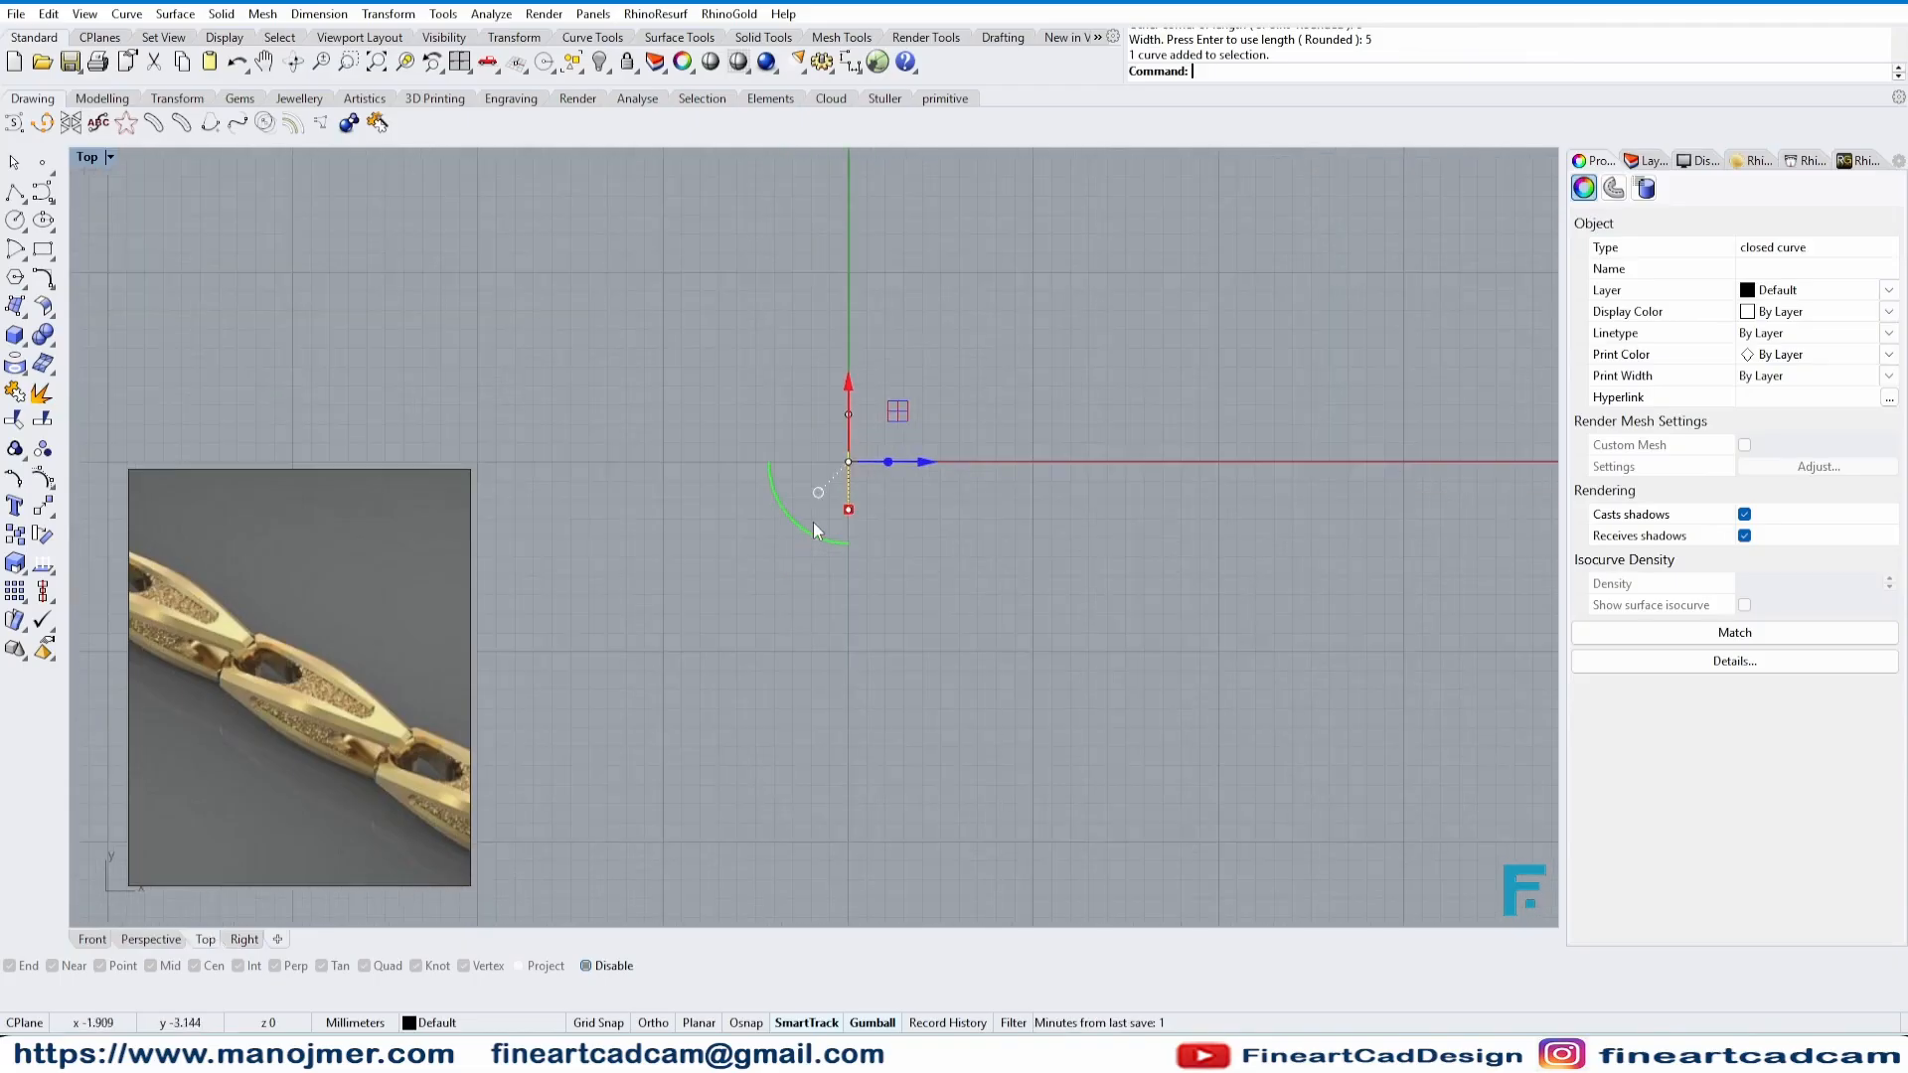
# - Extrude the selected closed curve as a solid on both sides with a distance of 6 mm
pyautogui.write('E')
pyautogui.press('Return')
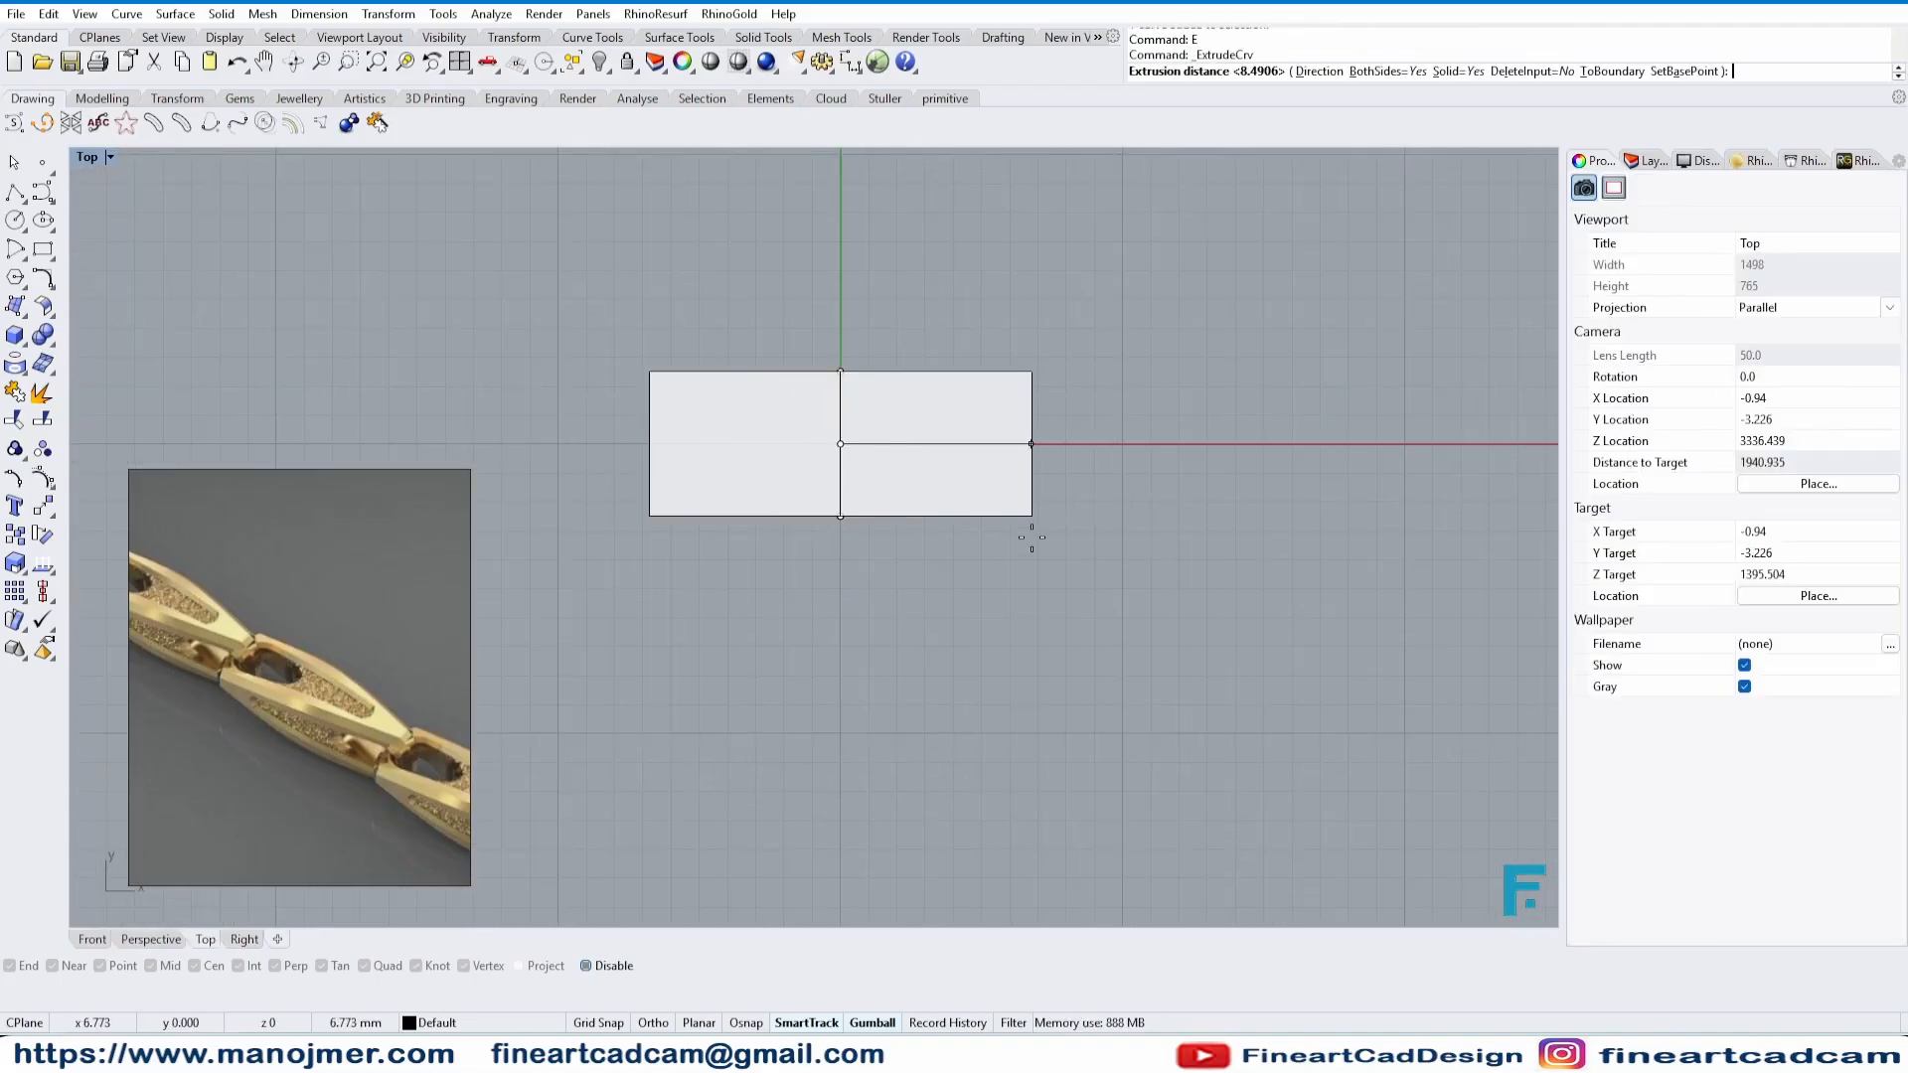
pyautogui.write('4')
pyautogui.press('BackSpace')
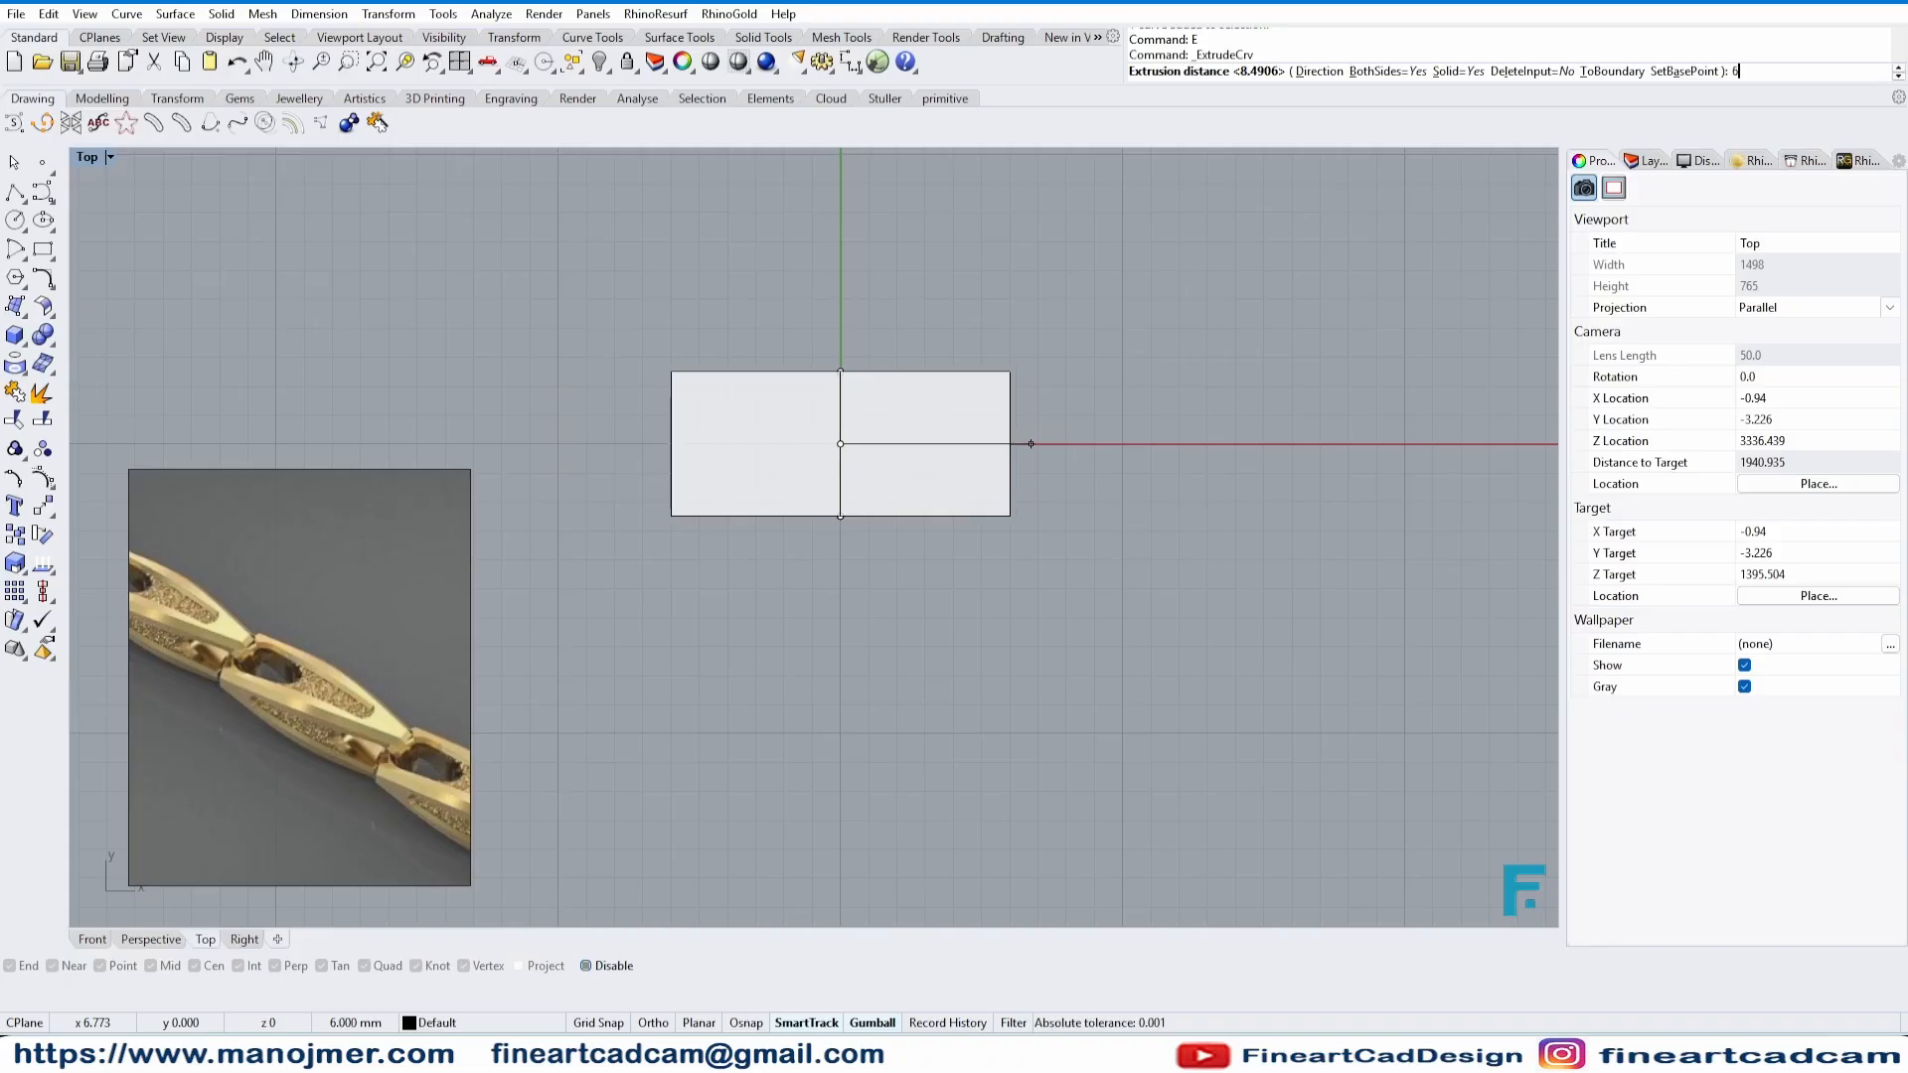
pyautogui.press('Return')
pyautogui.click(1031, 538)
pyautogui.click(1001, 503)
pyautogui.scroll(-2, 1000, 503)
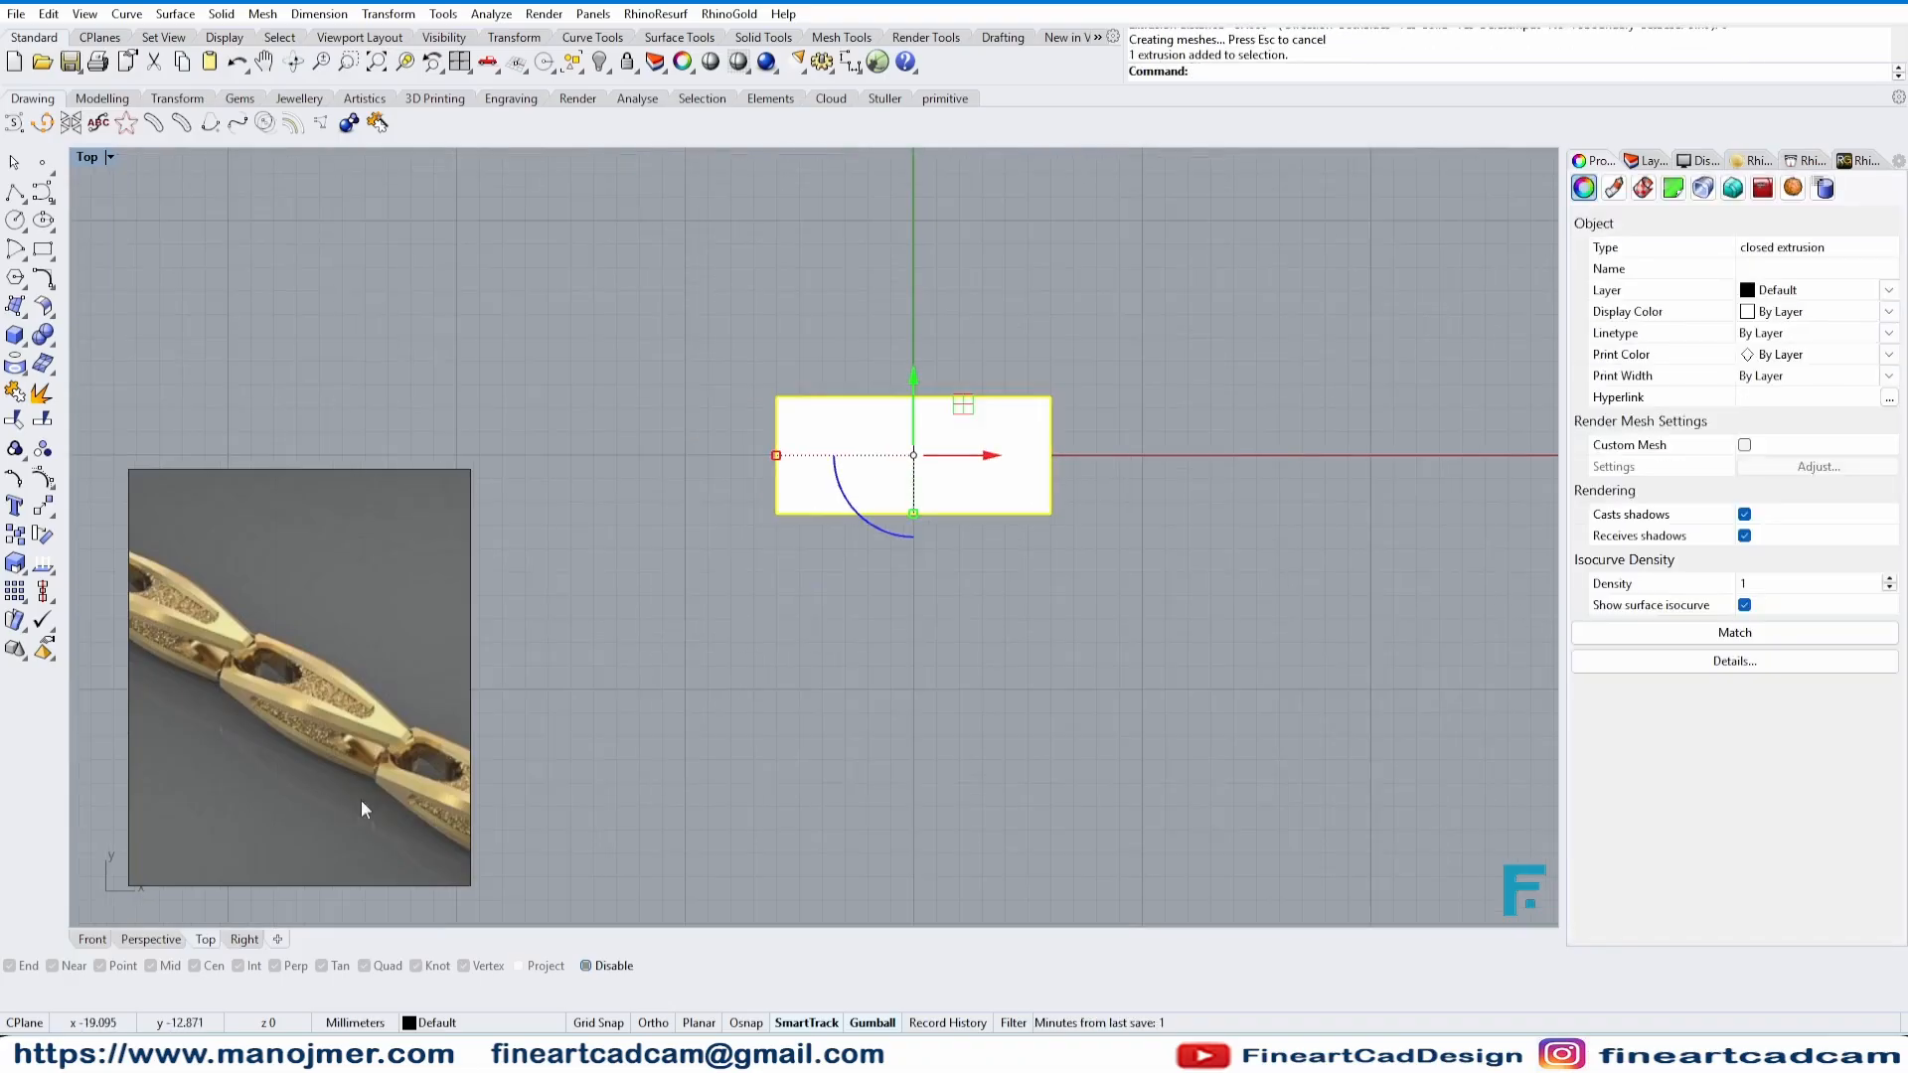
# - Start cage editing on the block with a bounding-box cage of 4 × 4 × 4 points acting globally
pyautogui.moveTo(270, 334); pyautogui.dragTo(431, 382, button='right')
pyautogui.click(157, 941)
pyautogui.moveTo(1113, 473); pyautogui.dragTo(898, 659, button='right')
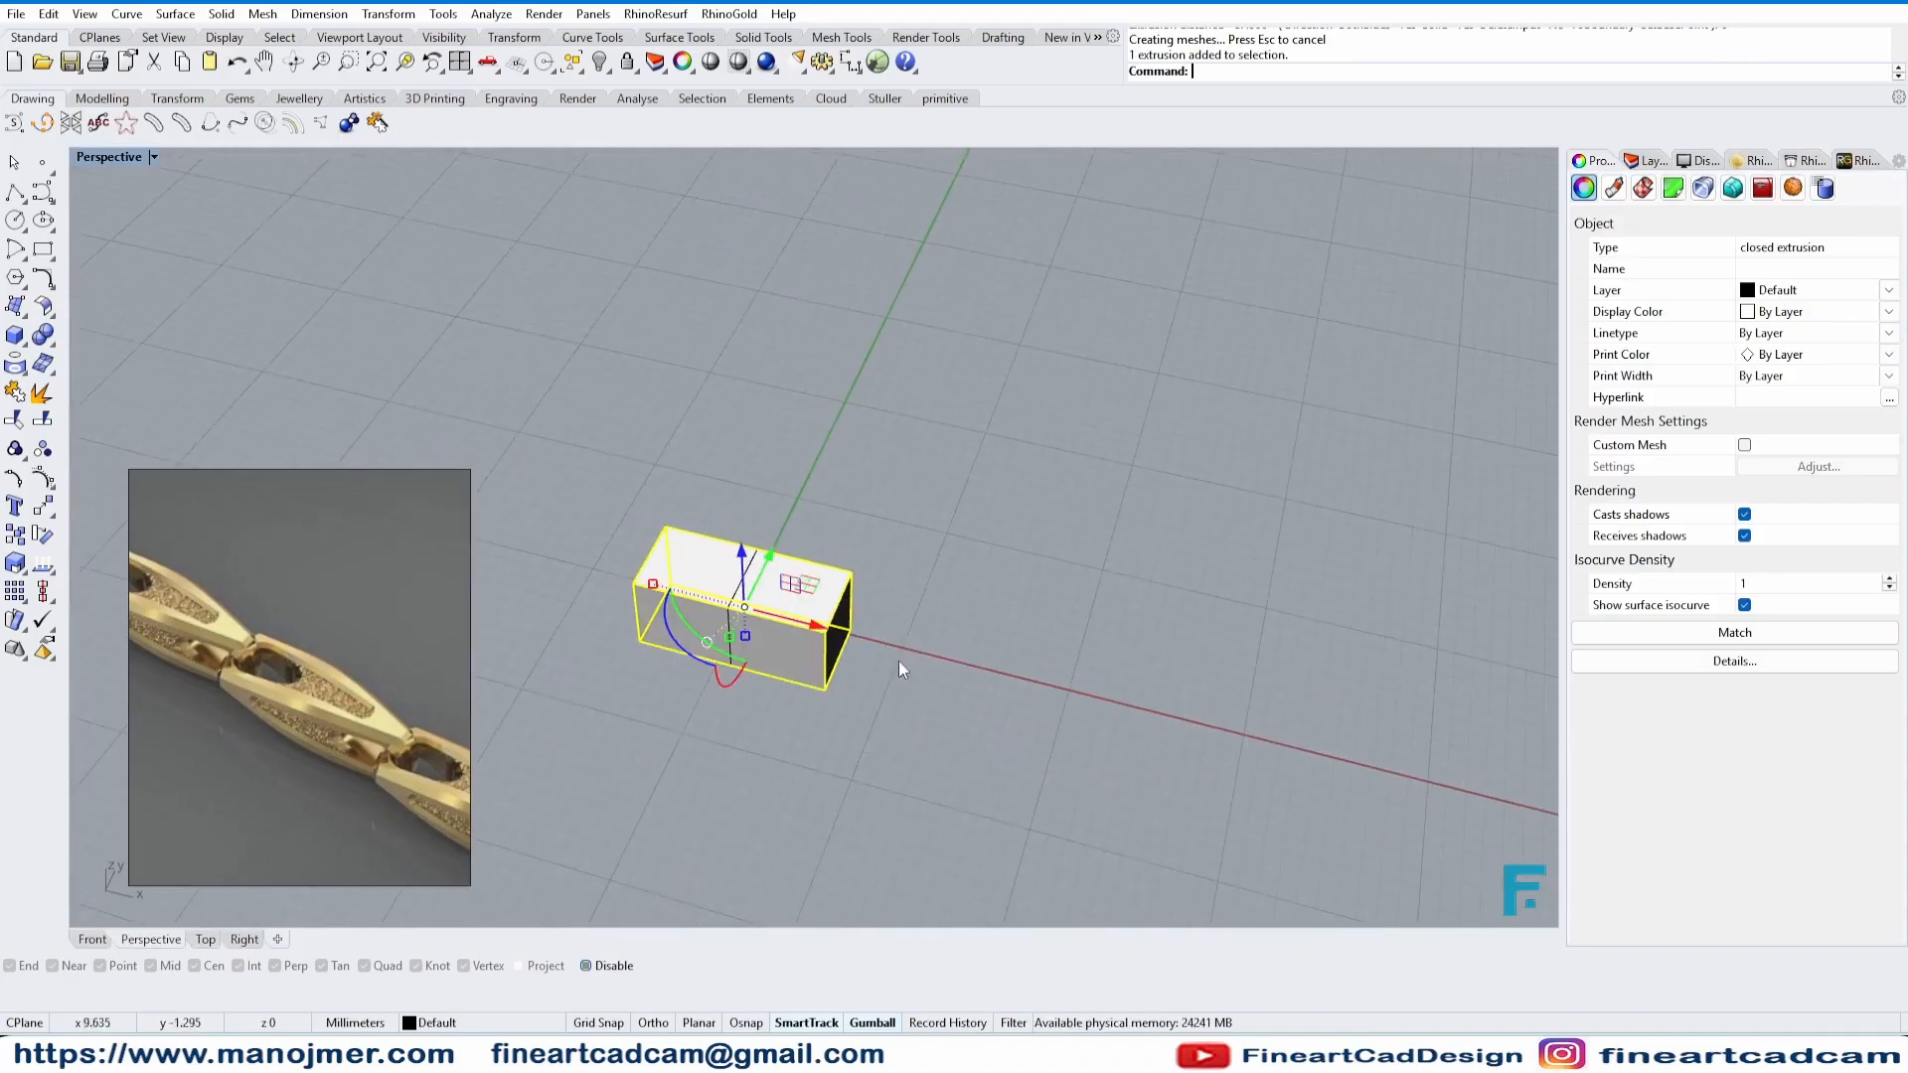
pyautogui.scroll(4, 746, 621)
pyautogui.keyDown('shift'); pyautogui.moveTo(745, 620); pyautogui.dragTo(995, 579, button='right'); pyautogui.keyUp('shift')
pyautogui.press('Escape')
pyautogui.click(1033, 566)
pyautogui.moveTo(1034, 696); pyautogui.dragTo(1111, 636, button='right')
pyautogui.press('Escape')
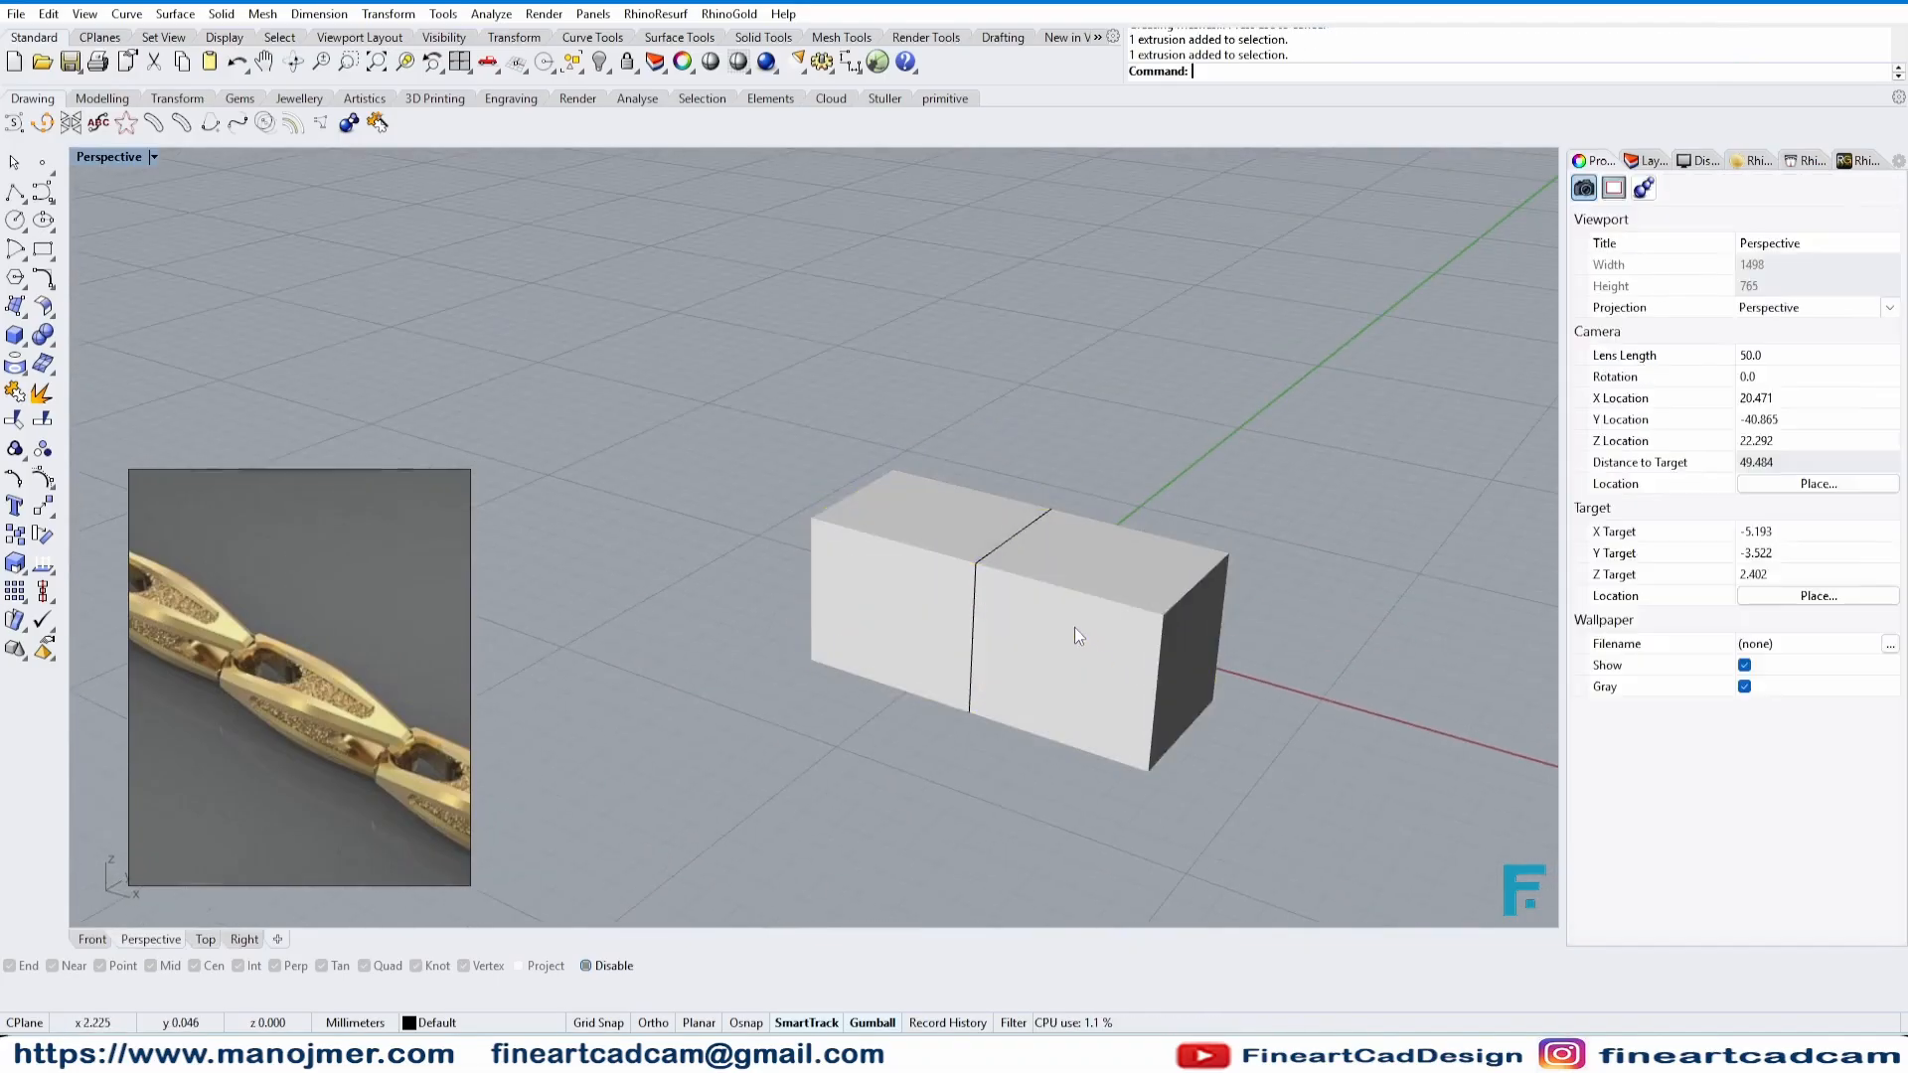
pyautogui.click(1074, 630)
pyautogui.write('CE')
pyautogui.press('Return')
pyautogui.write('b')
pyautogui.press('Return')
pyautogui.press('Return')
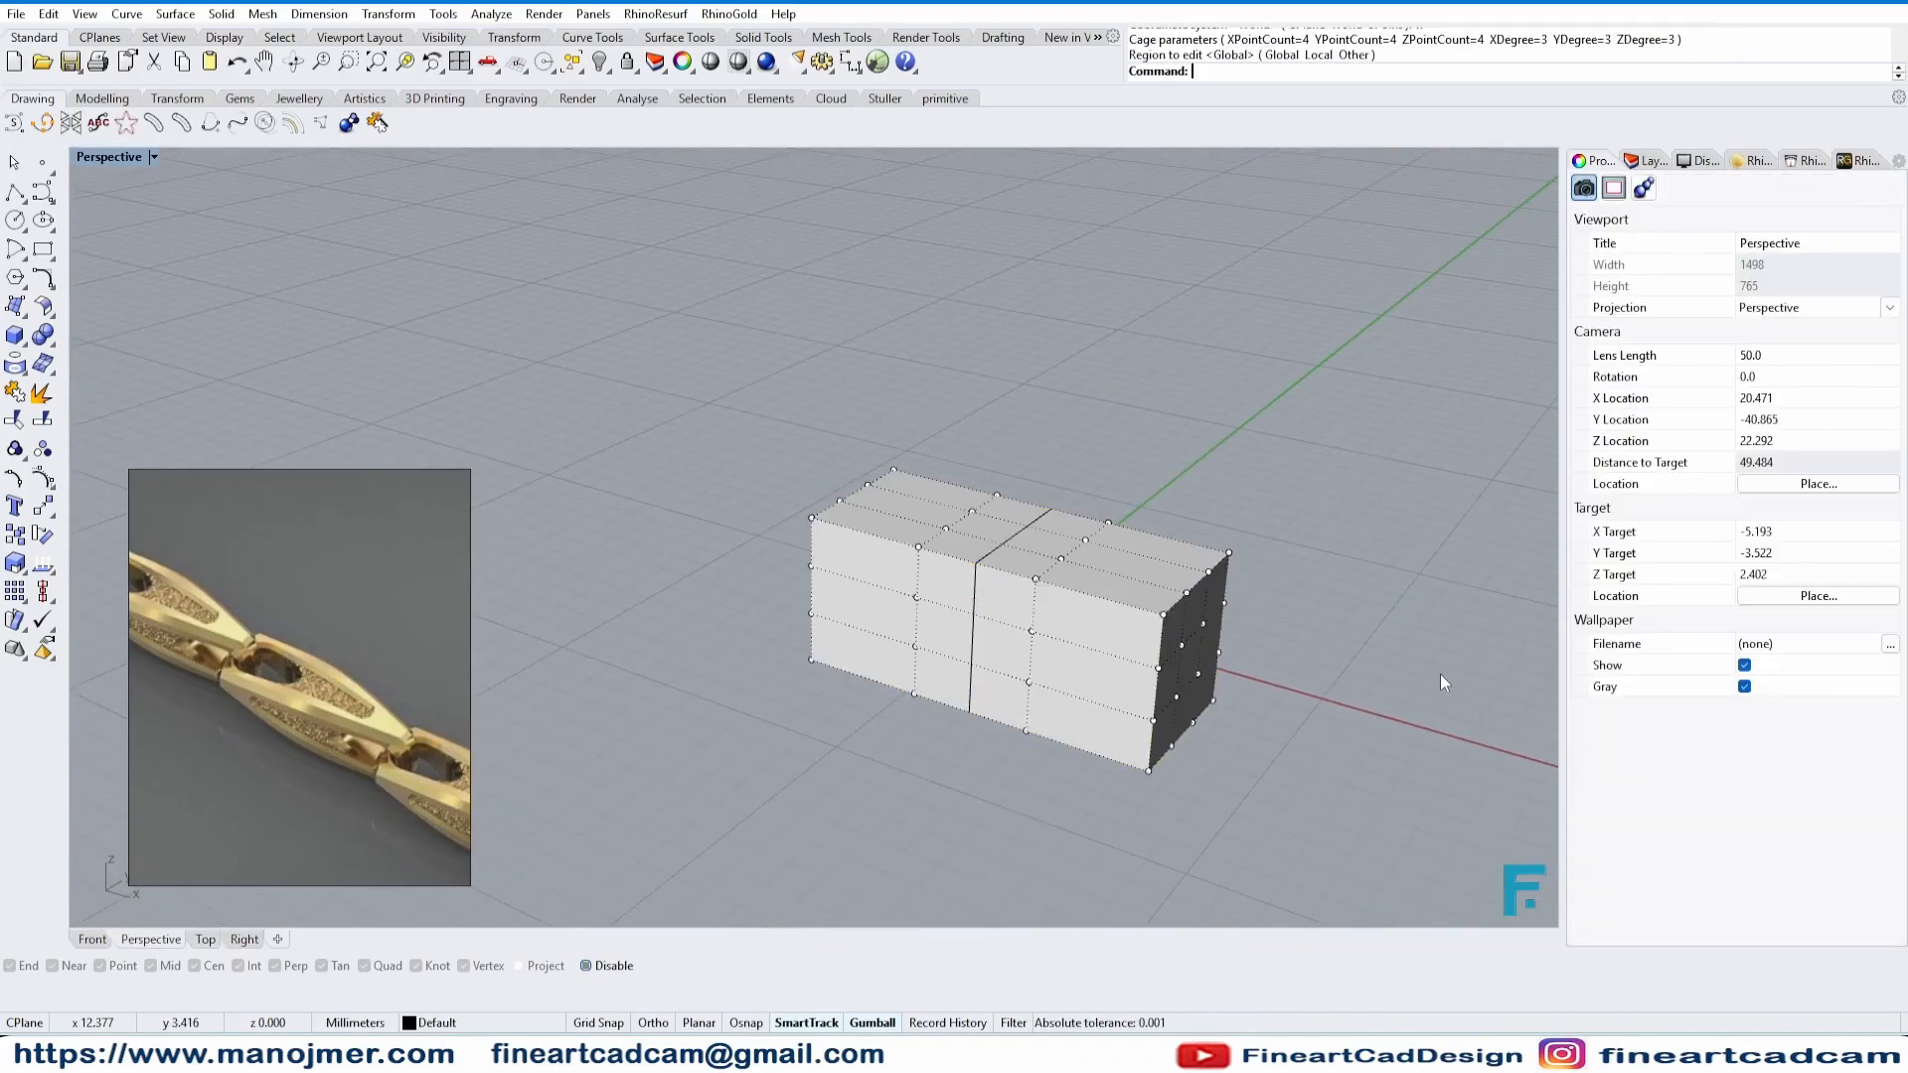
# - Narrow the block's -X end by scaling its 16 cage points inward along Y in the top view
pyautogui.moveTo(1439, 674); pyautogui.dragTo(776, 545, button='right')
pyautogui.click(206, 939)
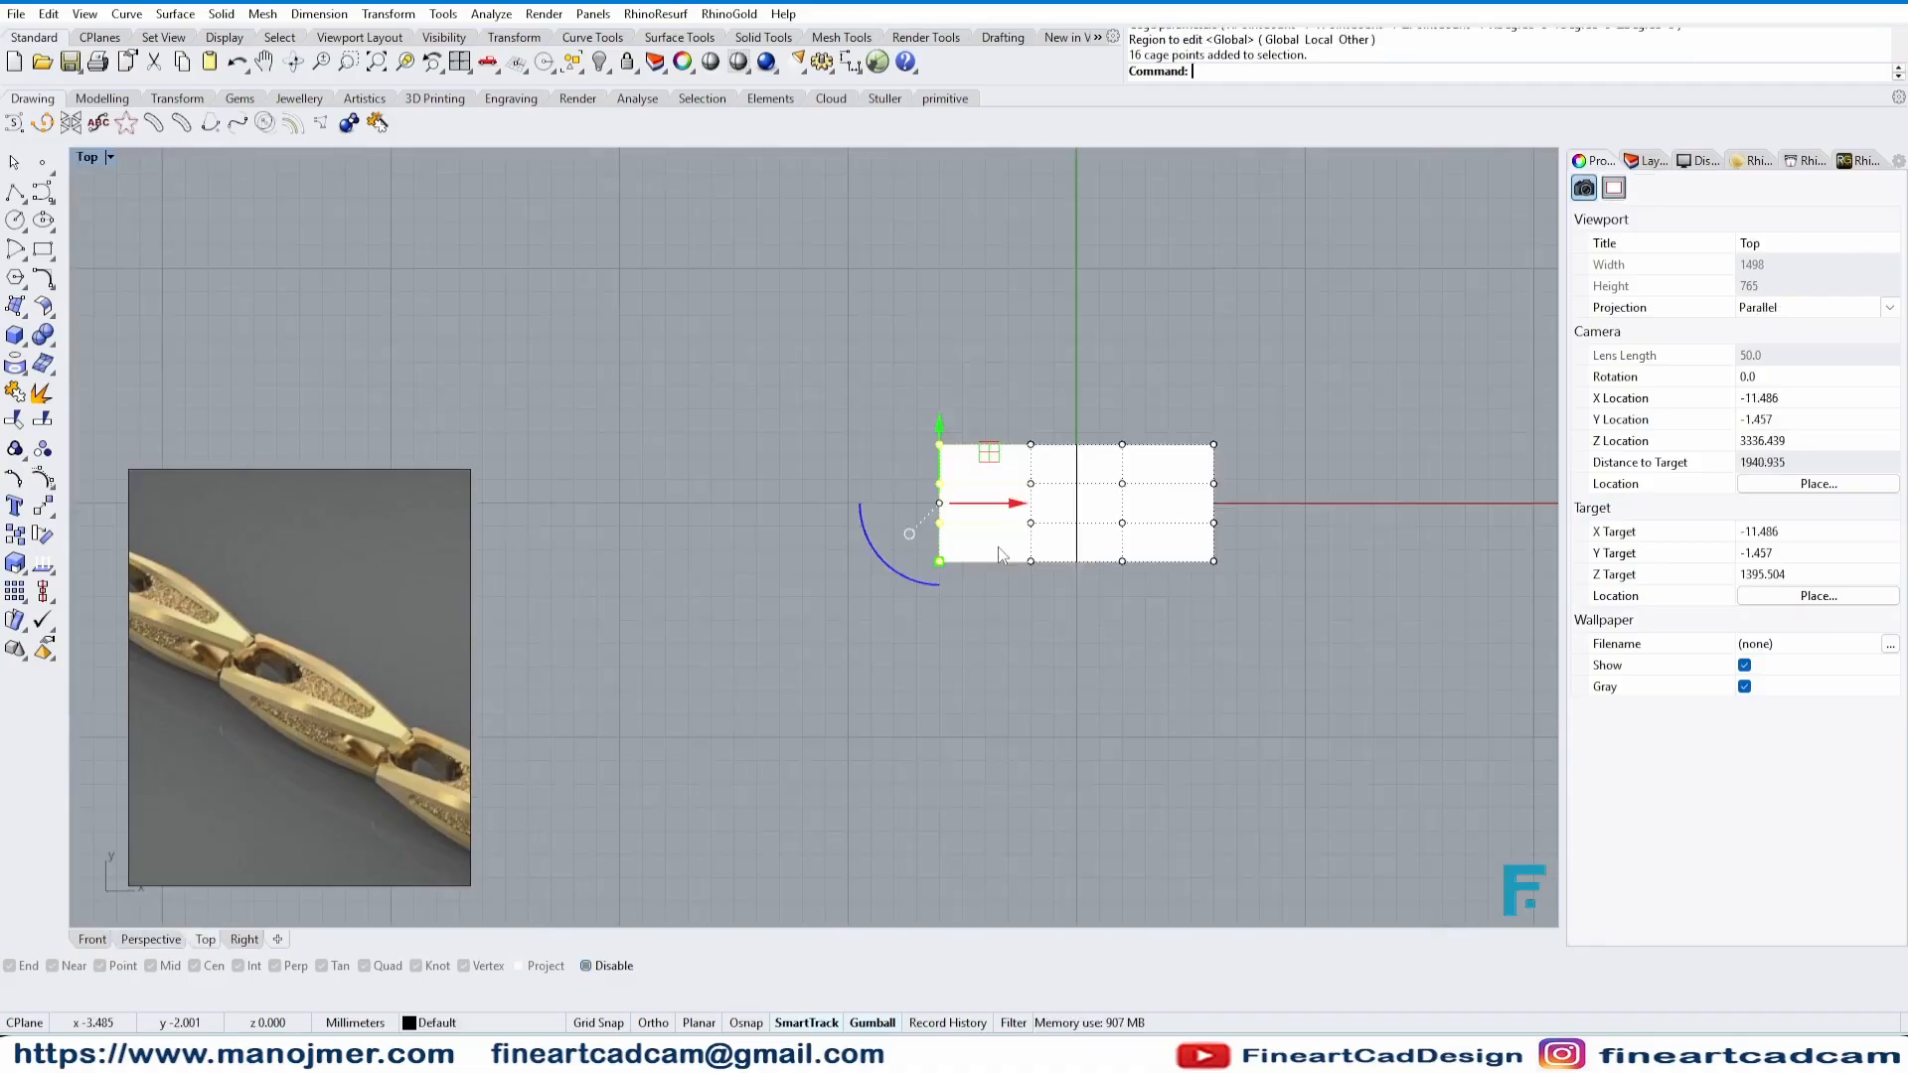
pyautogui.scroll(13, 953, 545)
pyautogui.moveTo(953, 546); pyautogui.dragTo(939, 737, button='right')
pyautogui.moveTo(872, 809); pyautogui.dragTo(874, 708)
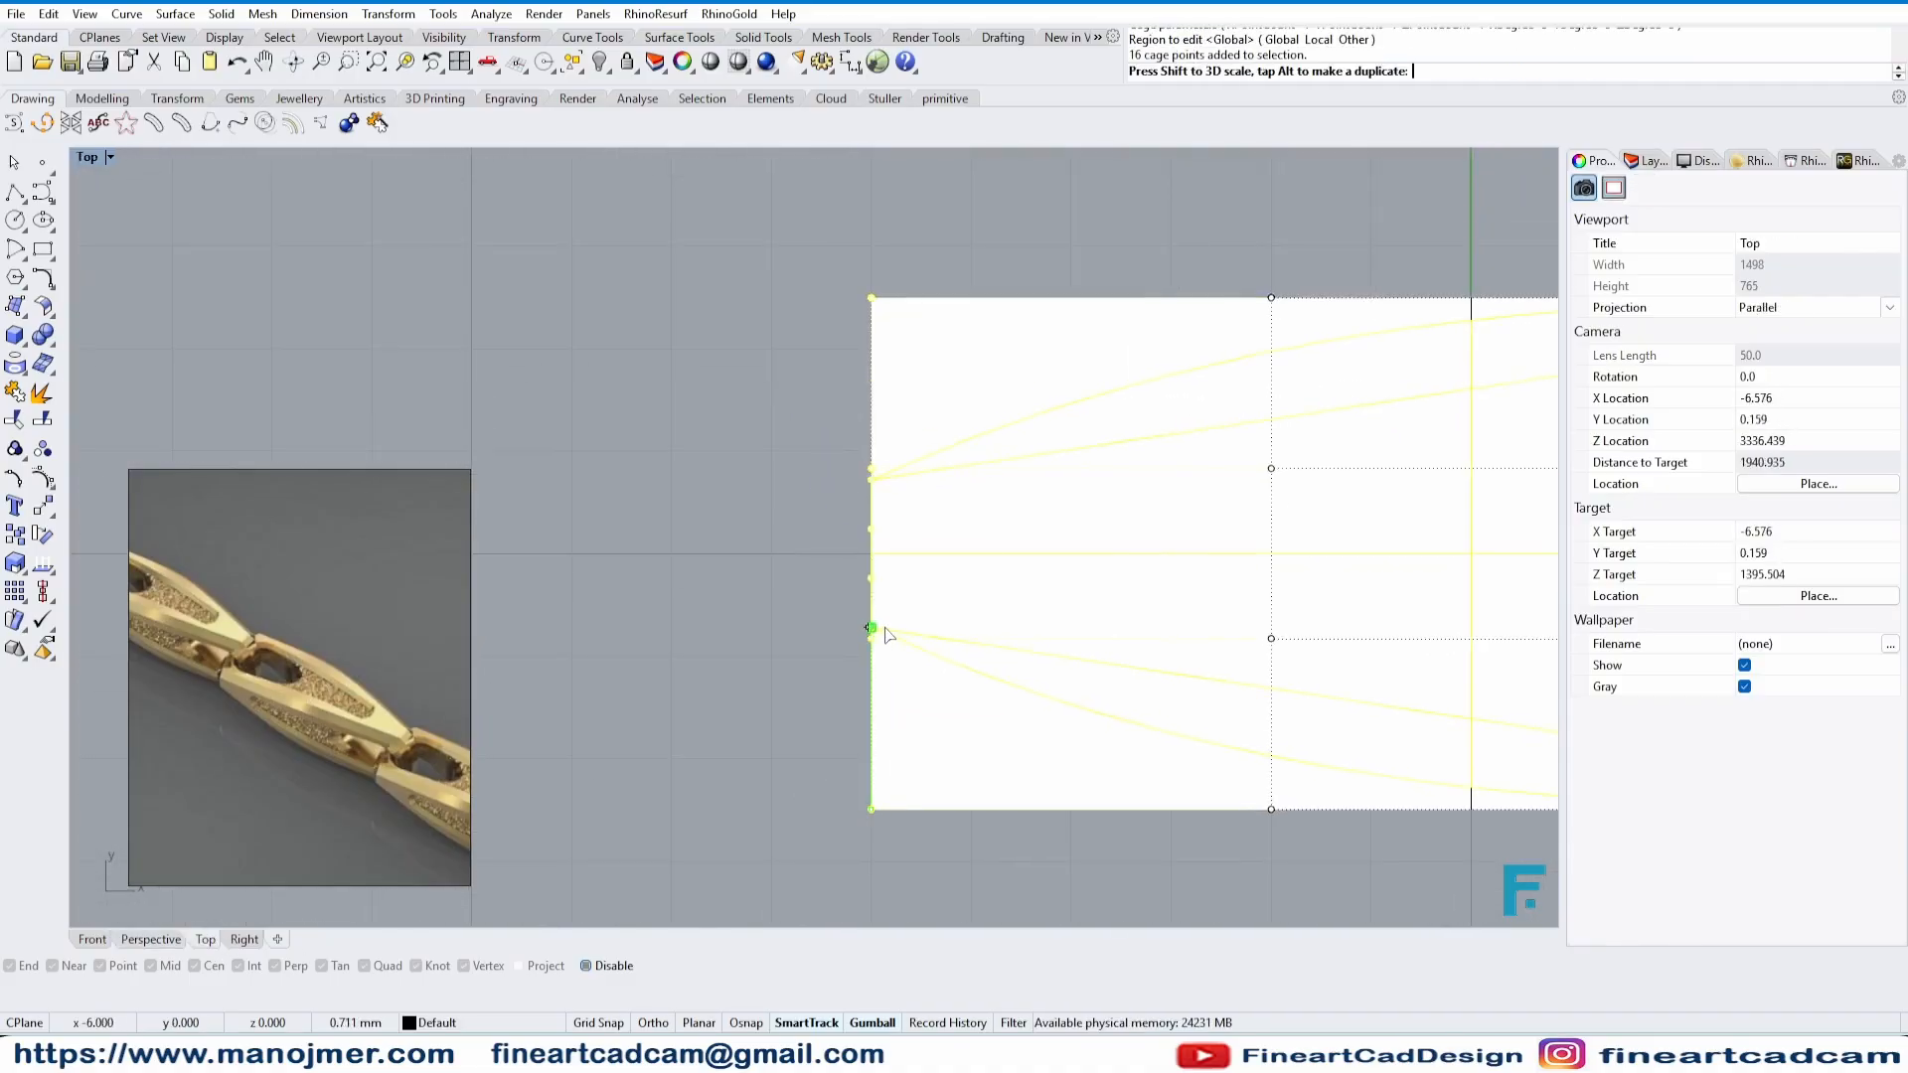
pyautogui.moveTo(884, 628); pyautogui.dragTo(884, 626)
# - Undo the last scale, then reduce the height of the +X end's cage points, finishing with a 0.8 scale factor
pyautogui.scroll(-10, 629, 586)
pyautogui.click(245, 940)
pyautogui.scroll(10, 922, 513)
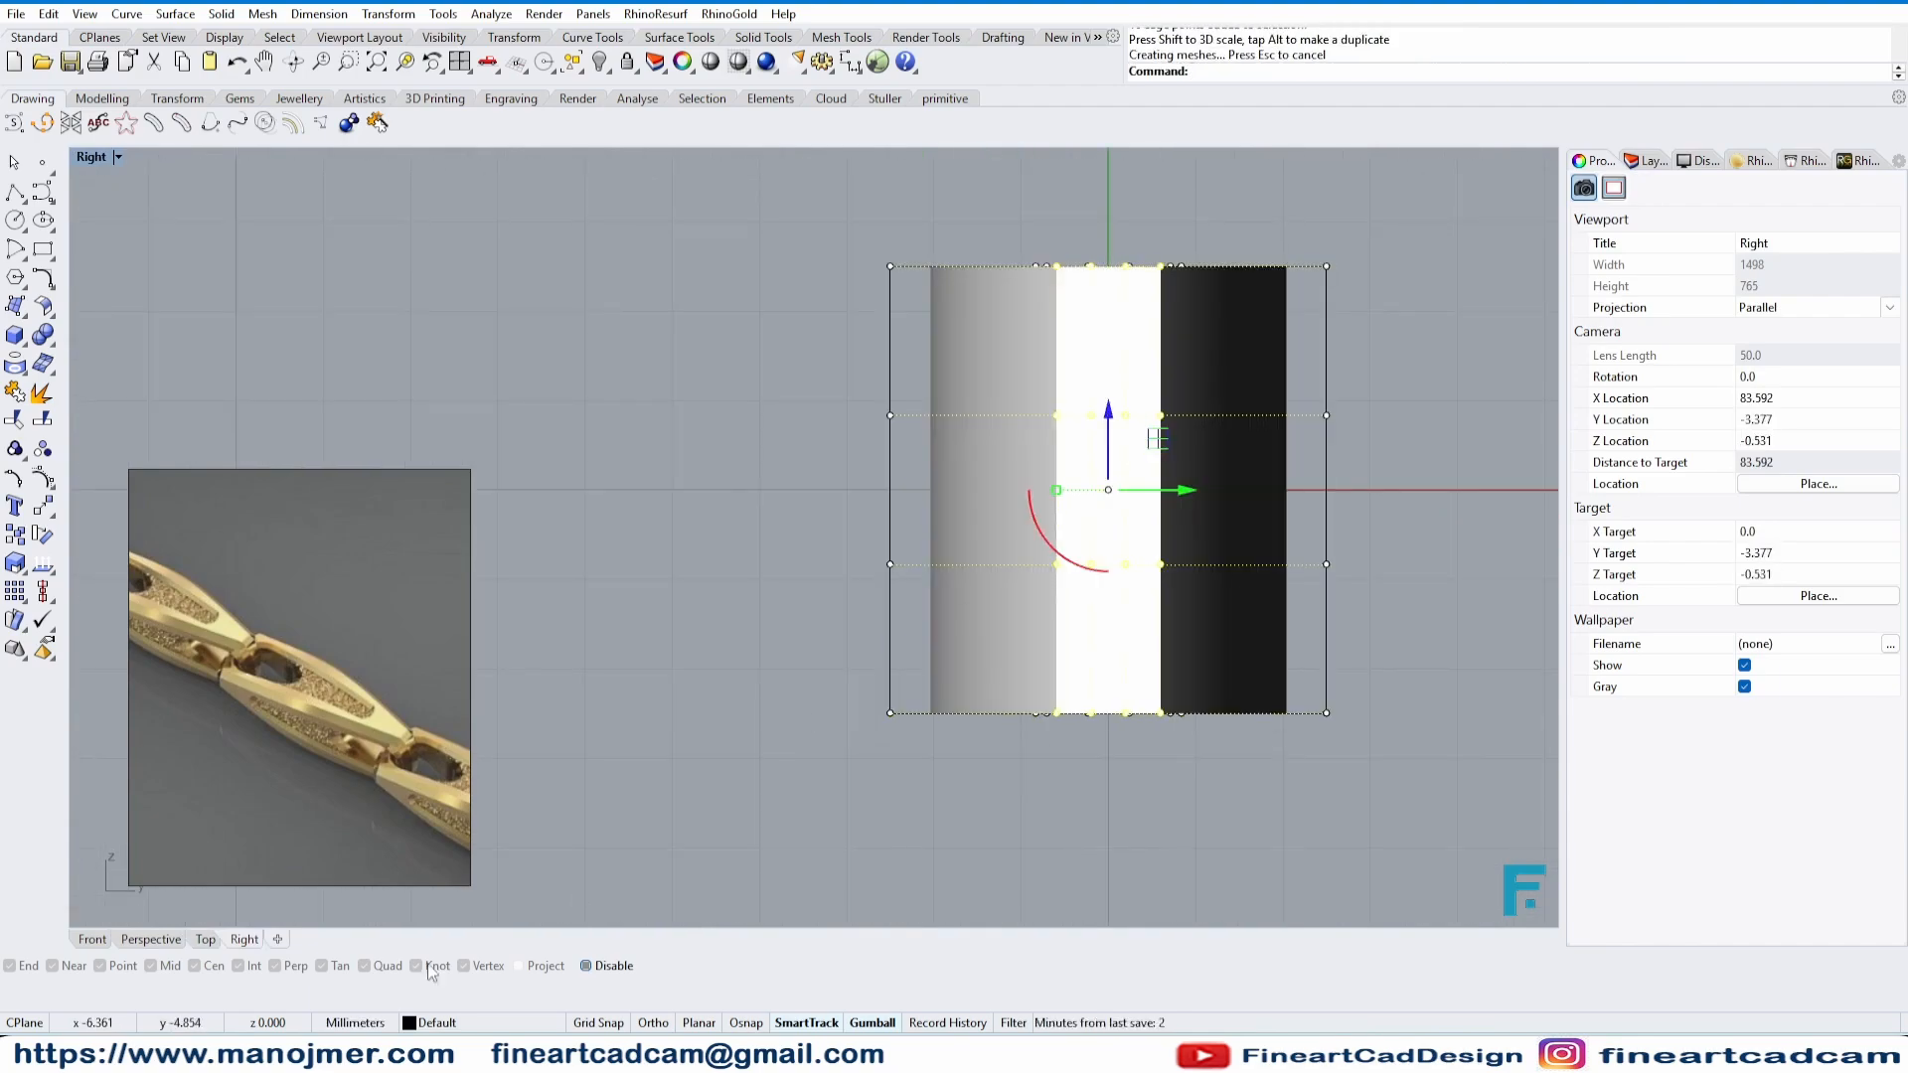
pyautogui.click(151, 940)
pyautogui.moveTo(626, 771)
pyautogui.mouseDown(button='right')
pyautogui.moveTo(1243, 587)
pyautogui.moveTo(1059, 616)
pyautogui.moveTo(1123, 643)
pyautogui.moveTo(862, 553)
pyautogui.mouseUp(button='right')
pyautogui.hotkey('ctrl', 'z')
pyautogui.scroll(8, 1228, 741)
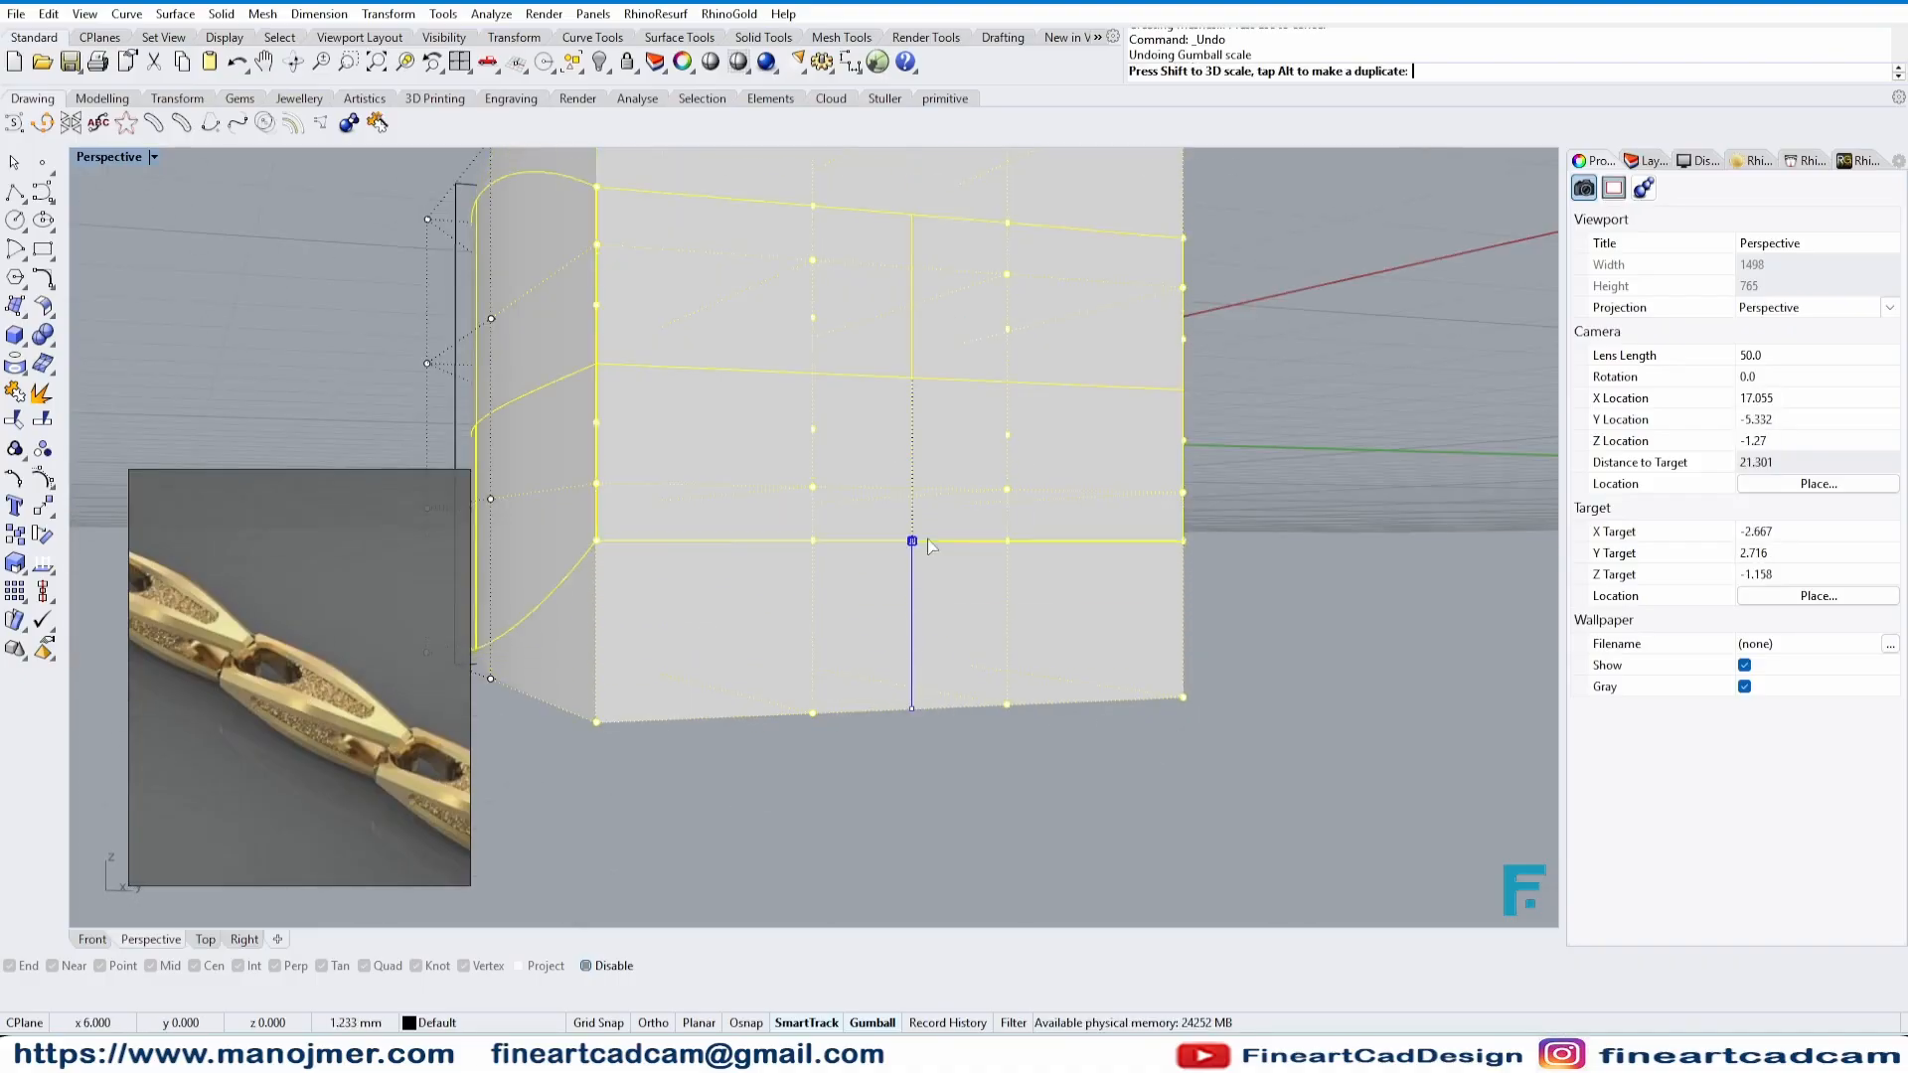
pyautogui.click(914, 466)
pyautogui.write('.')
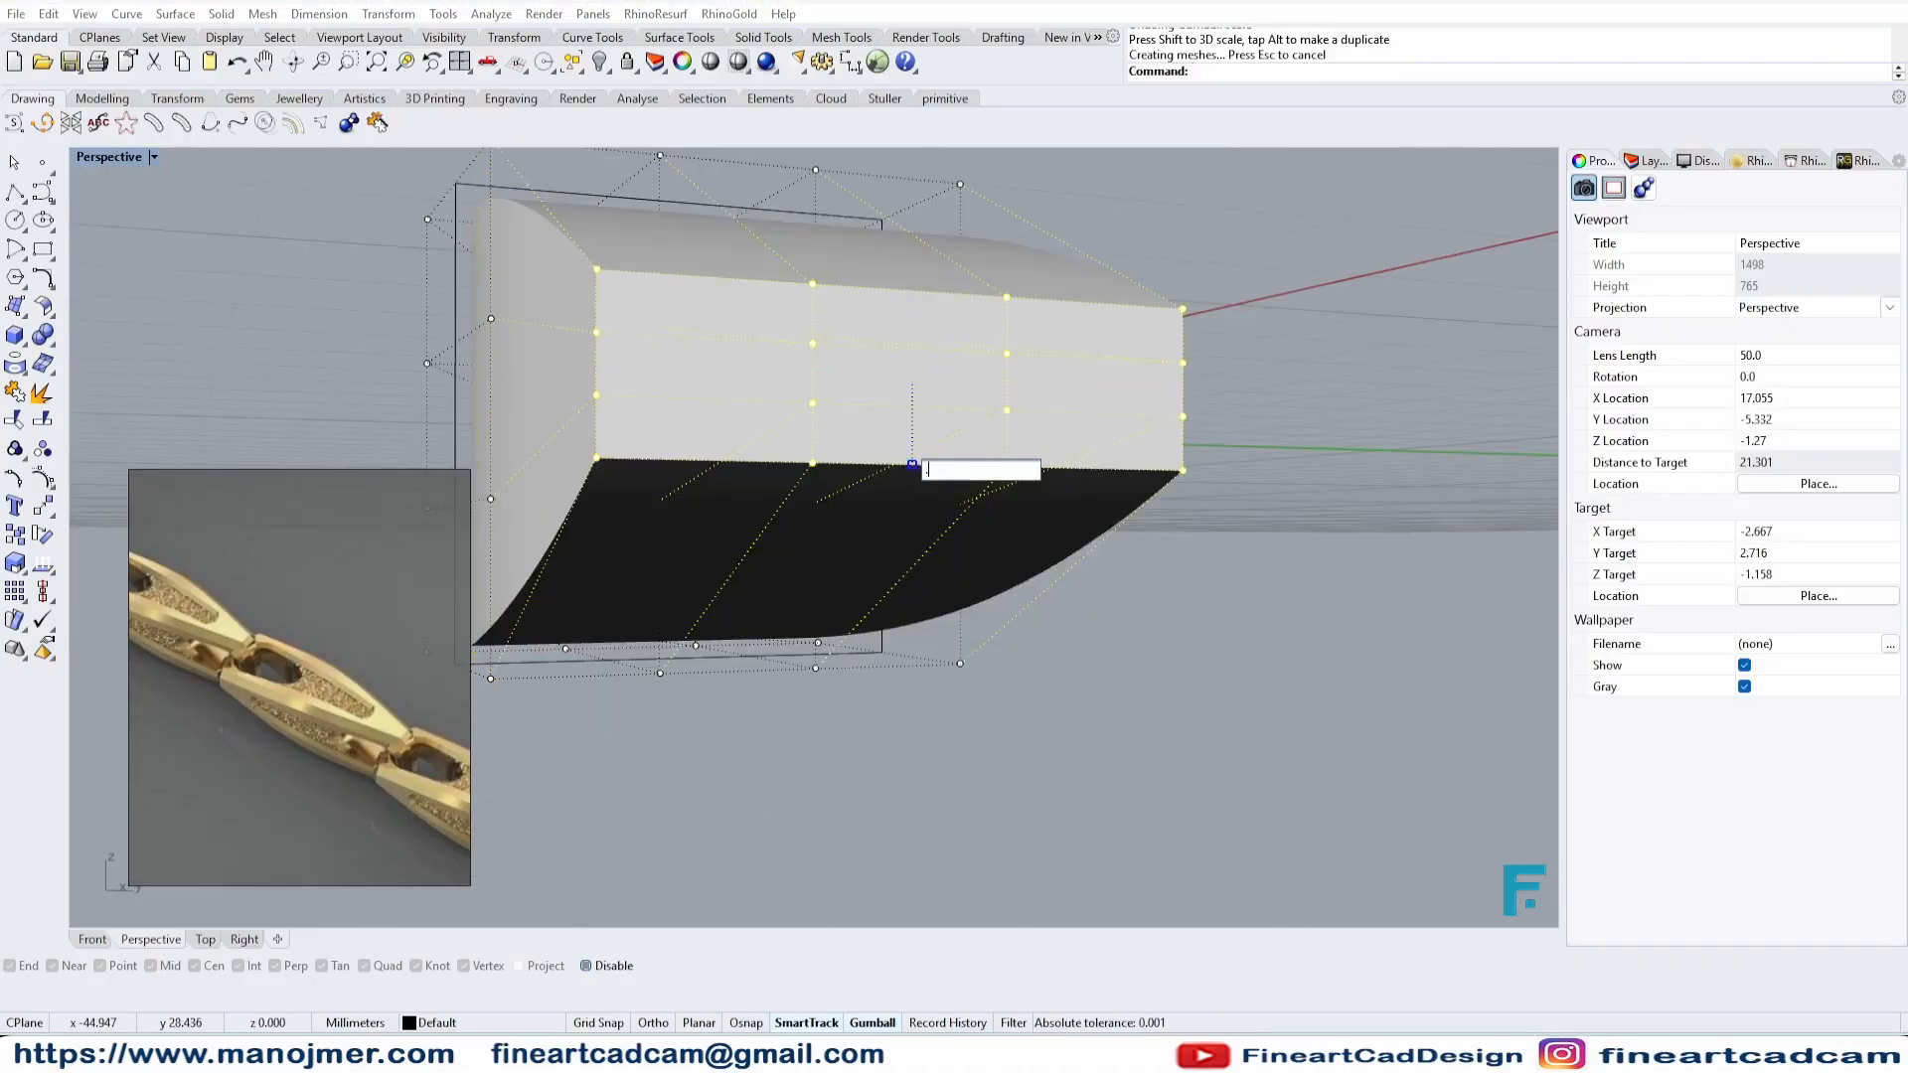
pyautogui.write('8')
pyautogui.press('Return')
# - Scale the cage points at the -X end by a further factor of 0.8 to narrow that end
pyautogui.scroll(-4, 959, 541)
pyautogui.moveTo(954, 540); pyautogui.dragTo(486, 517, button='right')
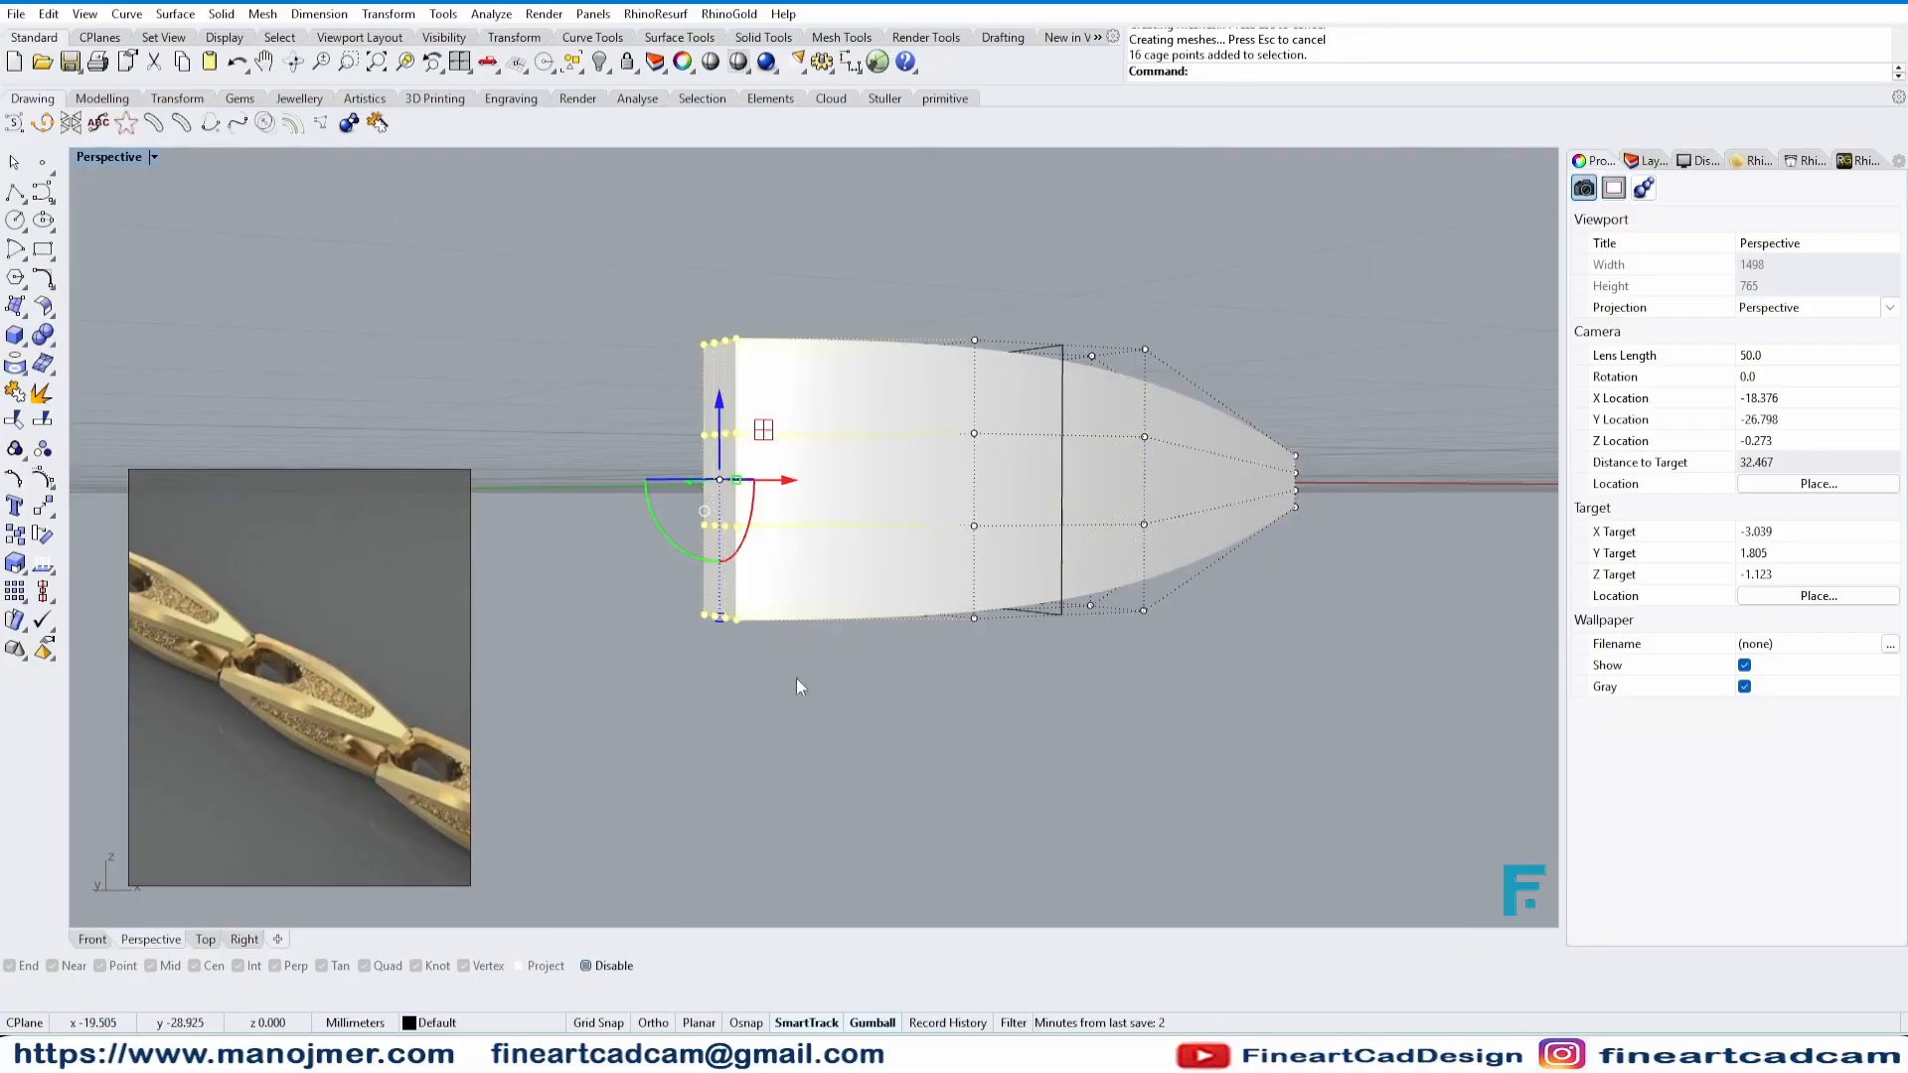
pyautogui.moveTo(796, 678); pyautogui.dragTo(1264, 726, button='right')
pyautogui.click(834, 630)
pyautogui.write('.8')
pyautogui.press('Return')
# - Select the tapered solid and stretch it longer along the X axis
pyautogui.click(1160, 622)
pyautogui.moveTo(1159, 622); pyautogui.dragTo(1321, 785, button='right')
pyautogui.scroll(-5, 894, 586)
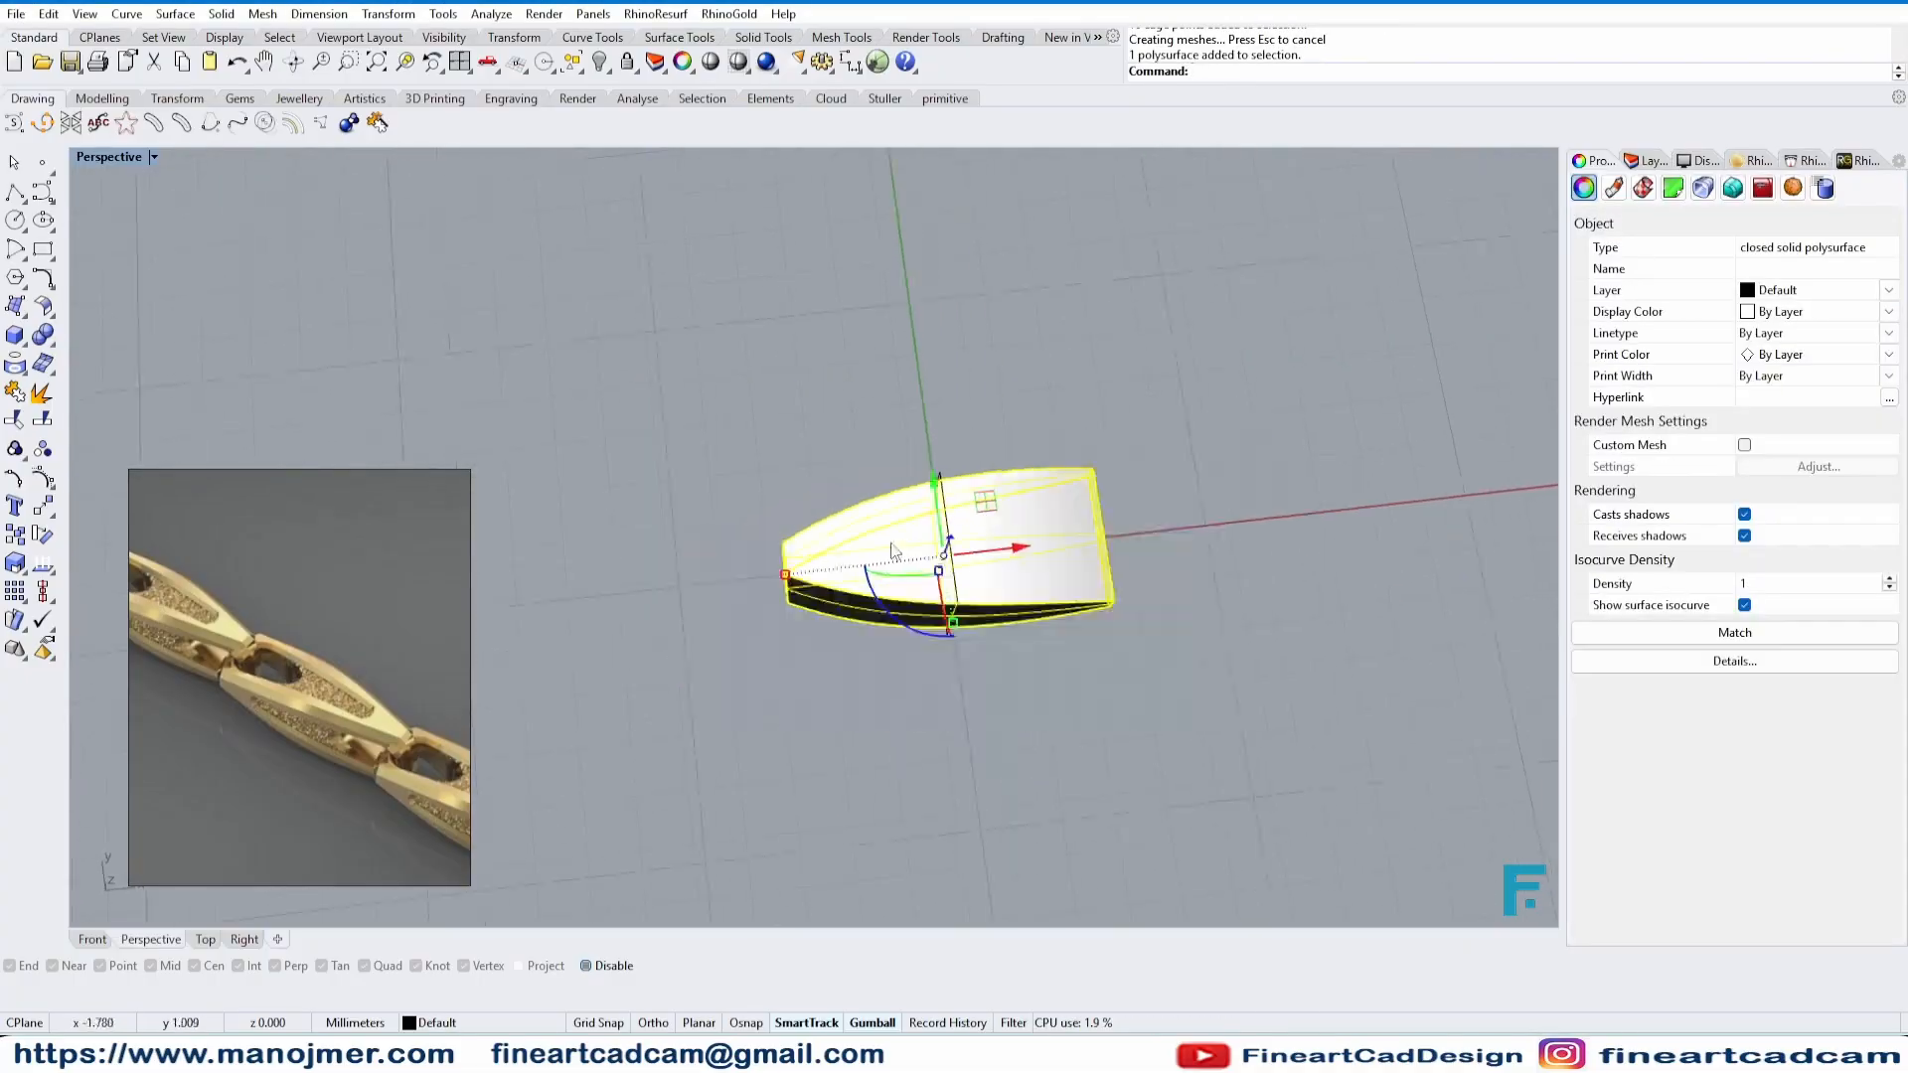
pyautogui.scroll(4, 890, 587)
pyautogui.moveTo(733, 560); pyautogui.dragTo(661, 568)
pyautogui.click(756, 685)
pyautogui.scroll(-4, 874, 584)
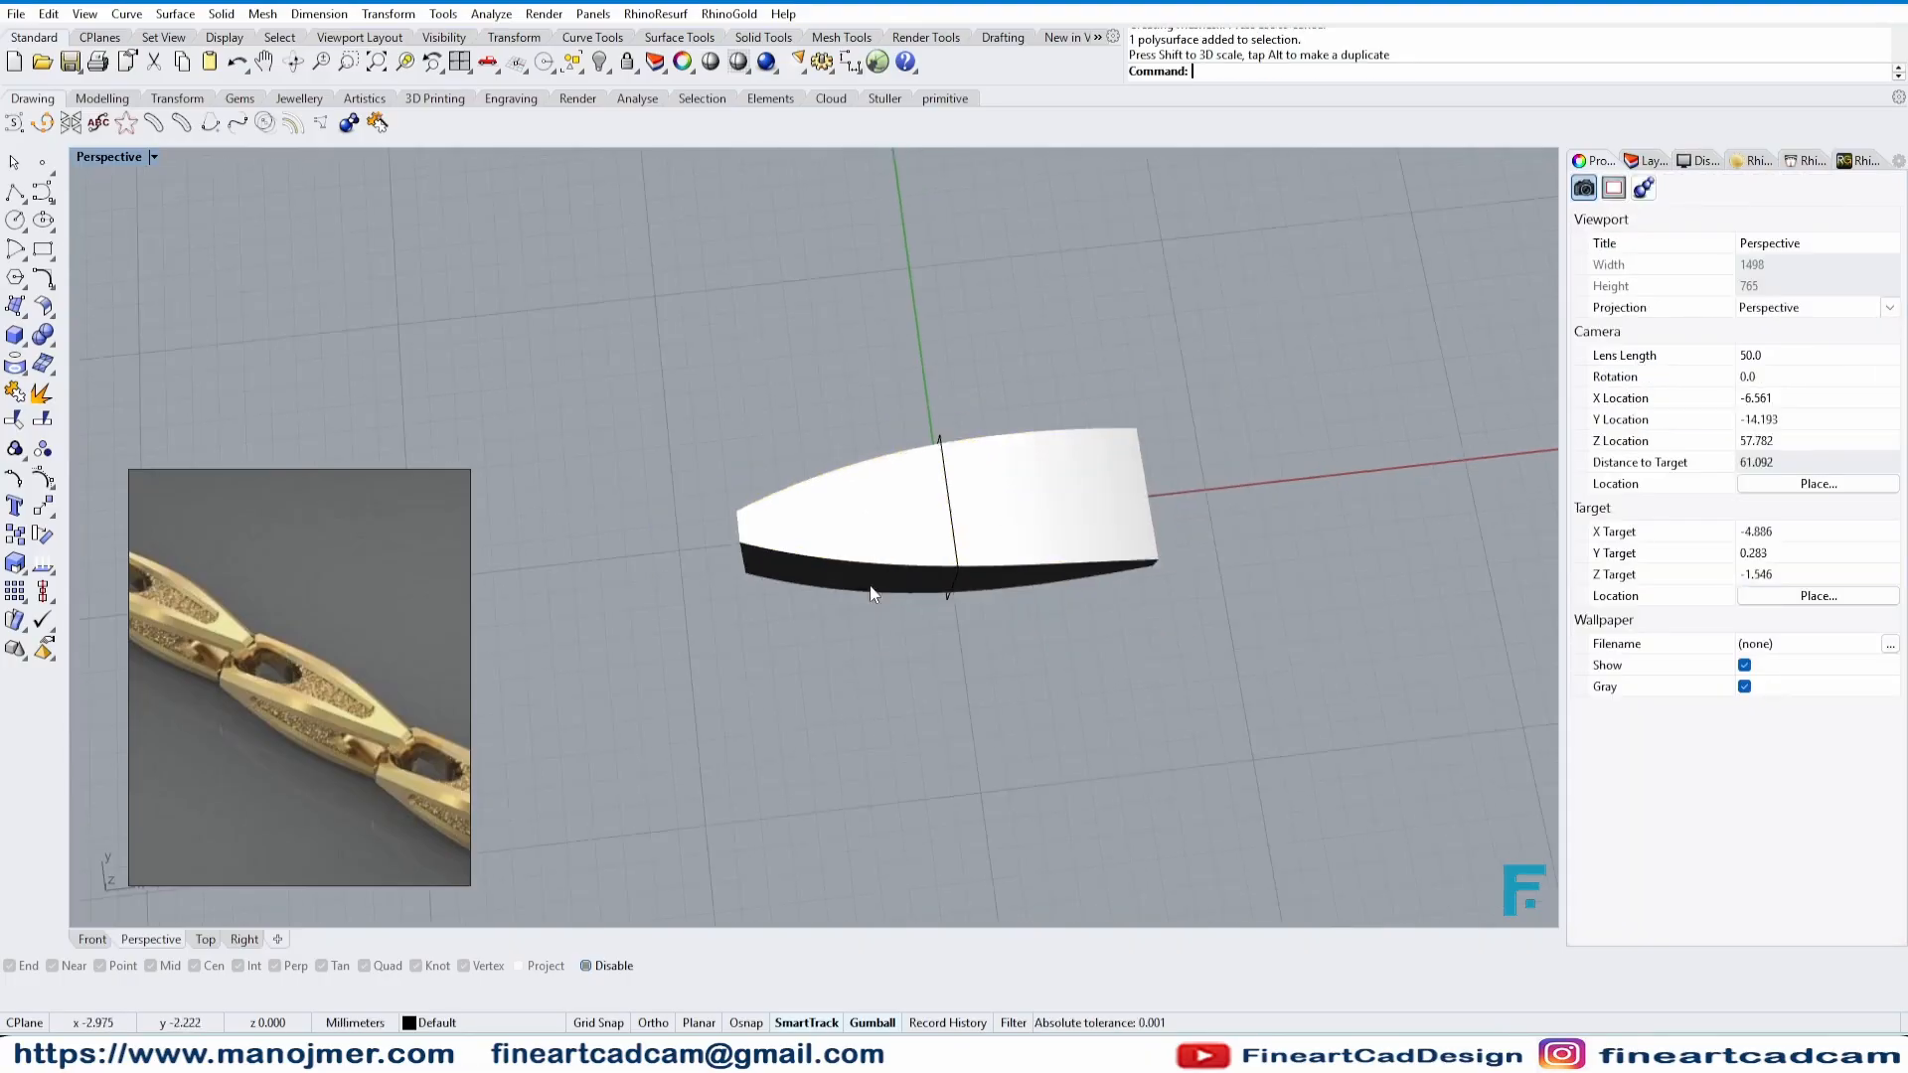
pyautogui.moveTo(873, 585); pyautogui.dragTo(861, 608, button='right')
pyautogui.click(861, 606)
pyautogui.click(938, 619)
pyautogui.click(885, 677)
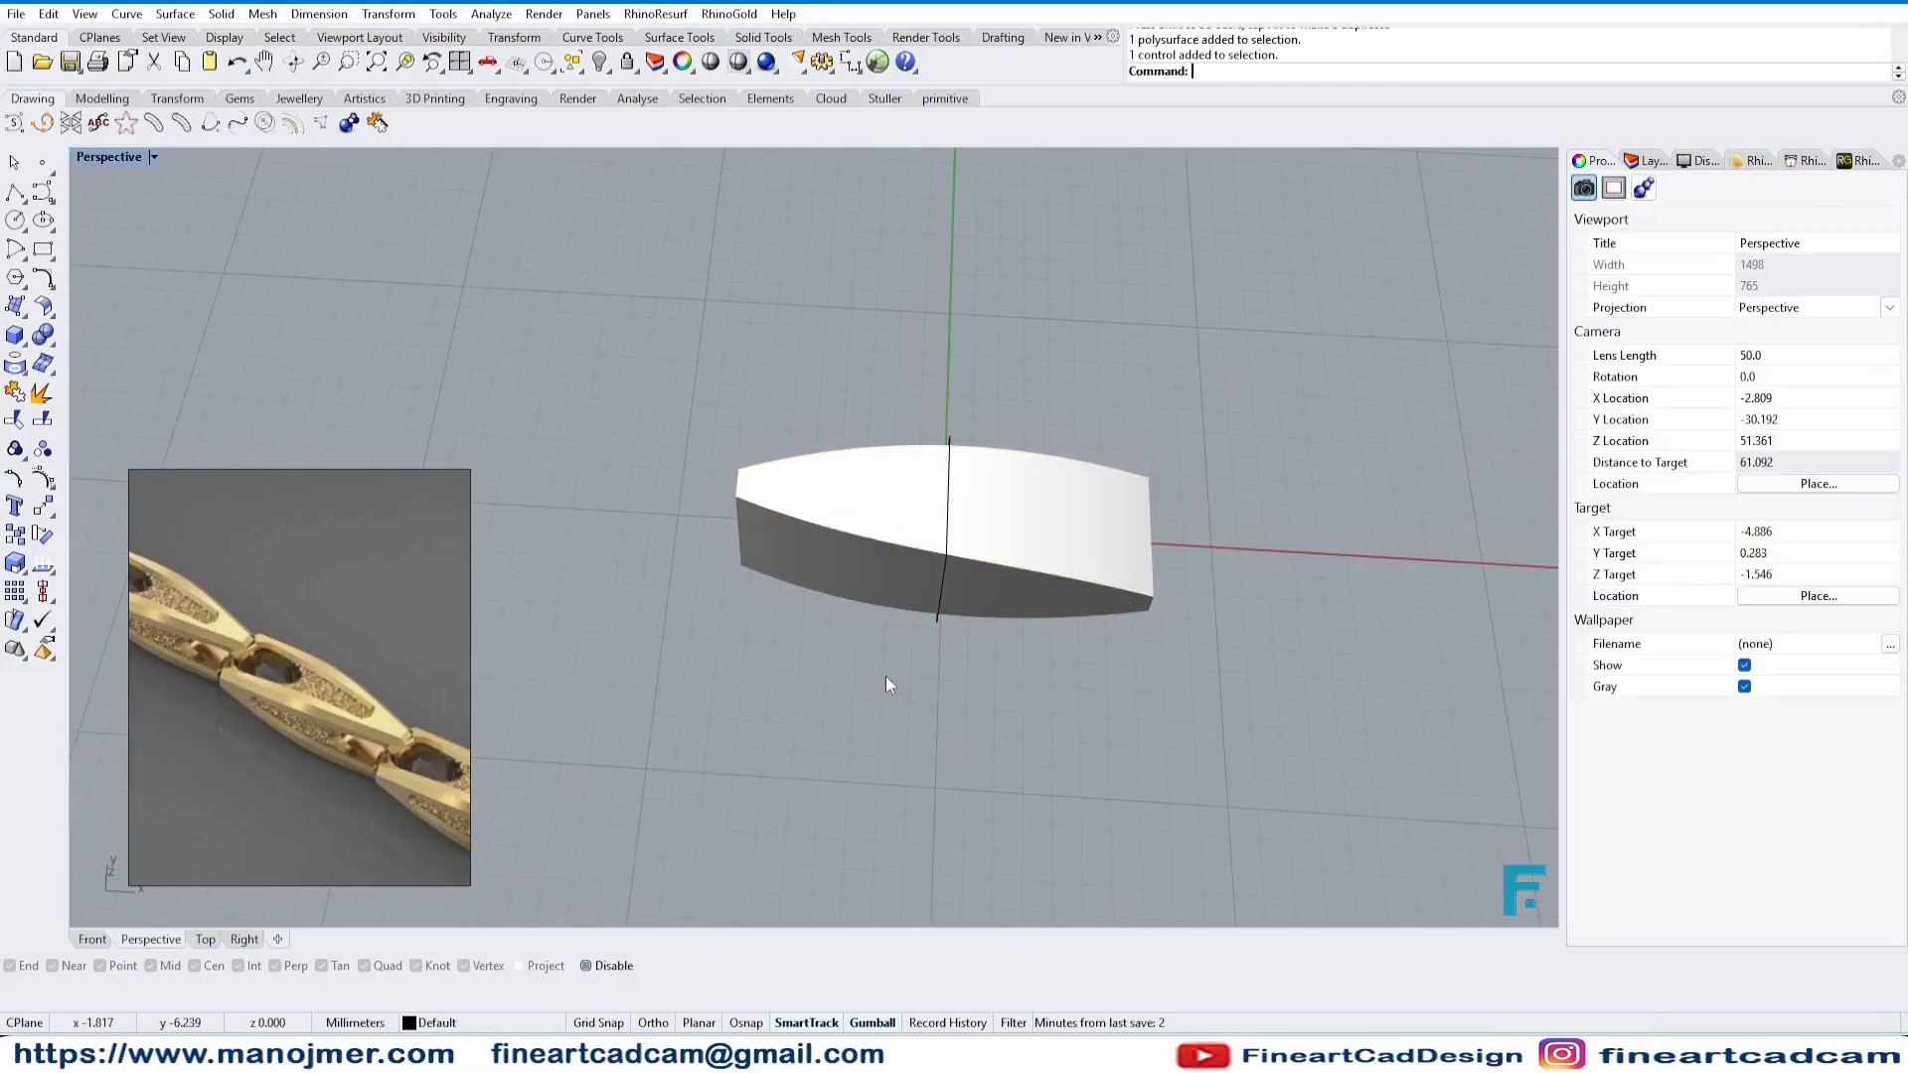
pyautogui.moveTo(885, 678); pyautogui.dragTo(880, 635, button='right')
# - Try to rotate the tapered solid by 180° in the top view
pyautogui.click(205, 938)
pyautogui.moveTo(1004, 632); pyautogui.dragTo(1010, 619, button='right')
pyautogui.click(1010, 619)
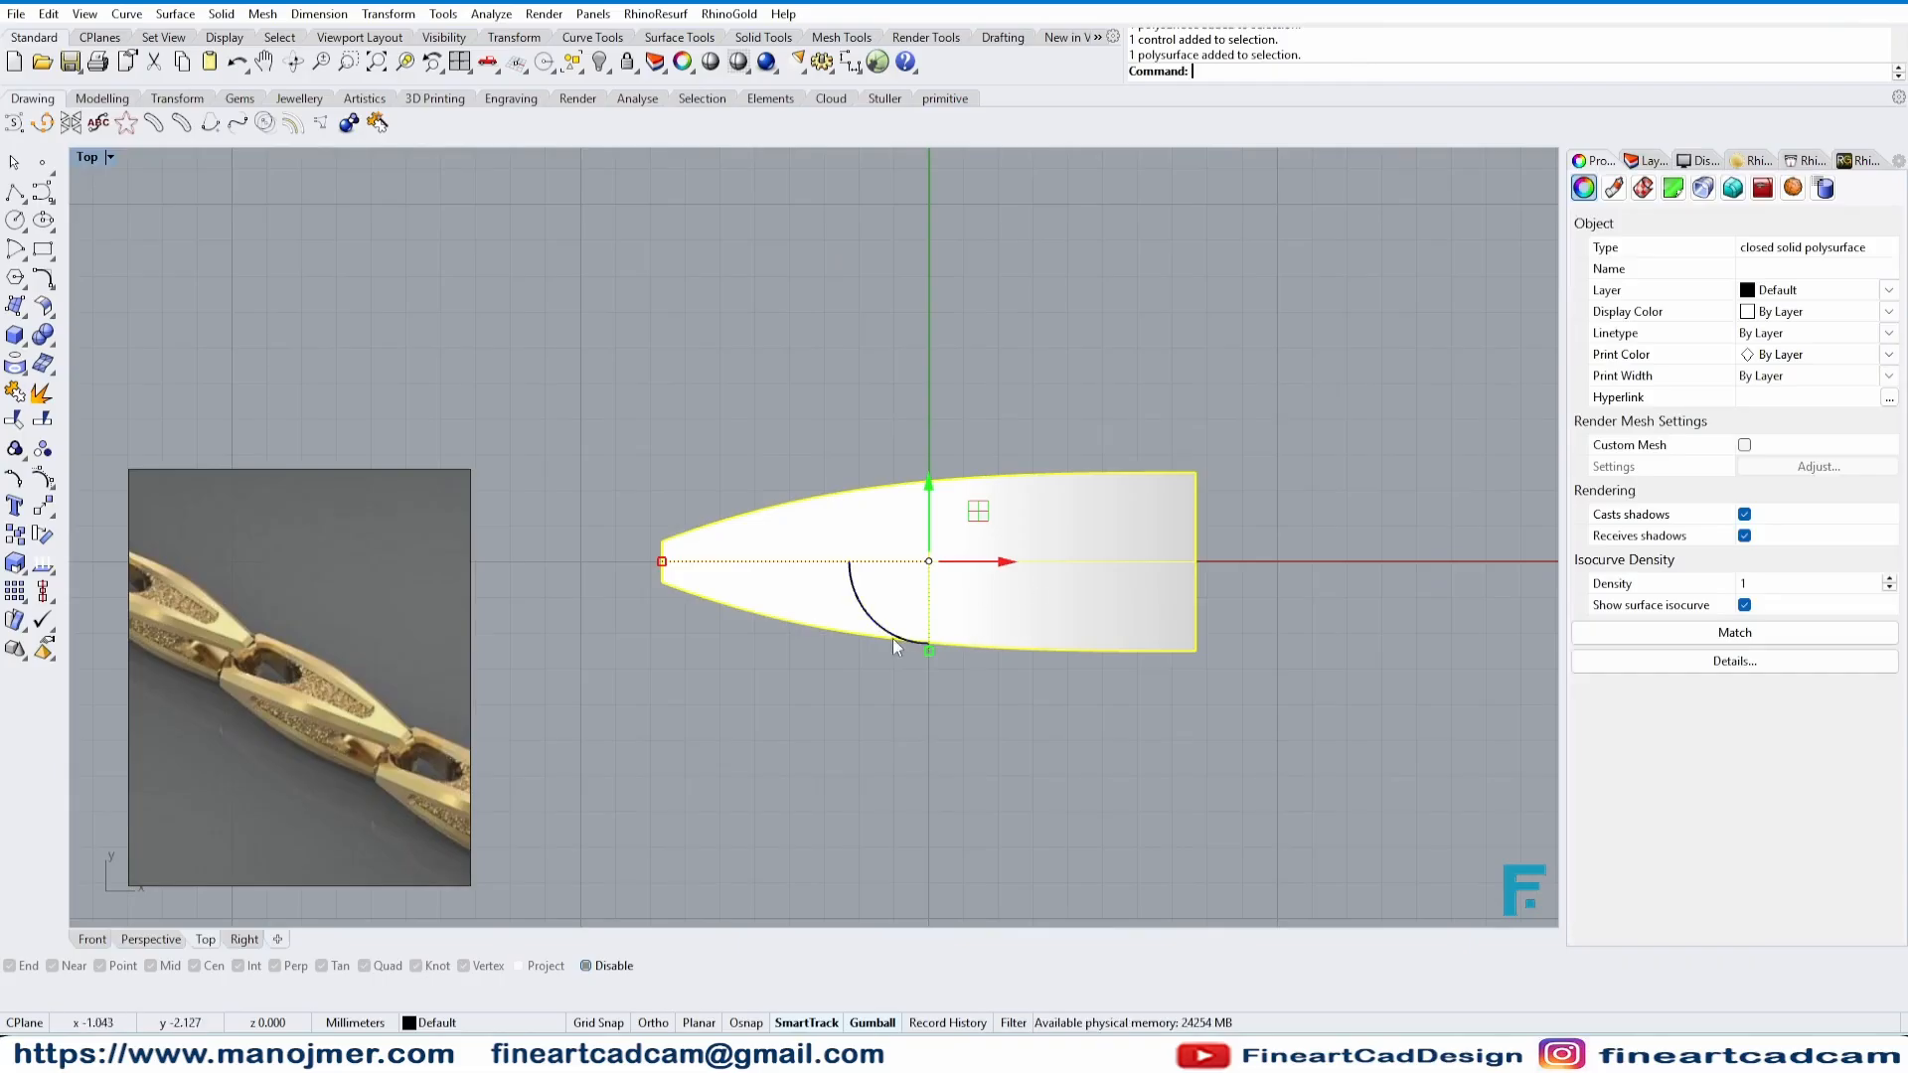
pyautogui.moveTo(820, 715); pyautogui.dragTo(629, 483)
pyautogui.moveTo(738, 715); pyautogui.dragTo(606, 594)
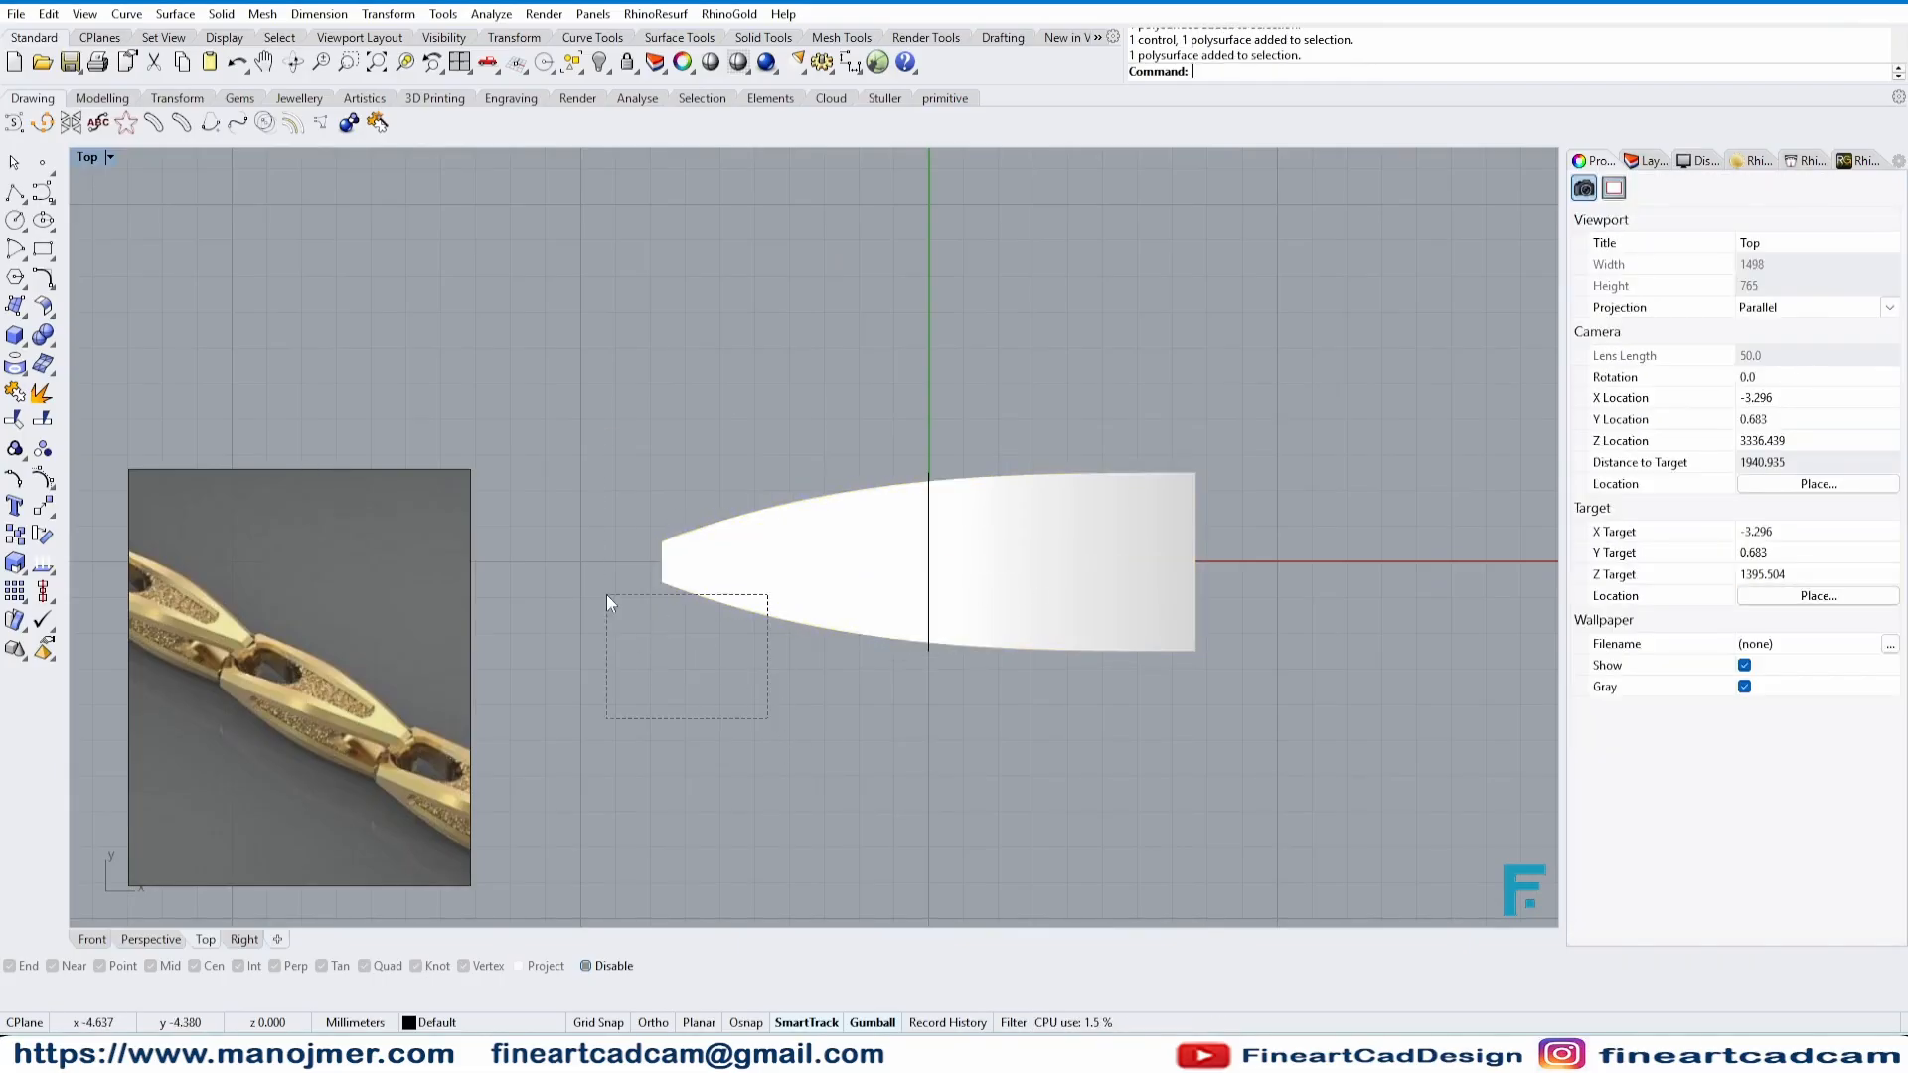
pyautogui.click(863, 628)
pyautogui.moveTo(881, 625); pyautogui.dragTo(983, 491)
pyautogui.click(1196, 817)
pyautogui.click(758, 587)
pyautogui.scroll(2, 697, 650)
pyautogui.click(774, 791)
pyautogui.moveTo(659, 528); pyautogui.dragTo(702, 539, button='right')
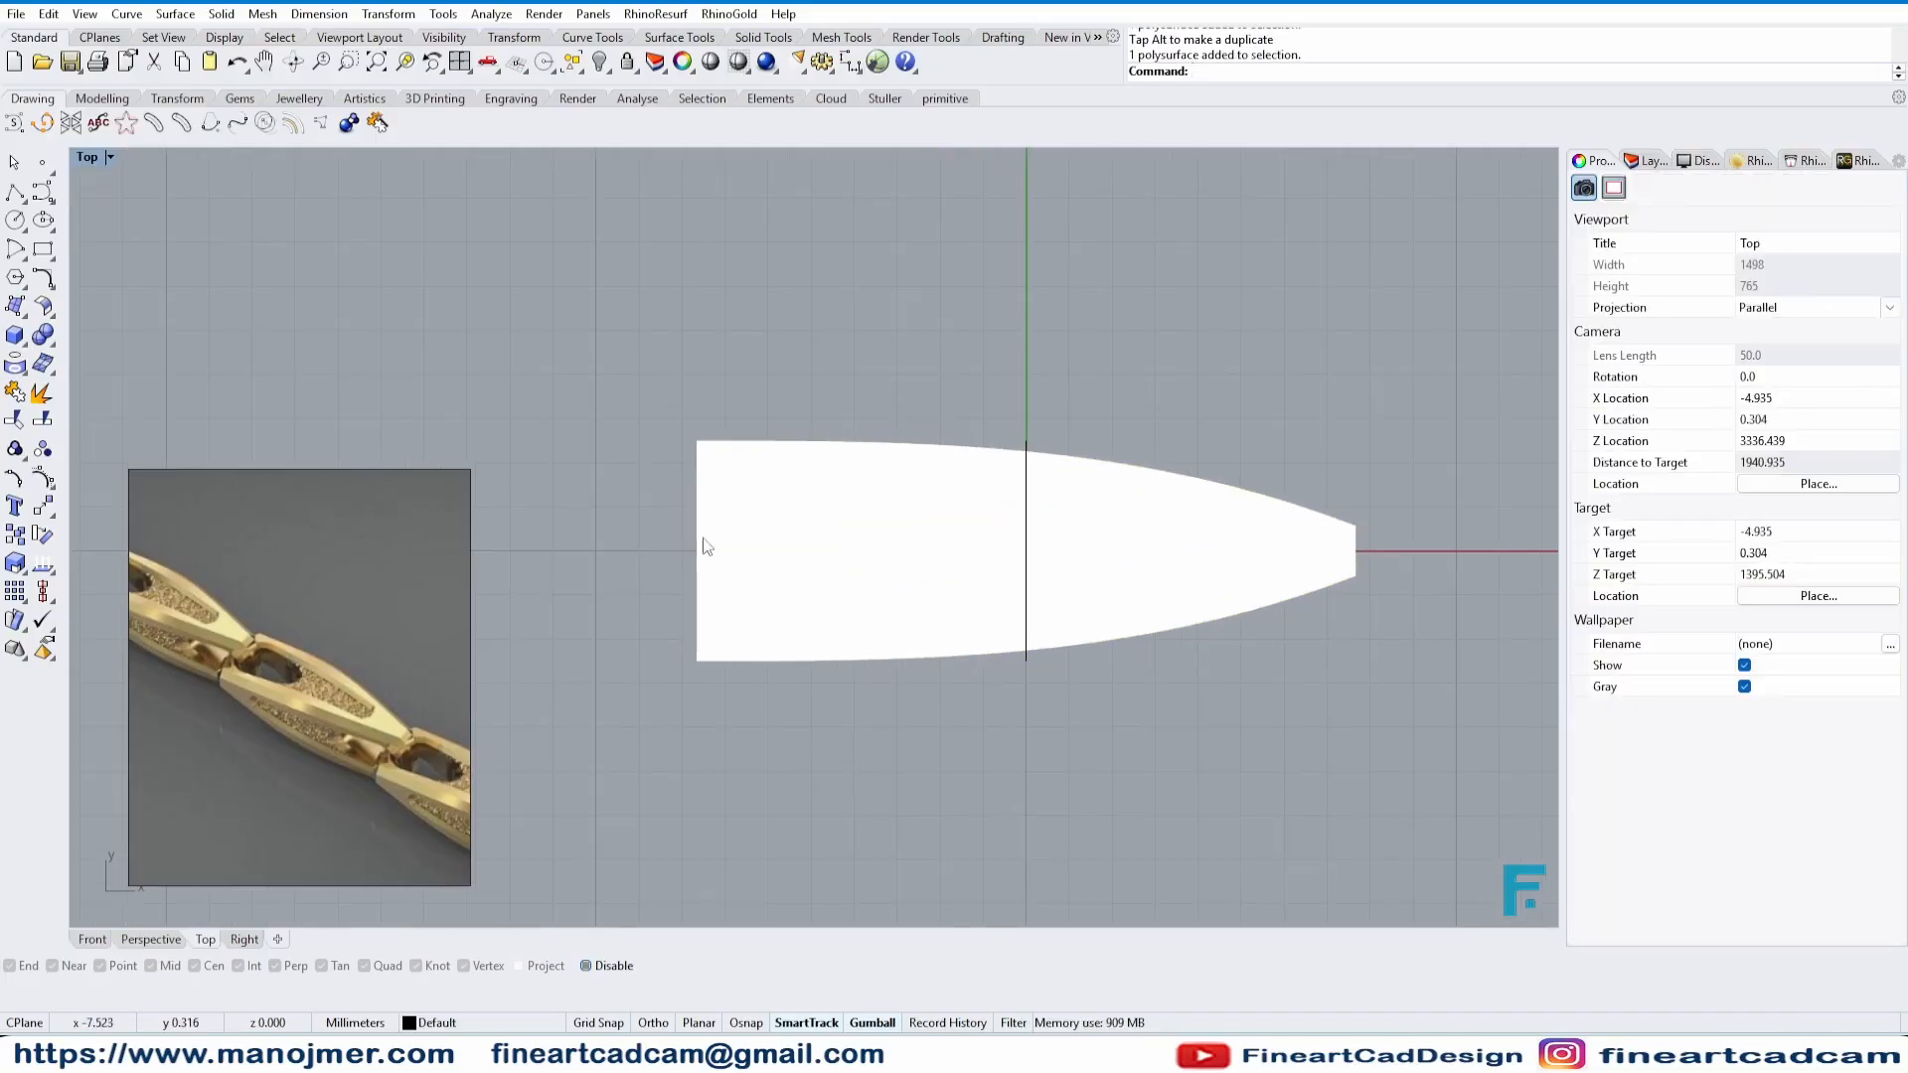
pyautogui.click(767, 577)
pyautogui.click(1250, 695)
# - Undo the rotation and, in wireframe display, put a new bounding-box cage around the tapered solid
pyautogui.hotkey('ctrl', 'alt', 'w')
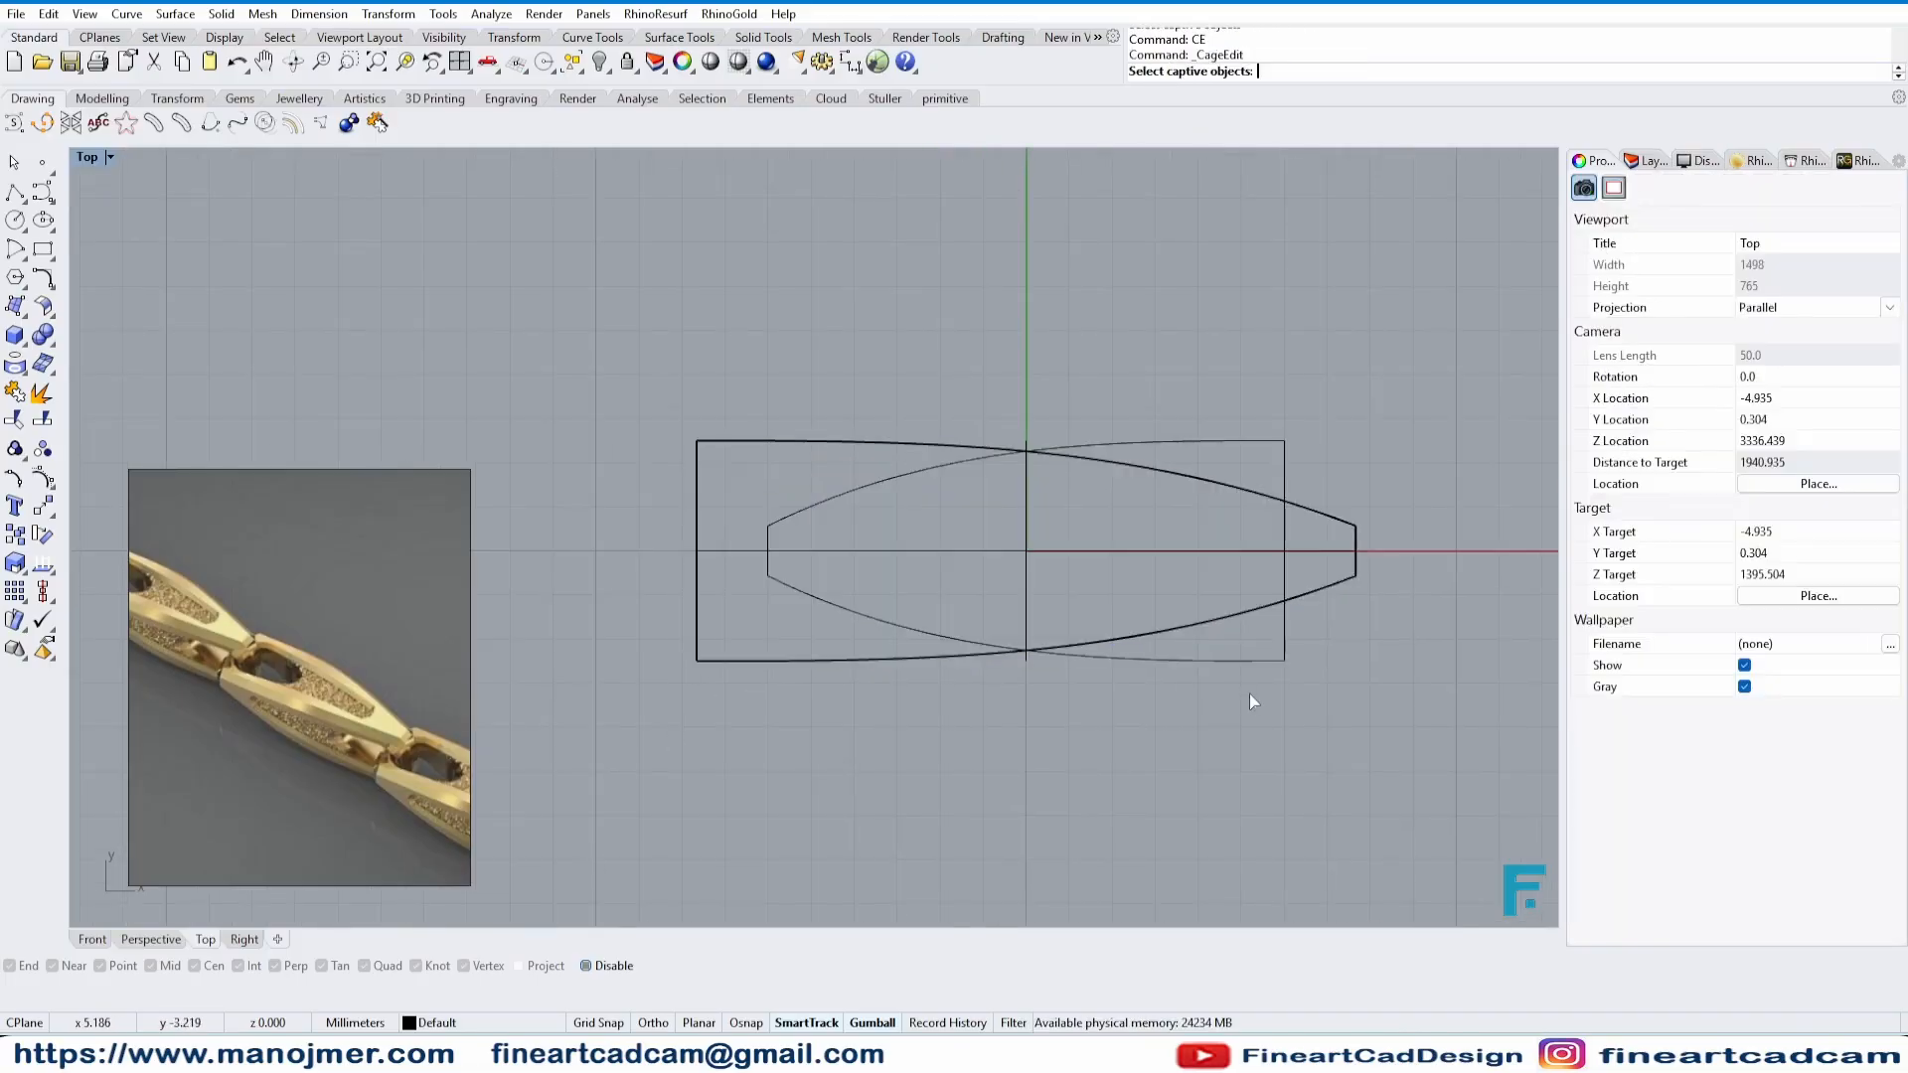
pyautogui.hotkey('ctrl', 'z')
pyautogui.click(1250, 694)
pyautogui.click(930, 636)
pyautogui.write('CE')
pyautogui.press('Return')
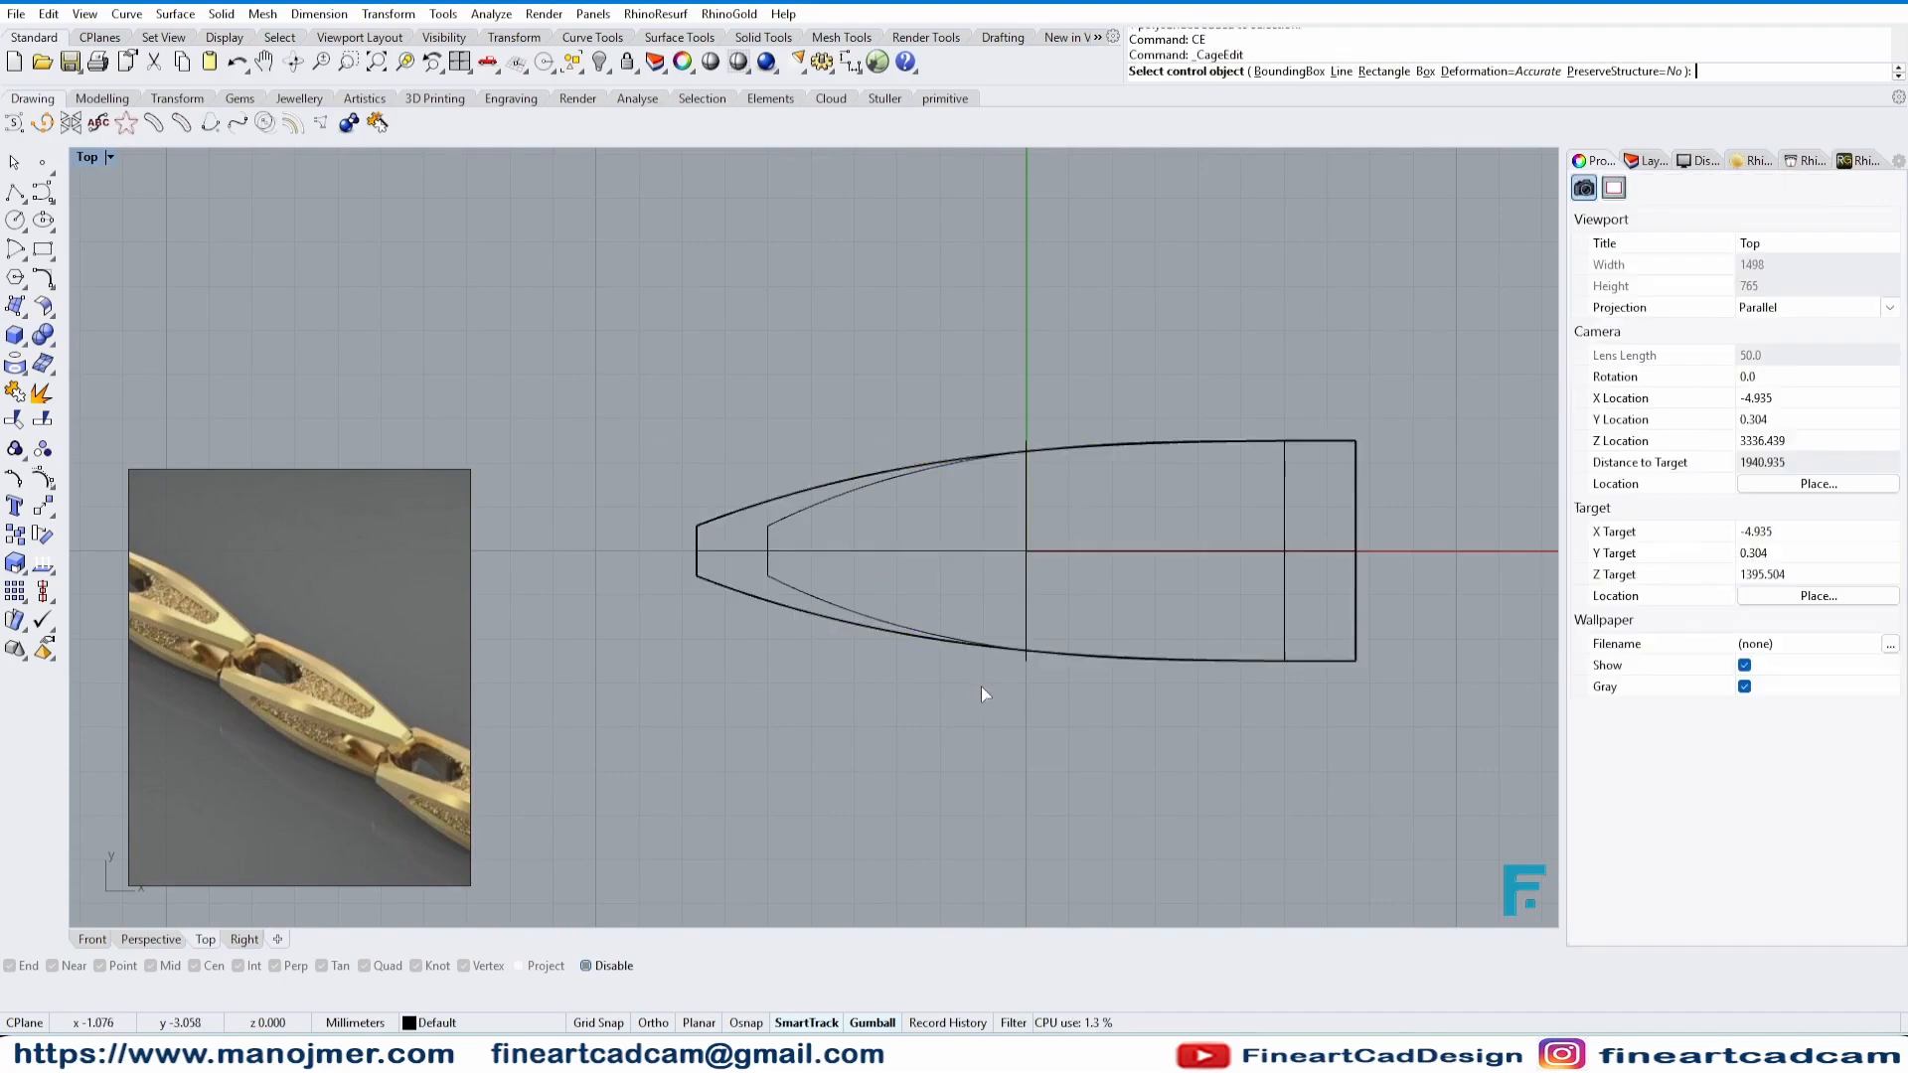
pyautogui.press('Return')
pyautogui.press('Return')
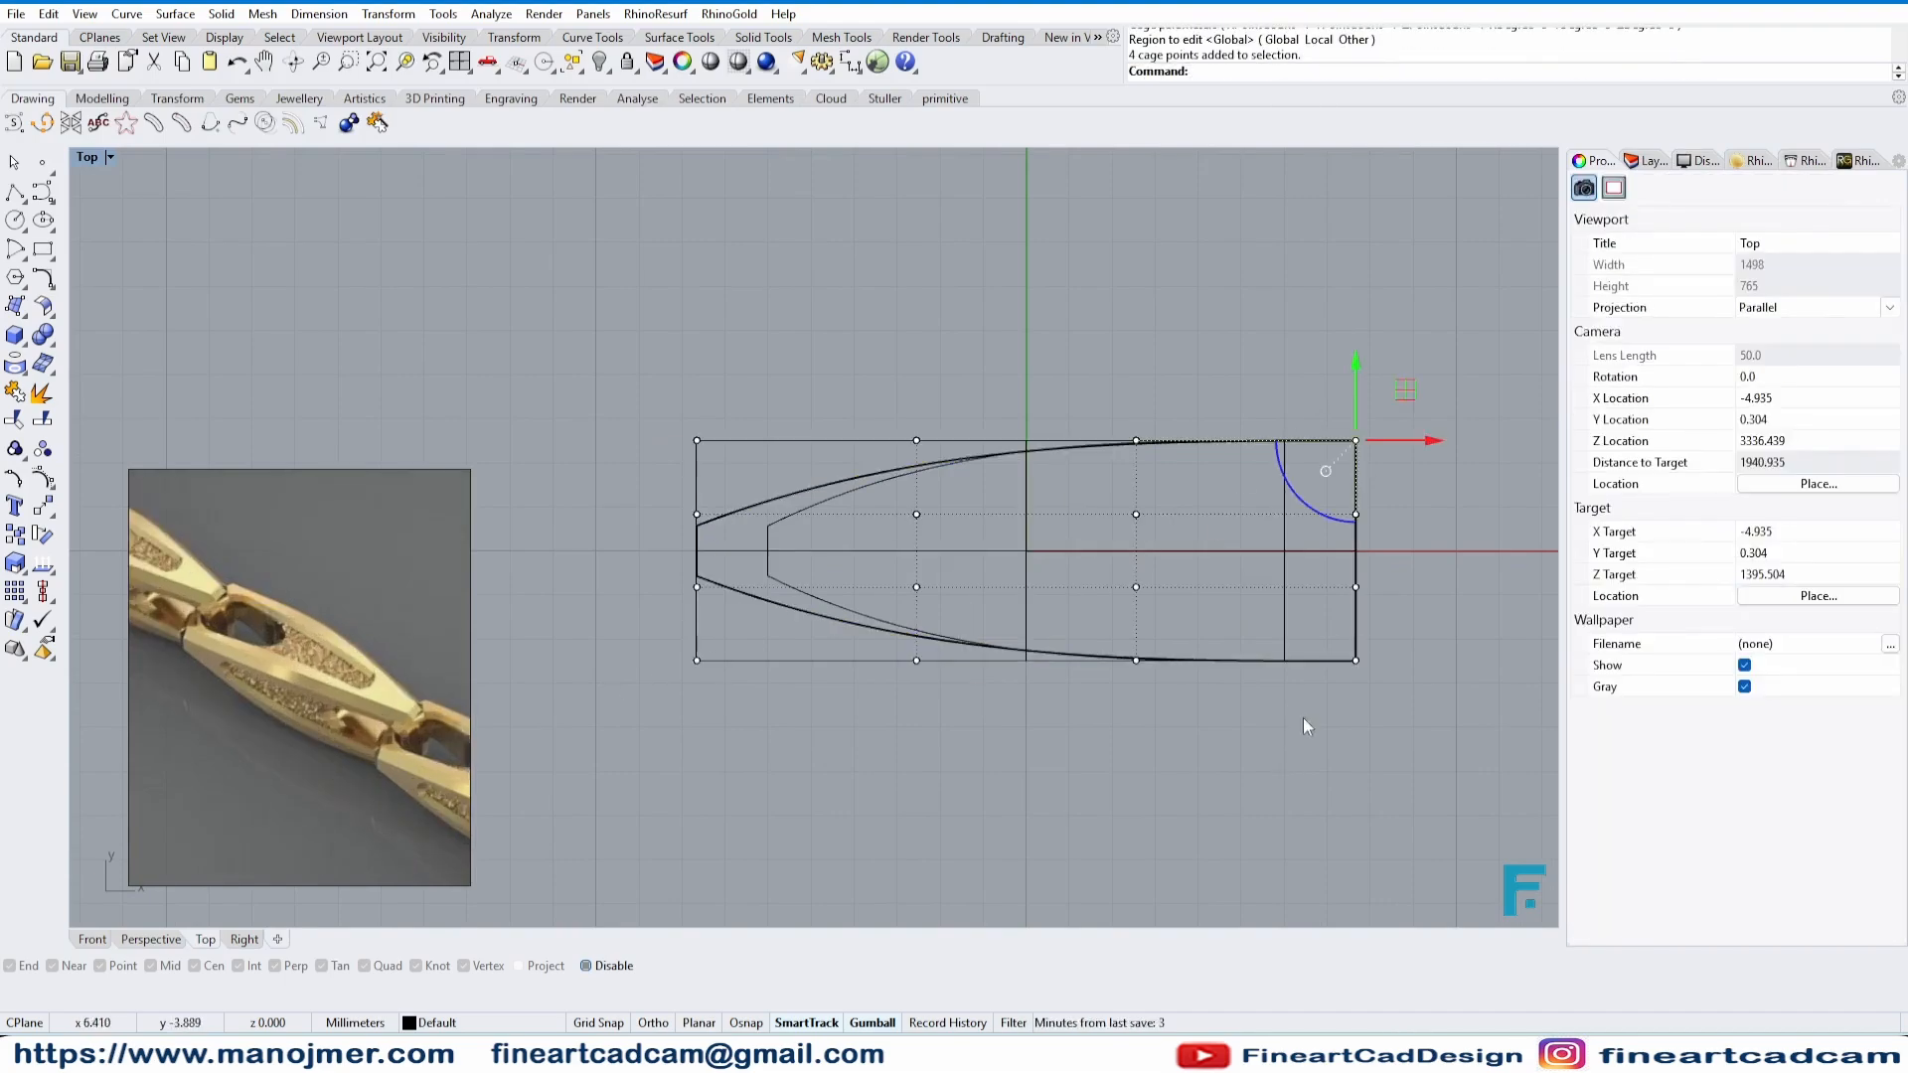
# - Round both wide ends by moving their outer cage points inward along X, first in the top view and then in the front view
pyautogui.moveTo(1439, 550); pyautogui.dragTo(1363, 556)
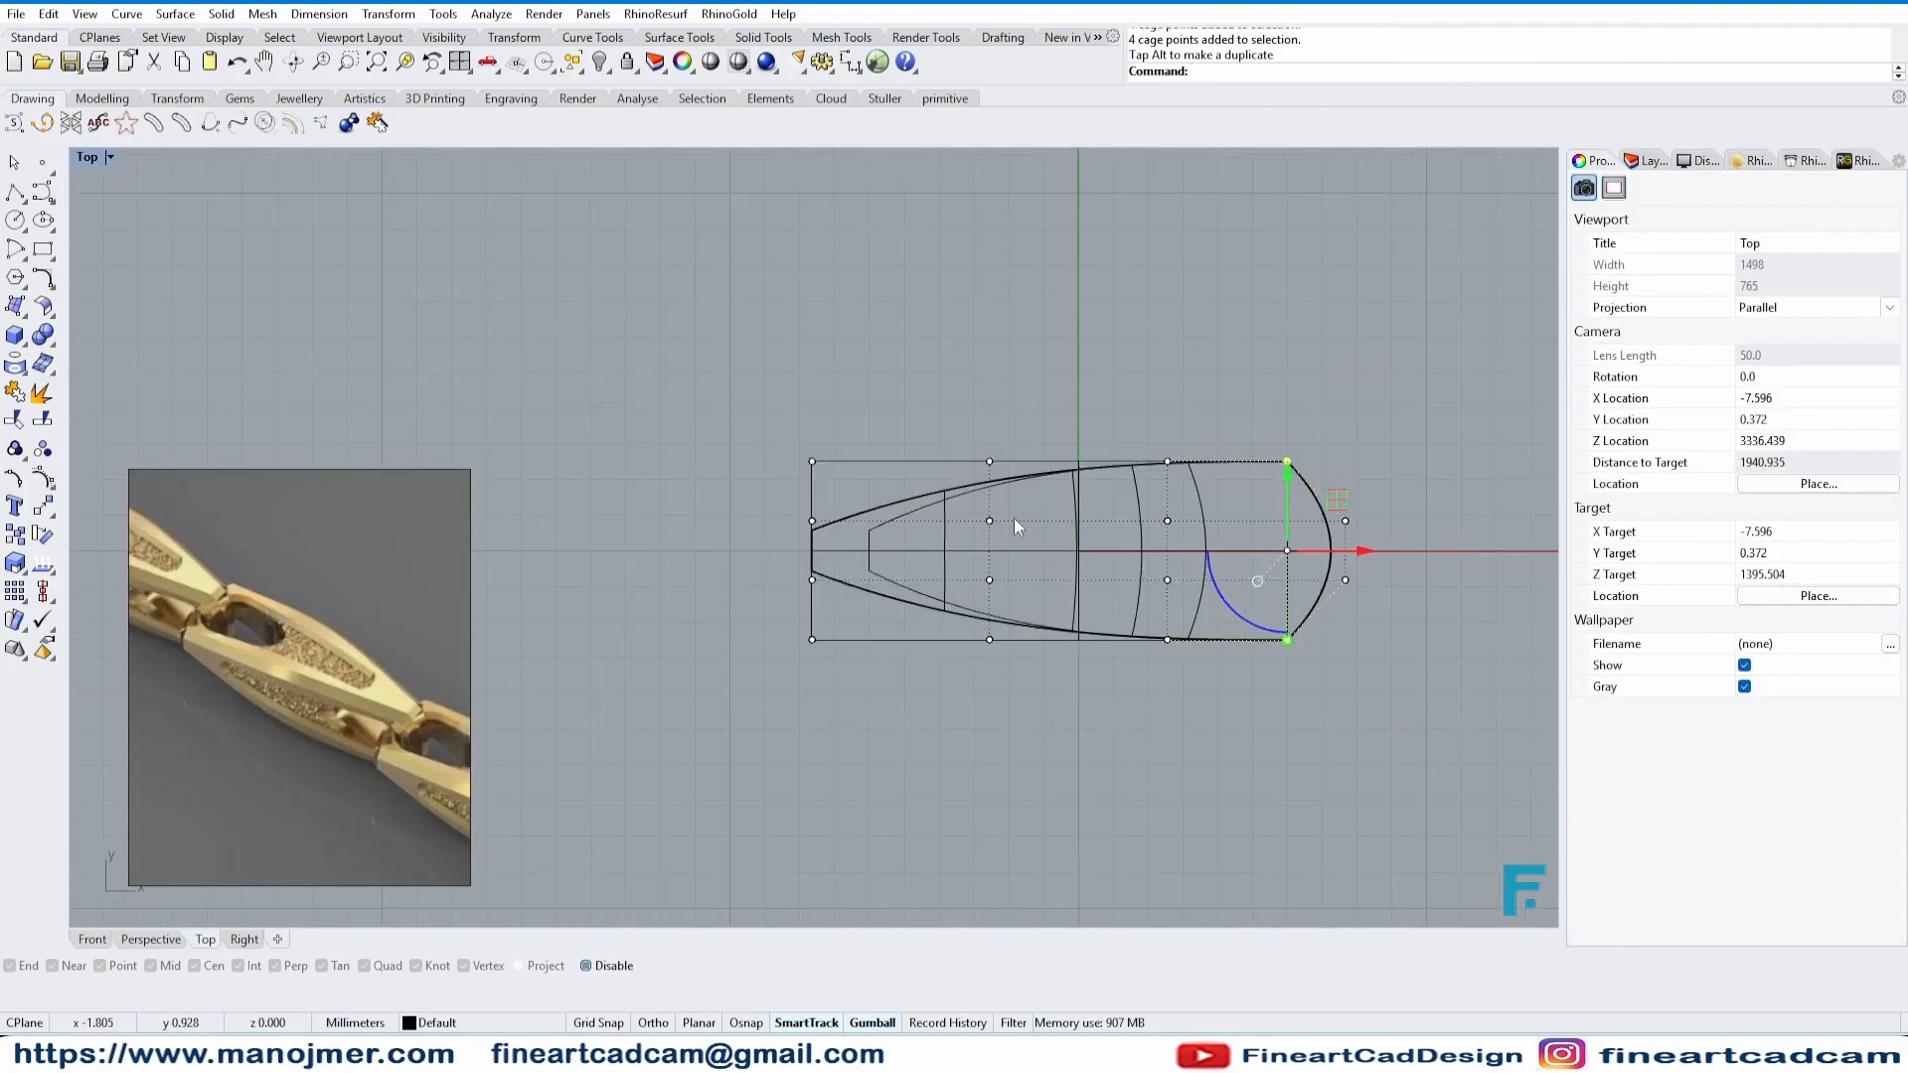
pyautogui.click(153, 944)
pyautogui.click(244, 942)
pyautogui.scroll(-4, 934, 611)
pyautogui.click(91, 941)
pyautogui.scroll(9, 865, 524)
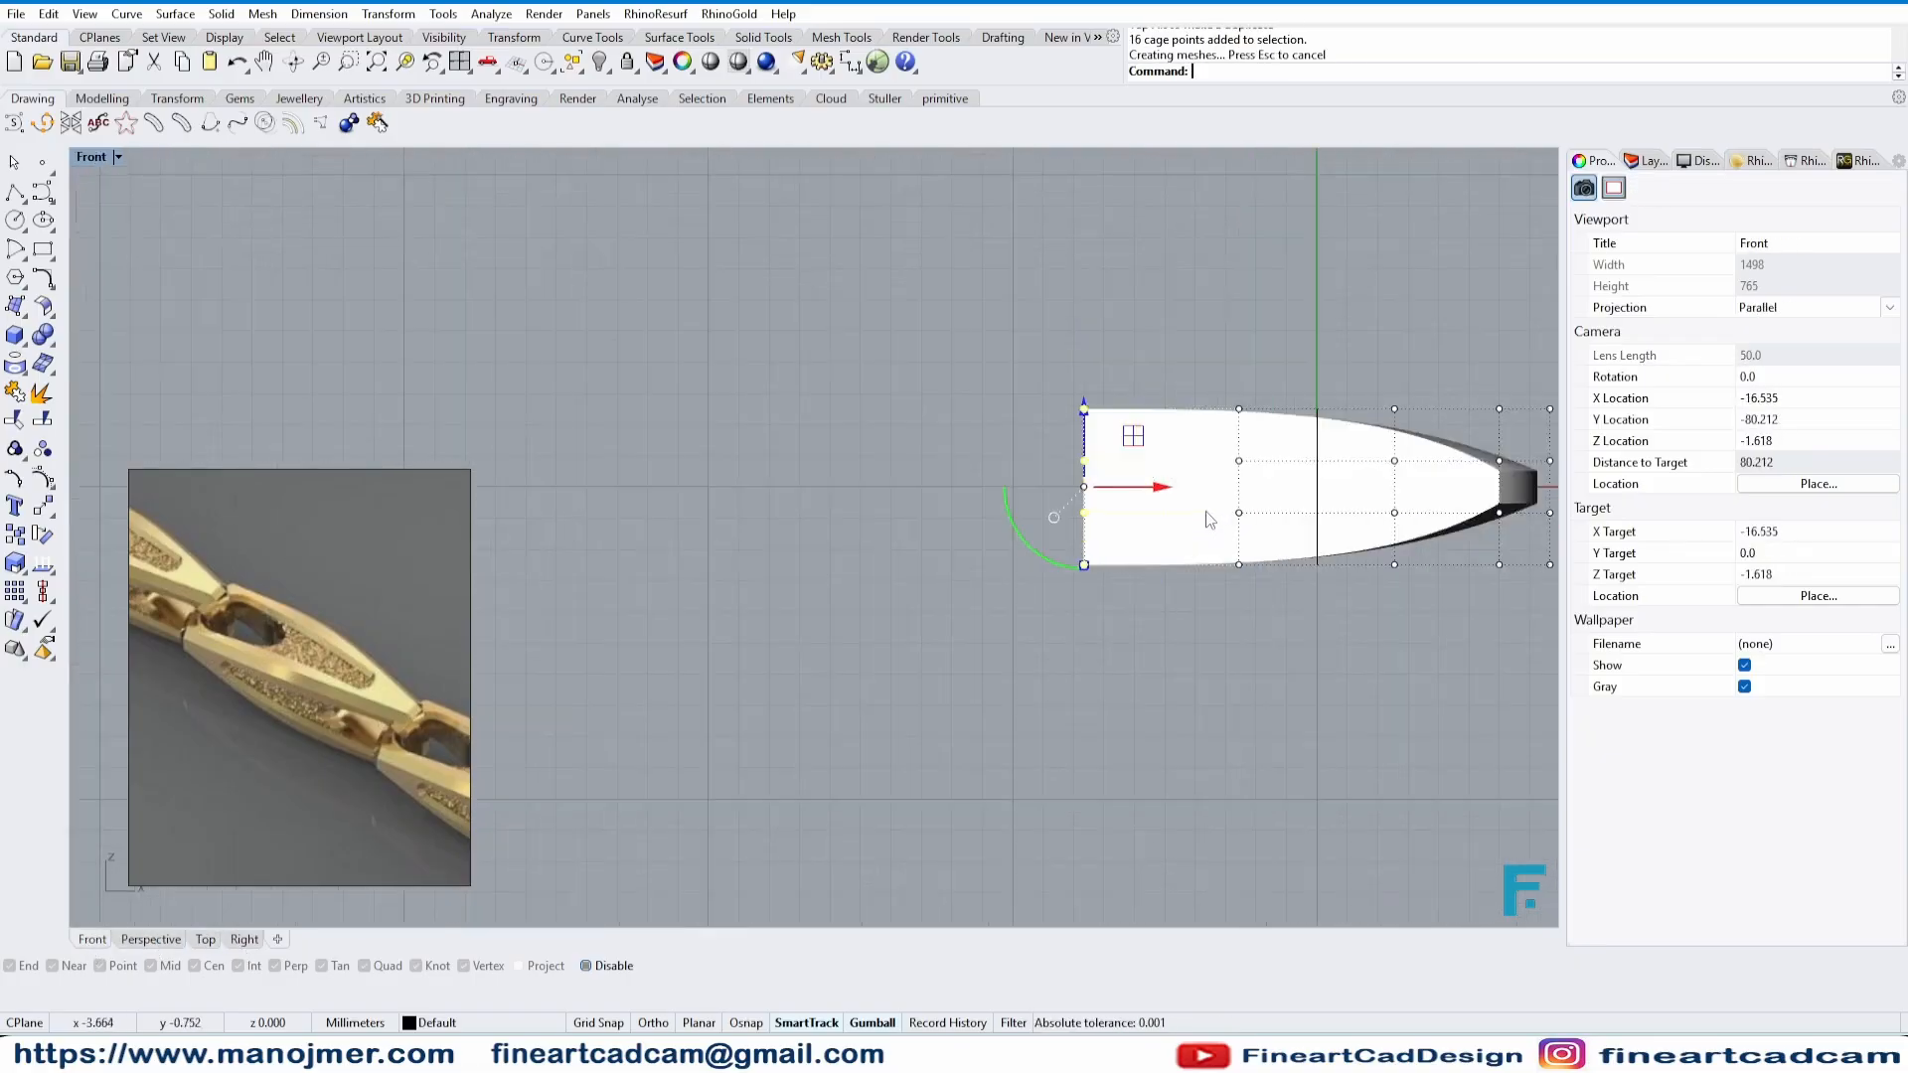
pyautogui.scroll(5, 1206, 511)
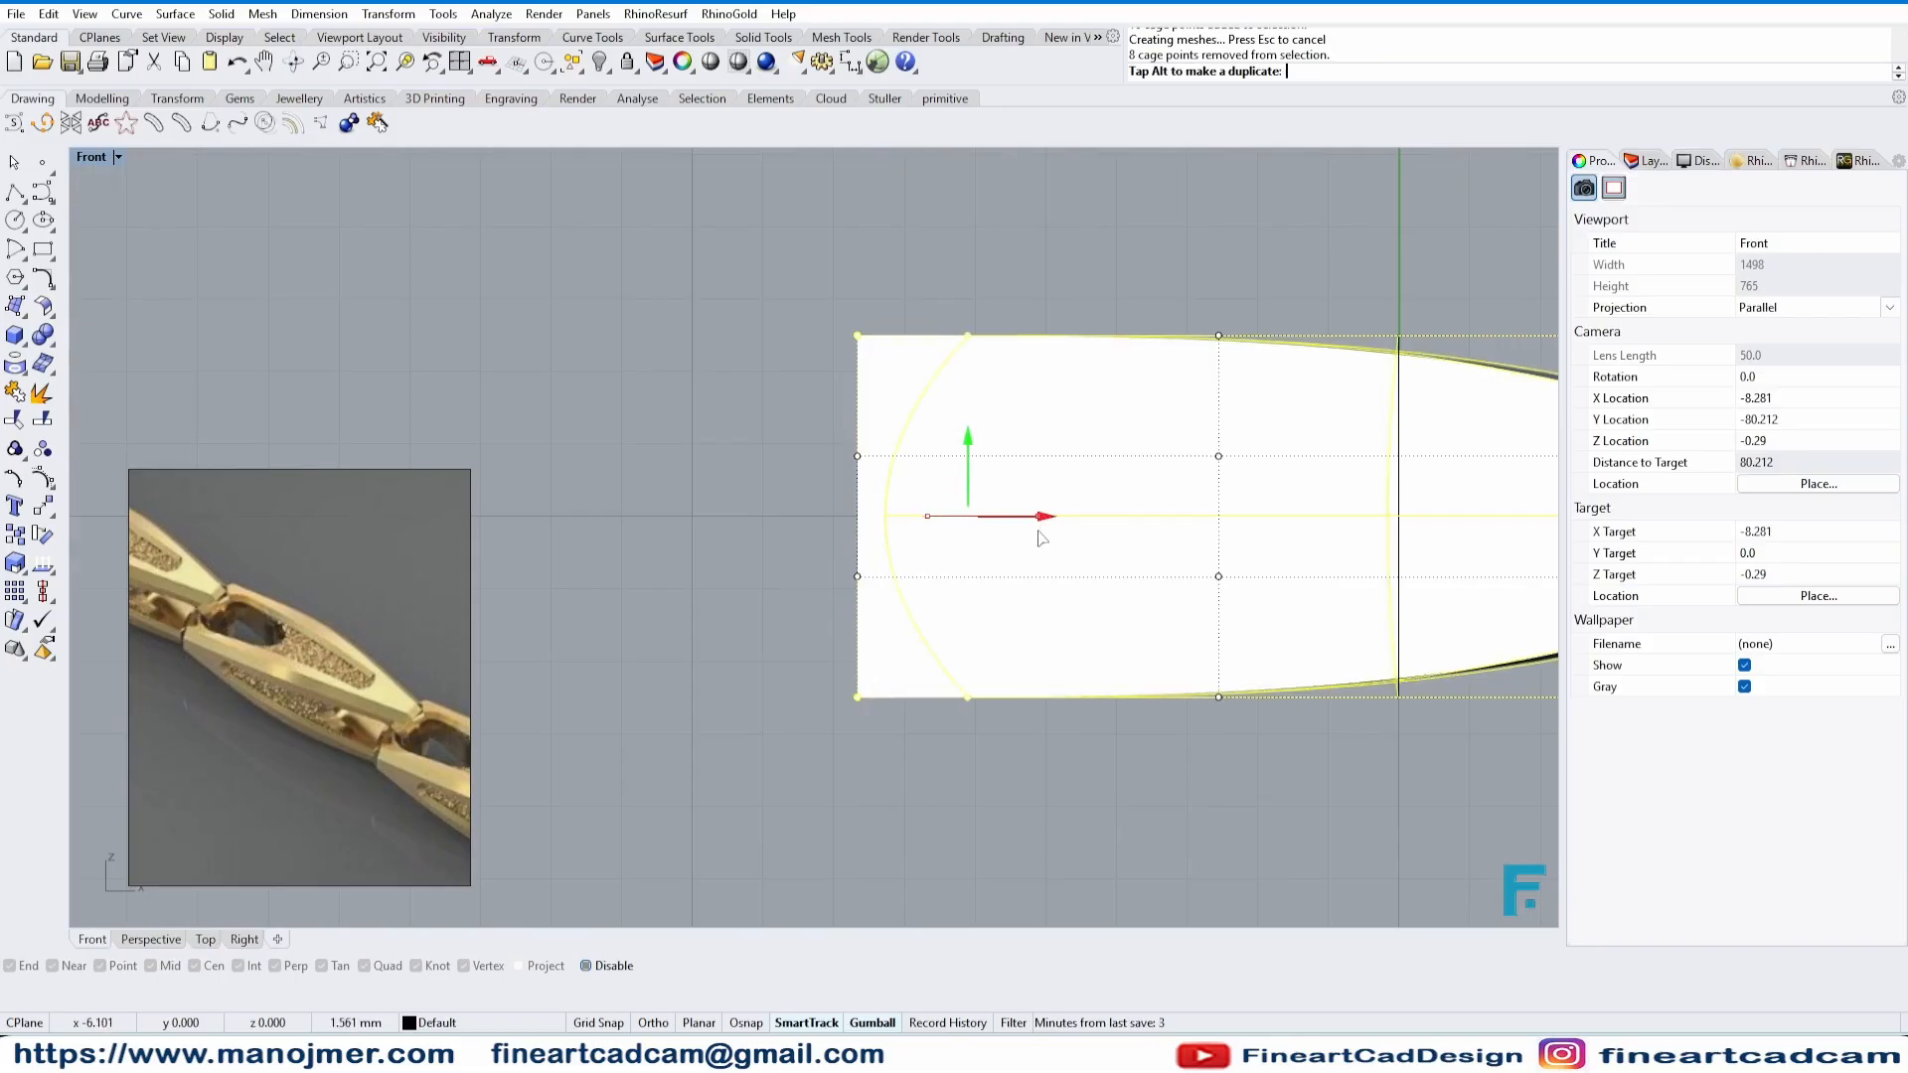
pyautogui.scroll(-3, 1039, 537)
pyautogui.moveTo(1042, 537); pyautogui.dragTo(952, 518)
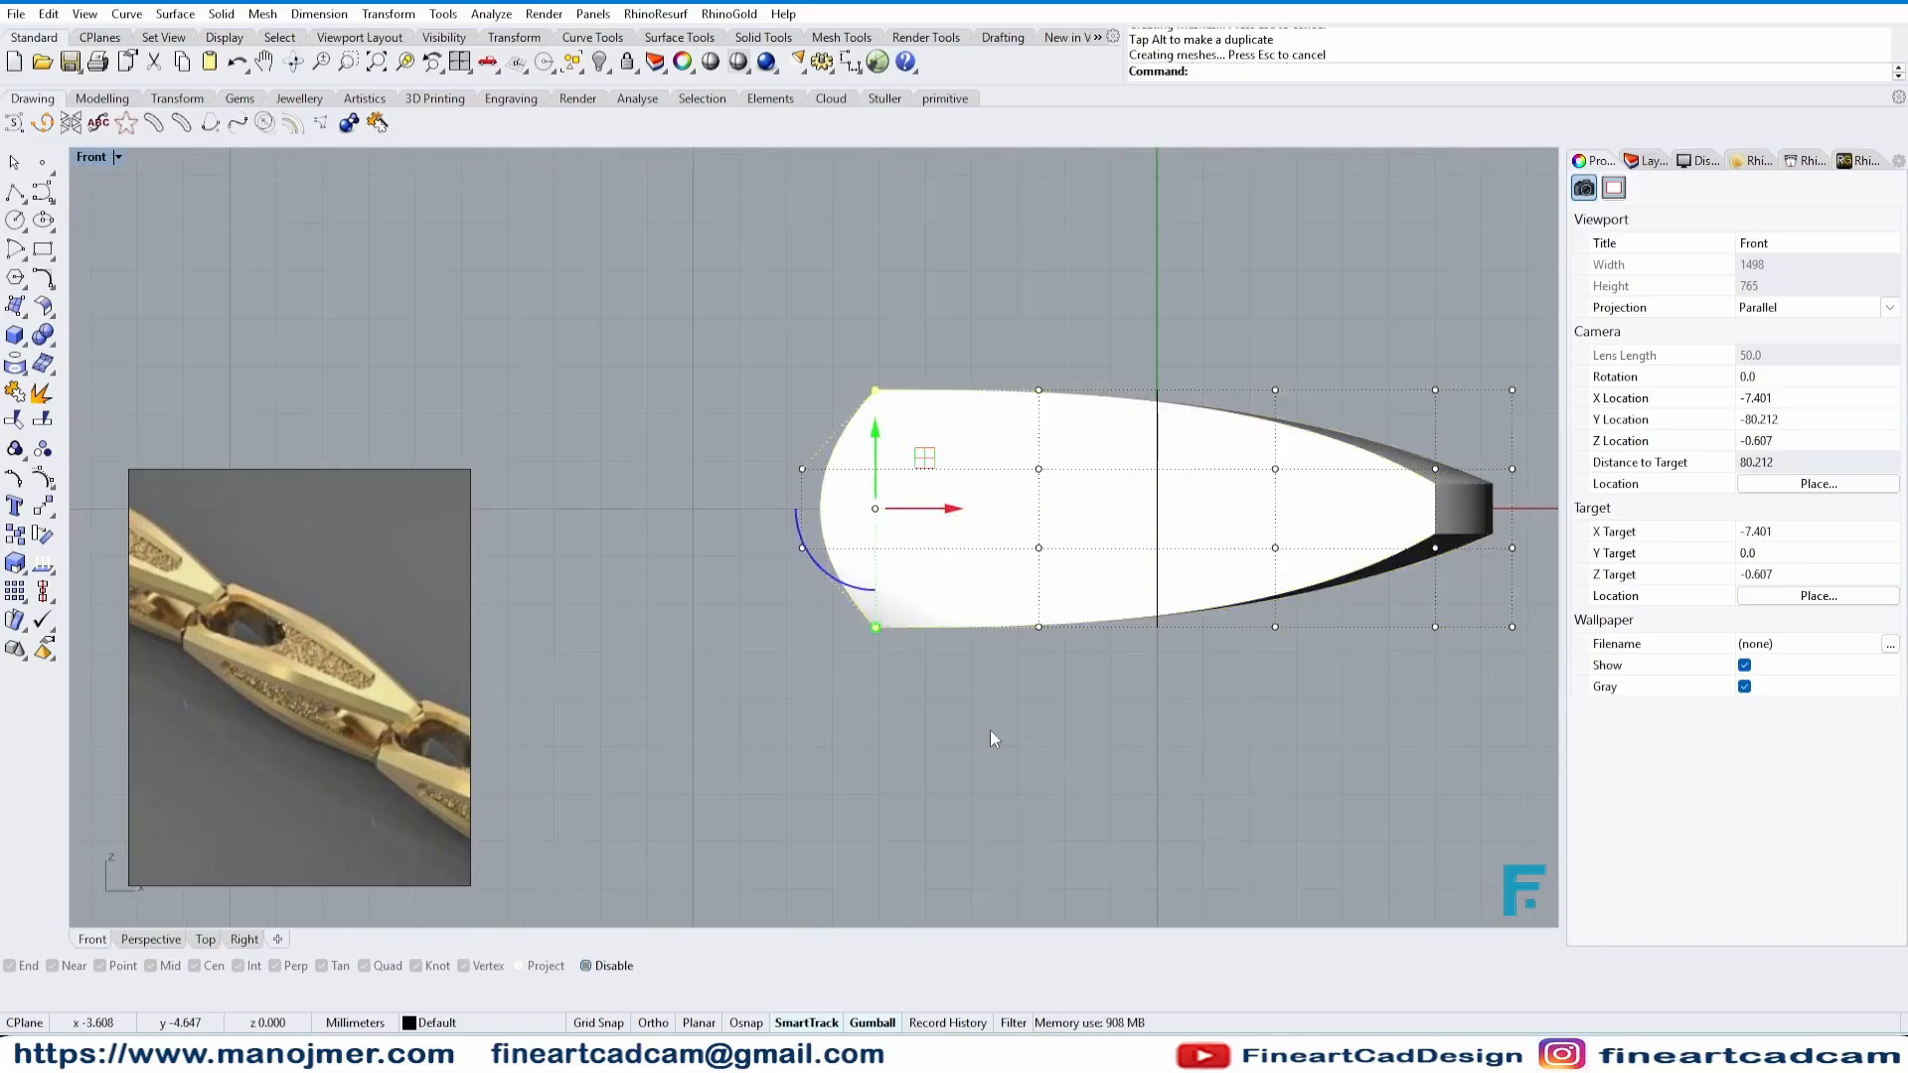
# - Finish the cage edit and set the front view to wireframe display
pyautogui.press('Escape')
pyautogui.press('Escape')
pyautogui.click(937, 575)
pyautogui.press('Escape')
pyautogui.moveTo(937, 575); pyautogui.dragTo(939, 571, button='right')
pyautogui.click(929, 567)
pyautogui.press('Escape')
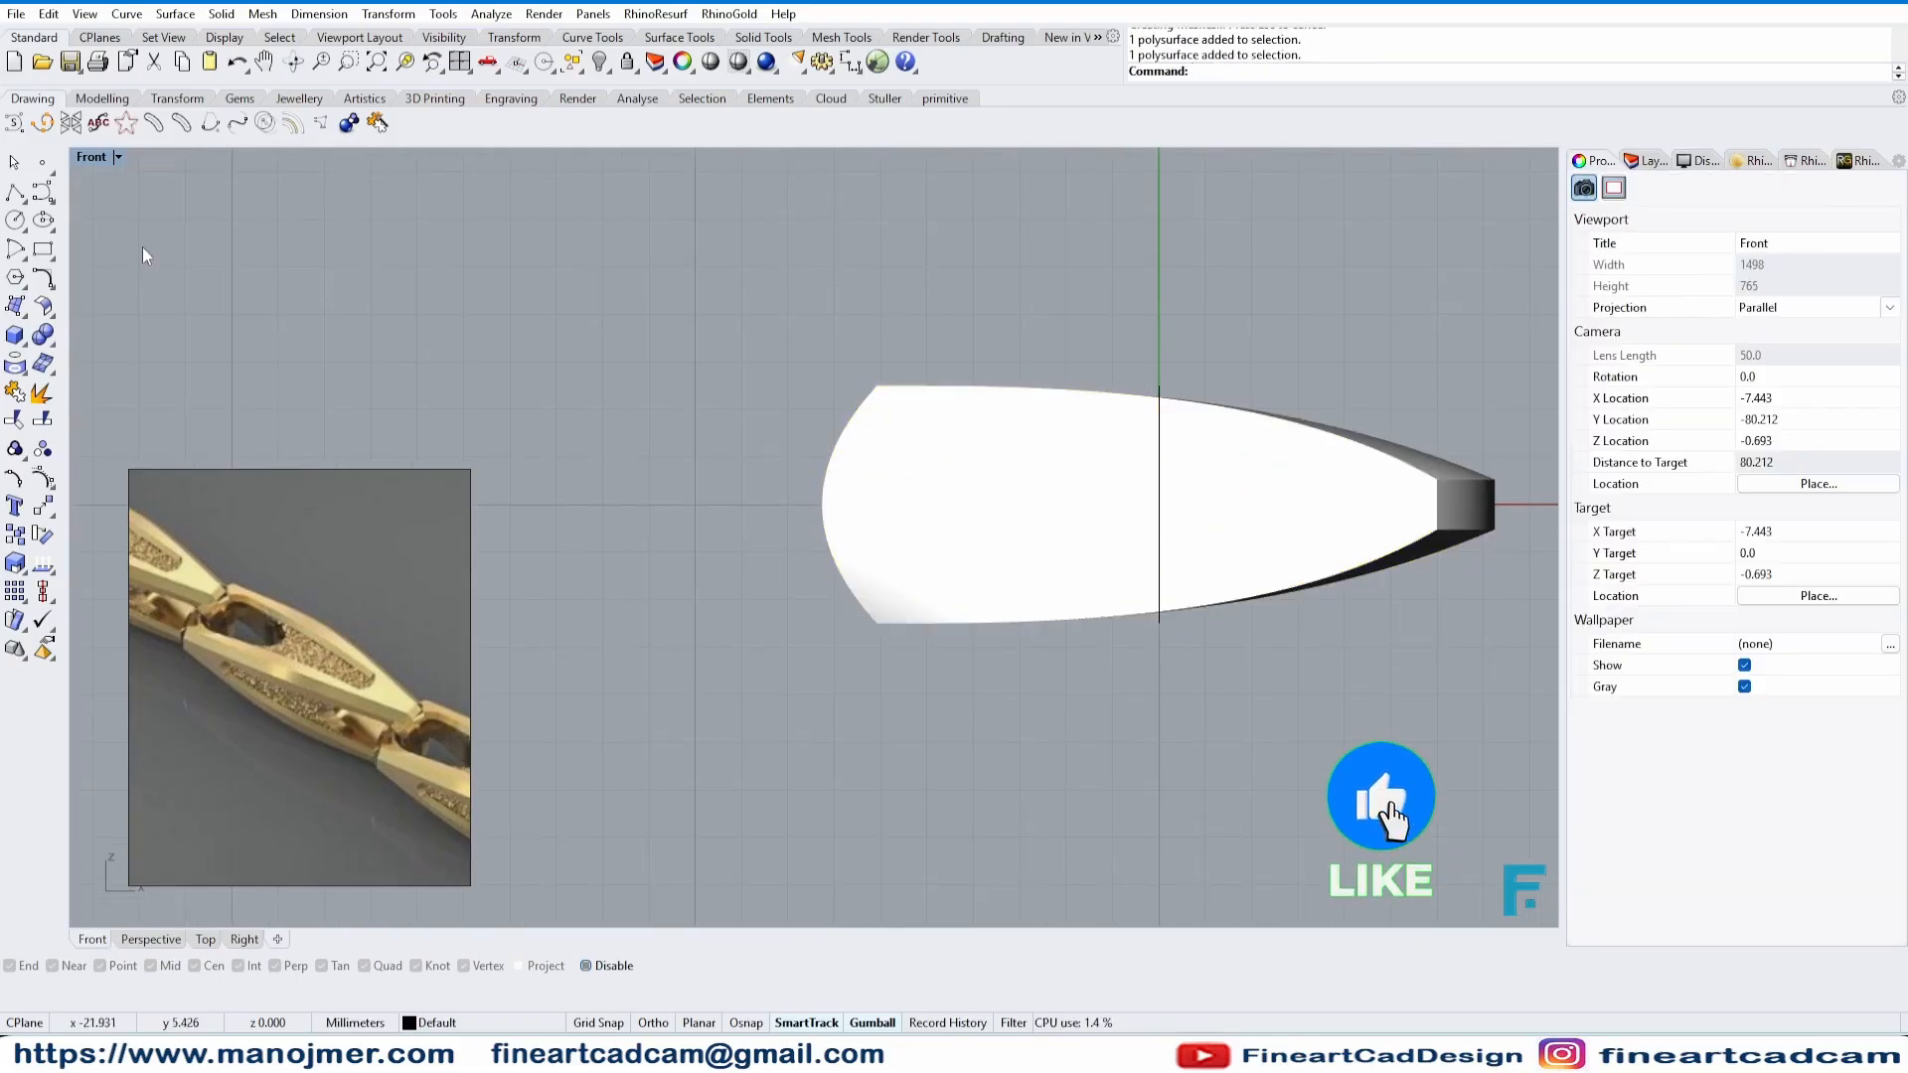
pyautogui.click(92, 156)
pyautogui.click(110, 178)
pyautogui.moveTo(792, 533); pyautogui.dragTo(767, 562, button='right')
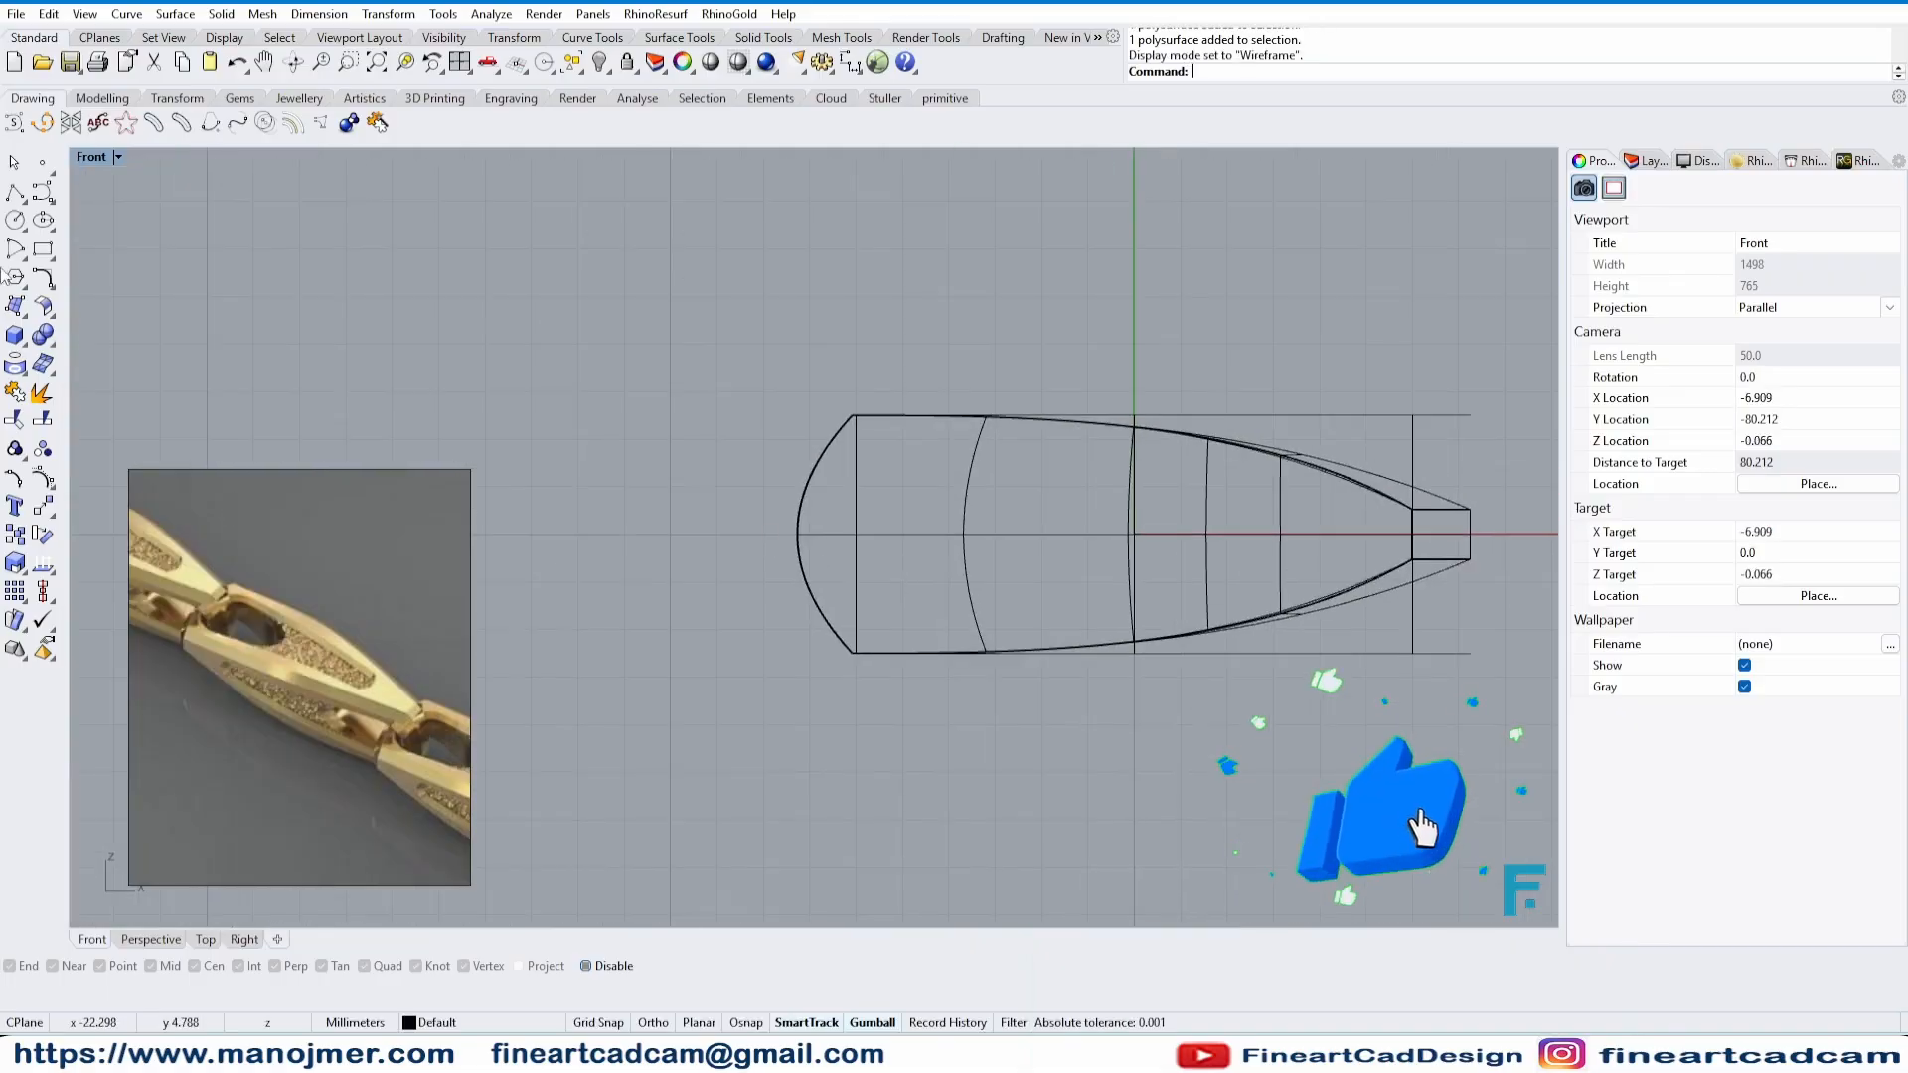
# - Draw a circle centred on the origin in the front view and shift it toward the link's tall rounded end
pyautogui.click(42, 220)
pyautogui.click(962, 534)
pyautogui.click(15, 220)
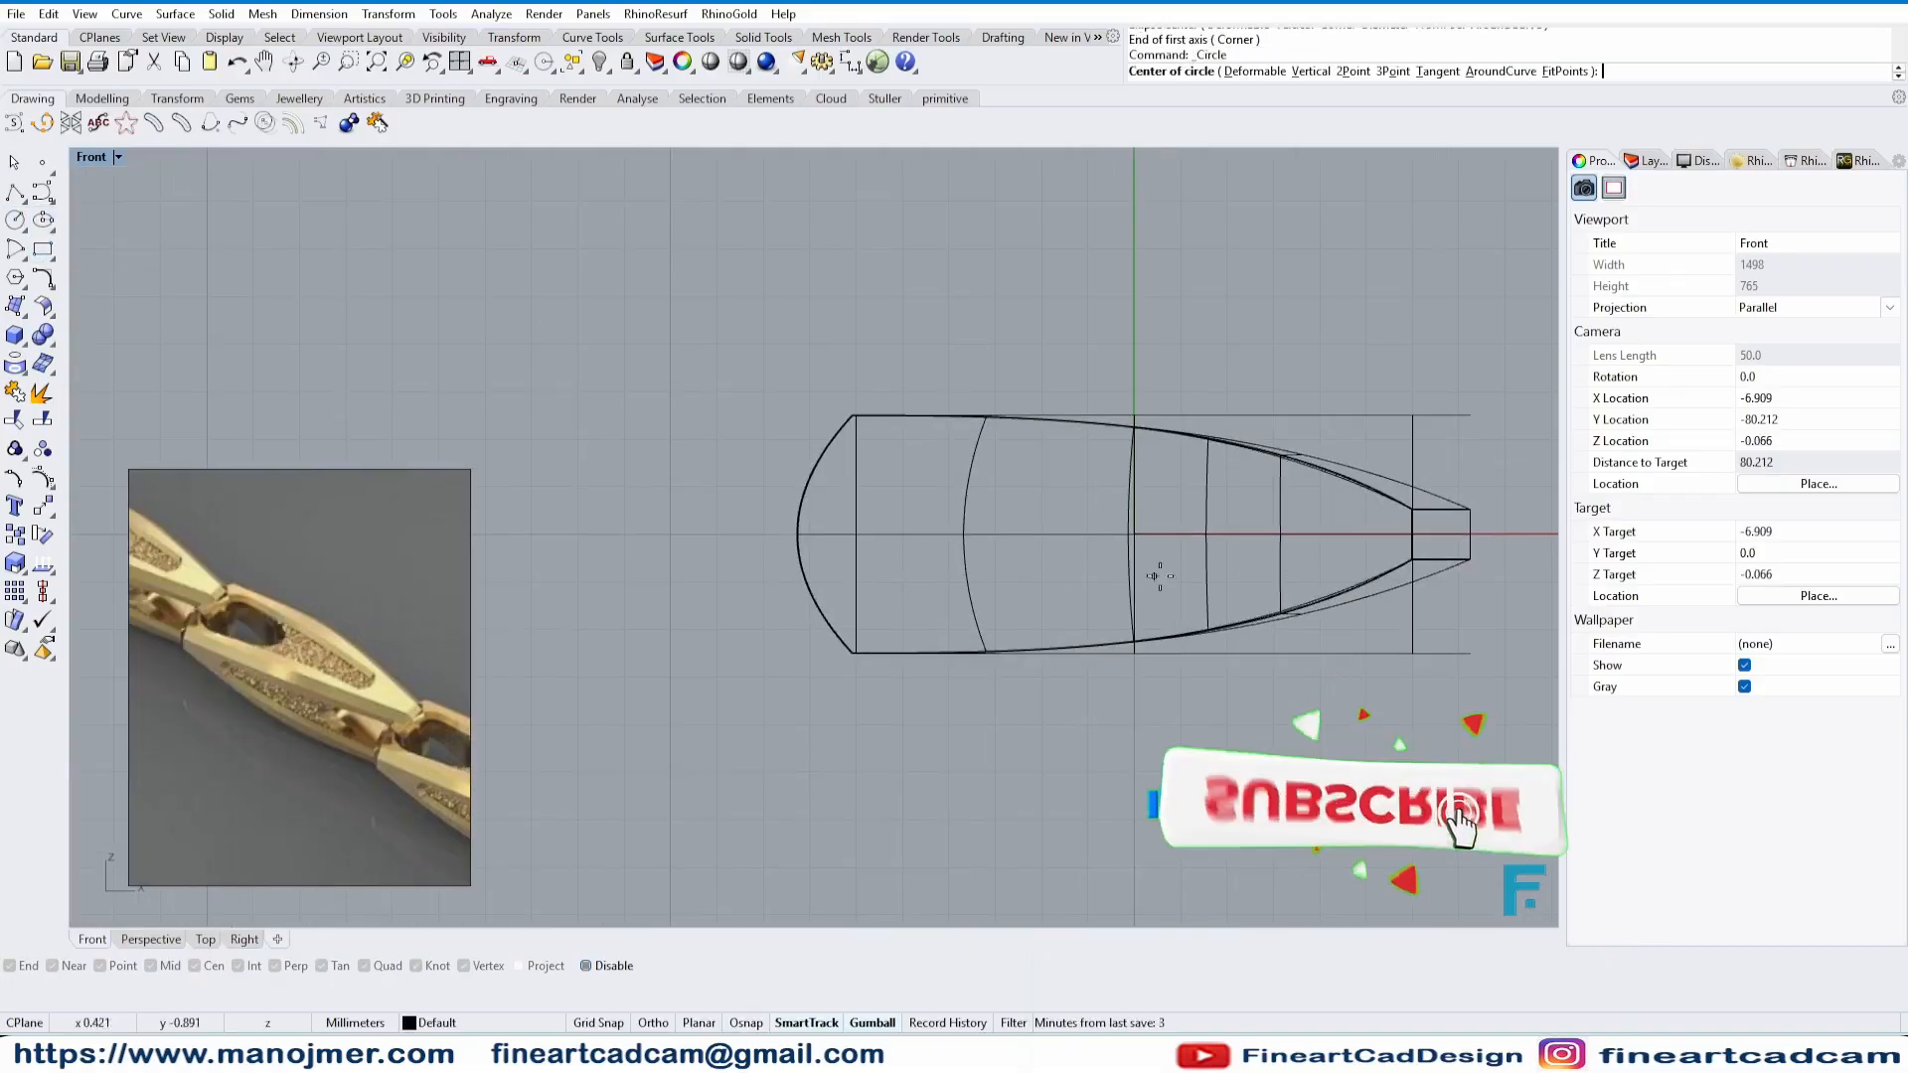
pyautogui.write('0')
pyautogui.press('Return')
pyautogui.click(1065, 541)
pyautogui.moveTo(1198, 538)
pyautogui.mouseDown()
pyautogui.moveTo(993, 547)
pyautogui.moveTo(1222, 539)
pyautogui.mouseUp()
# - Reshape the circle into a long teardrop by moving its tip point and two neighbouring points toward the link's narrow end
pyautogui.click(1004, 534)
pyautogui.moveTo(1349, 551); pyautogui.dragTo(1349, 550)
pyautogui.moveTo(989, 444); pyautogui.dragTo(1034, 633)
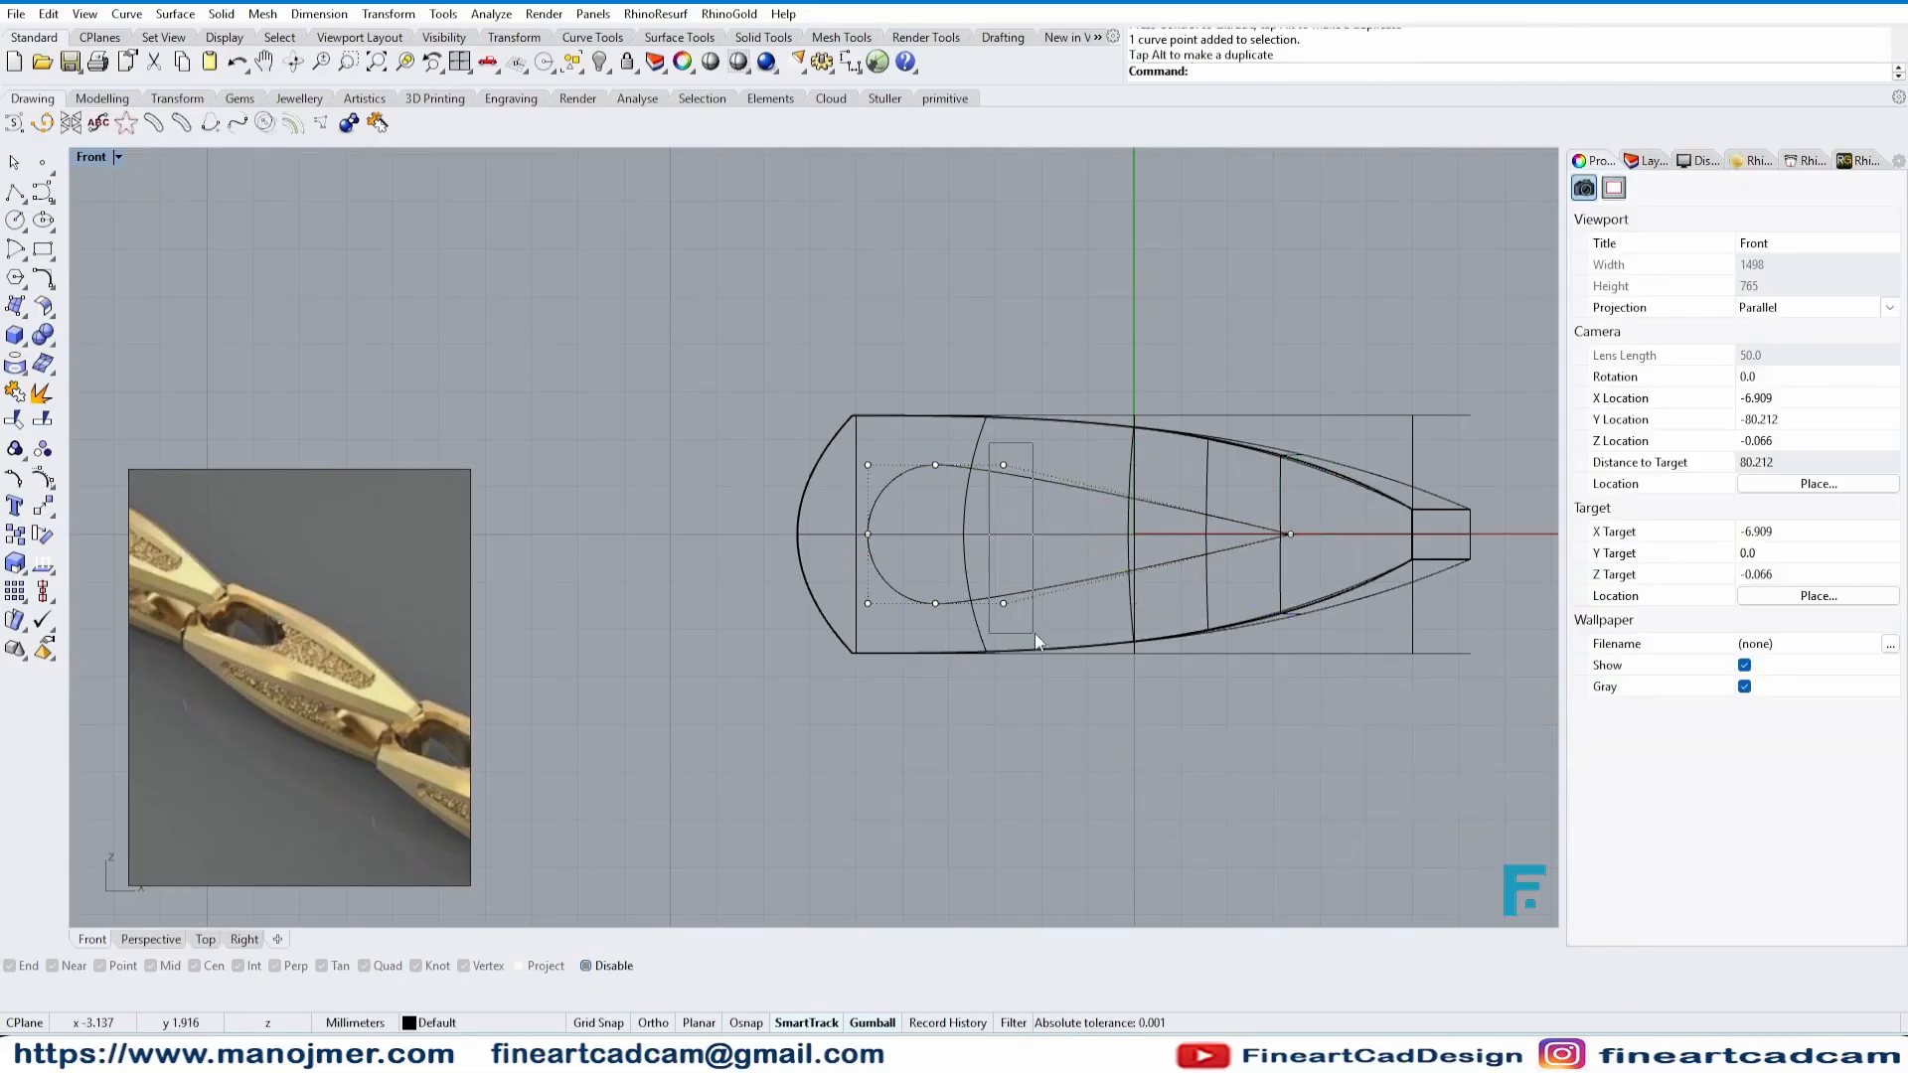
pyautogui.click(999, 594)
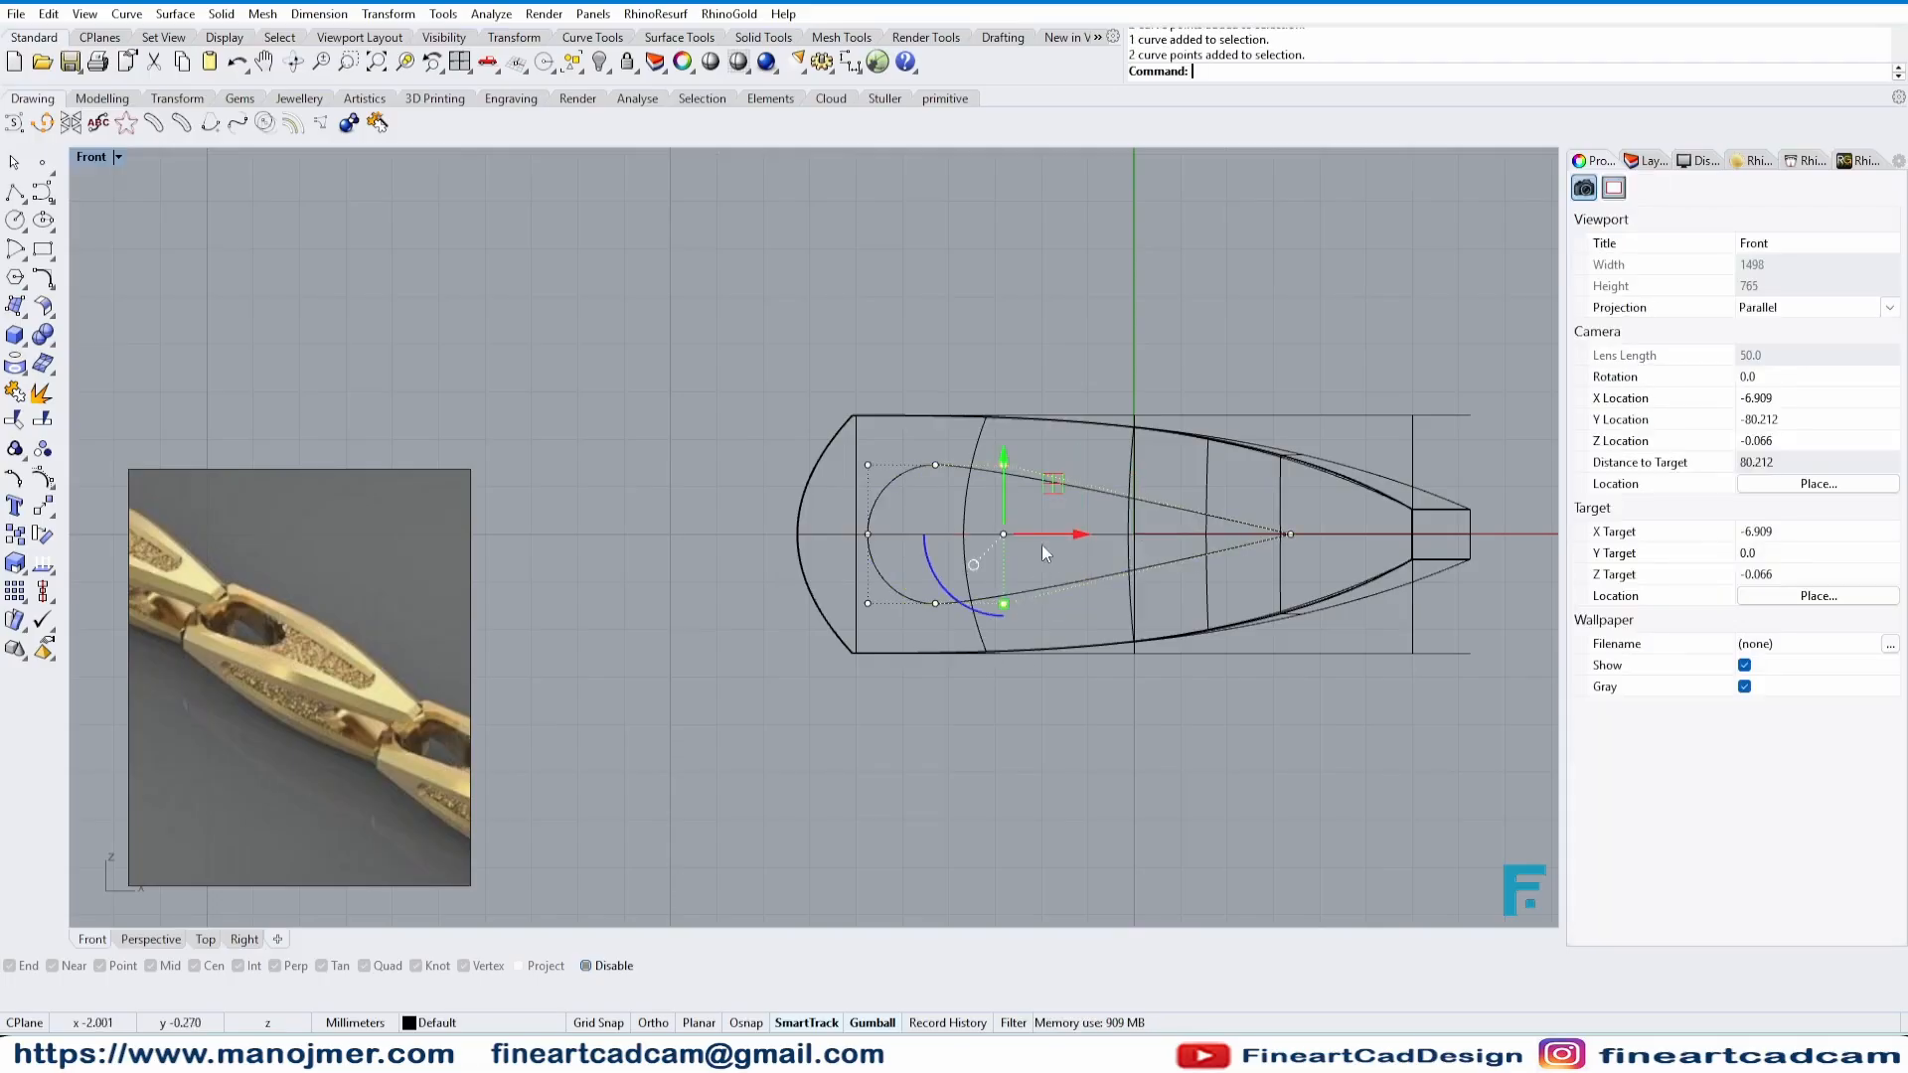
# - Extrude the teardrop curve on both sides as a solid passing completely through the link
pyautogui.click(1053, 509)
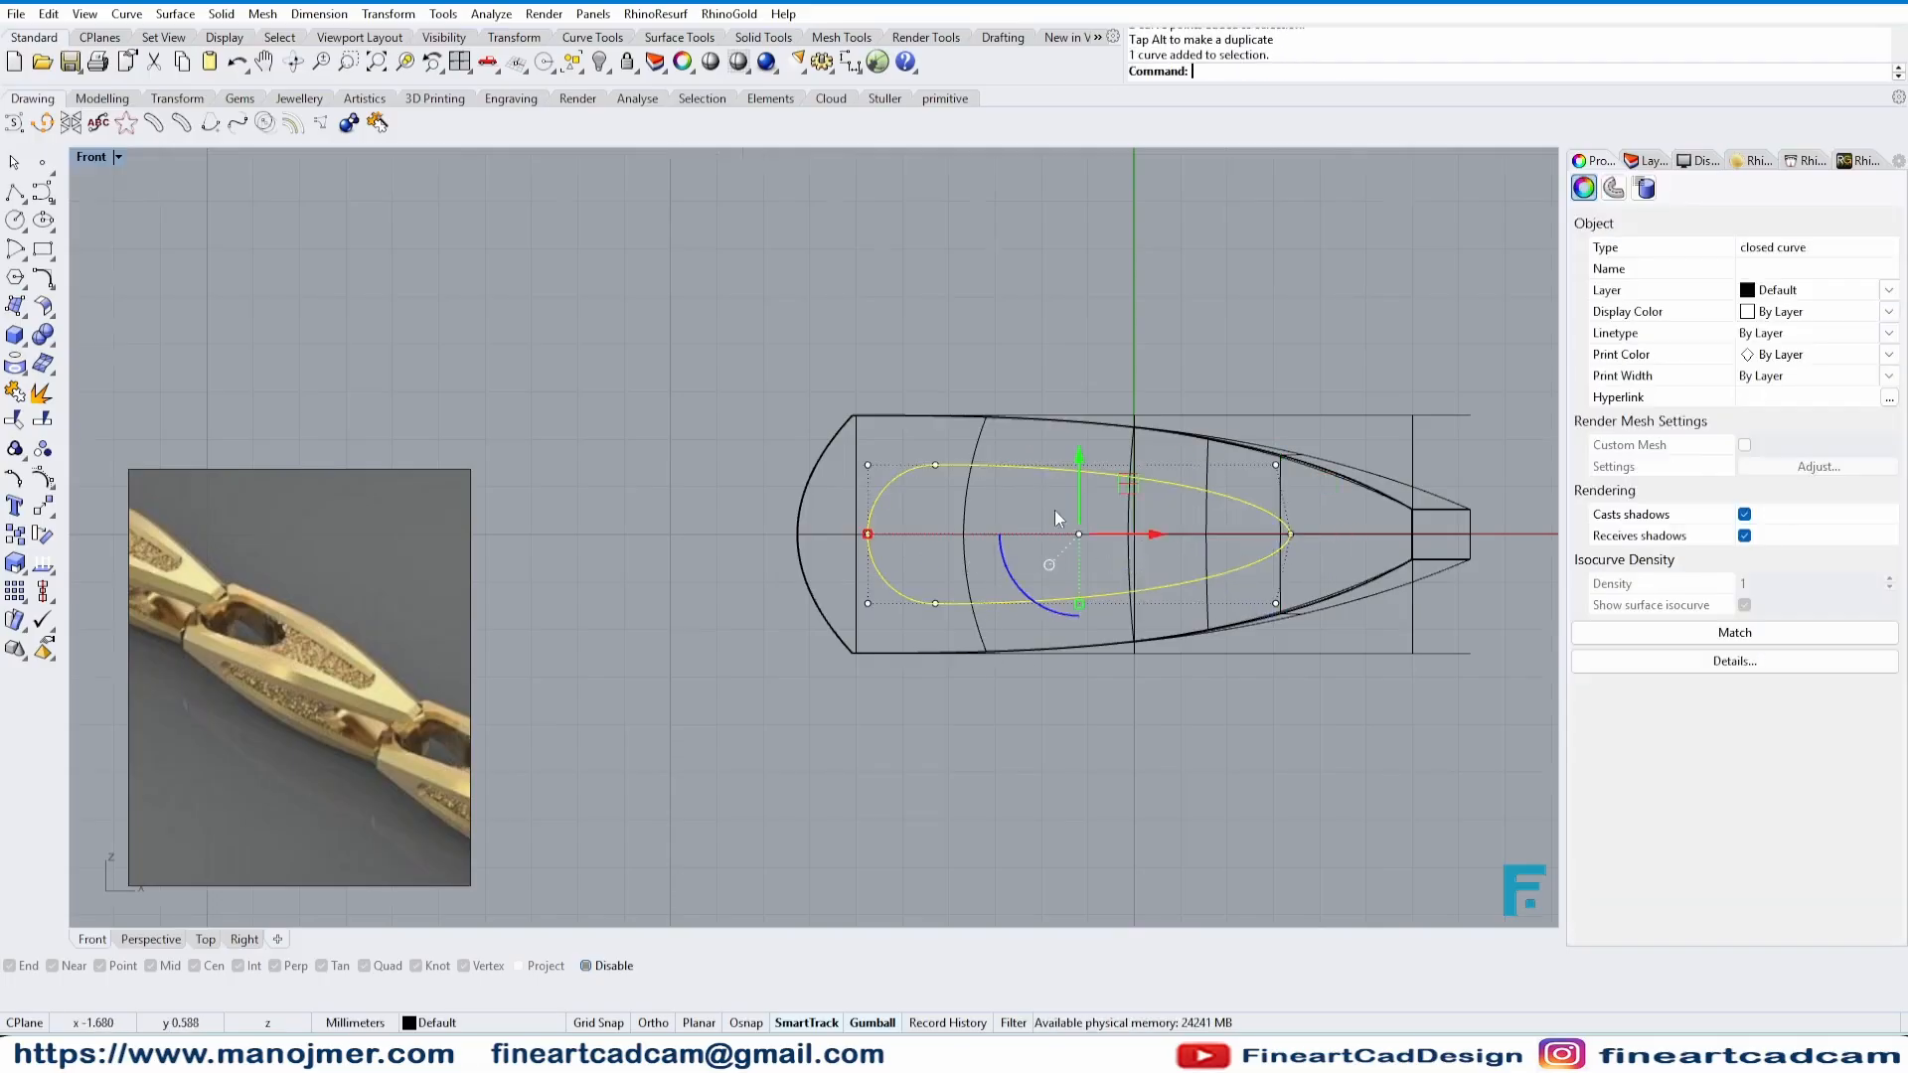
pyautogui.click(151, 939)
pyautogui.write('E')
pyautogui.press('Return')
pyautogui.click(836, 618)
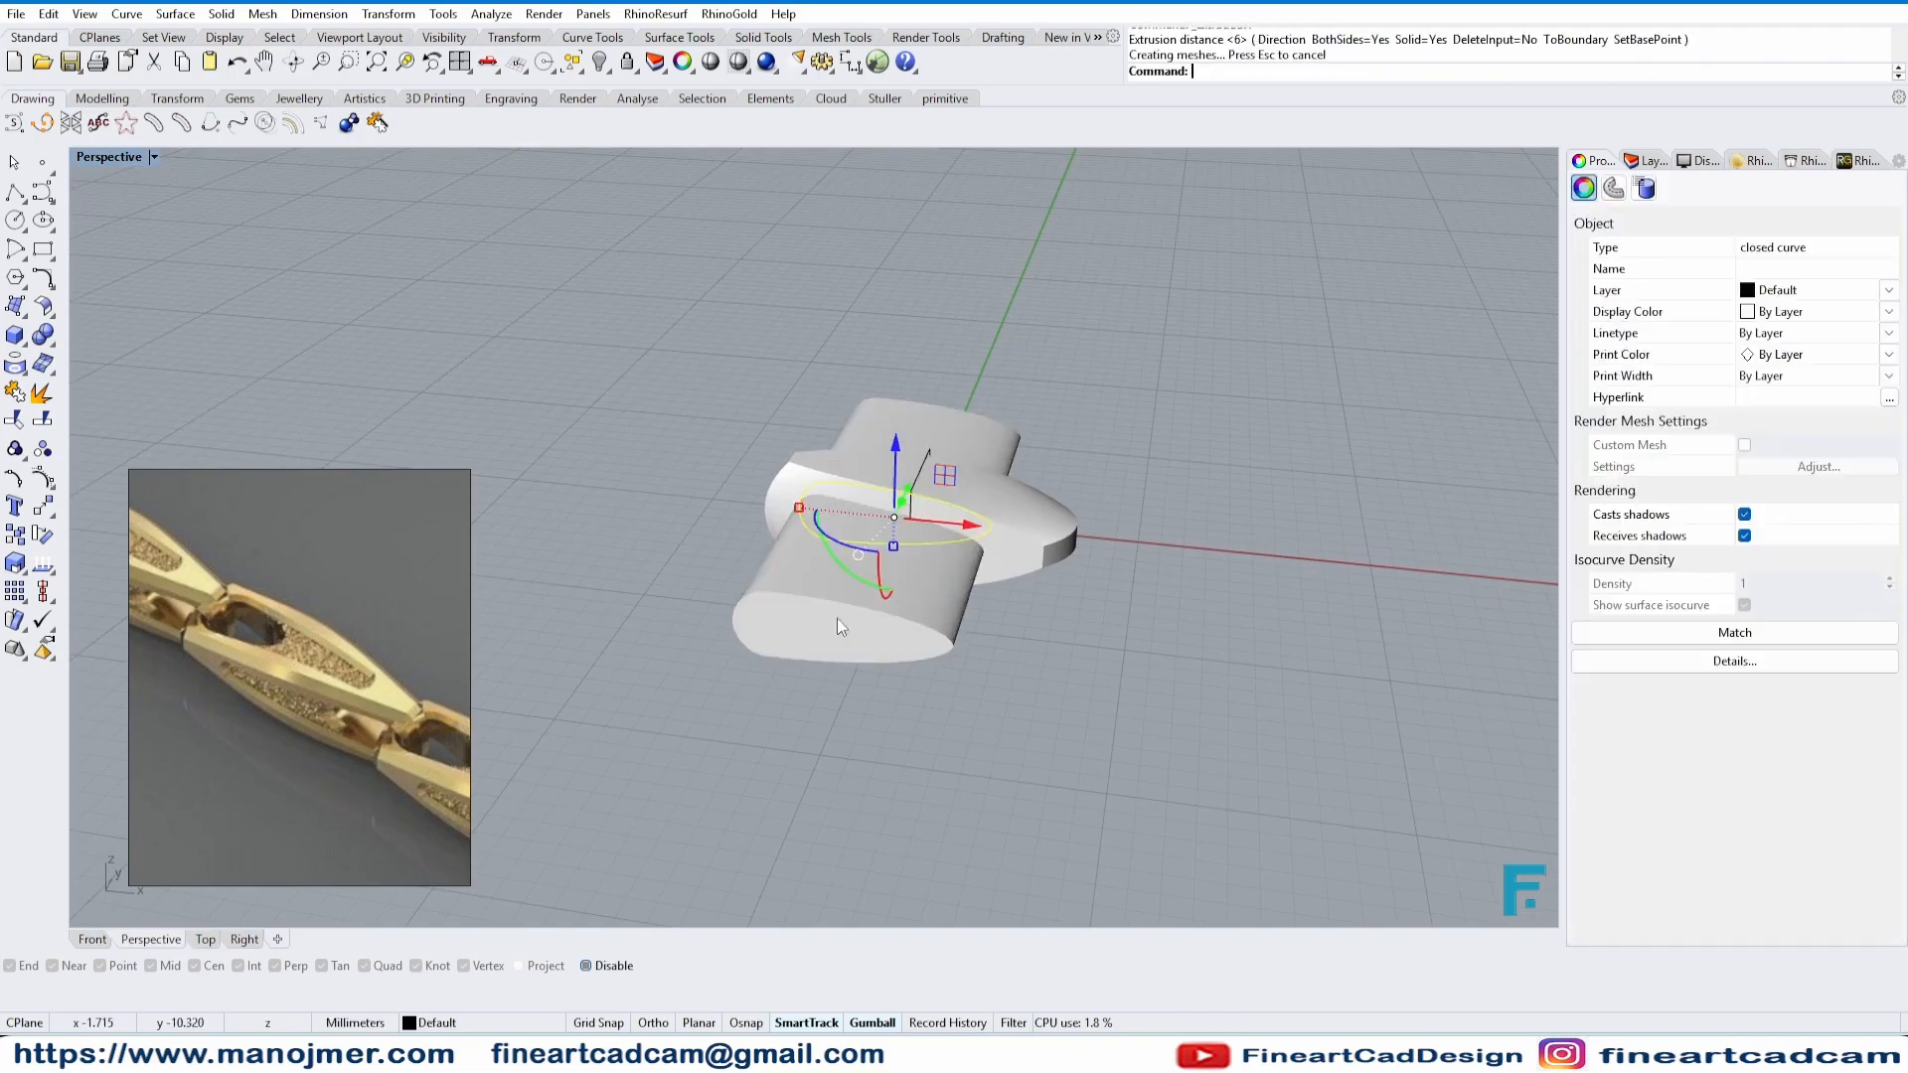
# - Make a duplicate of the teardrop extrusion rotated 90° about the X axis so it passes vertically through the link
pyautogui.click(836, 620)
pyautogui.moveTo(833, 622); pyautogui.dragTo(621, 589, button='right')
pyautogui.moveTo(781, 574); pyautogui.dragTo(772, 517)
pyautogui.hotkey('ctrl', 'z')
pyautogui.press('alt')
pyautogui.moveTo(772, 556); pyautogui.dragTo(857, 747, button='right')
# - Turn the vertical teardrop extrusion 180° in plan and move it along X toward the link's opposite end
pyautogui.press('Escape')
pyautogui.click(874, 557)
pyautogui.moveTo(884, 566); pyautogui.dragTo(979, 683, button='right')
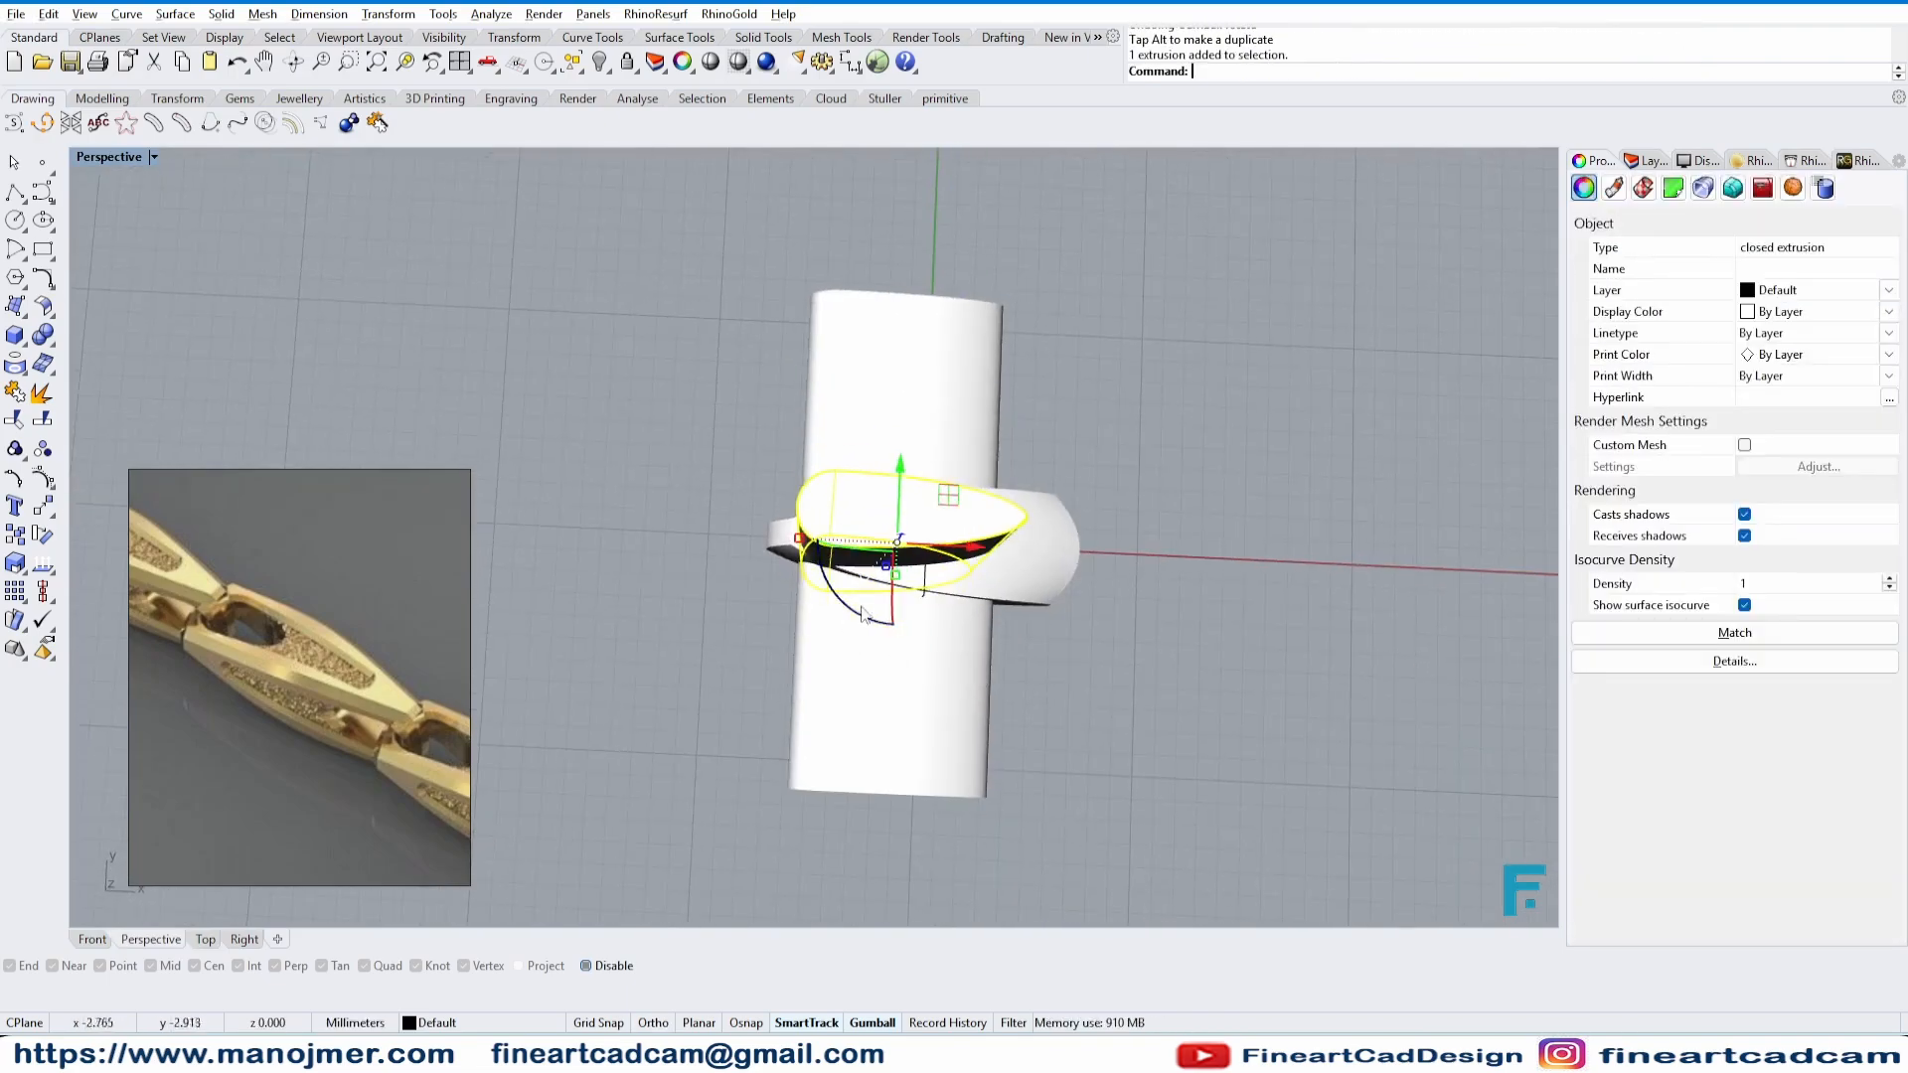
pyautogui.keyDown('shift'); pyautogui.moveTo(840, 606); pyautogui.dragTo(931, 452); pyautogui.keyUp('shift')
pyautogui.moveTo(817, 550); pyautogui.dragTo(864, 548)
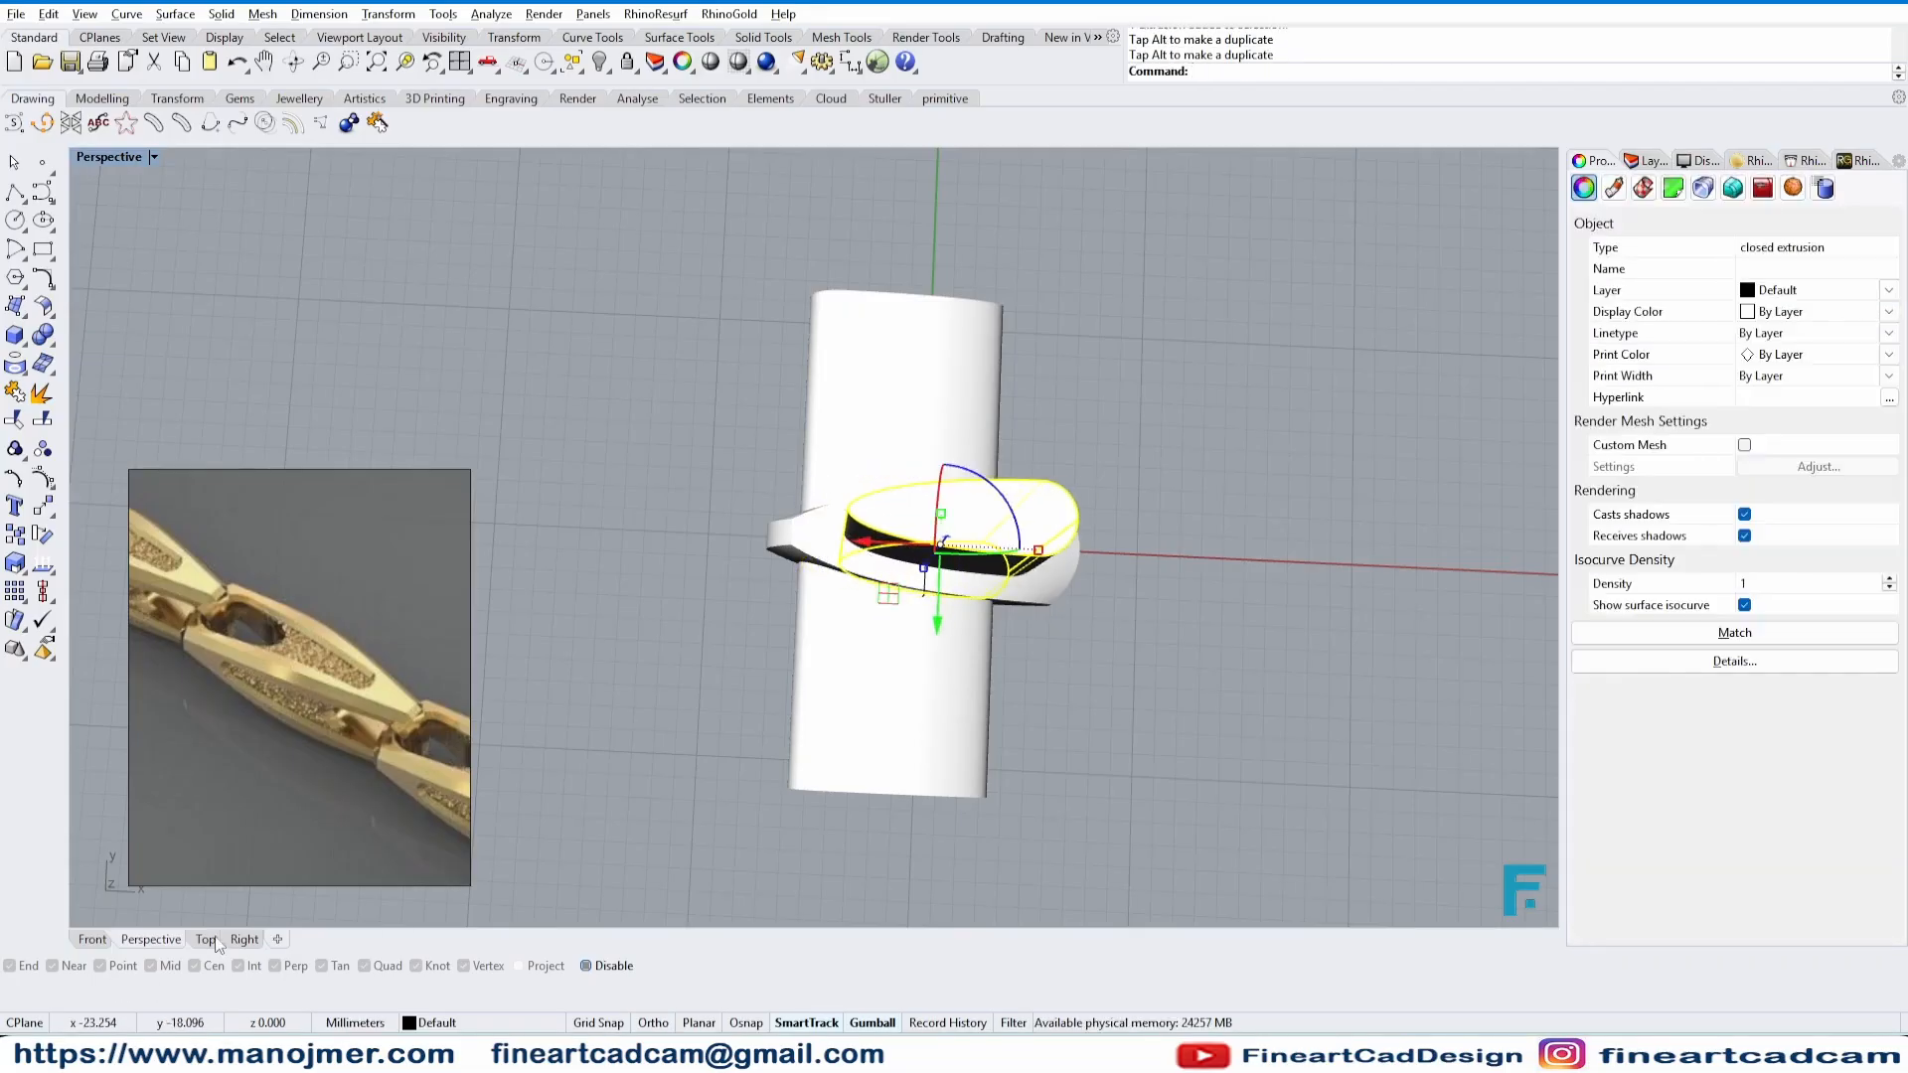
pyautogui.click(205, 940)
pyautogui.scroll(3, 1047, 568)
pyautogui.moveTo(986, 564); pyautogui.dragTo(1021, 564)
pyautogui.click(95, 940)
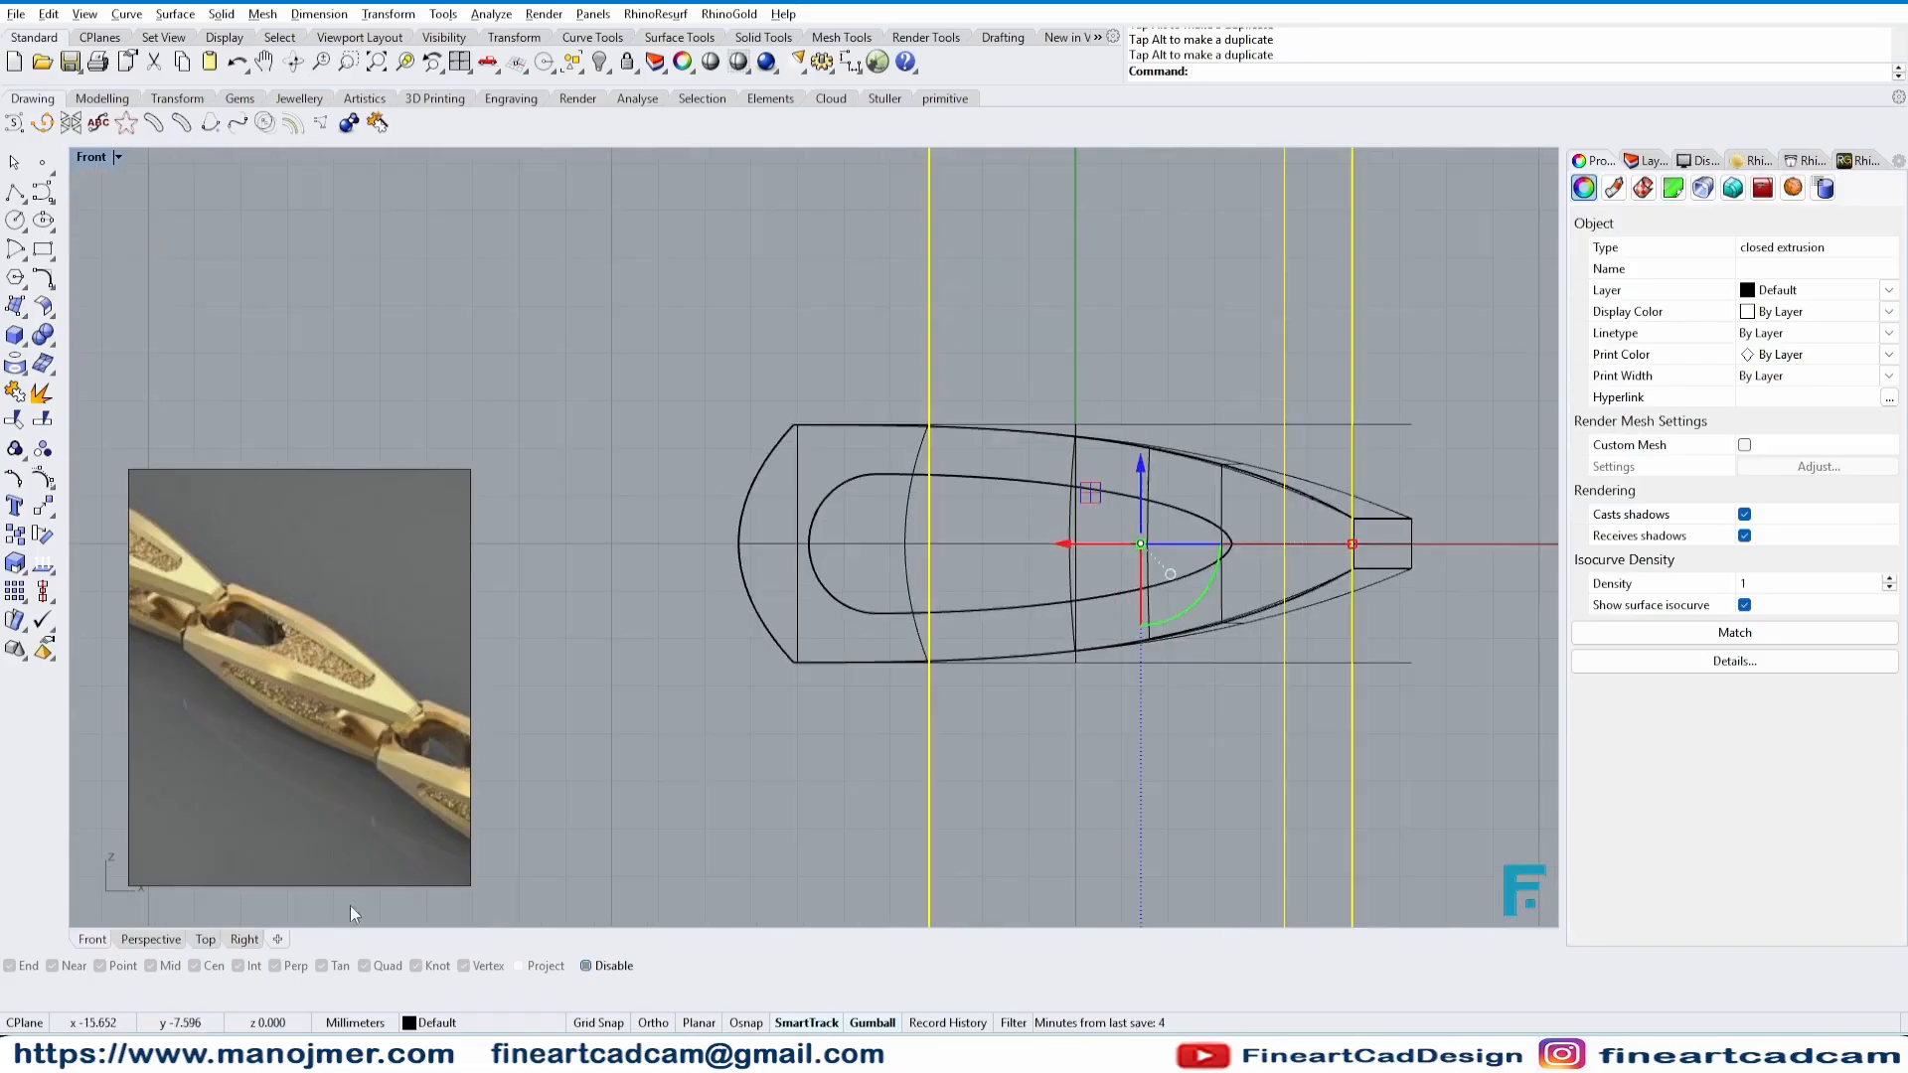
# - Examine how the two teardrop extrusions cross the link in the top, perspective and front views
pyautogui.click(251, 939)
pyautogui.click(207, 940)
pyautogui.scroll(-4, 761, 627)
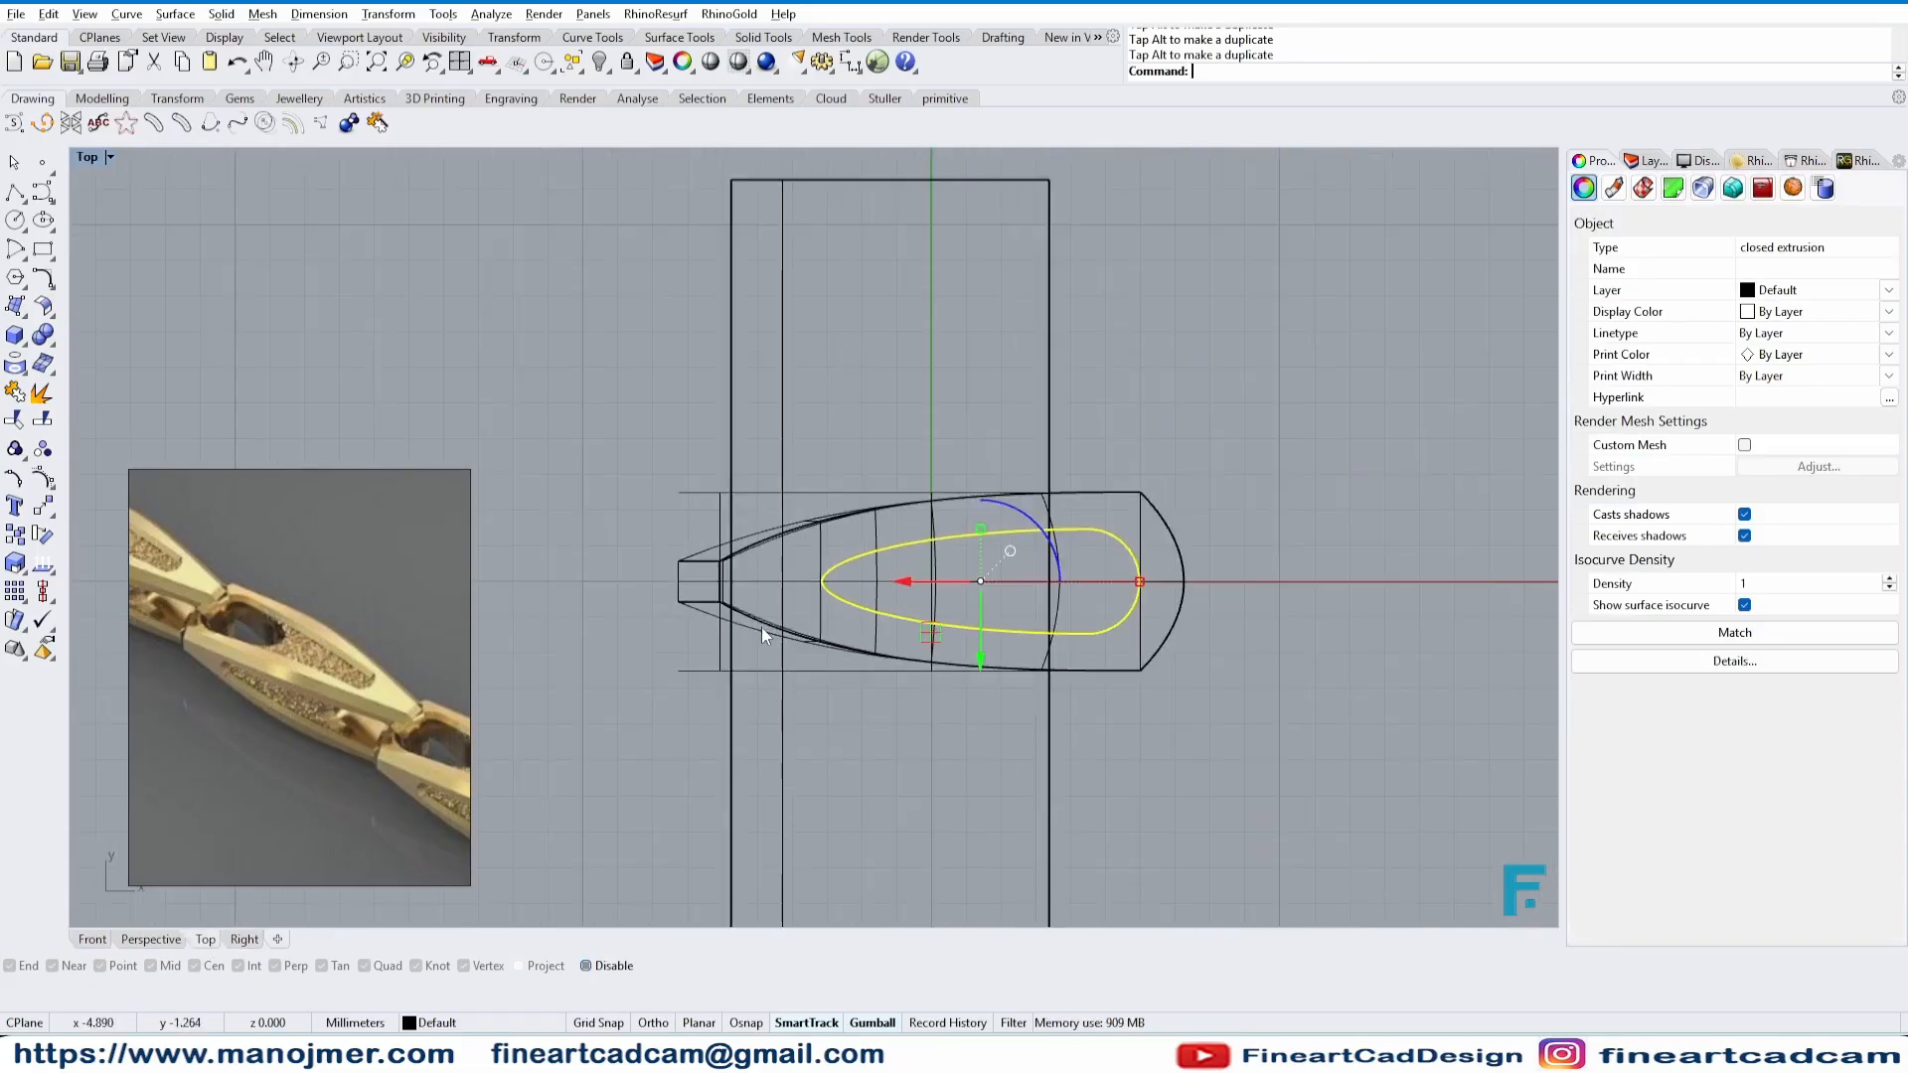
pyautogui.scroll(2, 761, 628)
pyautogui.click(151, 938)
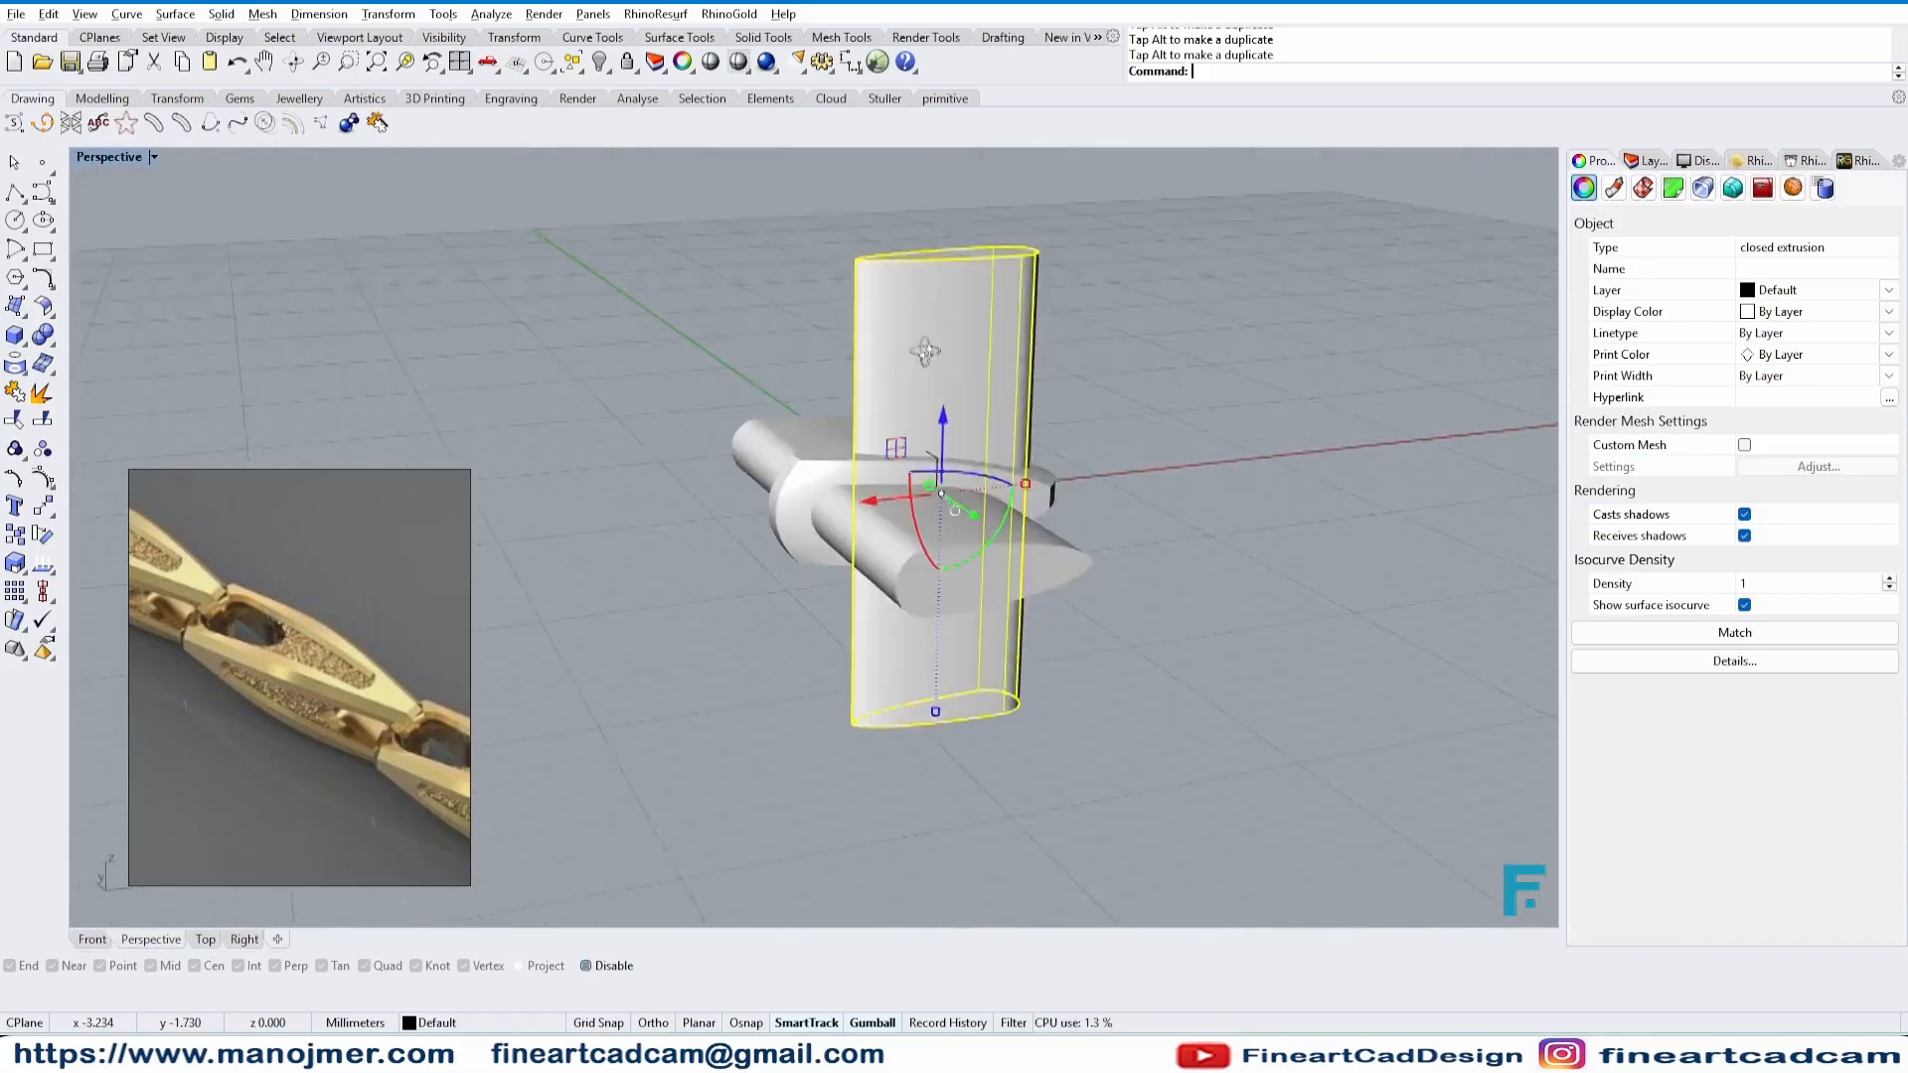
pyautogui.click(92, 939)
pyautogui.click(850, 623)
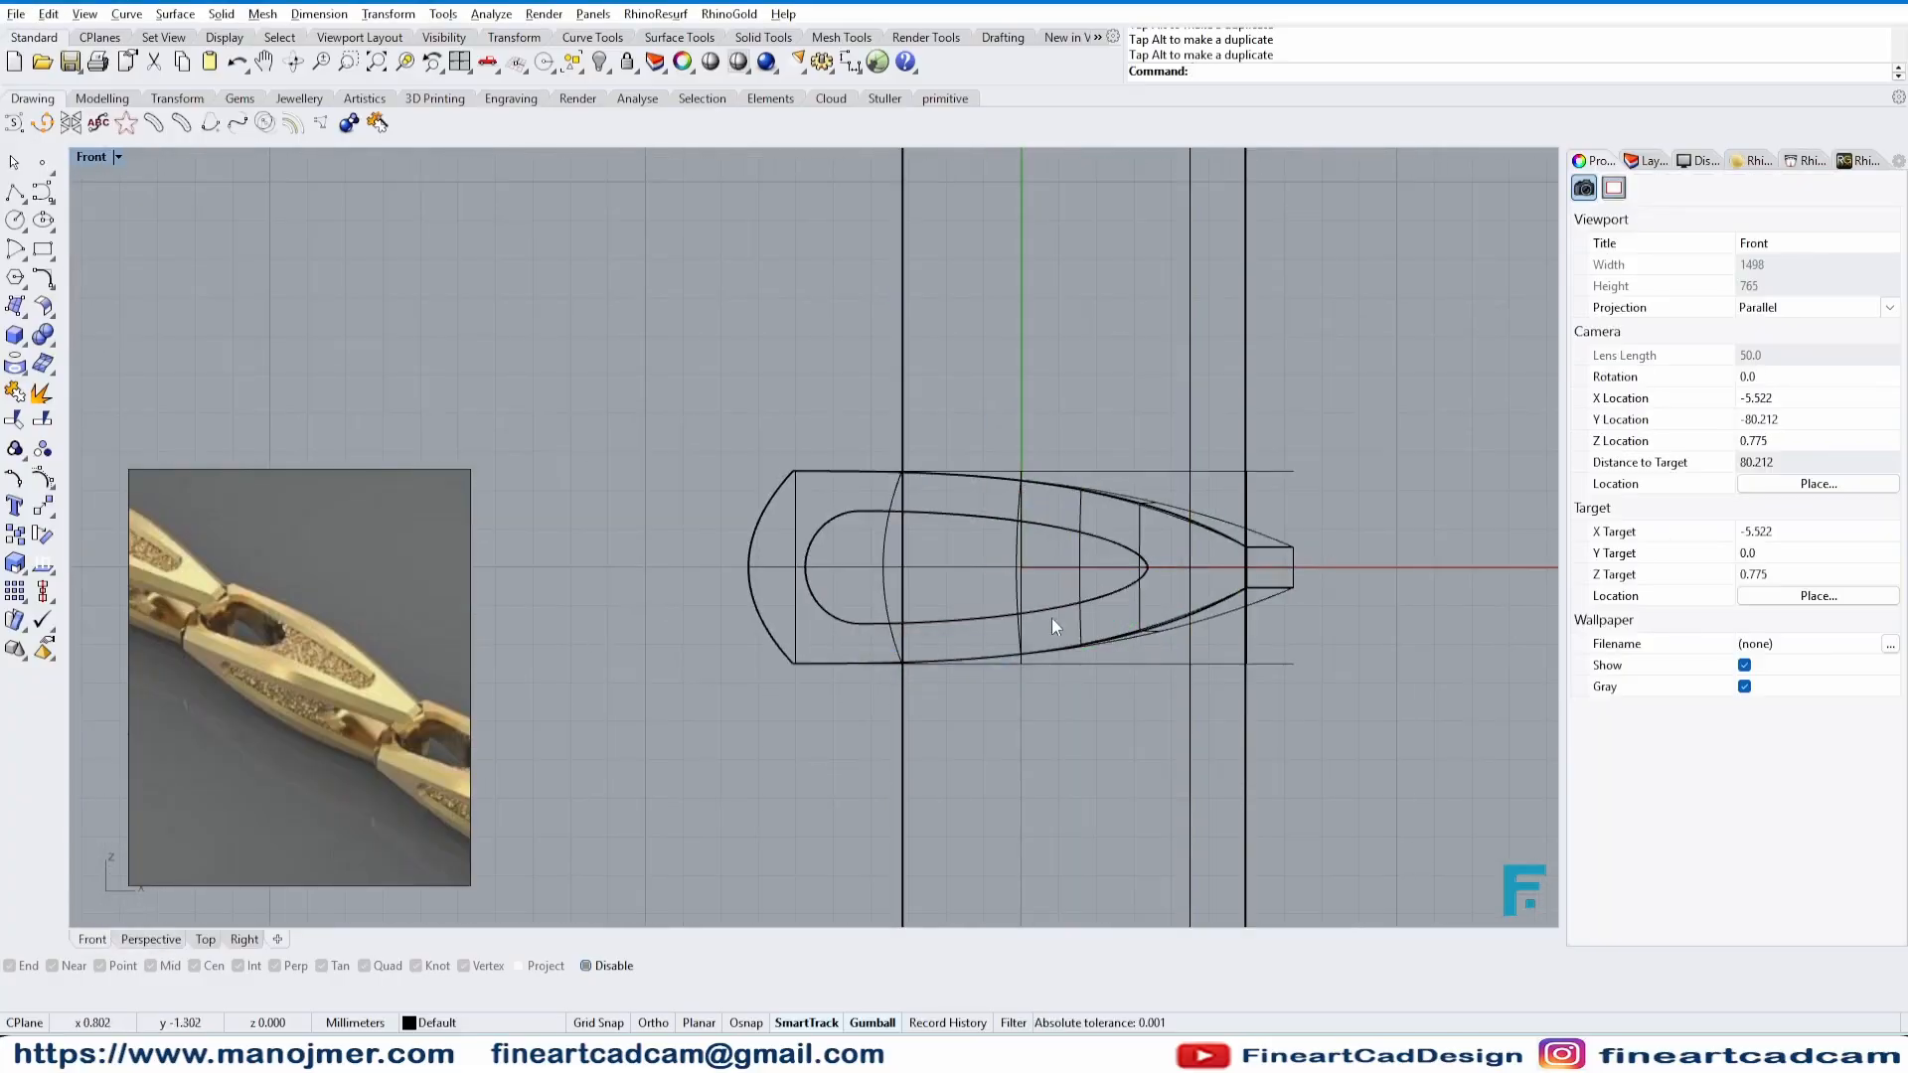
pyautogui.click(978, 618)
pyautogui.click(1045, 685)
pyautogui.scroll(2, 1051, 598)
pyautogui.click(1218, 682)
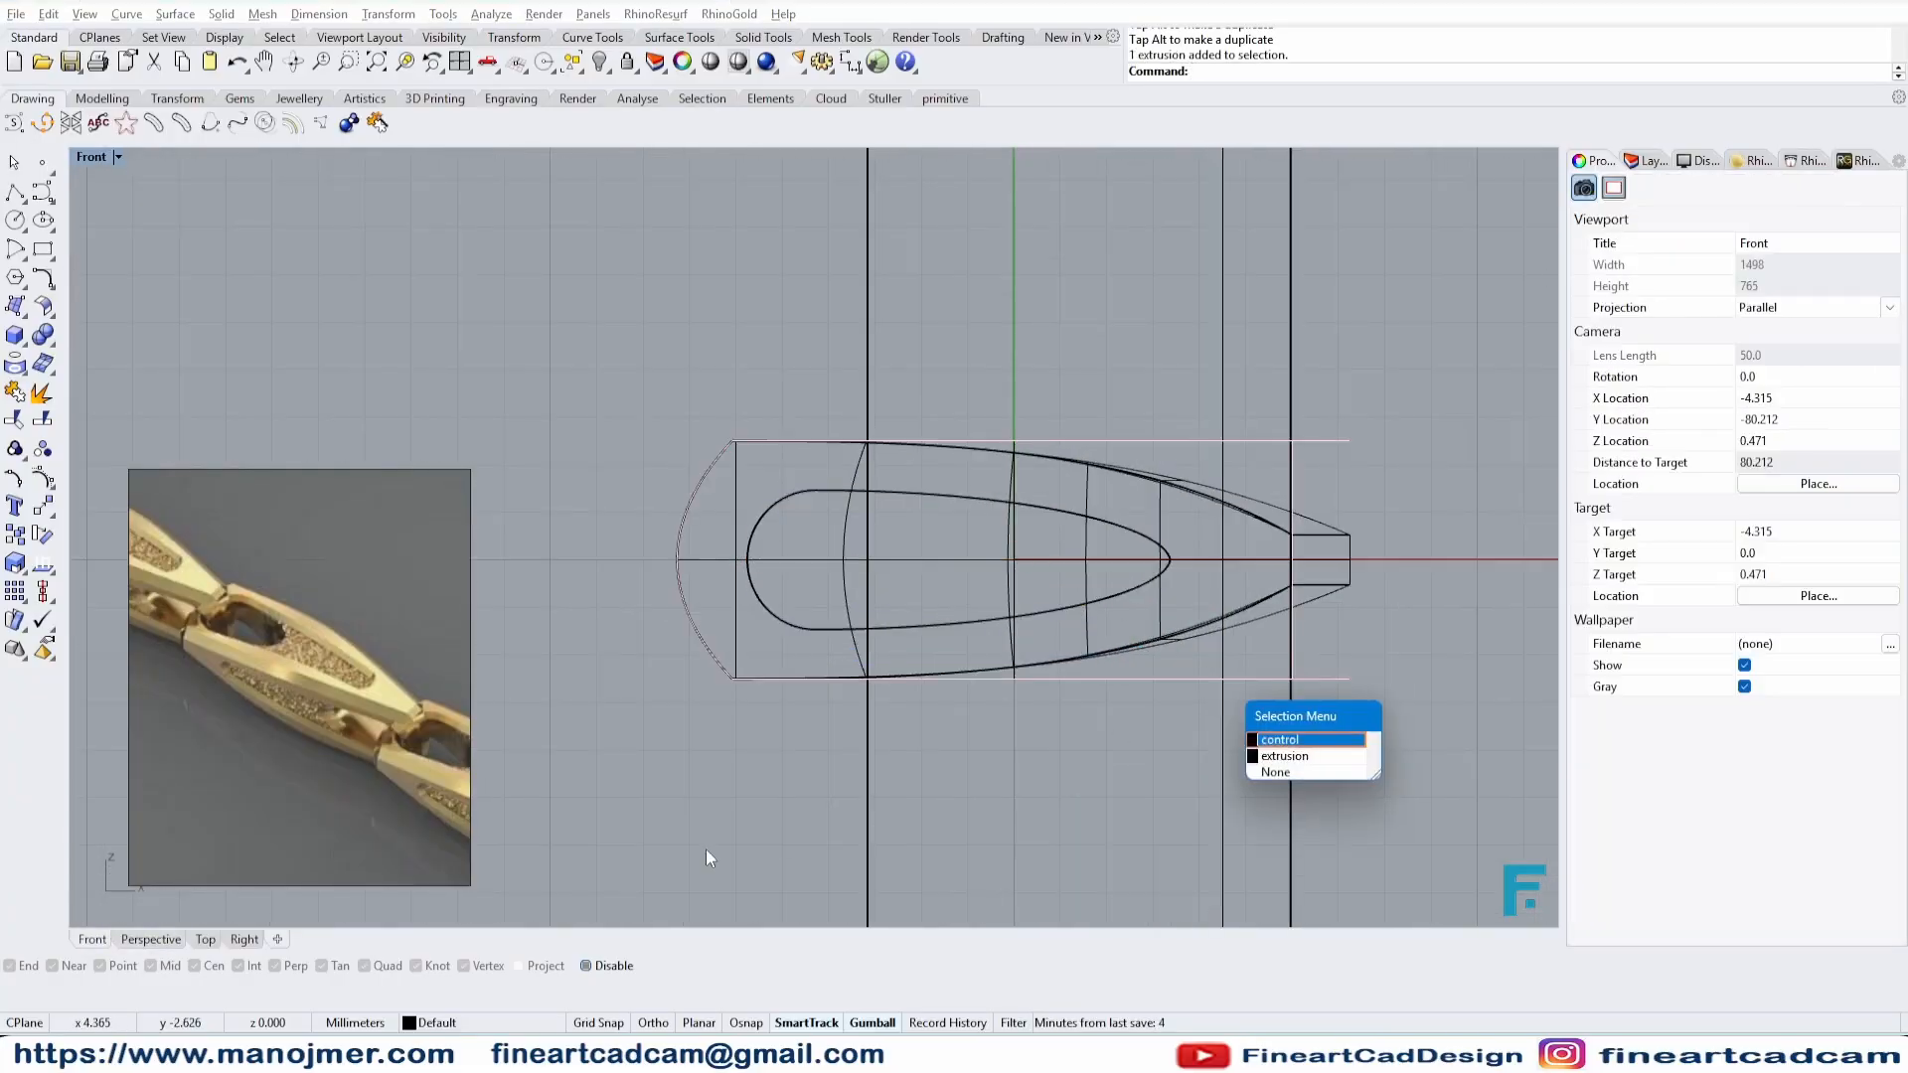
pyautogui.click(706, 859)
# - Try to subtract the horizontal teardrop extrusion from the link with a Boolean difference
pyautogui.click(151, 939)
pyautogui.moveTo(855, 636); pyautogui.dragTo(1421, 557, button='right')
pyautogui.click(832, 495)
pyautogui.moveTo(831, 494); pyautogui.dragTo(735, 542, button='right')
pyautogui.write('bd')
pyautogui.press('Return')
pyautogui.click(693, 590)
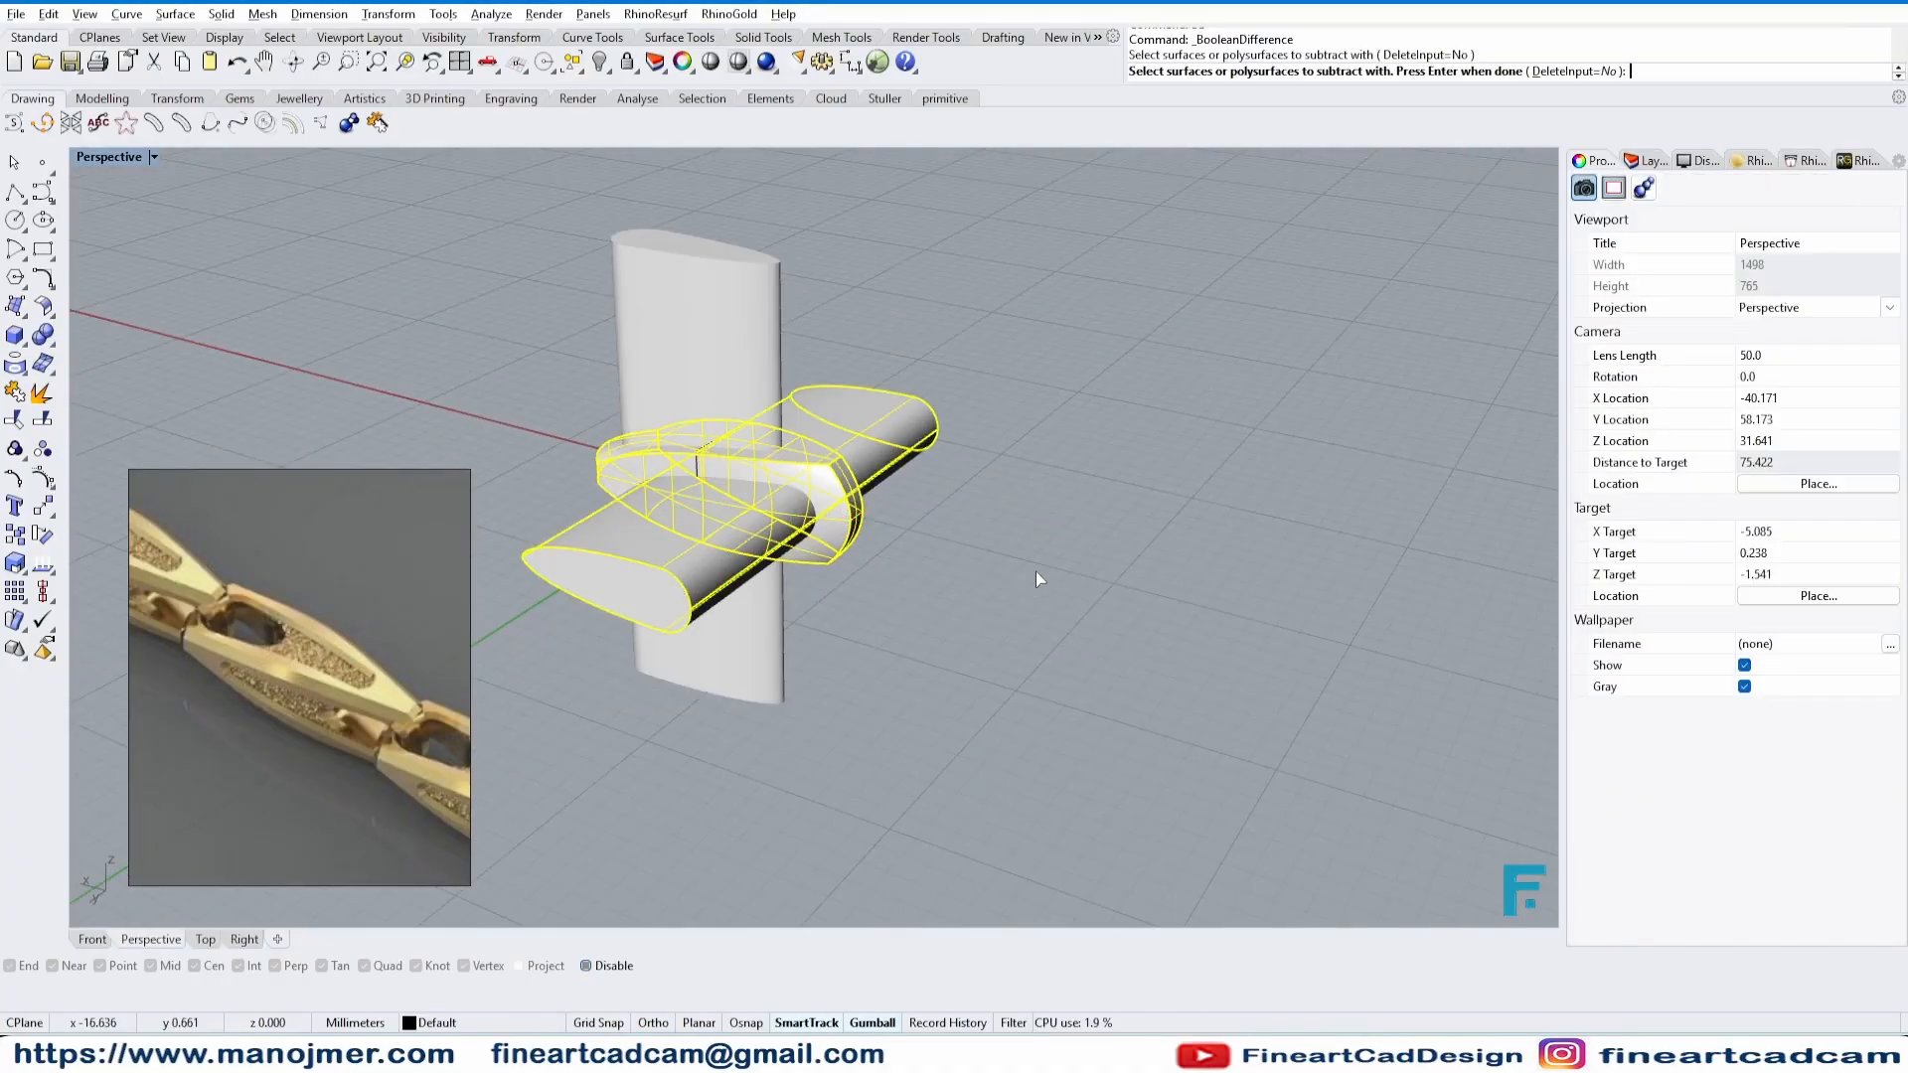
pyautogui.press('Return')
pyautogui.hotkey('ctrl', 'z')
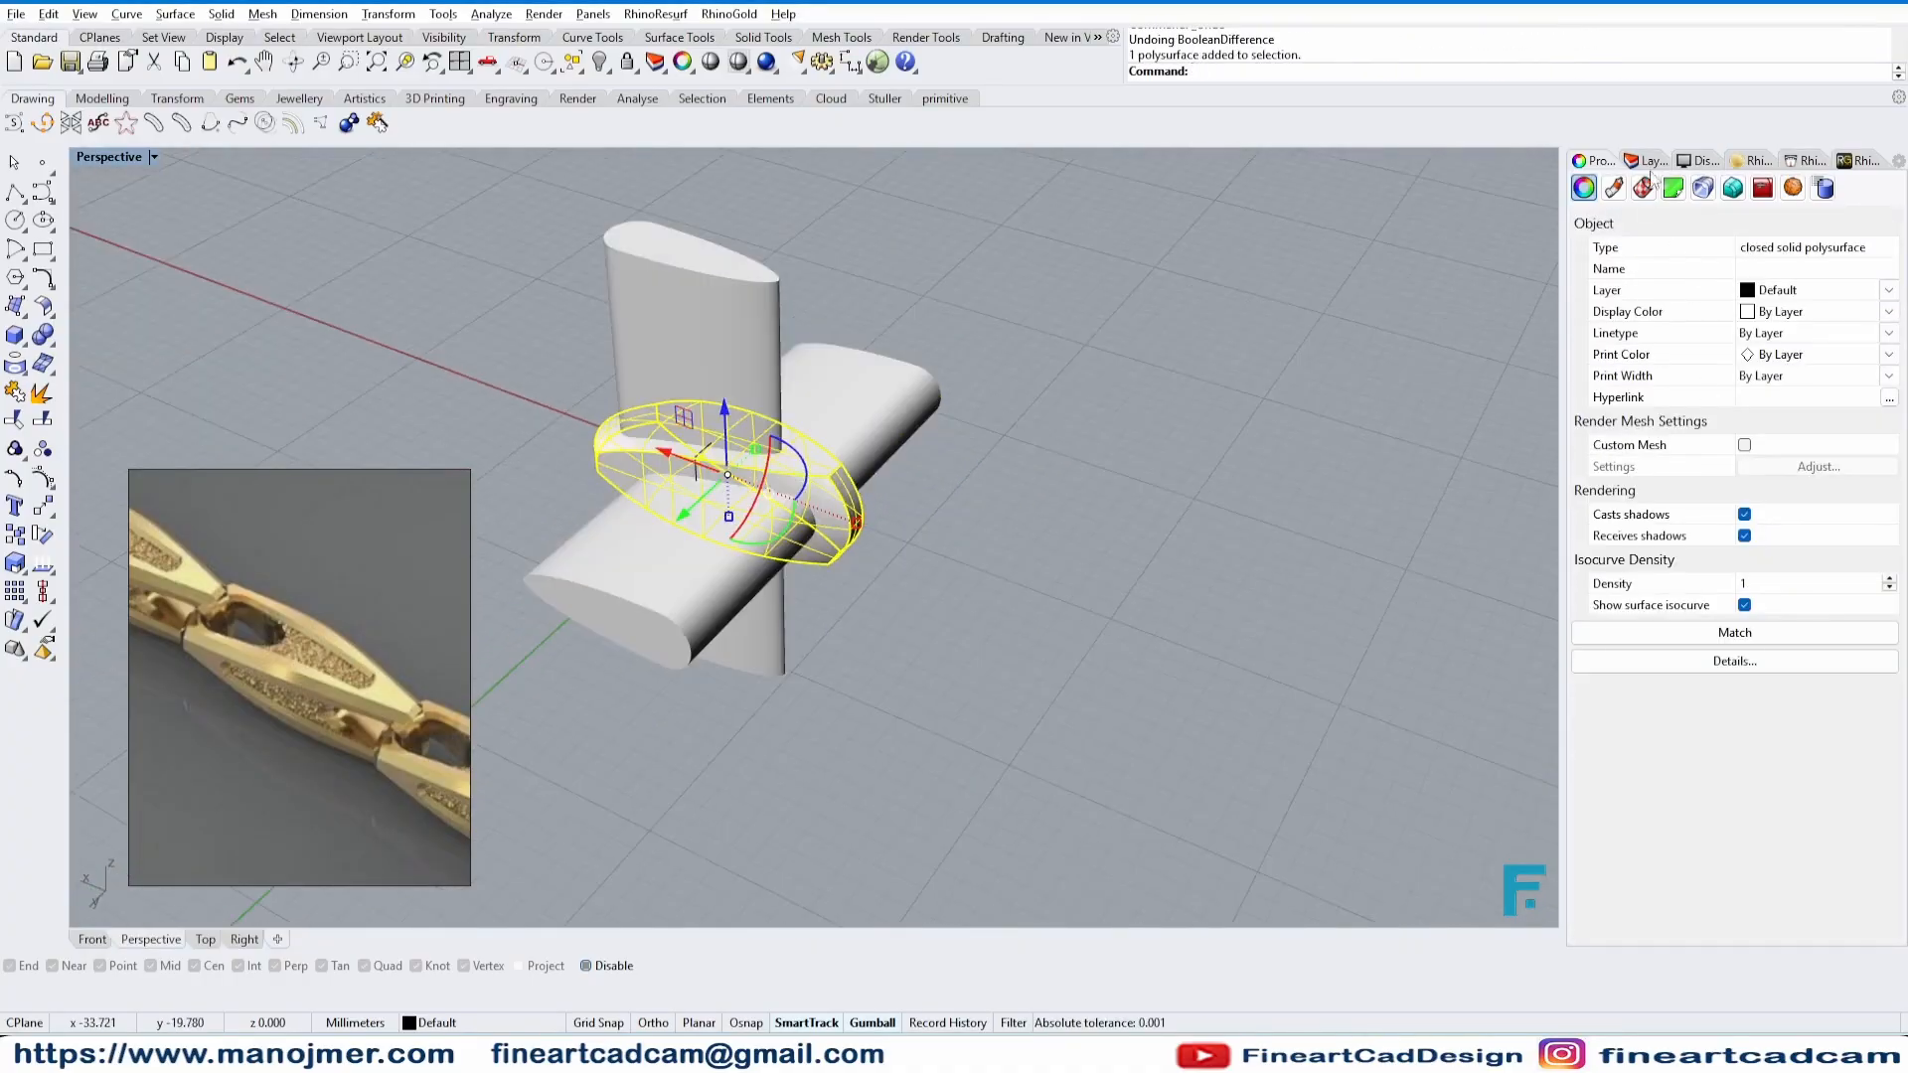
# - Copy the uncut link solid to the Back Up layer
pyautogui.click(1646, 162)
pyautogui.rightClick(1595, 326)
pyautogui.click(1768, 721)
# - Subtract the horizontal and the vertical teardrop extrusions from the link with Boolean differences, keeping the input objects
pyautogui.write('B')
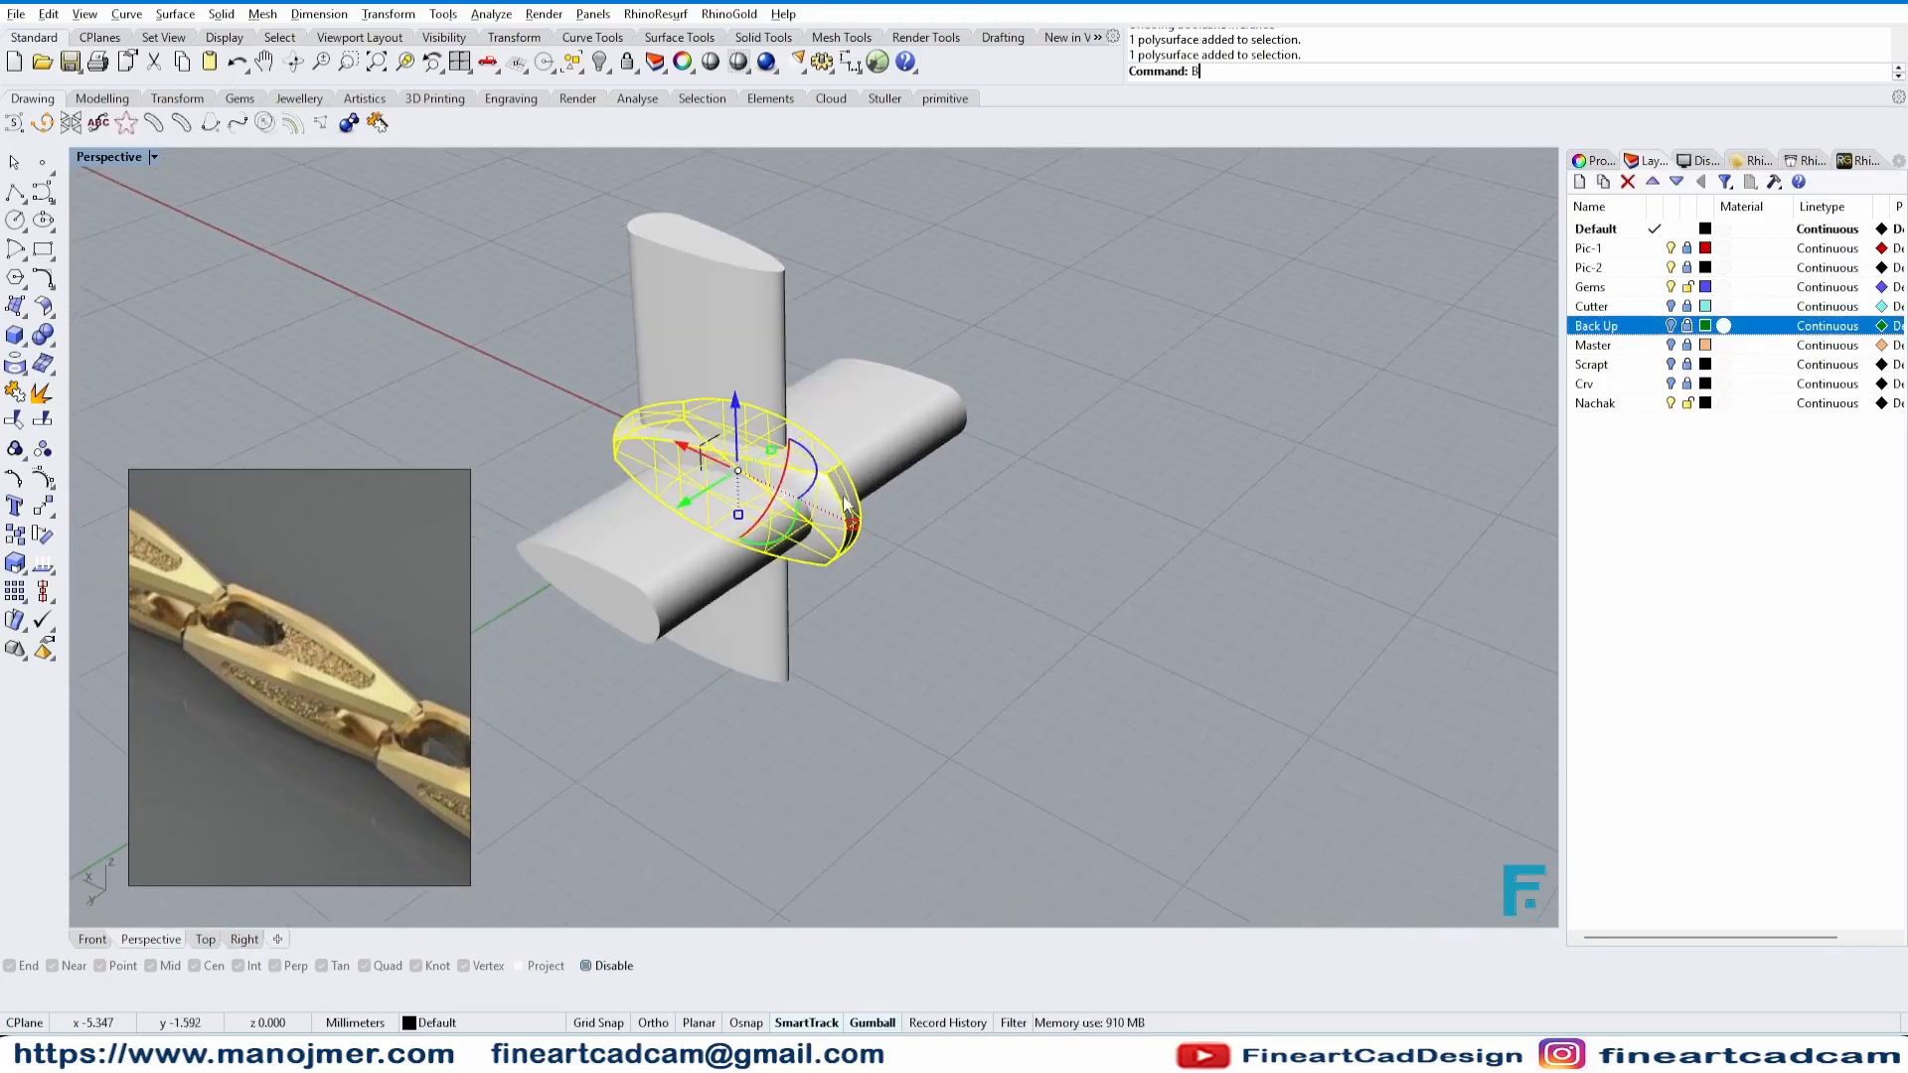
pyautogui.write('D')
pyautogui.press('Return')
pyautogui.click(891, 452)
pyautogui.rightClick(966, 513)
pyautogui.click(847, 536)
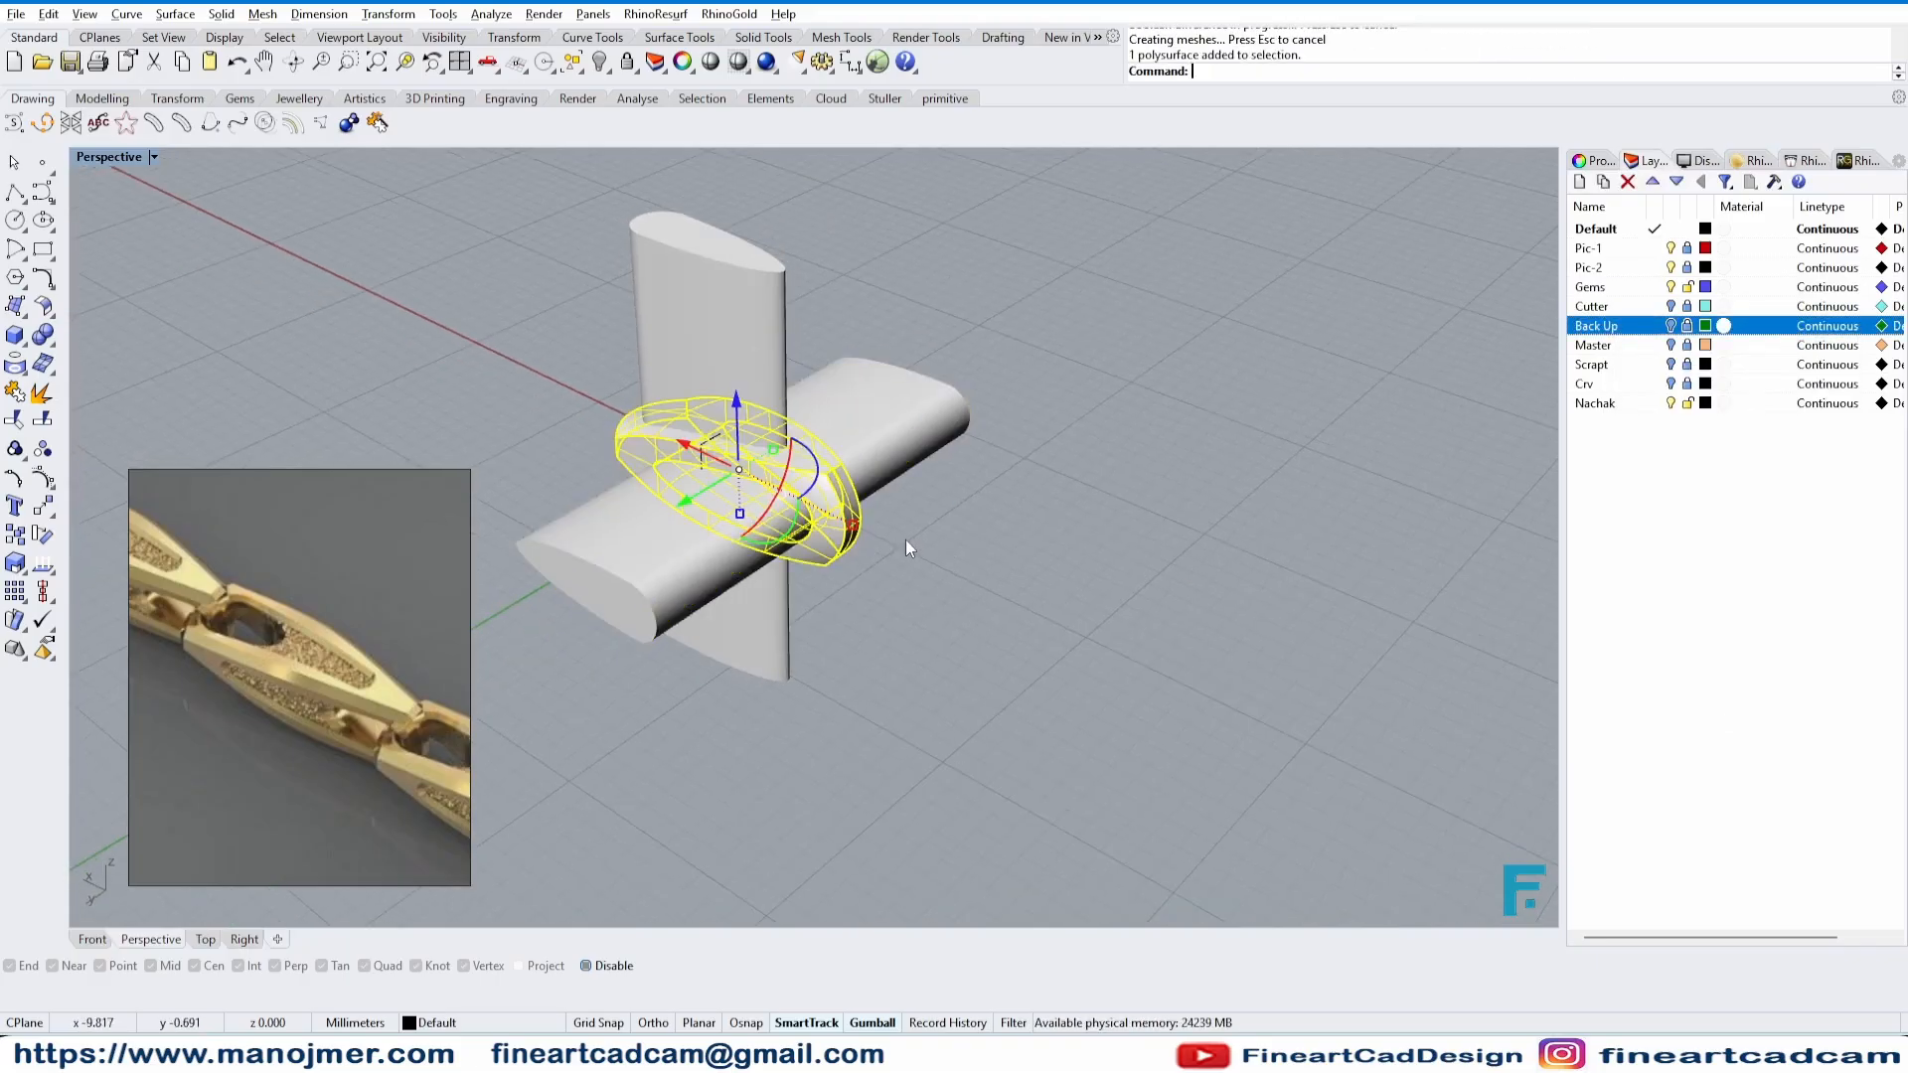
pyautogui.rightClick(905, 541)
pyautogui.click(710, 312)
pyautogui.rightClick(710, 312)
# - Move both teardrop extrusions to the Cutter layer
pyautogui.click(711, 312)
pyautogui.keyDown('shift'); pyautogui.click(866, 407); pyautogui.keyUp('shift')
pyautogui.rightClick(1601, 306)
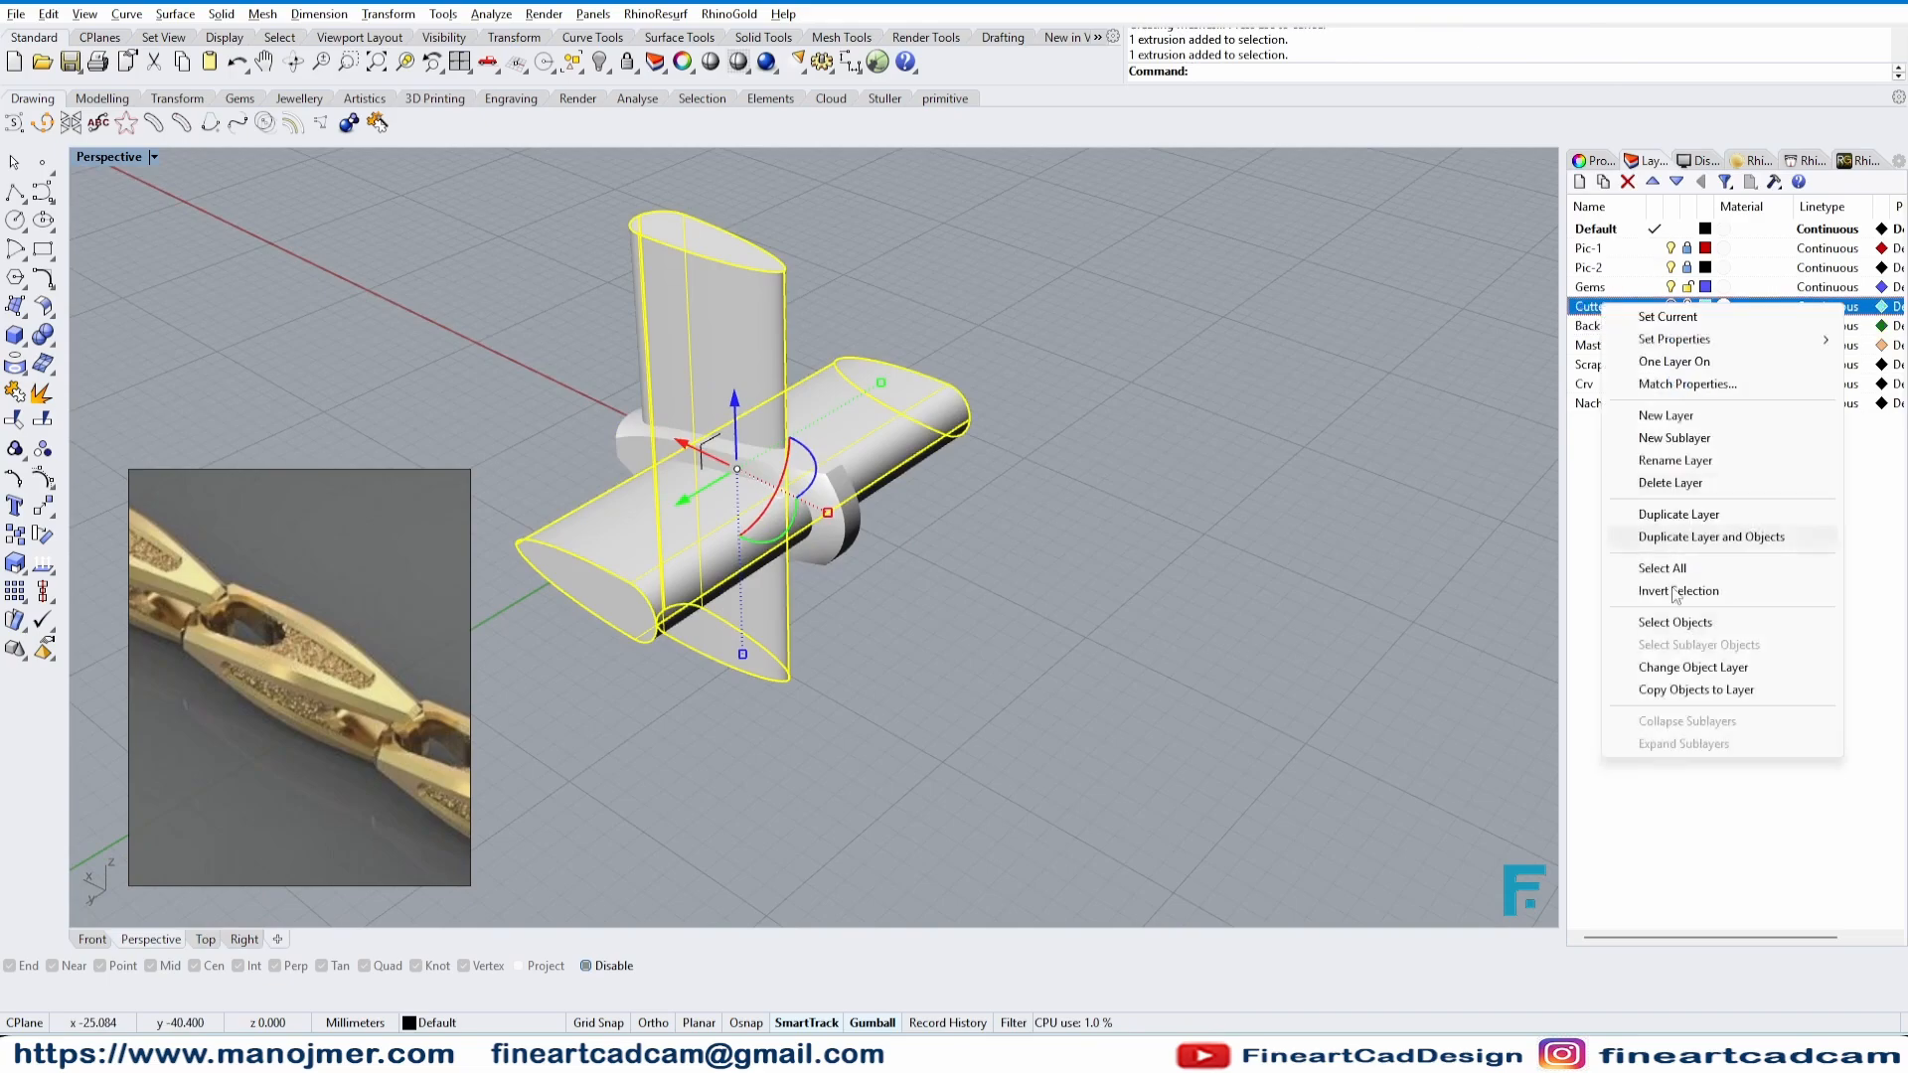
pyautogui.click(1692, 667)
# - Hide the cut link and bring all hidden objects back into view
pyautogui.moveTo(1084, 558); pyautogui.dragTo(838, 598, button='right')
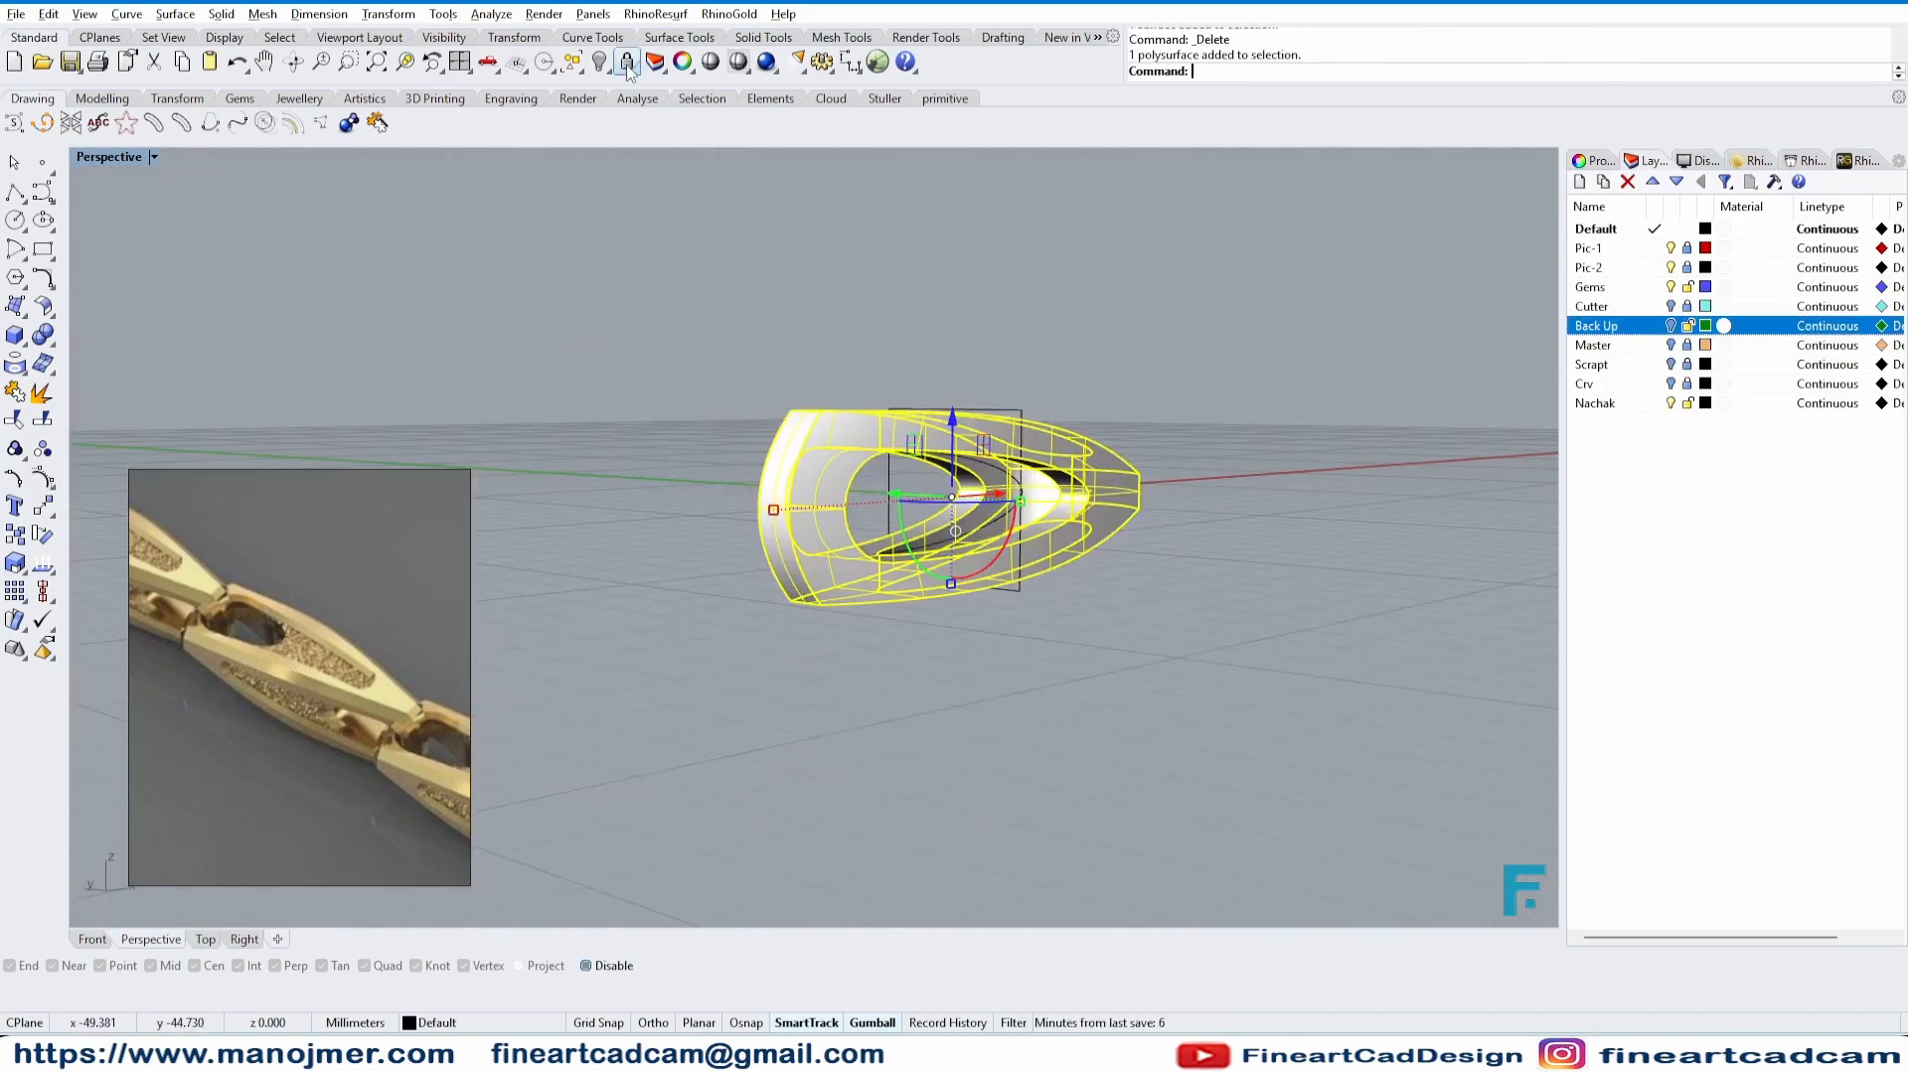
pyautogui.click(600, 63)
pyautogui.click(1023, 487)
pyautogui.click(1210, 544)
pyautogui.click(961, 469)
pyautogui.rightClick(600, 63)
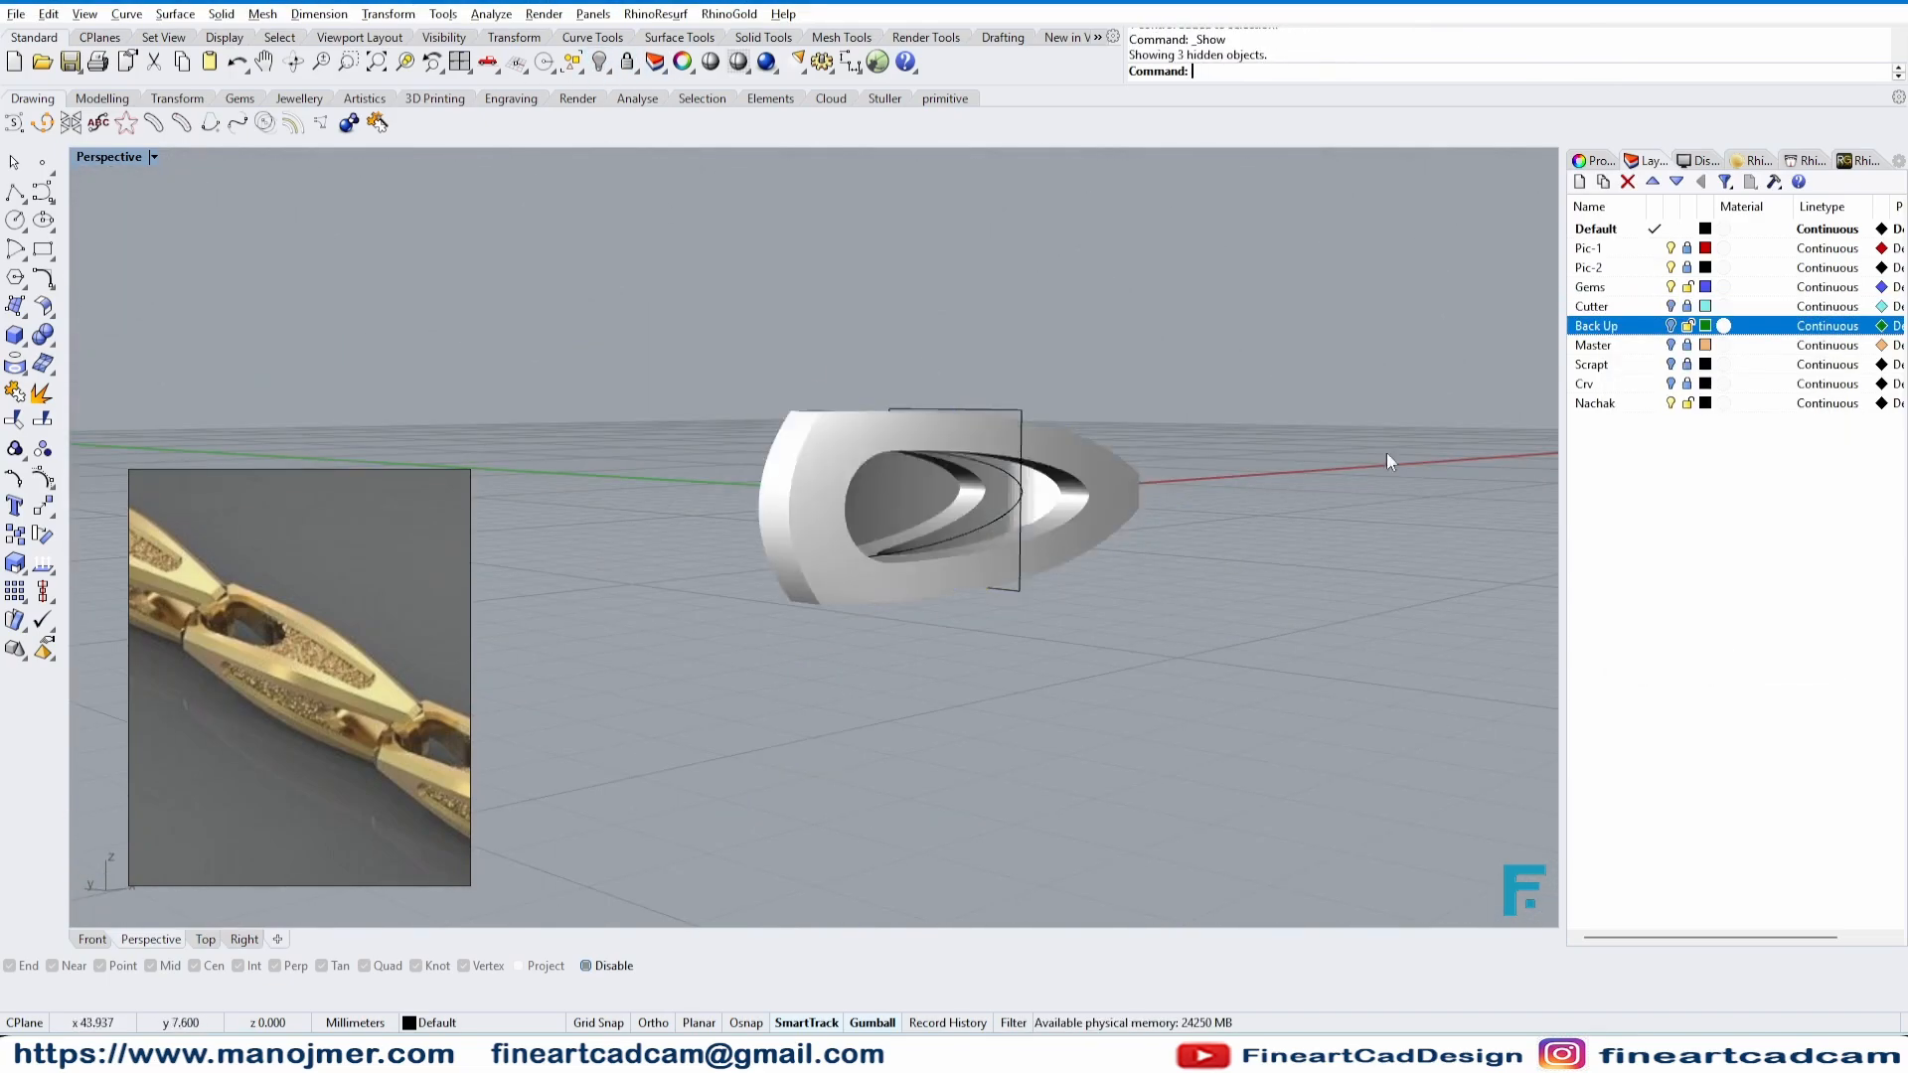
# - Draw a circle centred at the origin in the top view and move it along X into the teardrop opening's rounded end
pyautogui.click(1016, 636)
pyautogui.moveTo(1386, 454); pyautogui.dragTo(844, 487, button='right')
pyautogui.click(203, 938)
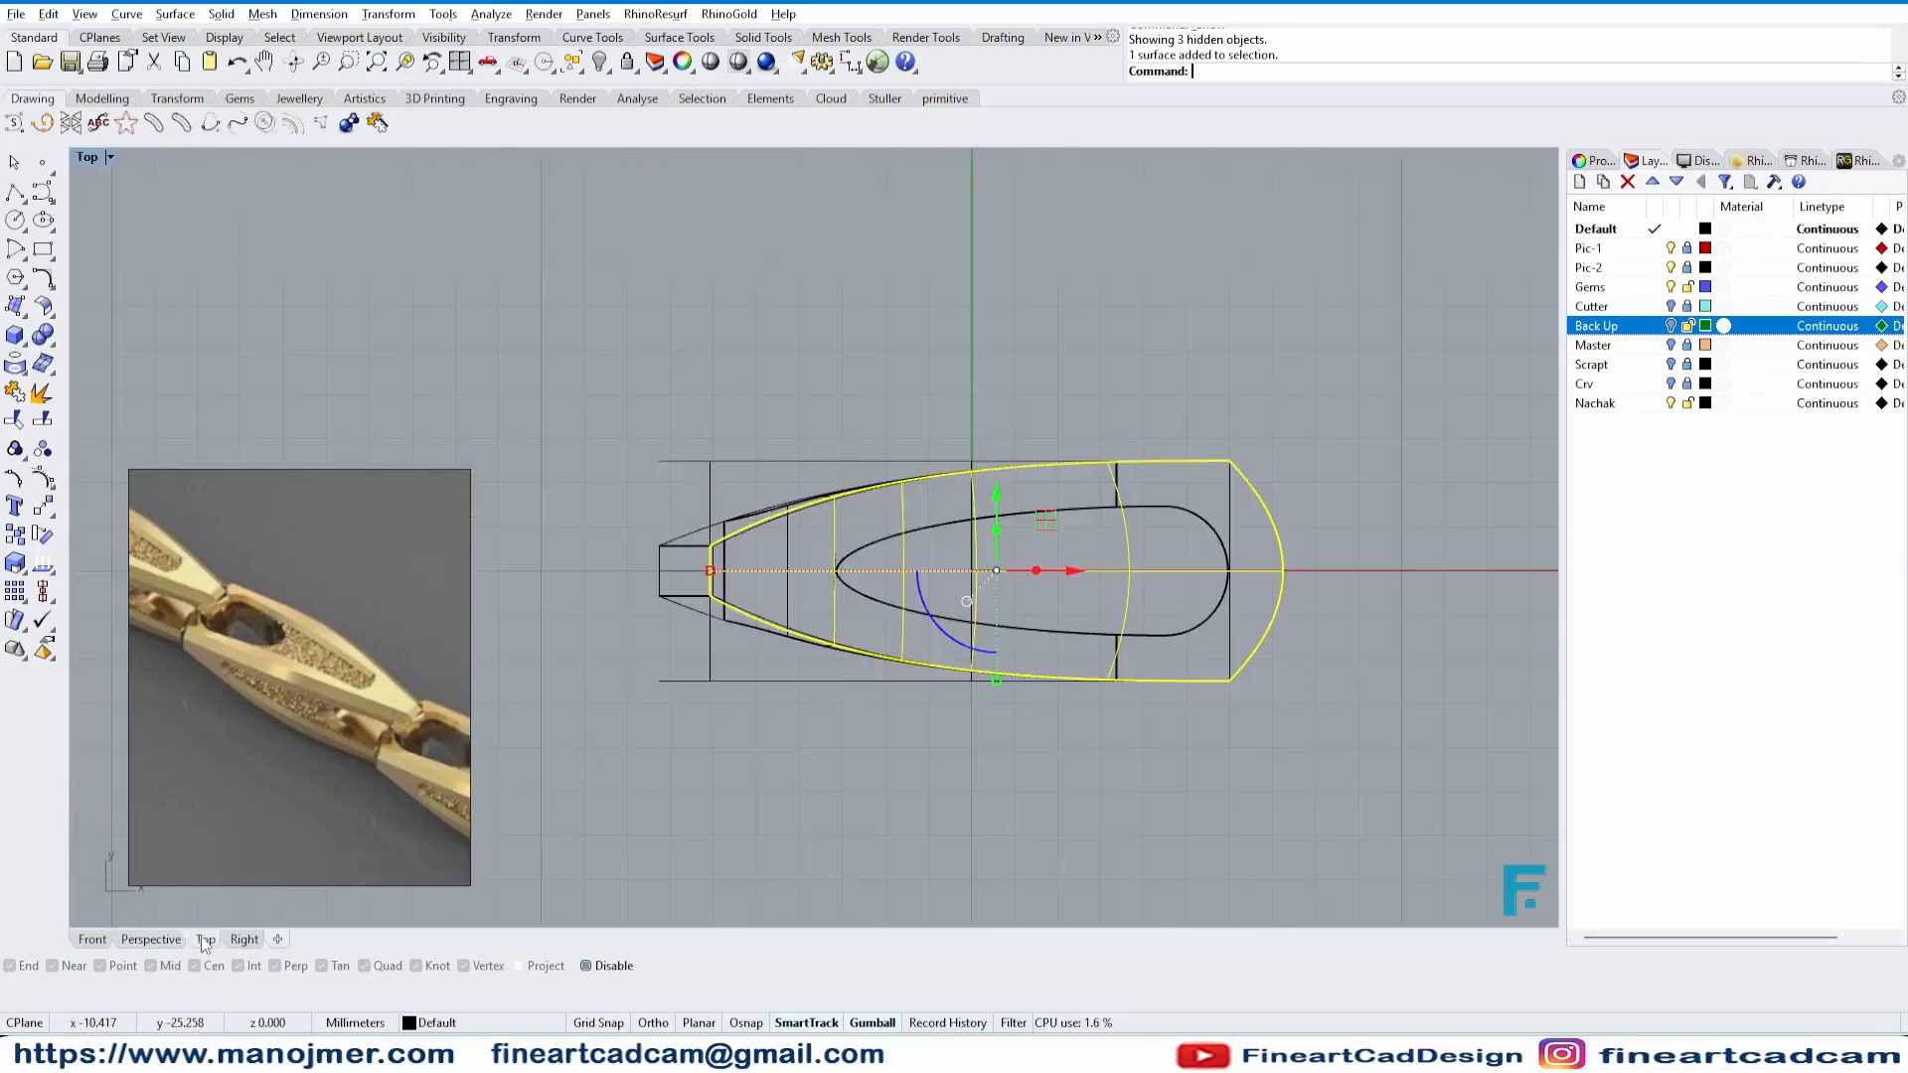
pyautogui.moveTo(1116, 623); pyautogui.dragTo(1111, 550, button='right')
pyautogui.scroll(2, 1059, 585)
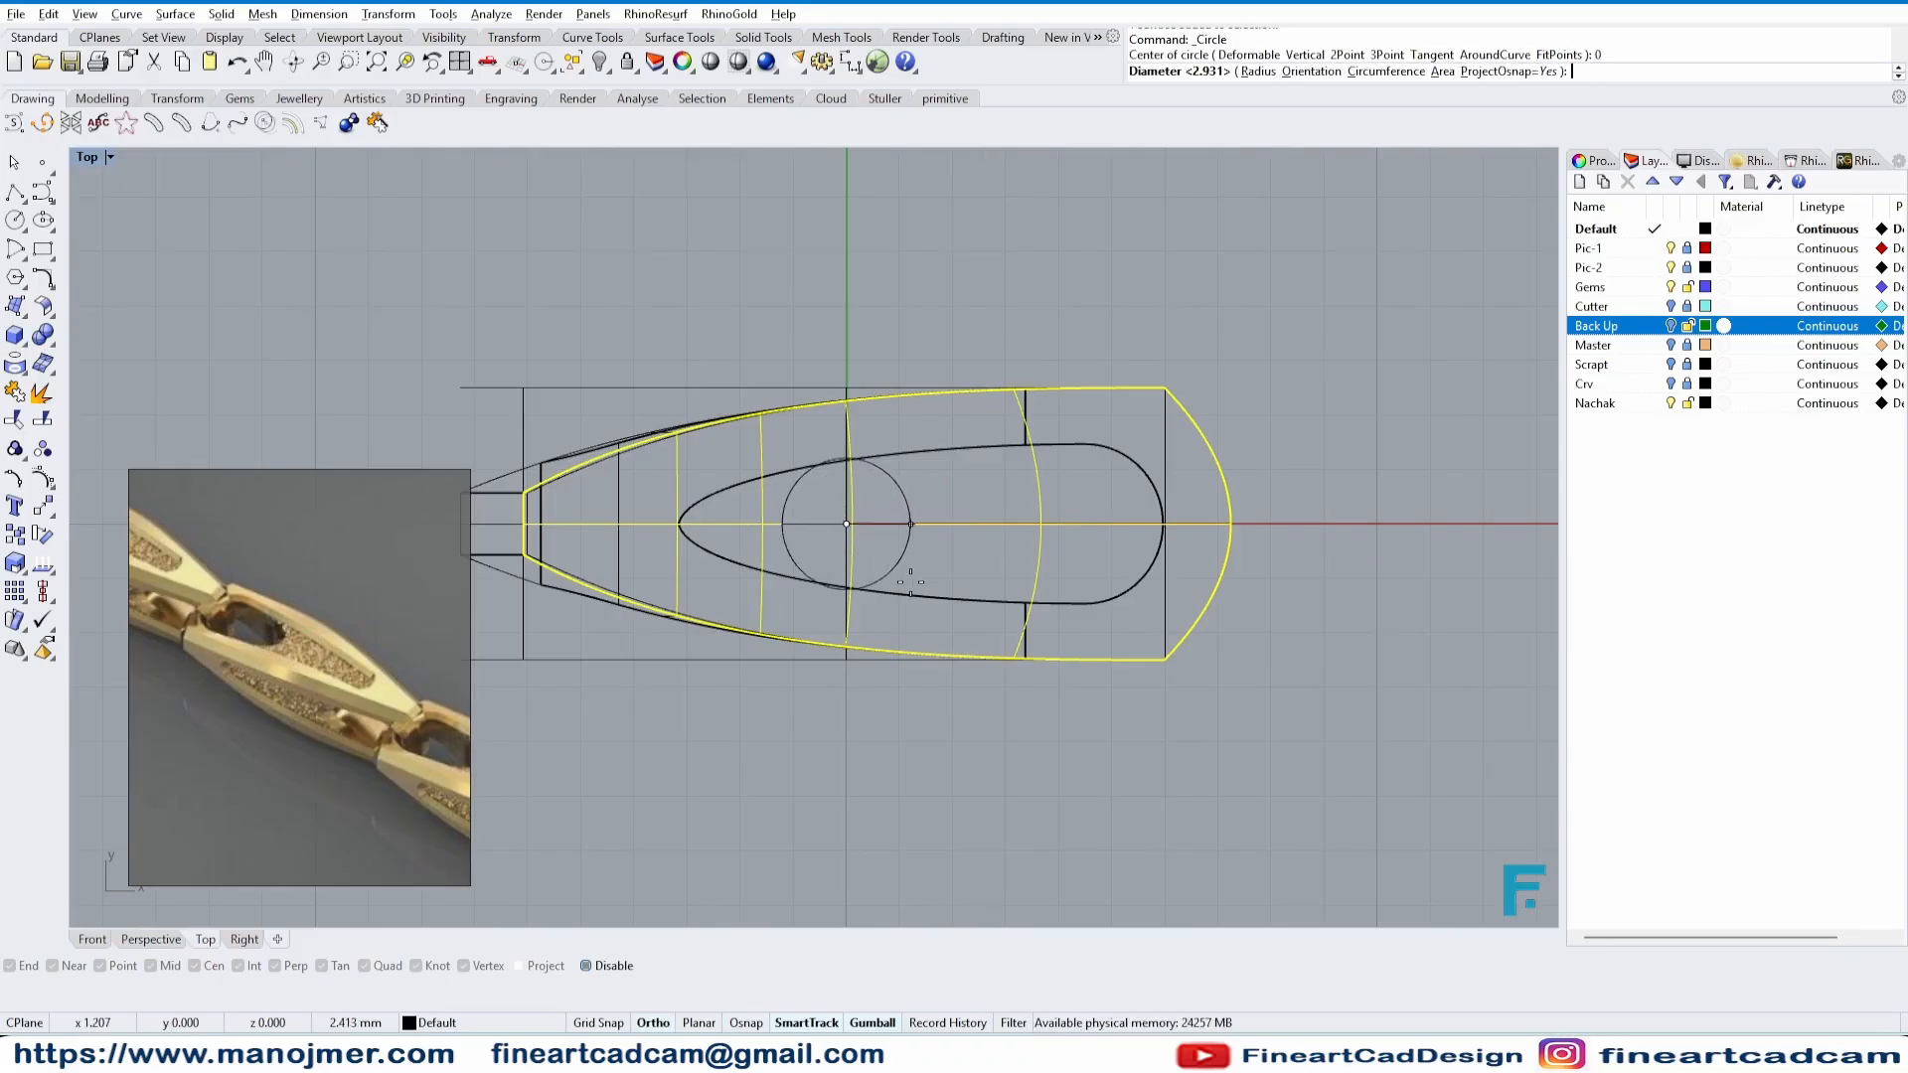
pyautogui.moveTo(914, 560); pyautogui.dragTo(1162, 544)
pyautogui.scroll(12, 1142, 535)
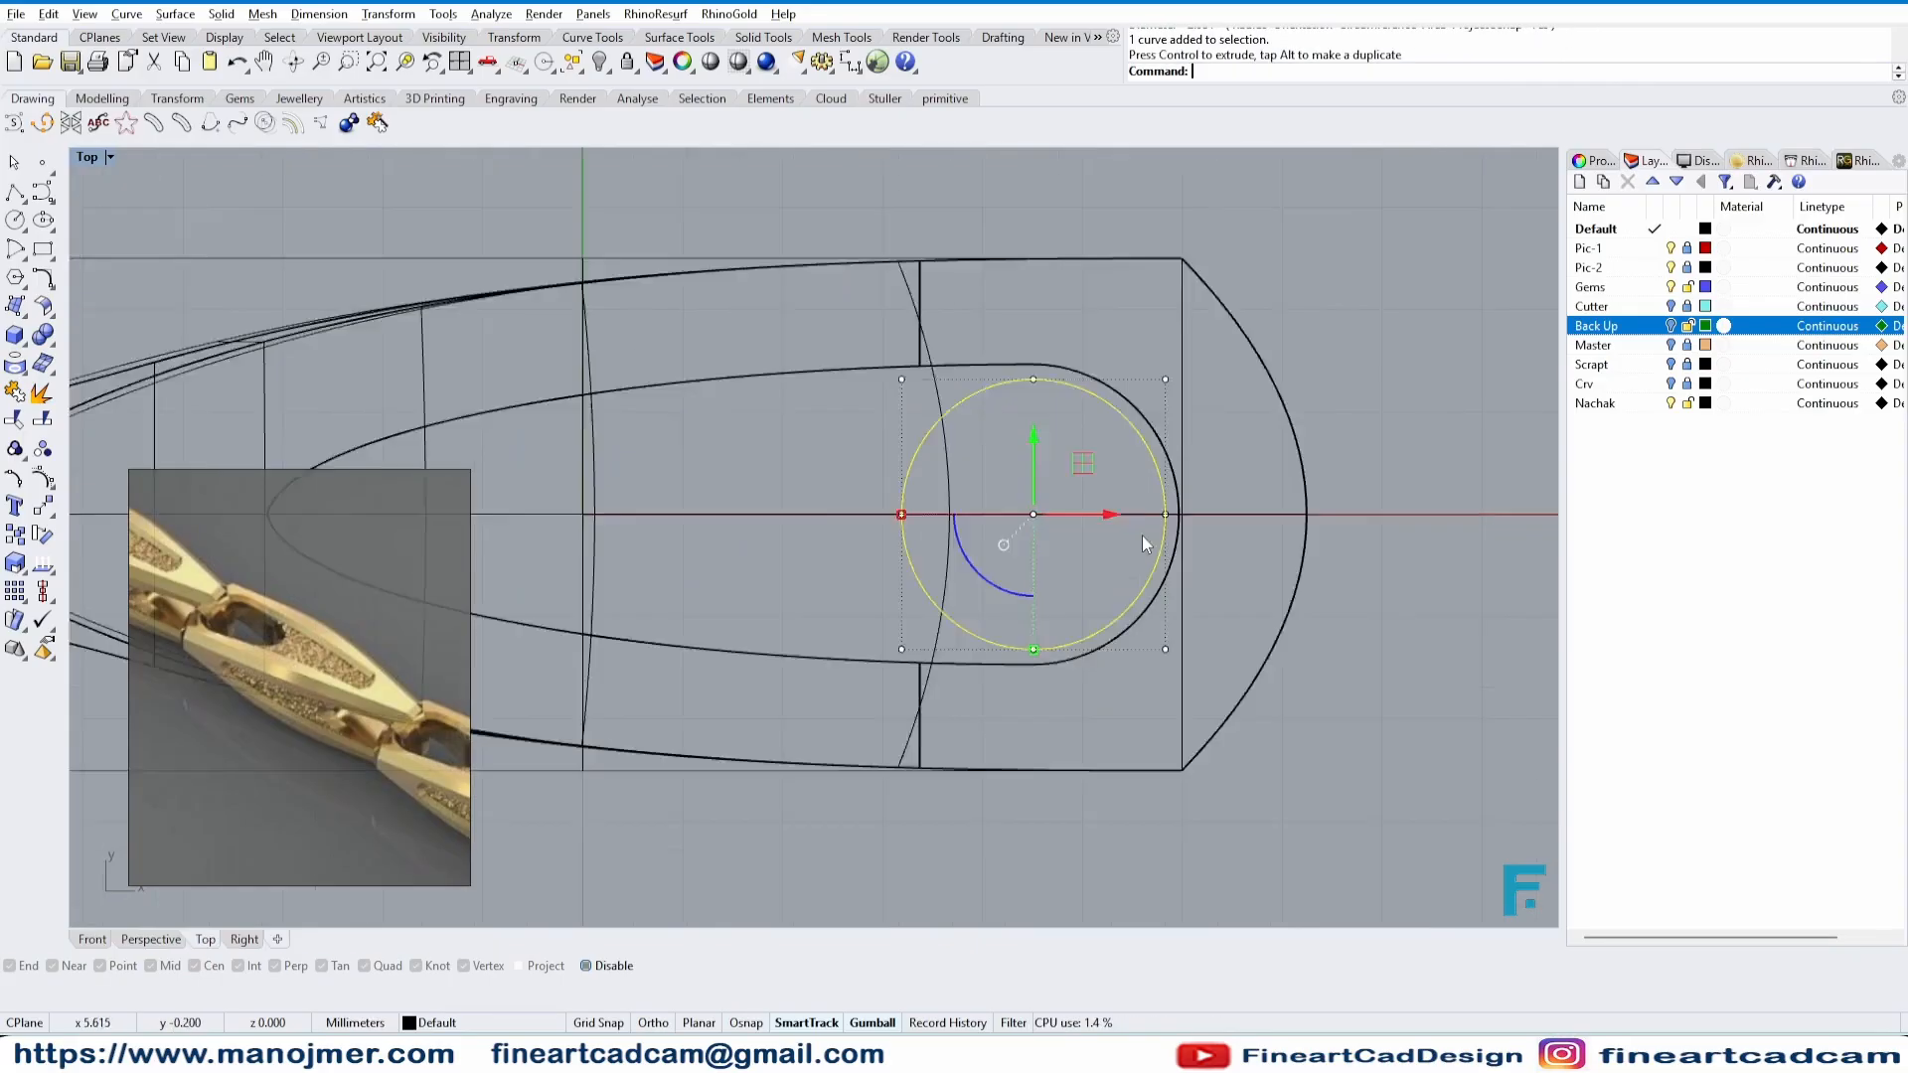
# - Scale the circle up uniformly until it is slightly larger than the teardrop opening's rounded end
pyautogui.keyDown('shift'); pyautogui.moveTo(823, 504); pyautogui.dragTo(785, 507); pyautogui.keyUp('shift')
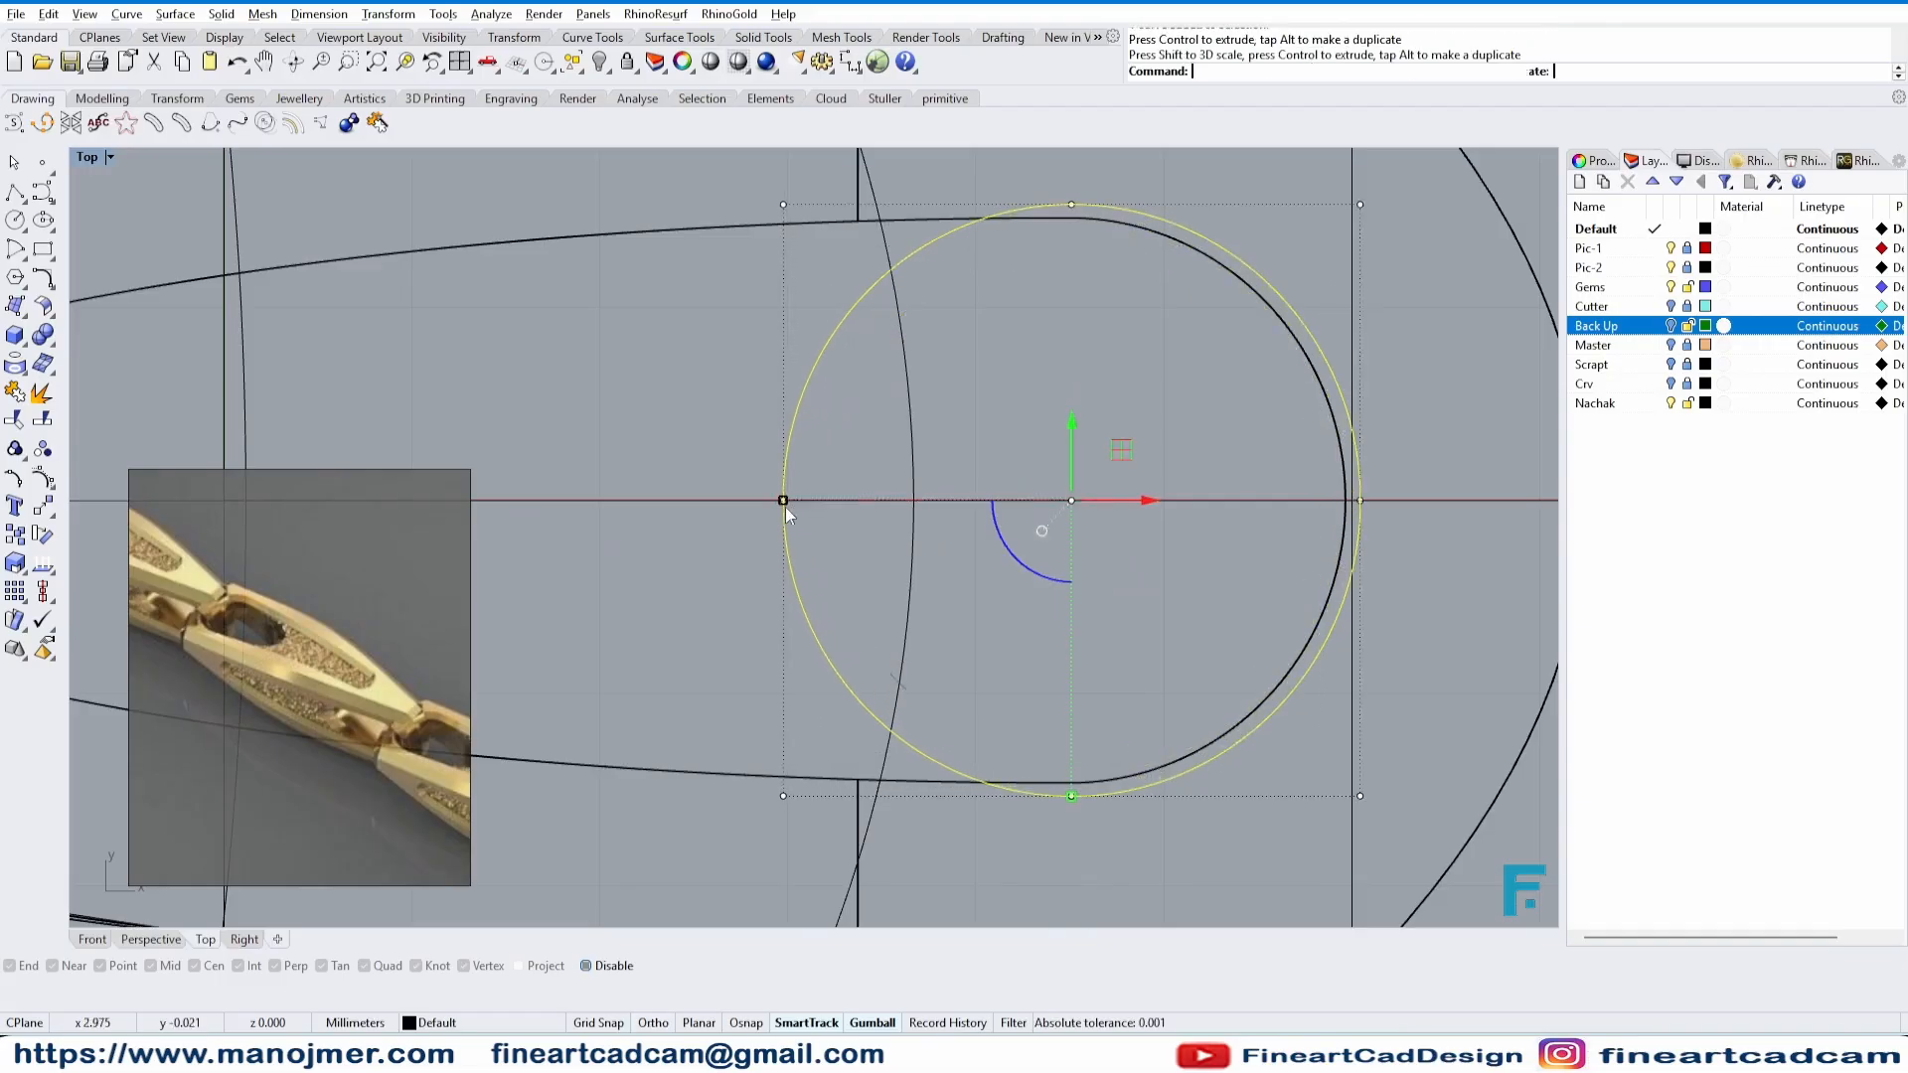
pyautogui.scroll(-8, 945, 511)
pyautogui.scroll(-2, 910, 534)
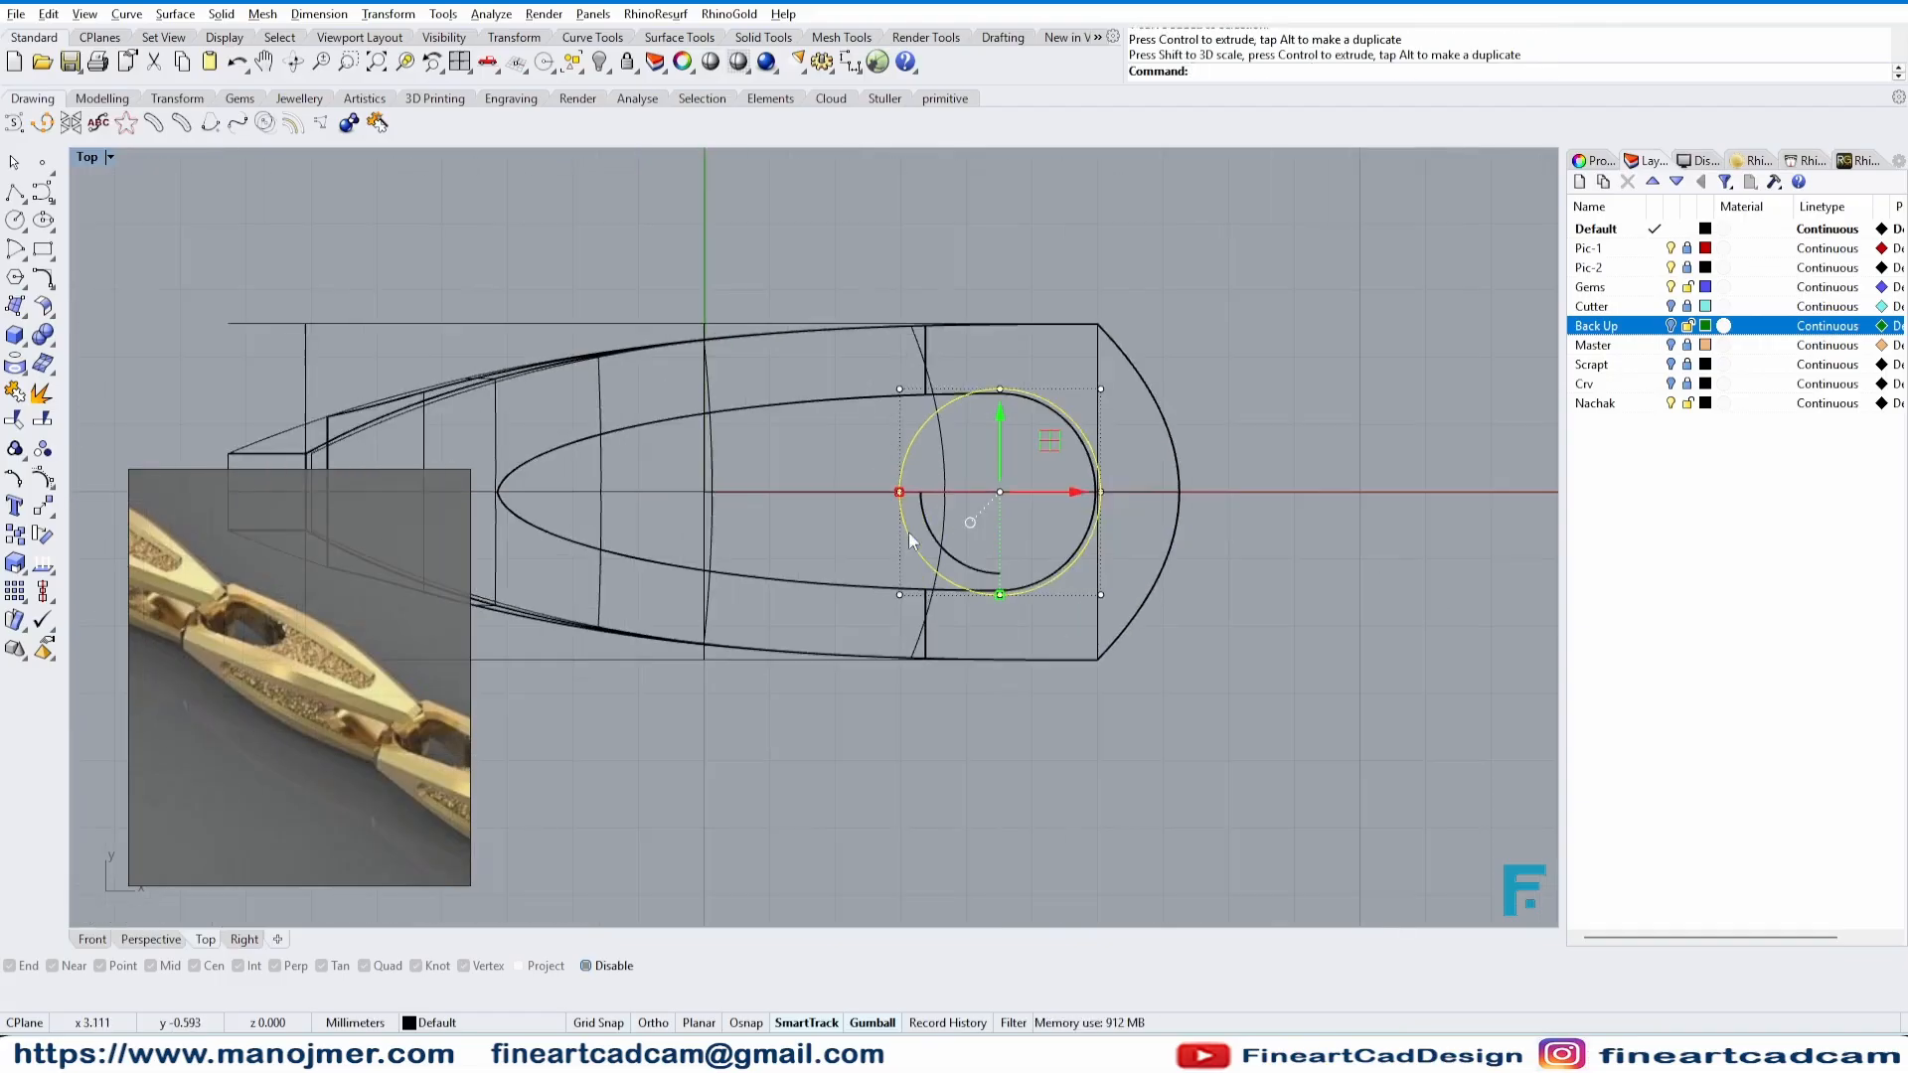
# - Trim the link's separate top surface with the circle, removing the area inside it
pyautogui.click(843, 515)
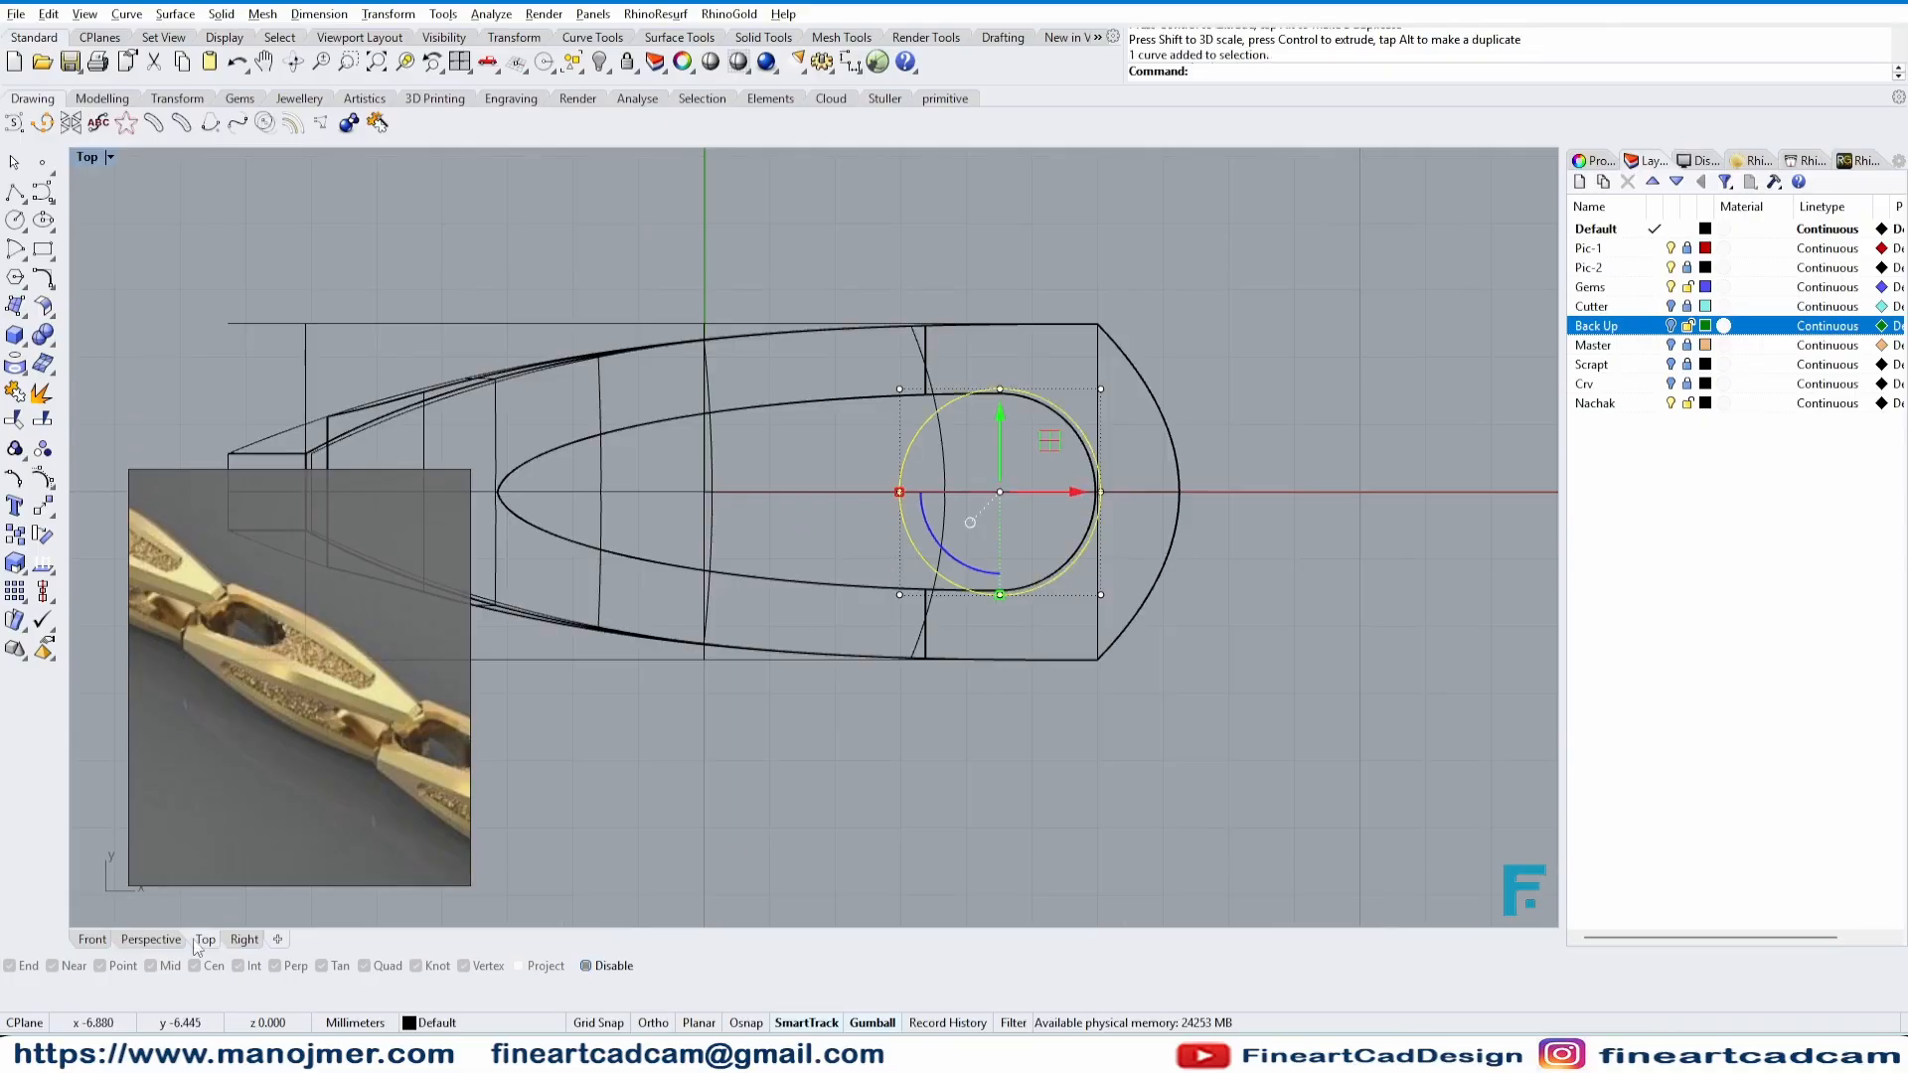
pyautogui.click(151, 939)
pyautogui.moveTo(986, 605); pyautogui.dragTo(1082, 616, button='right')
pyautogui.click(204, 938)
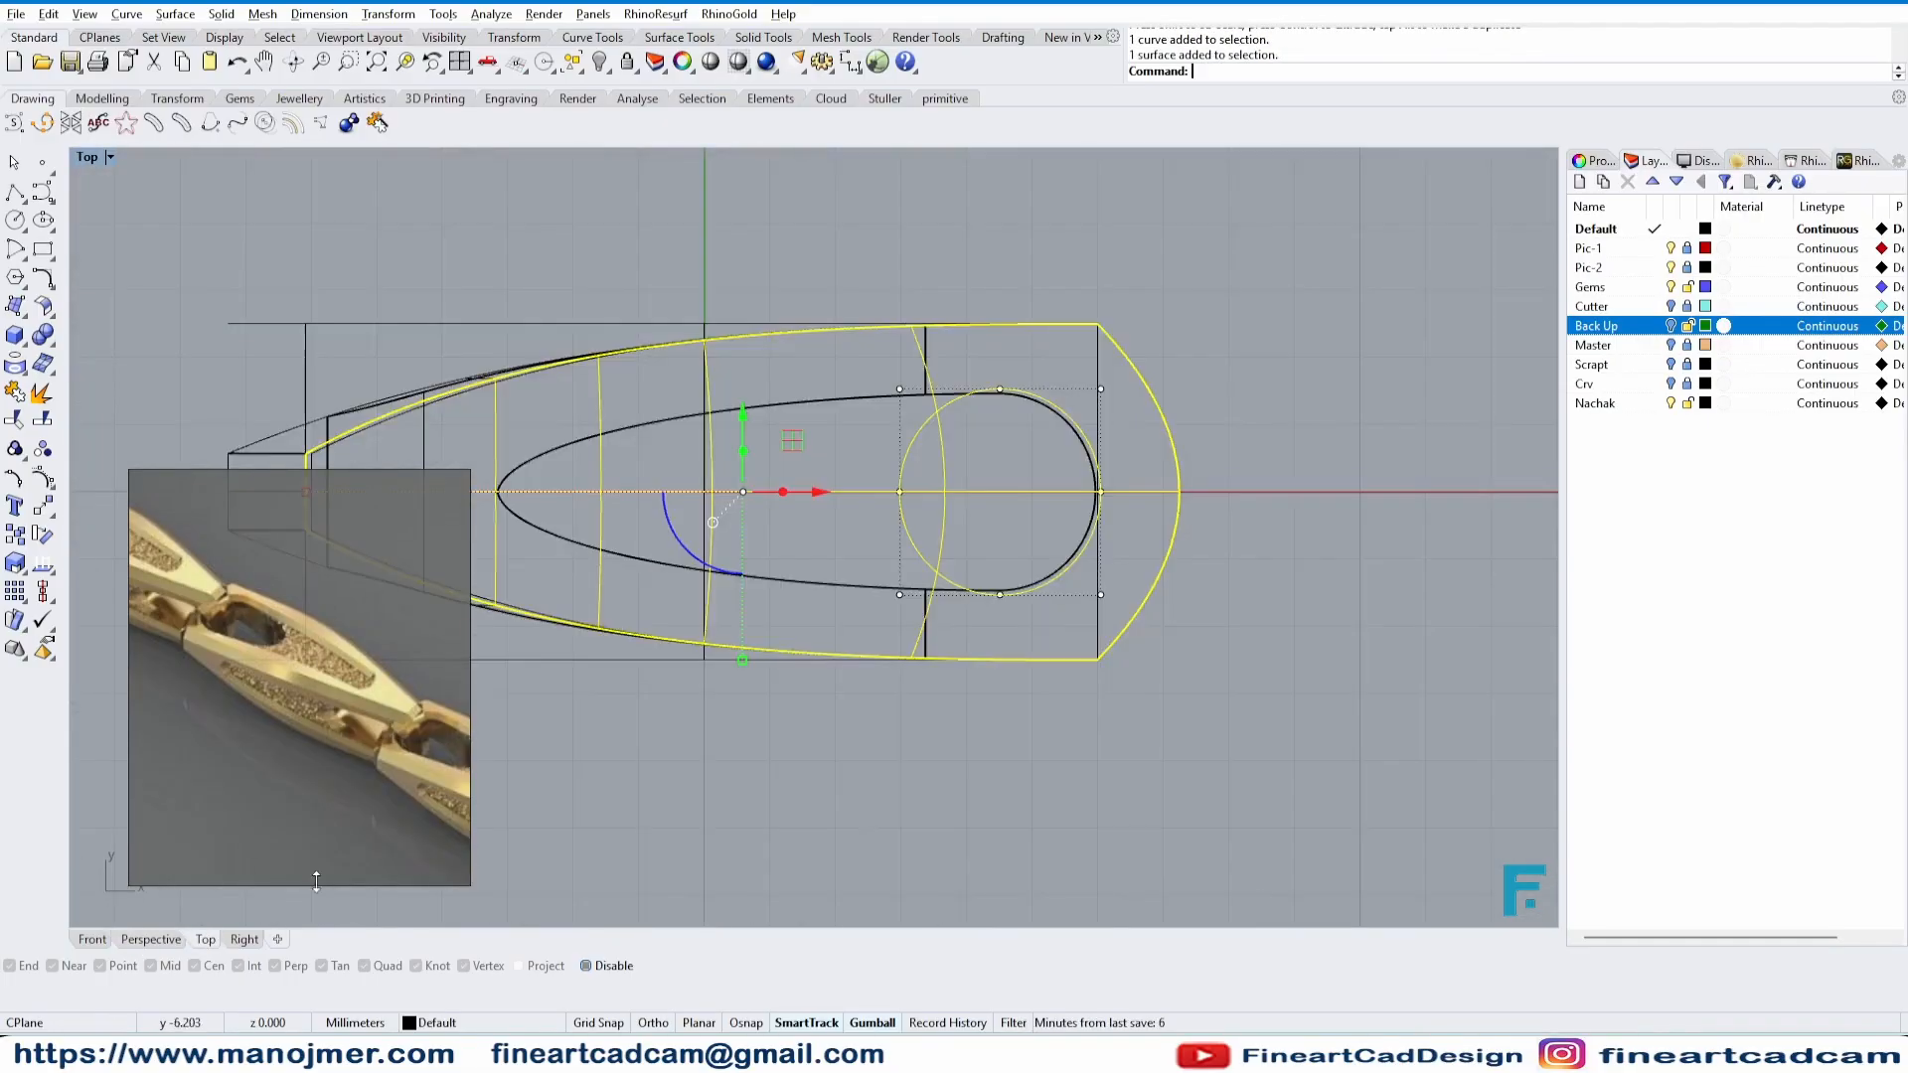
pyautogui.scroll(2, 1000, 515)
pyautogui.write('t')
pyautogui.press('Return')
pyautogui.click(1003, 494)
pyautogui.scroll(-7, 998, 565)
pyautogui.press('Return')
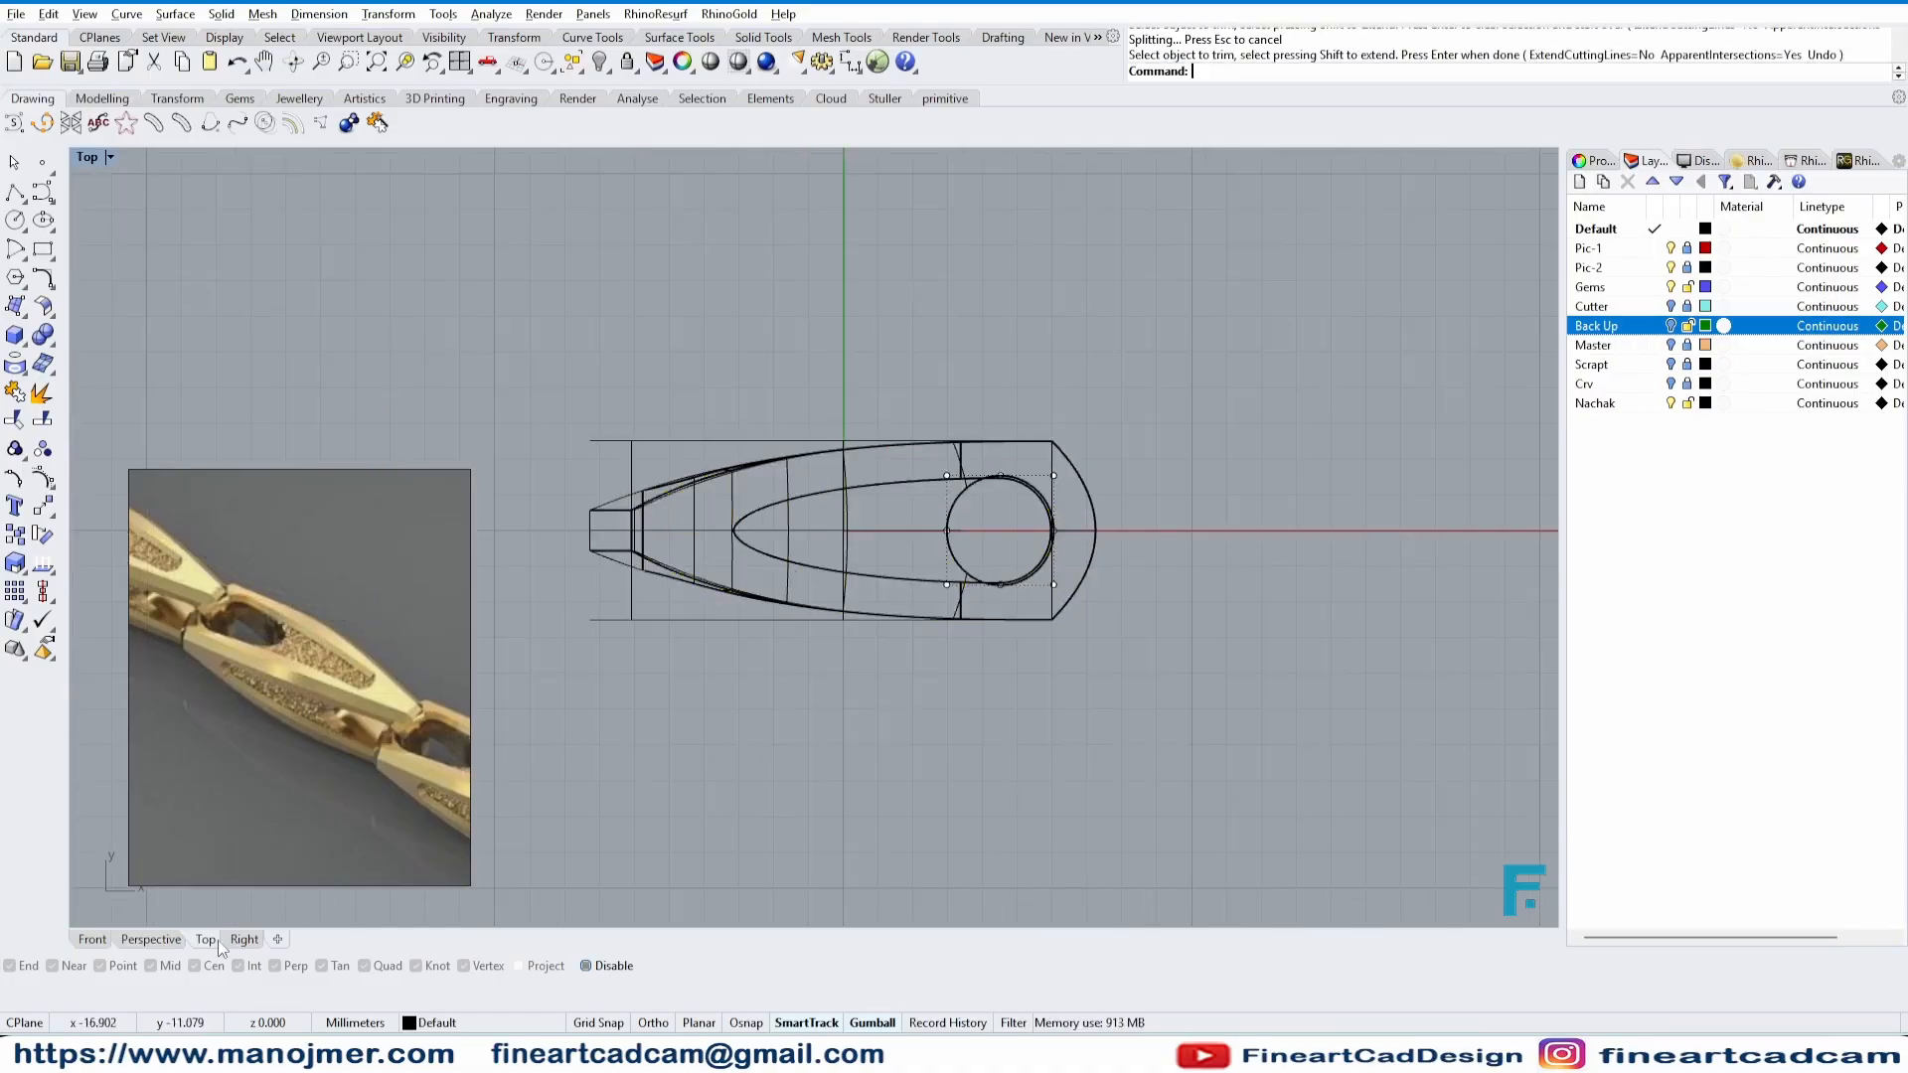
# - Rotate the circle 90° about the X axis and move it along X to the rounded end of the side opening
pyautogui.click(997, 584)
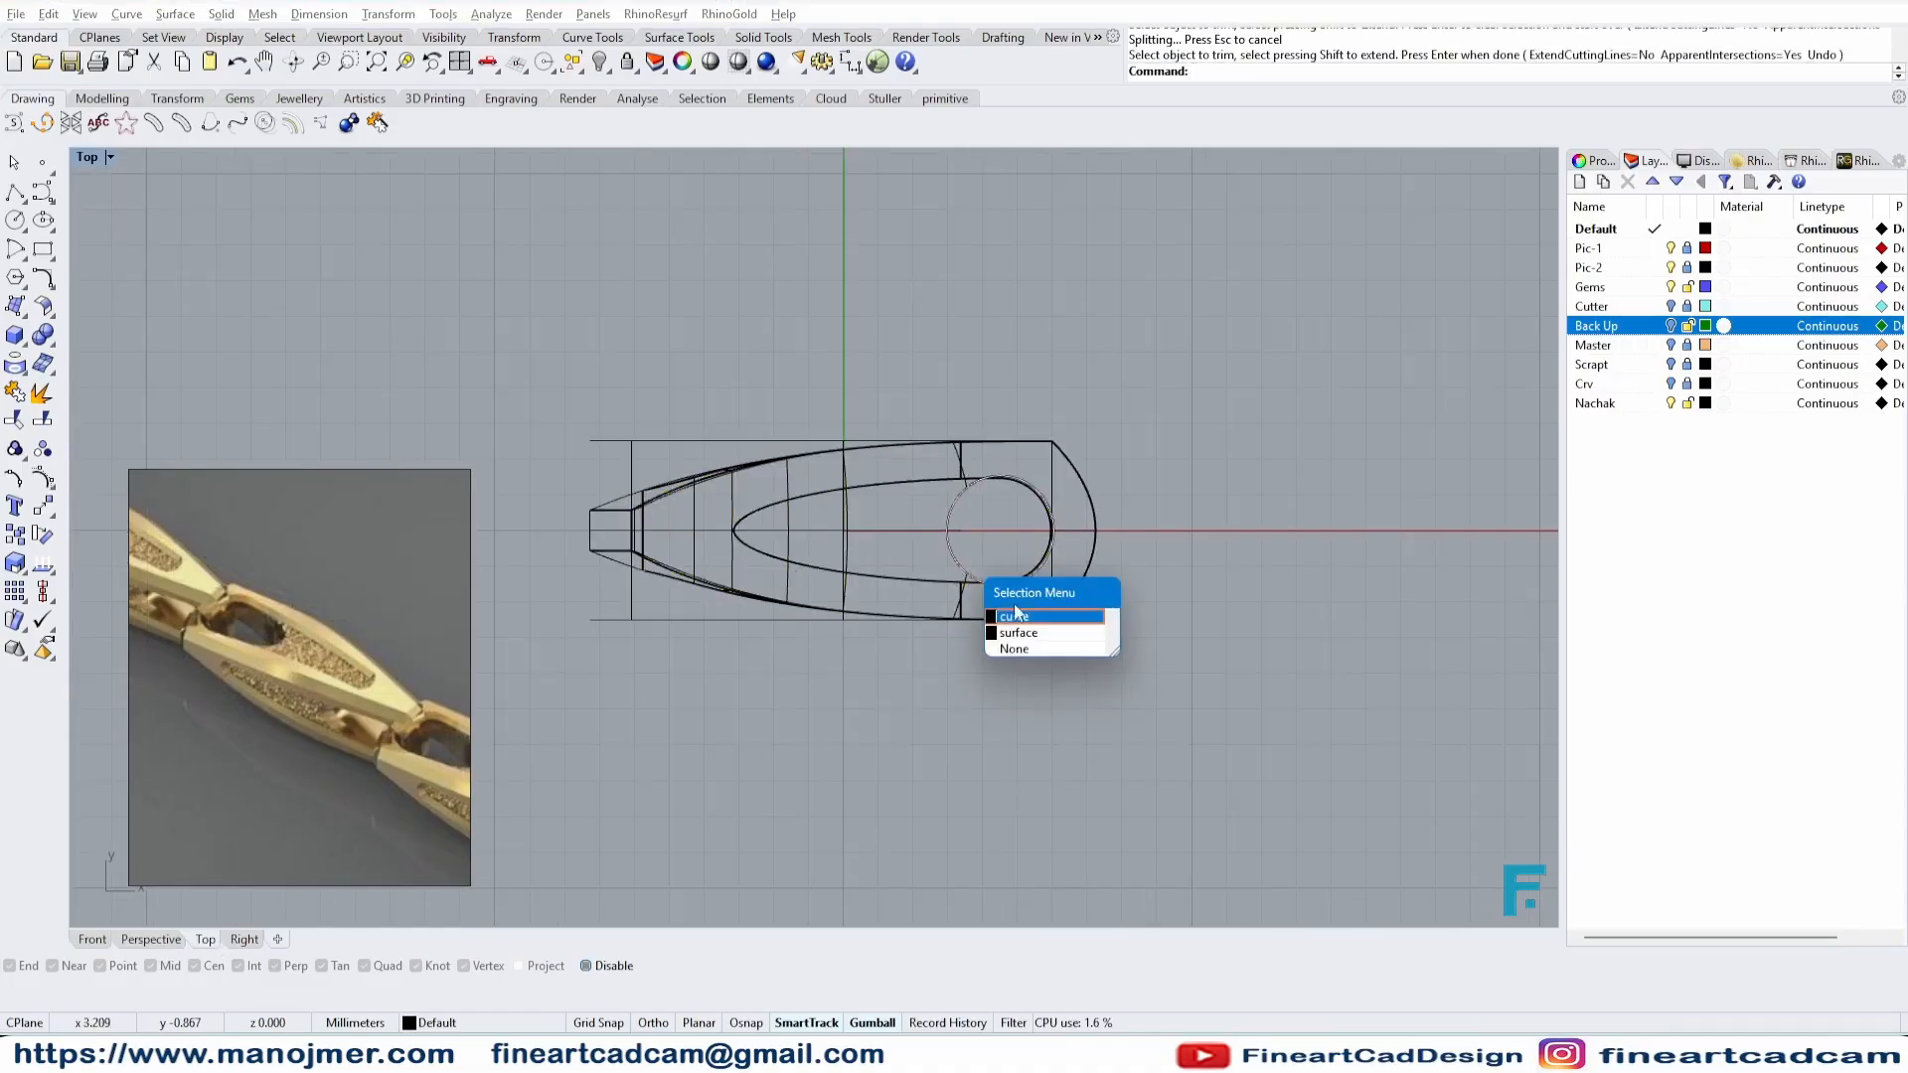
pyautogui.click(1014, 604)
pyautogui.hotkey('ctrl', 'F3')
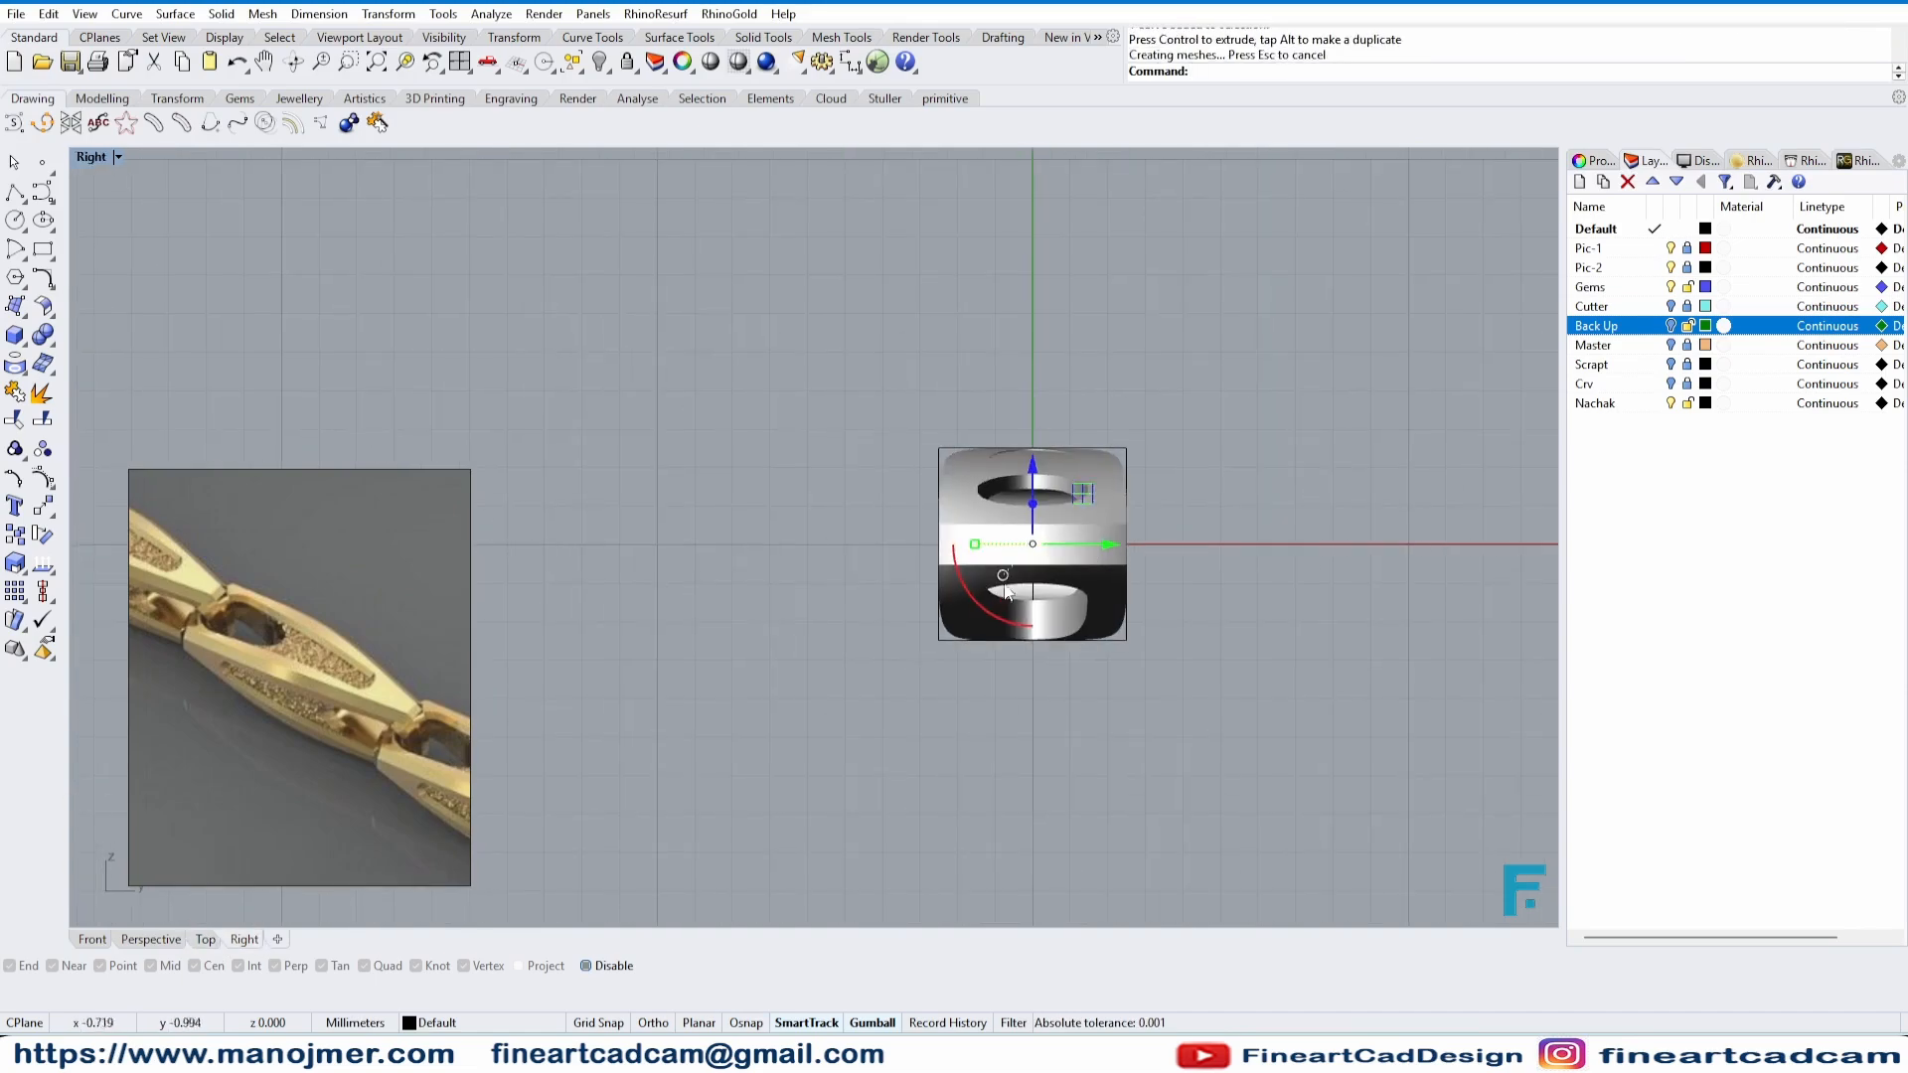
pyautogui.hotkey('ctrl', 'F2')
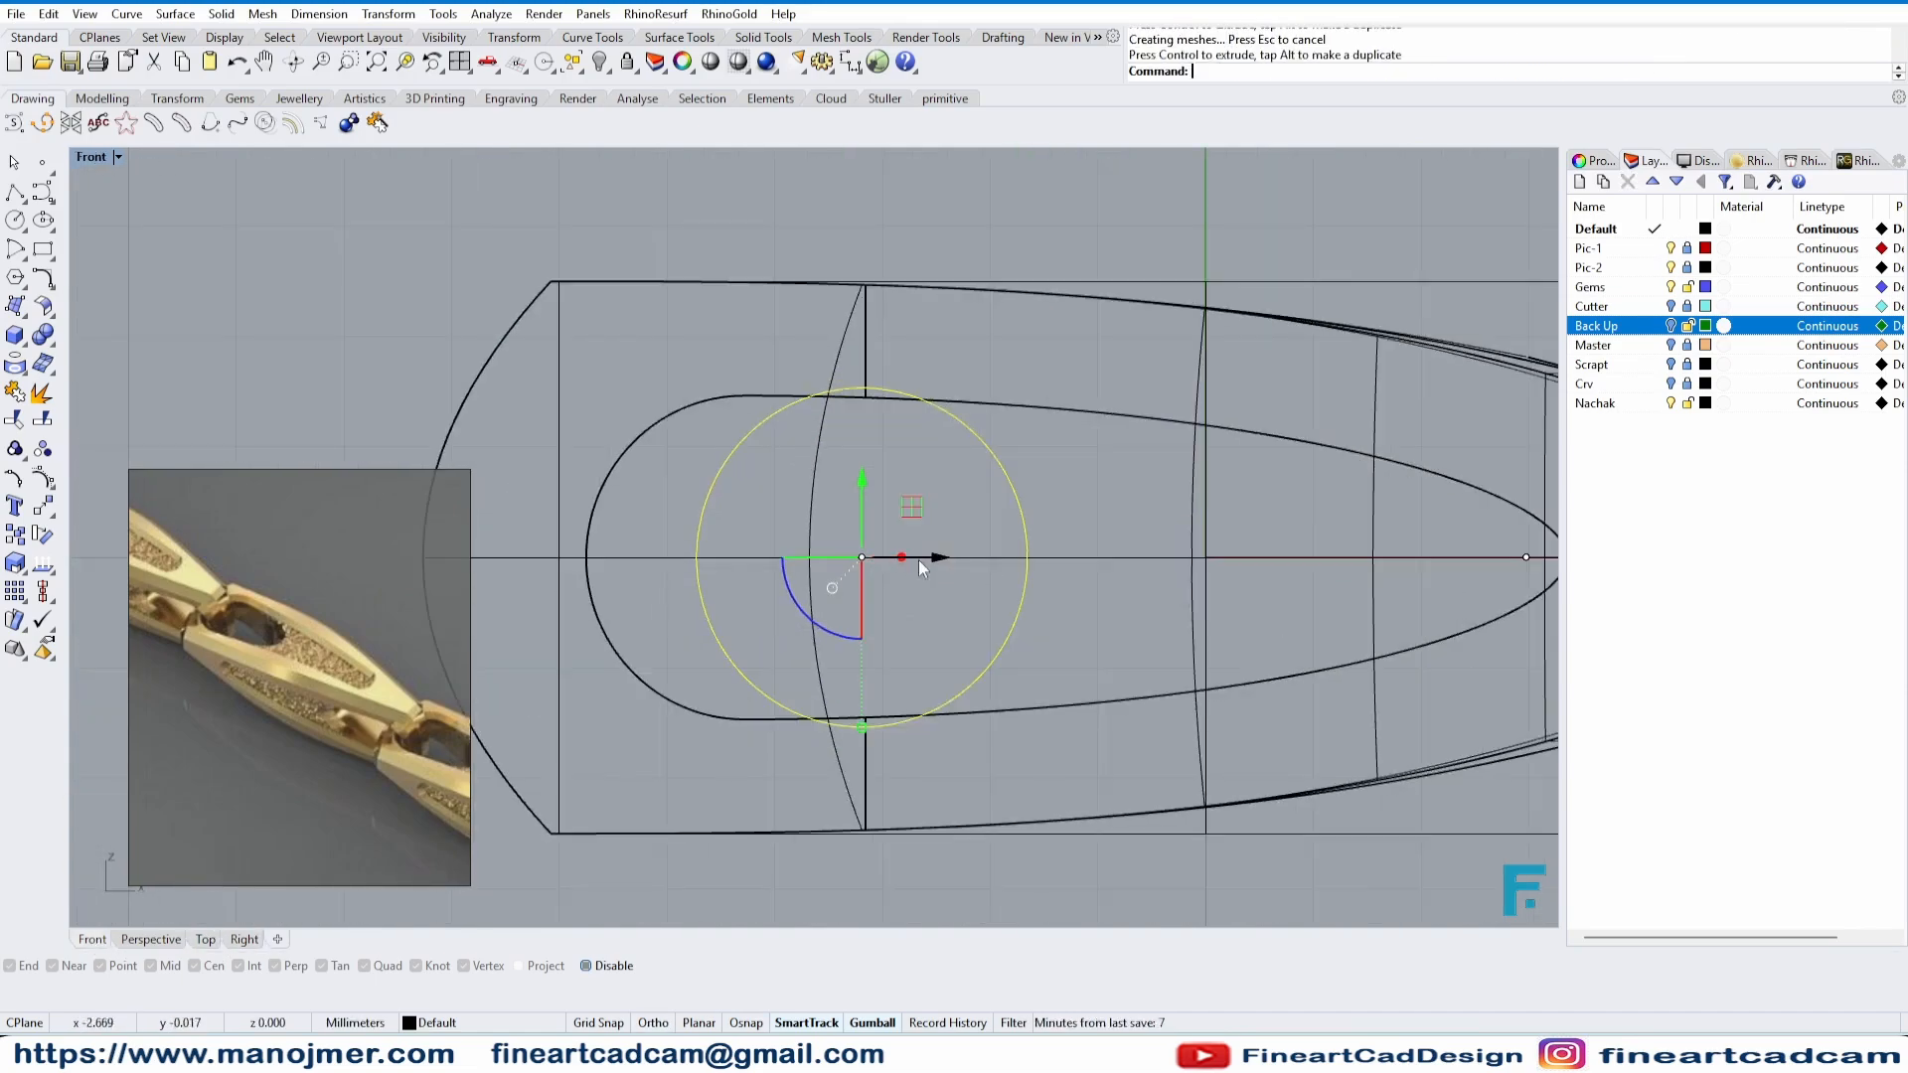
# - Trim the link's separate side surface with the circle, removing the area inside it
pyautogui.keyDown('shift'); pyautogui.click(1373, 598); pyautogui.keyUp('shift')
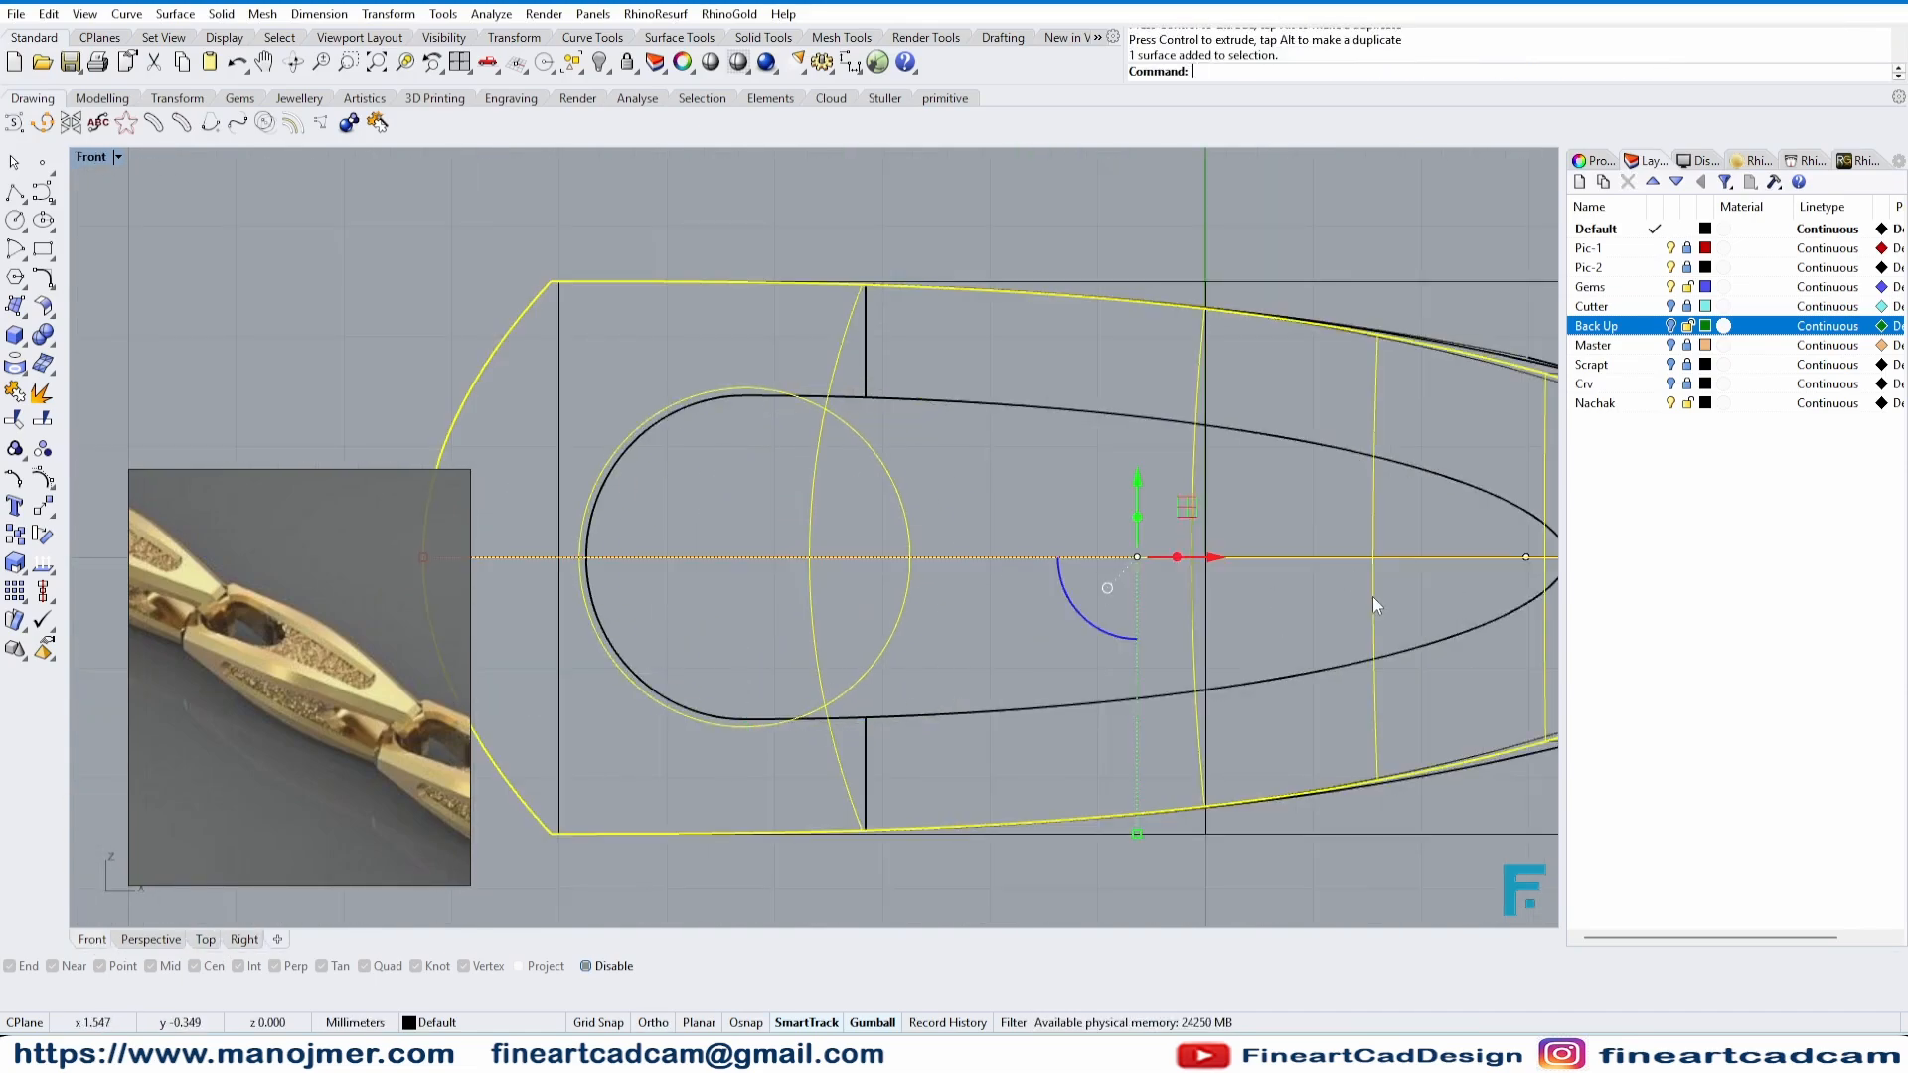
pyautogui.hotkey('ctrl', 't')
pyautogui.click(731, 641)
pyautogui.rightClick(735, 641)
pyautogui.scroll(-4, 983, 603)
# - Offset the trimmed top surface inward as a solid with a distance of 0.3 mm
pyautogui.click(143, 937)
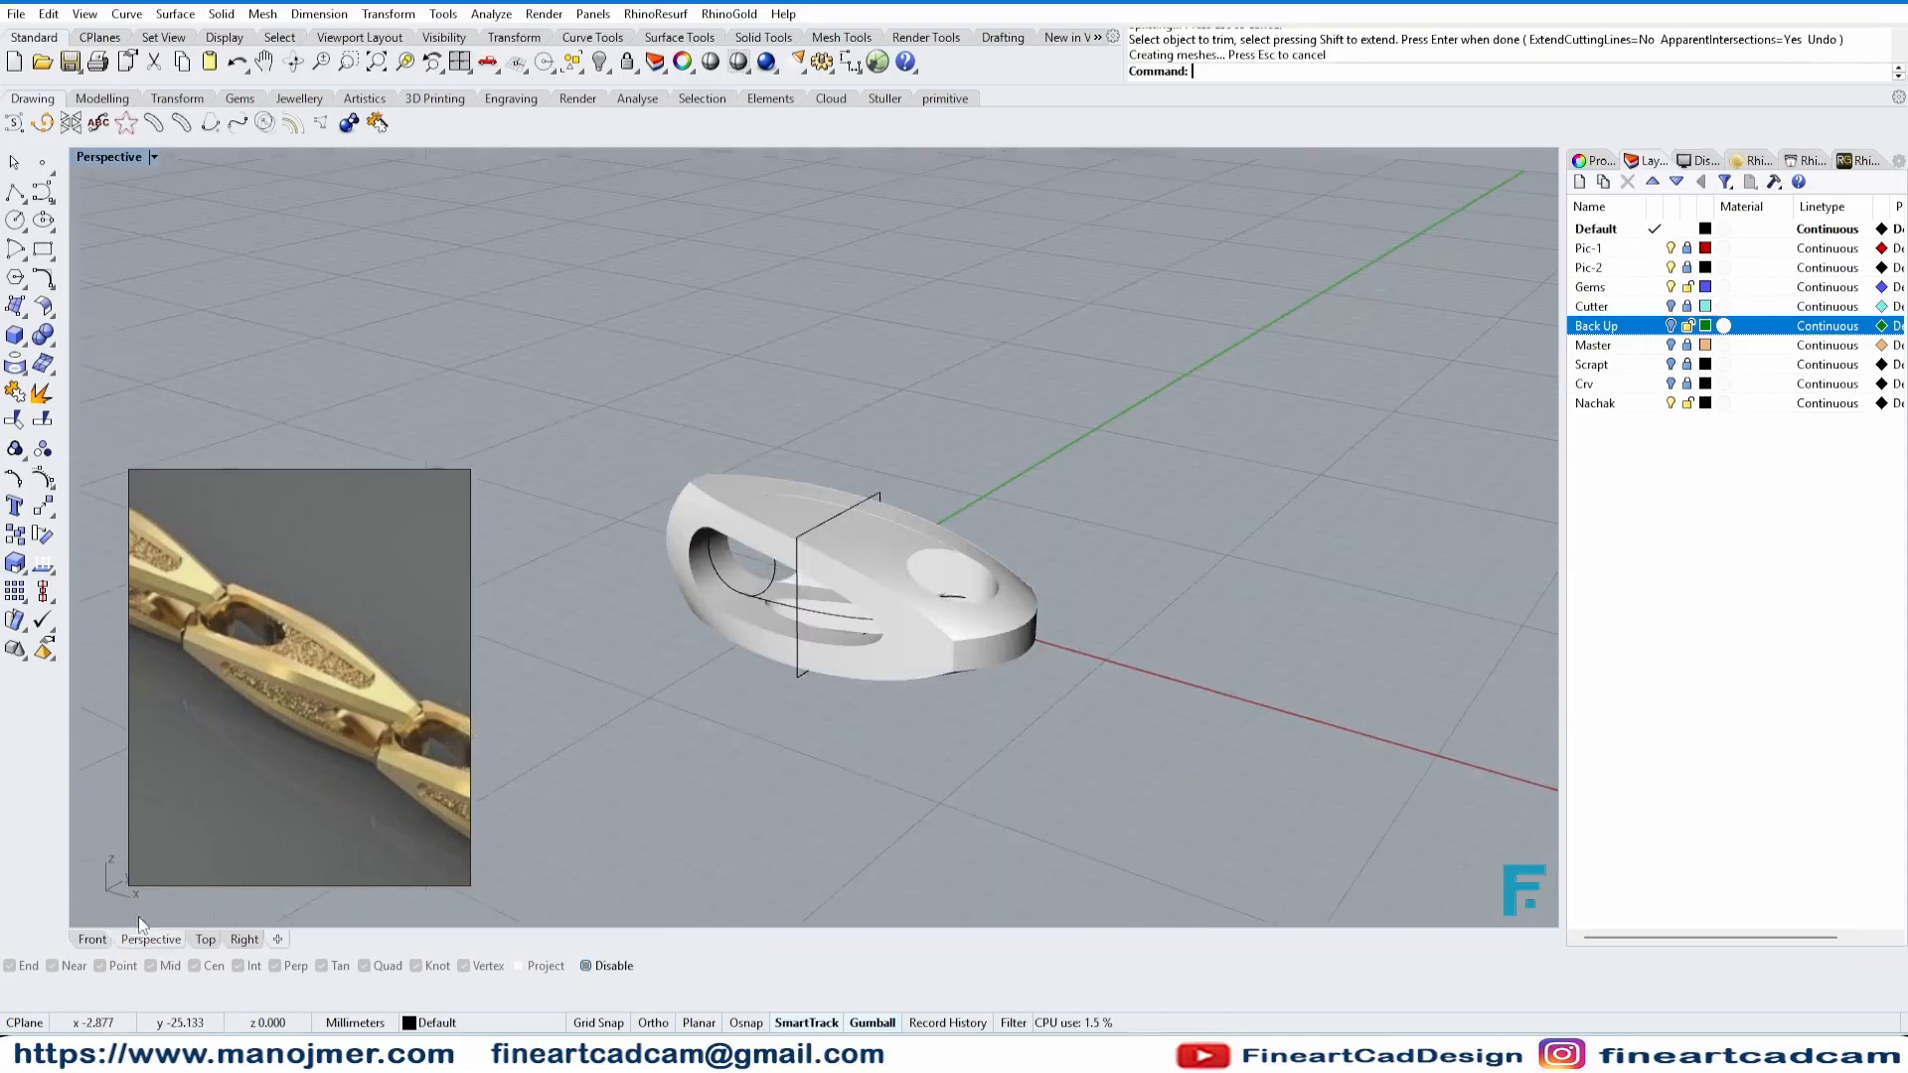
pyautogui.moveTo(939, 487)
pyautogui.mouseDown(button='right')
pyautogui.moveTo(952, 527)
pyautogui.moveTo(858, 447)
pyautogui.mouseUp(button='right')
pyautogui.scroll(4, 864, 557)
pyautogui.click(866, 520)
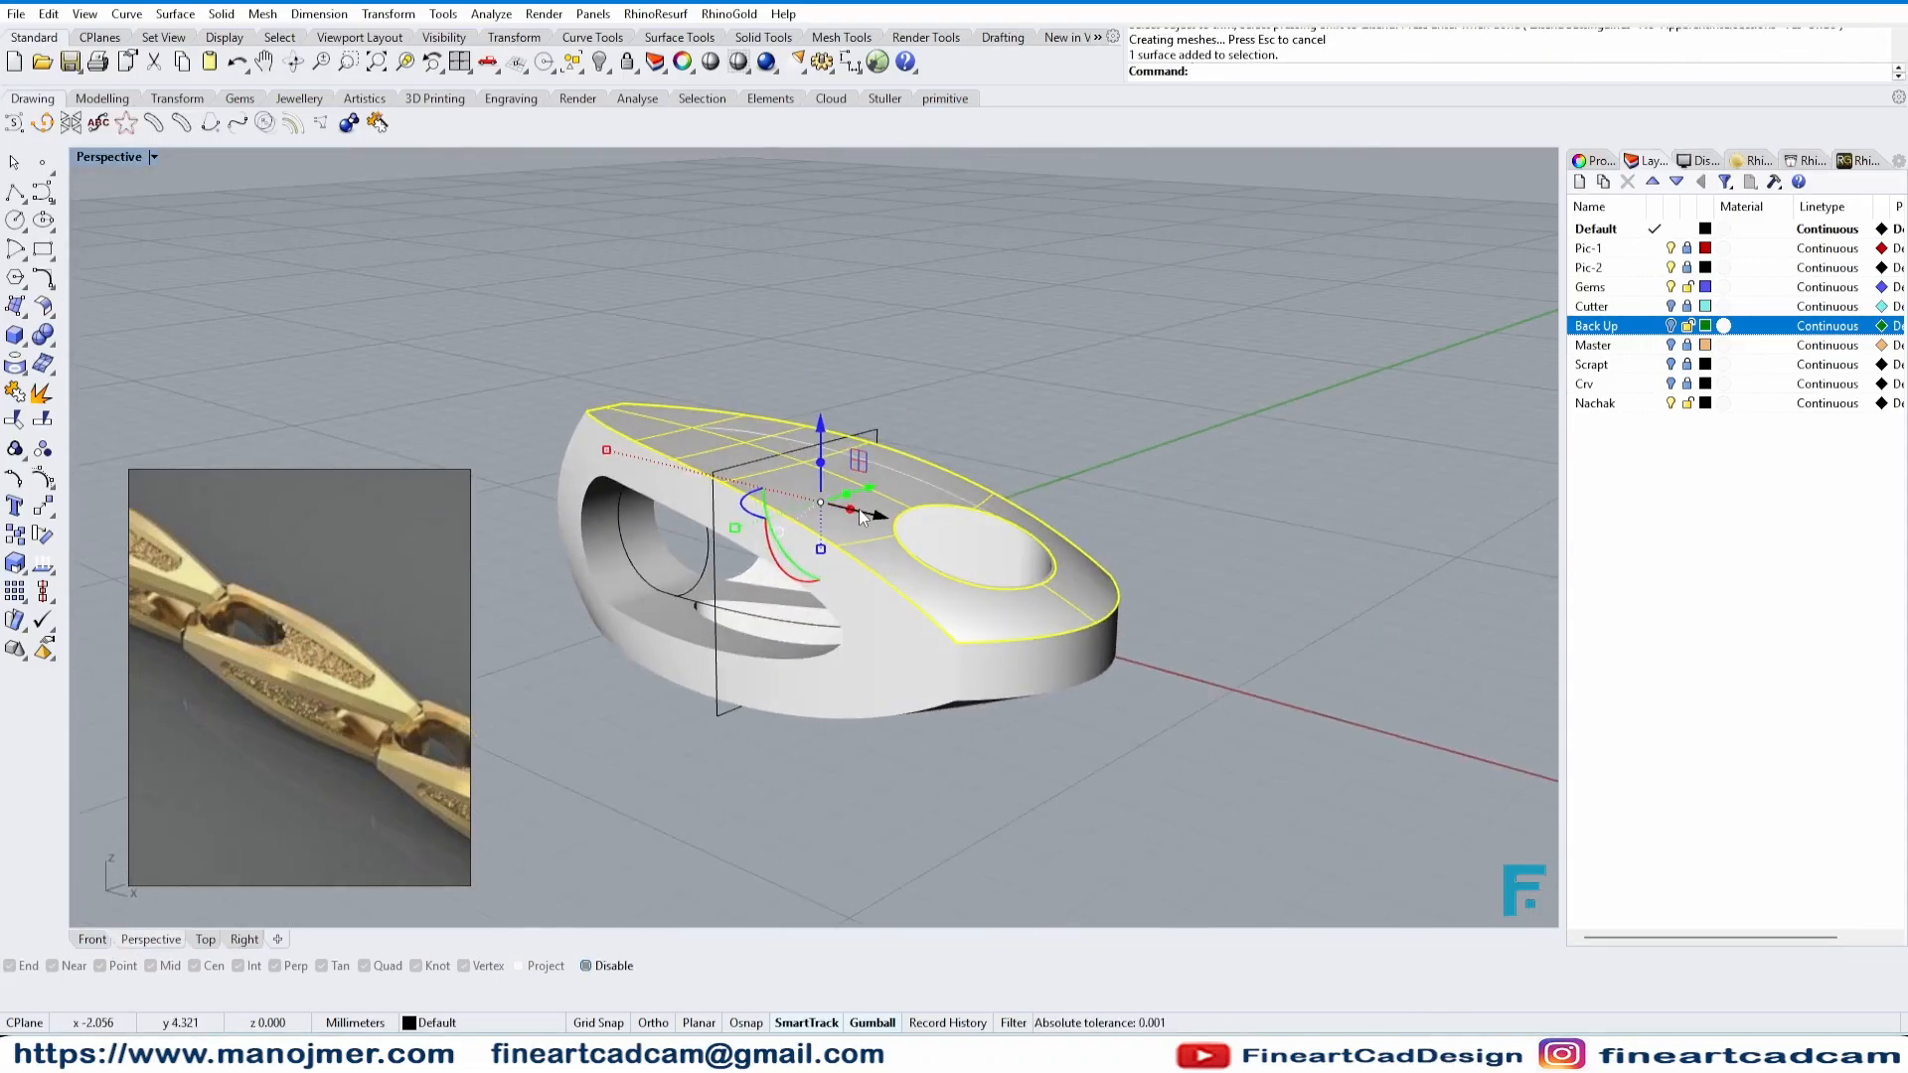
pyautogui.write('OS')
pyautogui.press('Return')
pyautogui.click(860, 515)
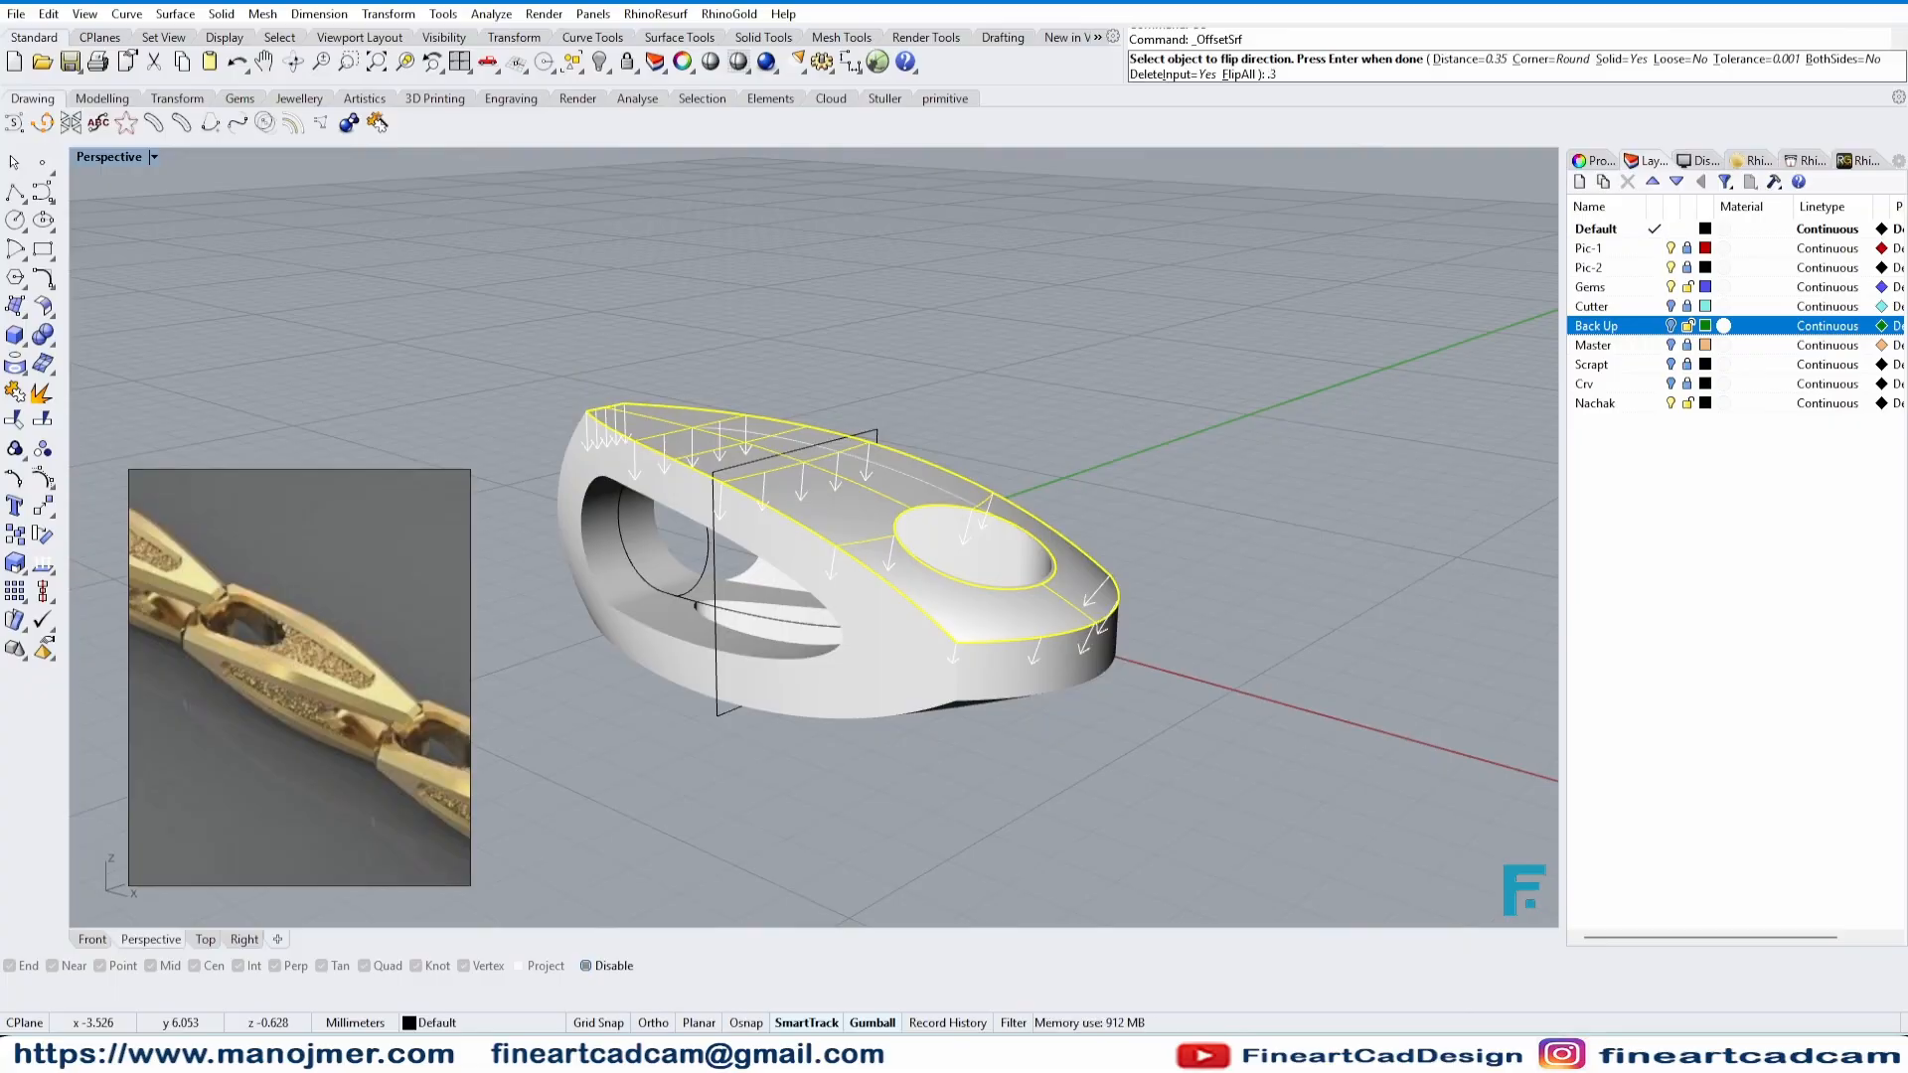
pyautogui.press('Return')
pyautogui.press('Return')
pyautogui.press('Escape')
# - Move the thickened top plate down along Z so it sinks slightly into the link
pyautogui.scroll(4, 868, 504)
pyautogui.click(874, 506)
pyautogui.click(876, 508)
pyautogui.click(912, 513)
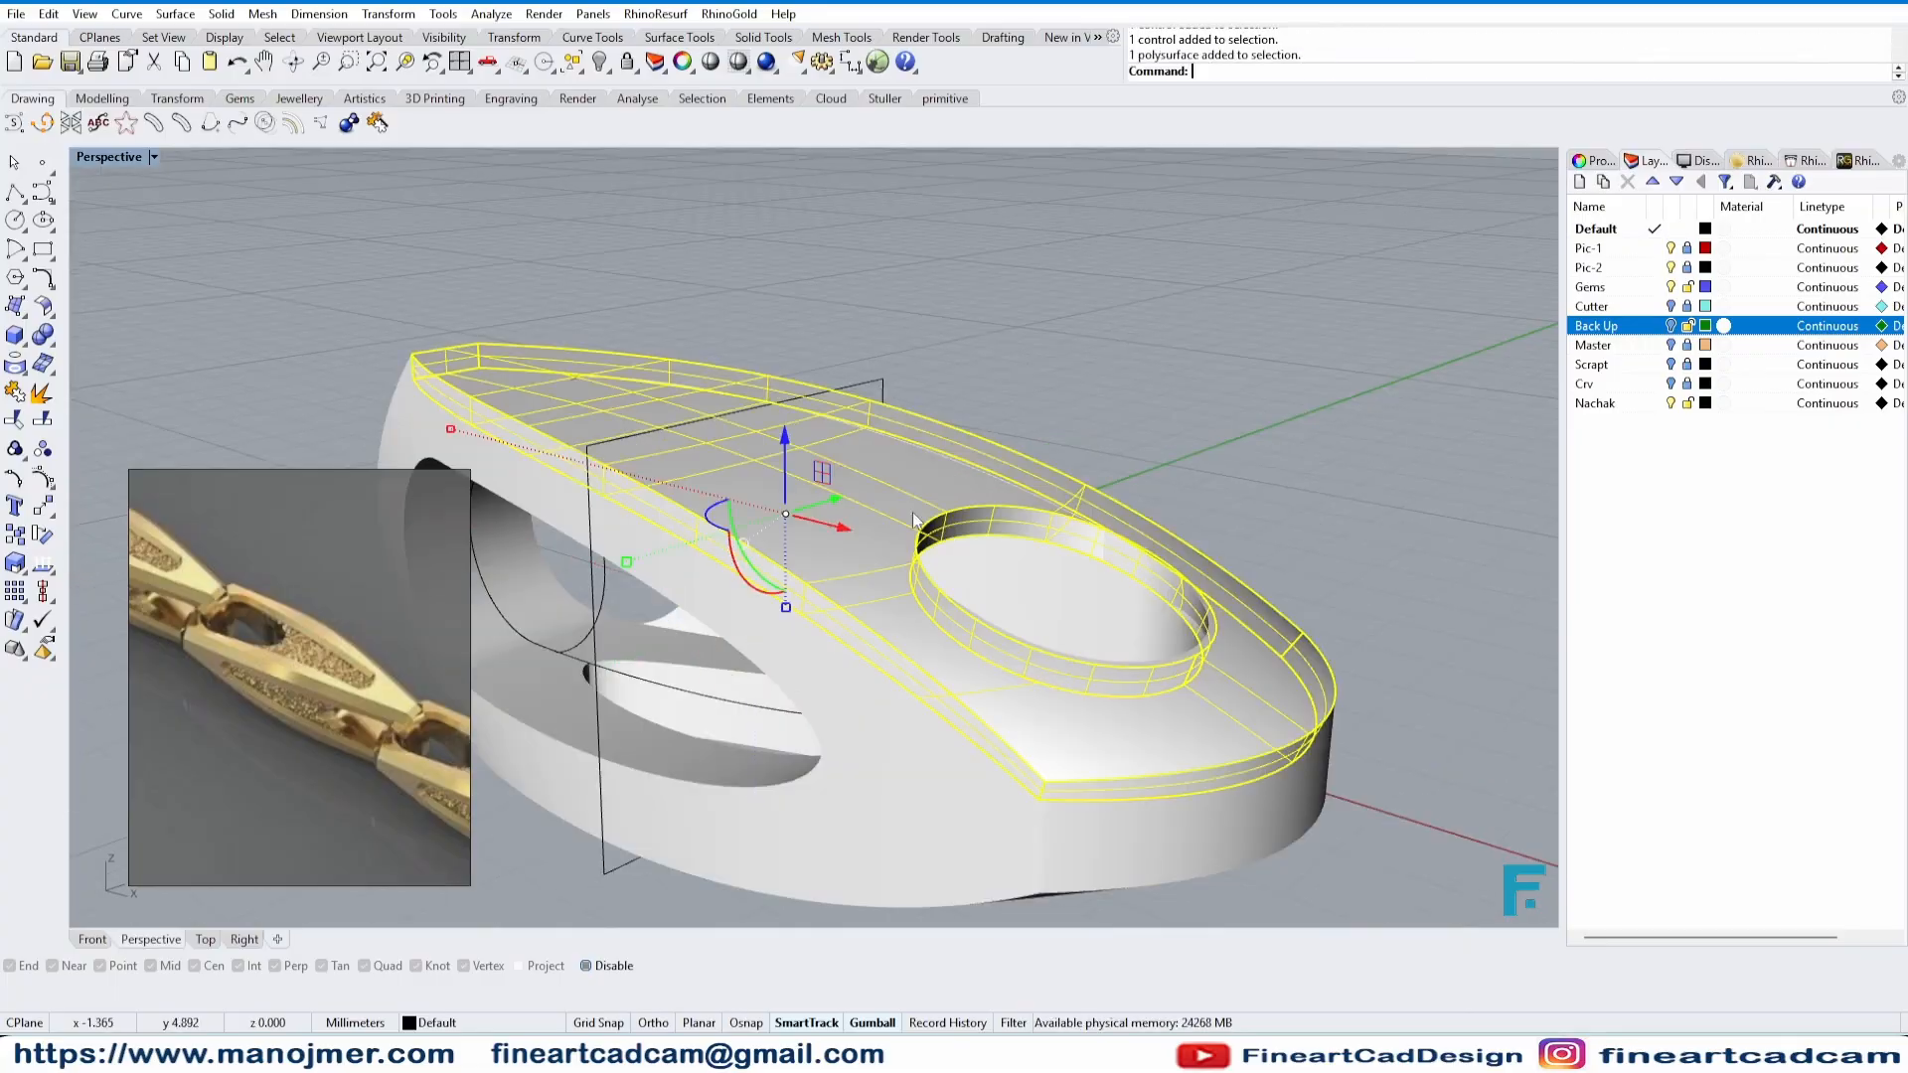
pyautogui.moveTo(784, 440); pyautogui.dragTo(782, 482)
pyautogui.press('Escape')
# - Offset the trimmed side surface as a solid with the offset direction flipped
pyautogui.moveTo(781, 483); pyautogui.dragTo(636, 477, button='right')
pyautogui.scroll(-6, 979, 443)
pyautogui.scroll(6, 616, 488)
pyautogui.click(636, 492)
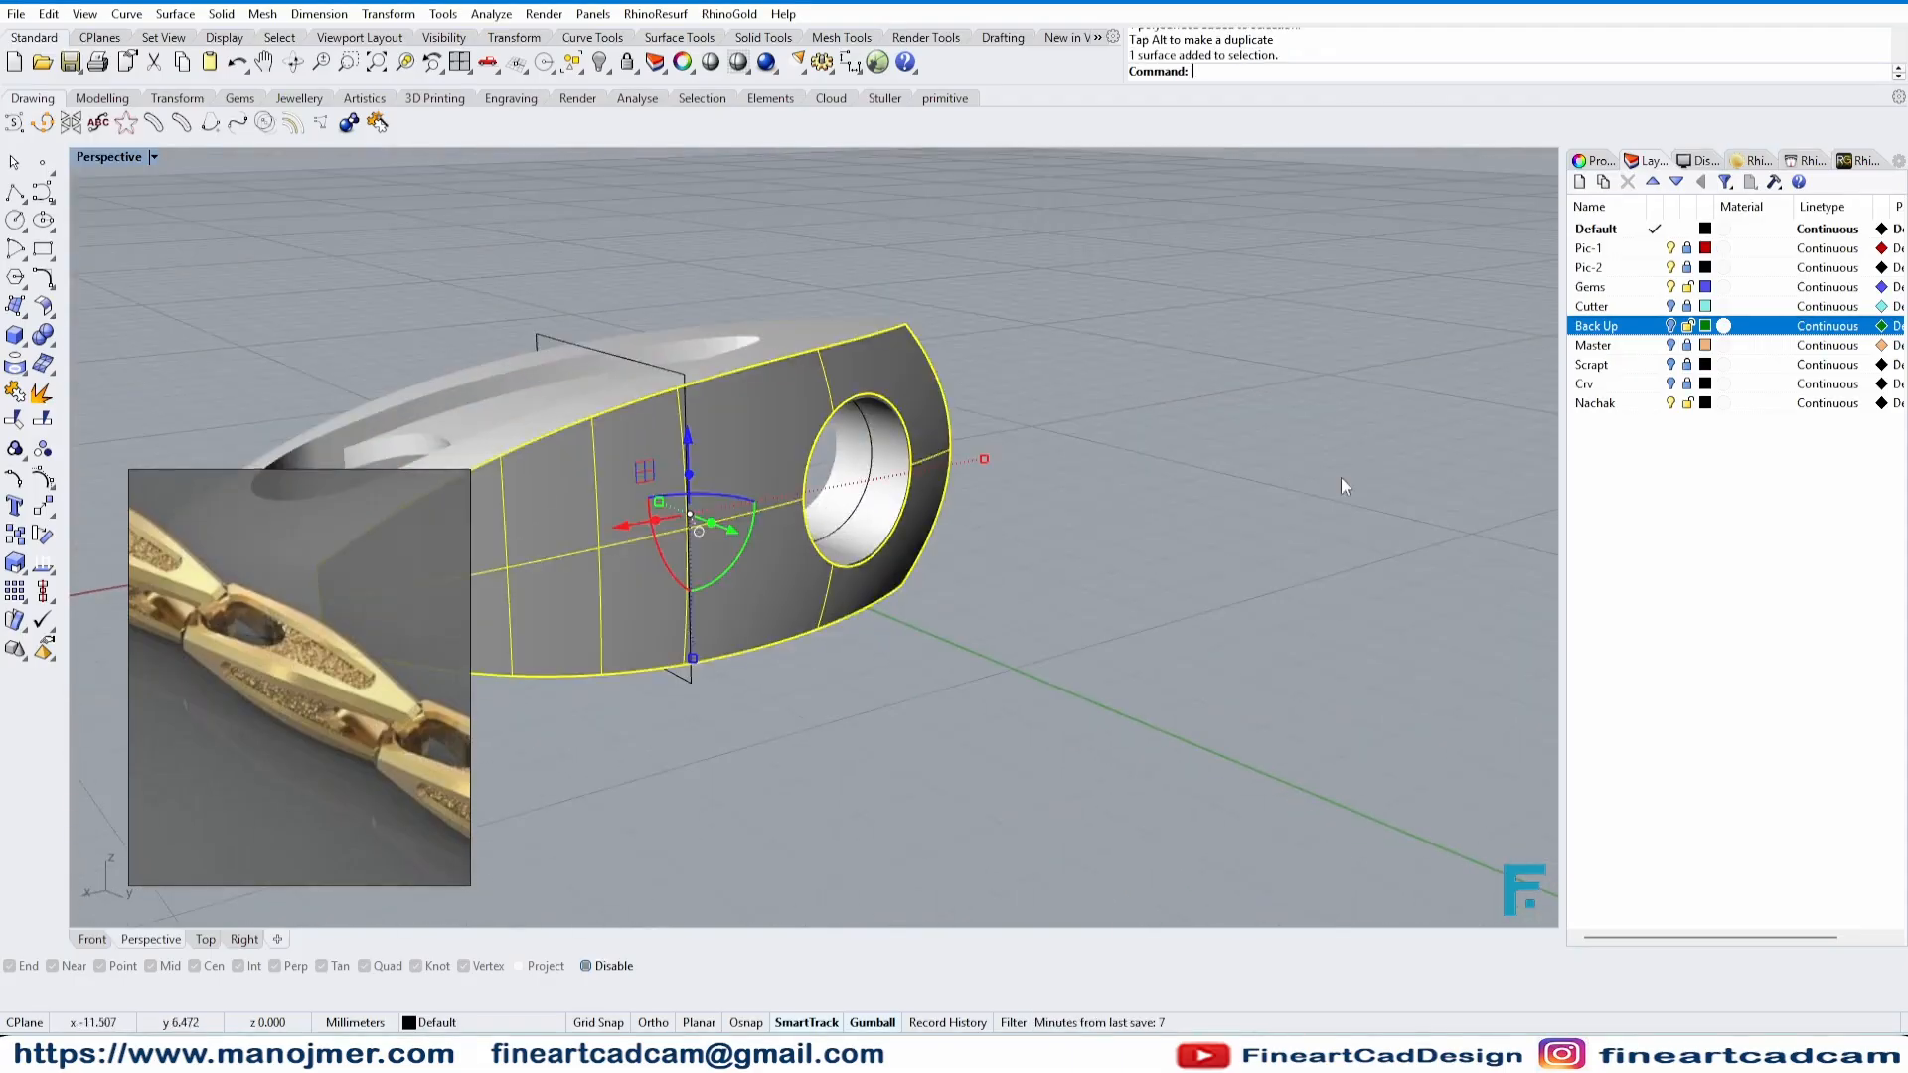
pyautogui.moveTo(1342, 486); pyautogui.dragTo(848, 564, button='right')
pyautogui.write('os')
pyautogui.press('Return')
pyautogui.write('f')
pyautogui.press('Return')
pyautogui.press('Return')
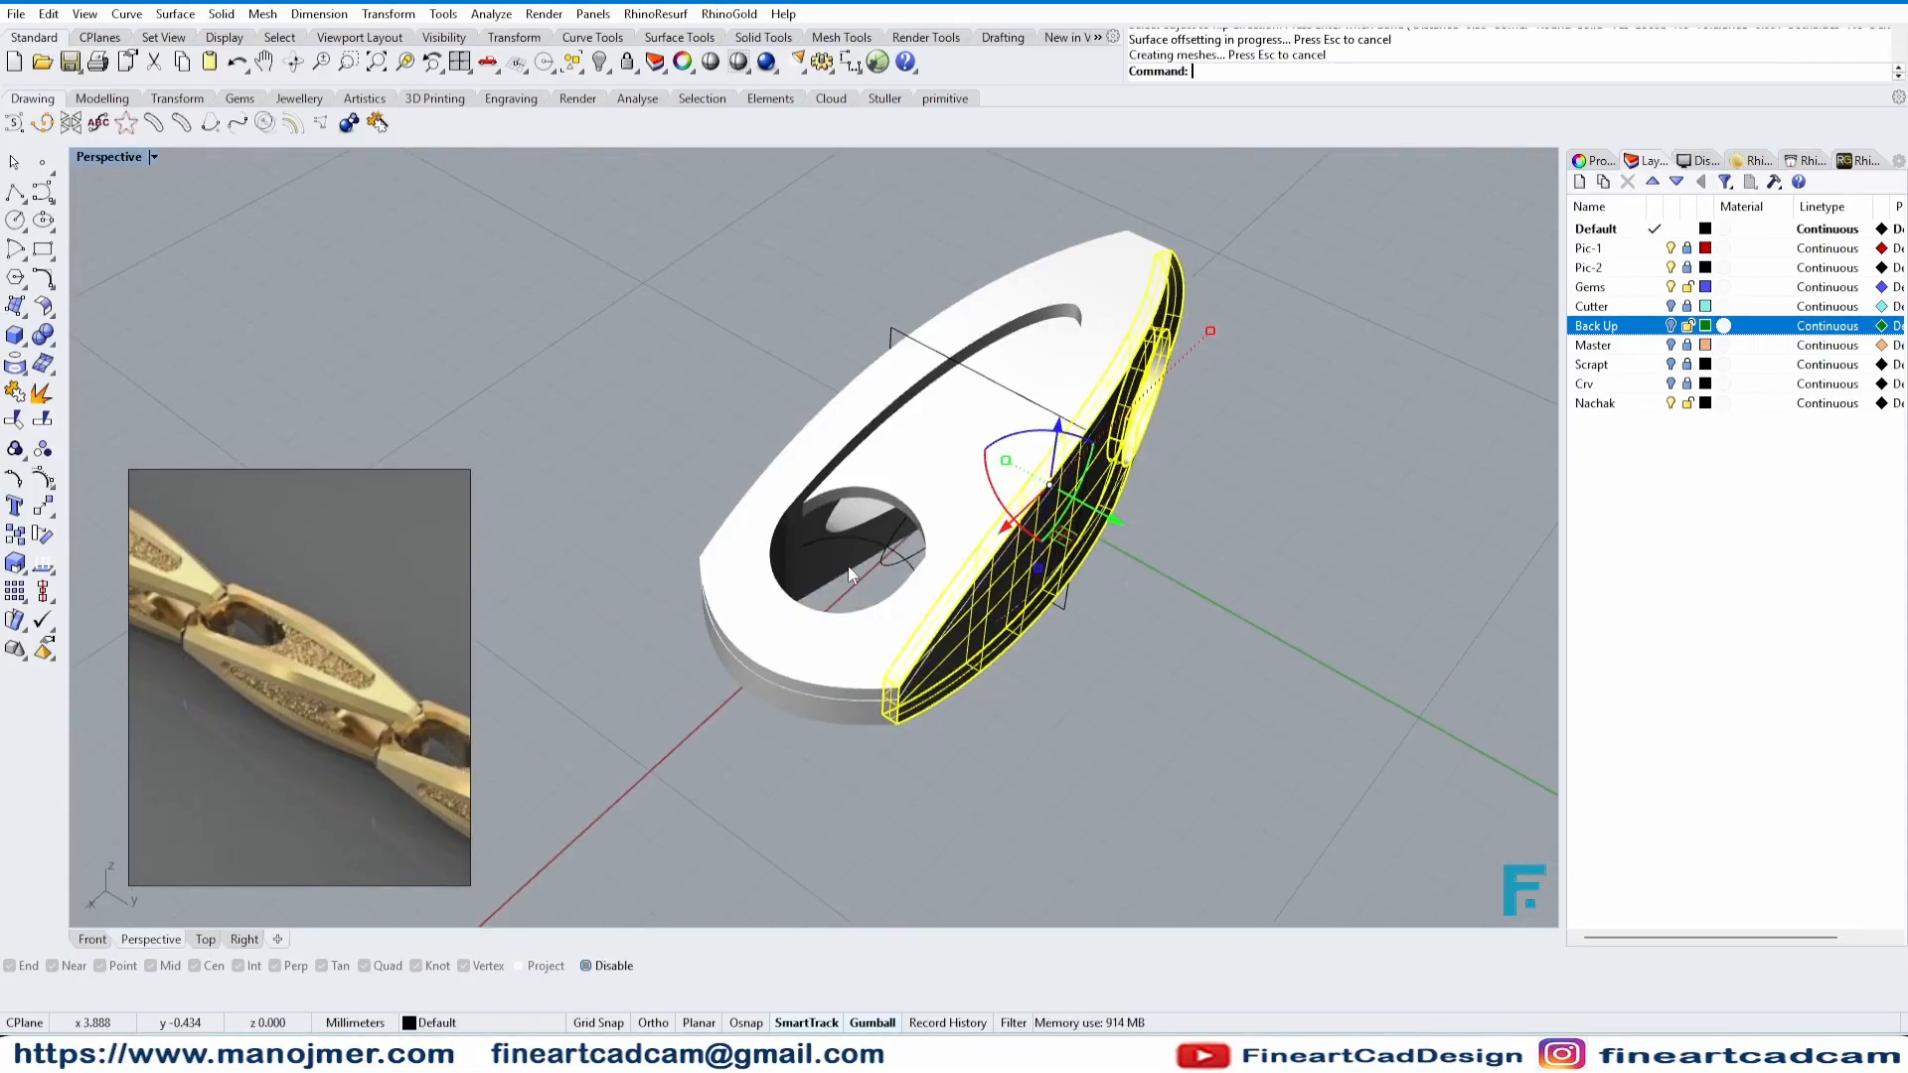
pyautogui.press('Escape')
# - Measure the top plate's thickness at the edge of its round hole with a dimension
pyautogui.click(993, 477)
pyautogui.moveTo(993, 477); pyautogui.dragTo(1083, 390, button='right')
pyautogui.press('Escape')
pyautogui.scroll(10, 888, 394)
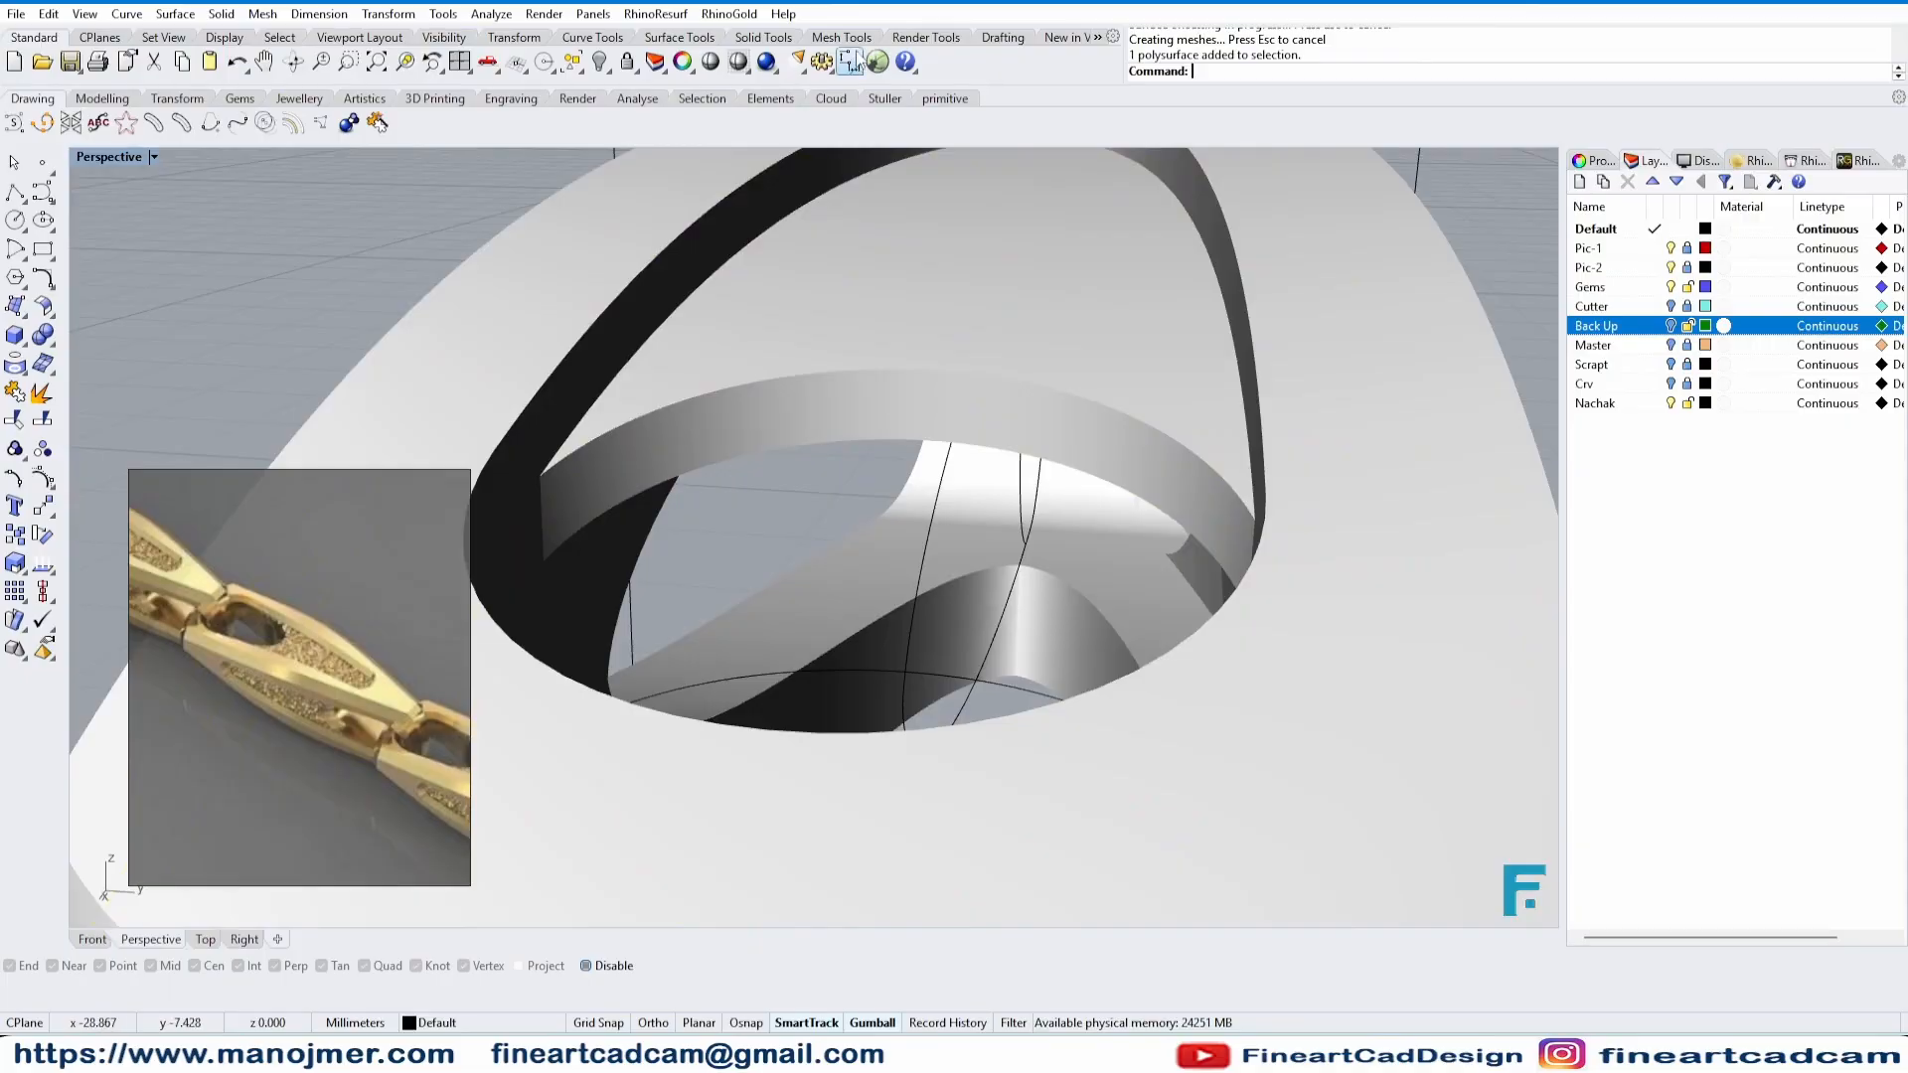
pyautogui.click(856, 59)
pyautogui.keyDown('alt'); pyautogui.click(936, 437); pyautogui.keyUp('alt')
pyautogui.keyDown('alt'); pyautogui.click(934, 375); pyautogui.keyUp('alt')
pyautogui.scroll(-8, 934, 376)
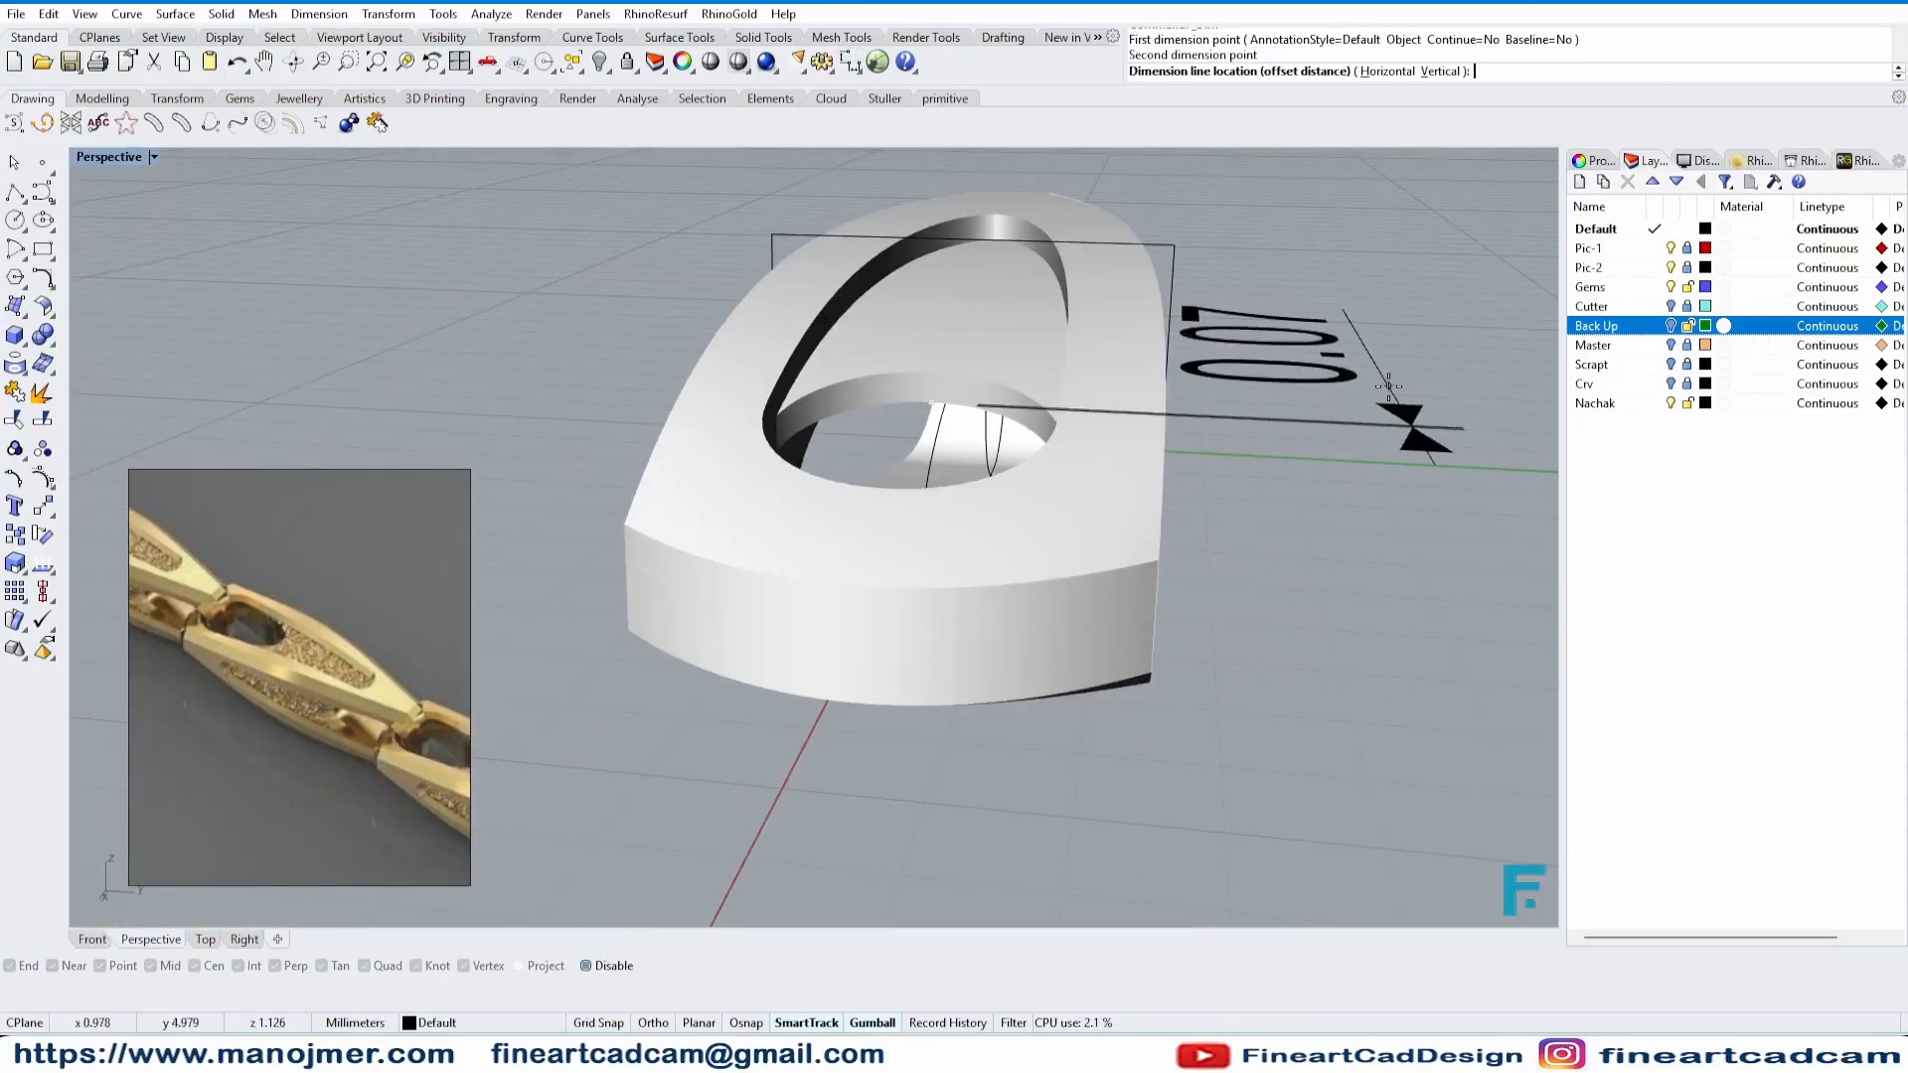
pyautogui.click(95, 939)
pyautogui.scroll(-6, 894, 581)
pyautogui.scroll(6, 899, 571)
pyautogui.press('Escape')
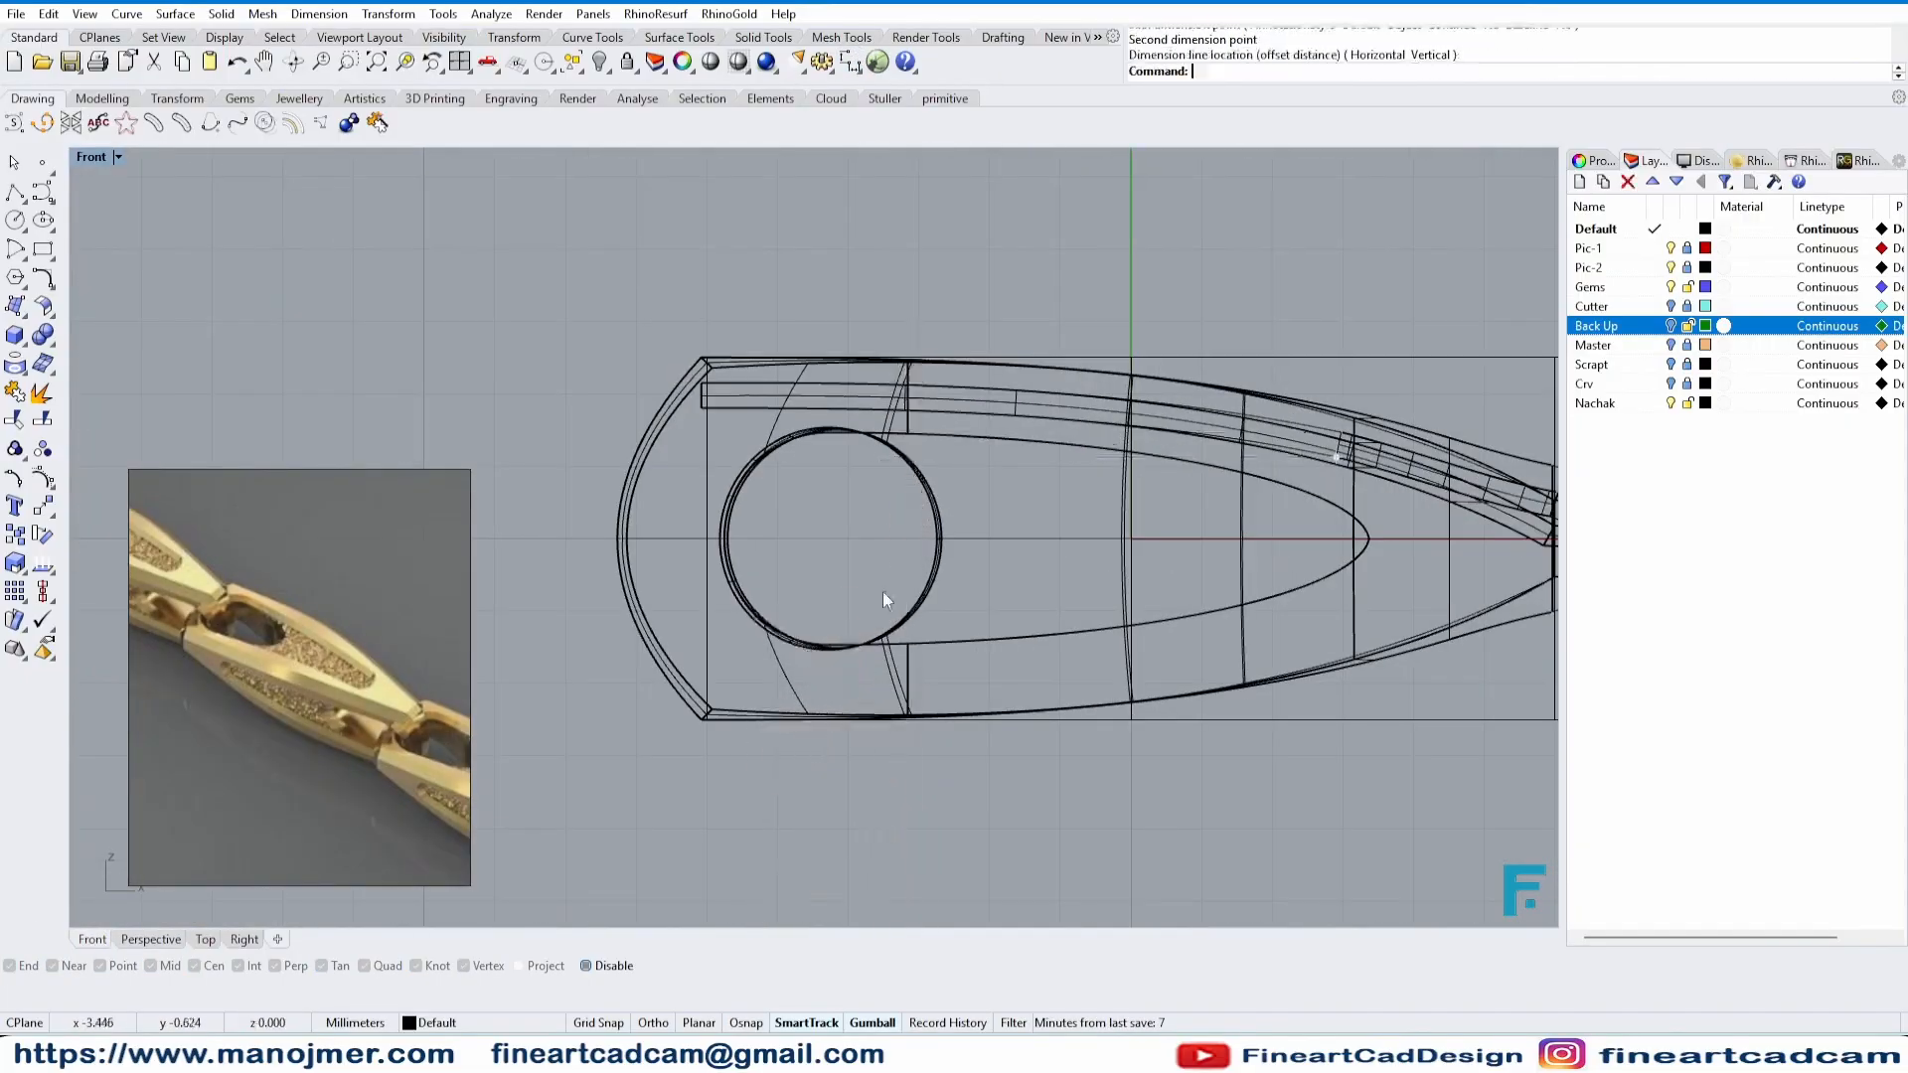
# - Move the thickened side plate inward along Y so it sinks slightly into the link
pyautogui.click(154, 939)
pyautogui.moveTo(1321, 586); pyautogui.dragTo(1053, 685, button='right')
pyautogui.click(831, 245)
pyautogui.moveTo(831, 248); pyautogui.dragTo(666, 174, button='right')
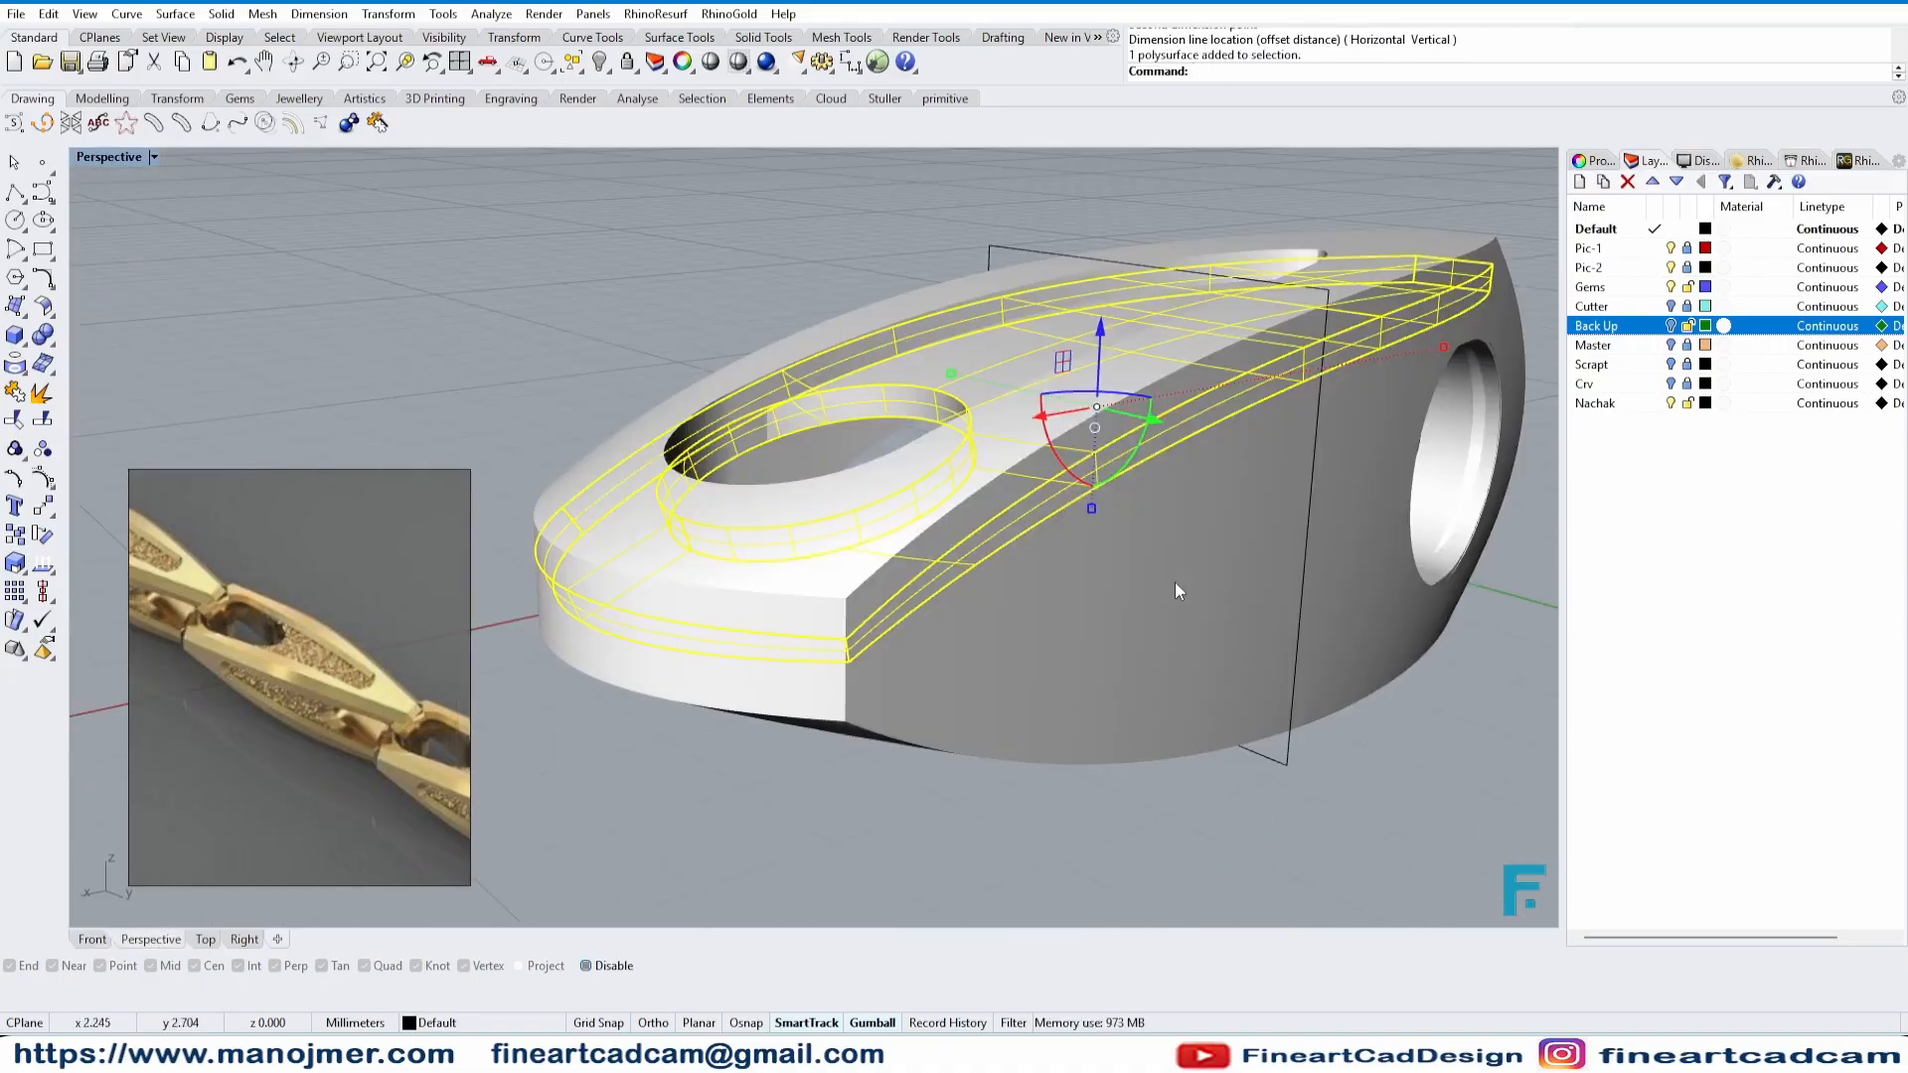
pyautogui.keyDown('shift'); pyautogui.click(1175, 582); pyautogui.keyUp('shift')
pyautogui.moveTo(1175, 583); pyautogui.dragTo(876, 469, button='right')
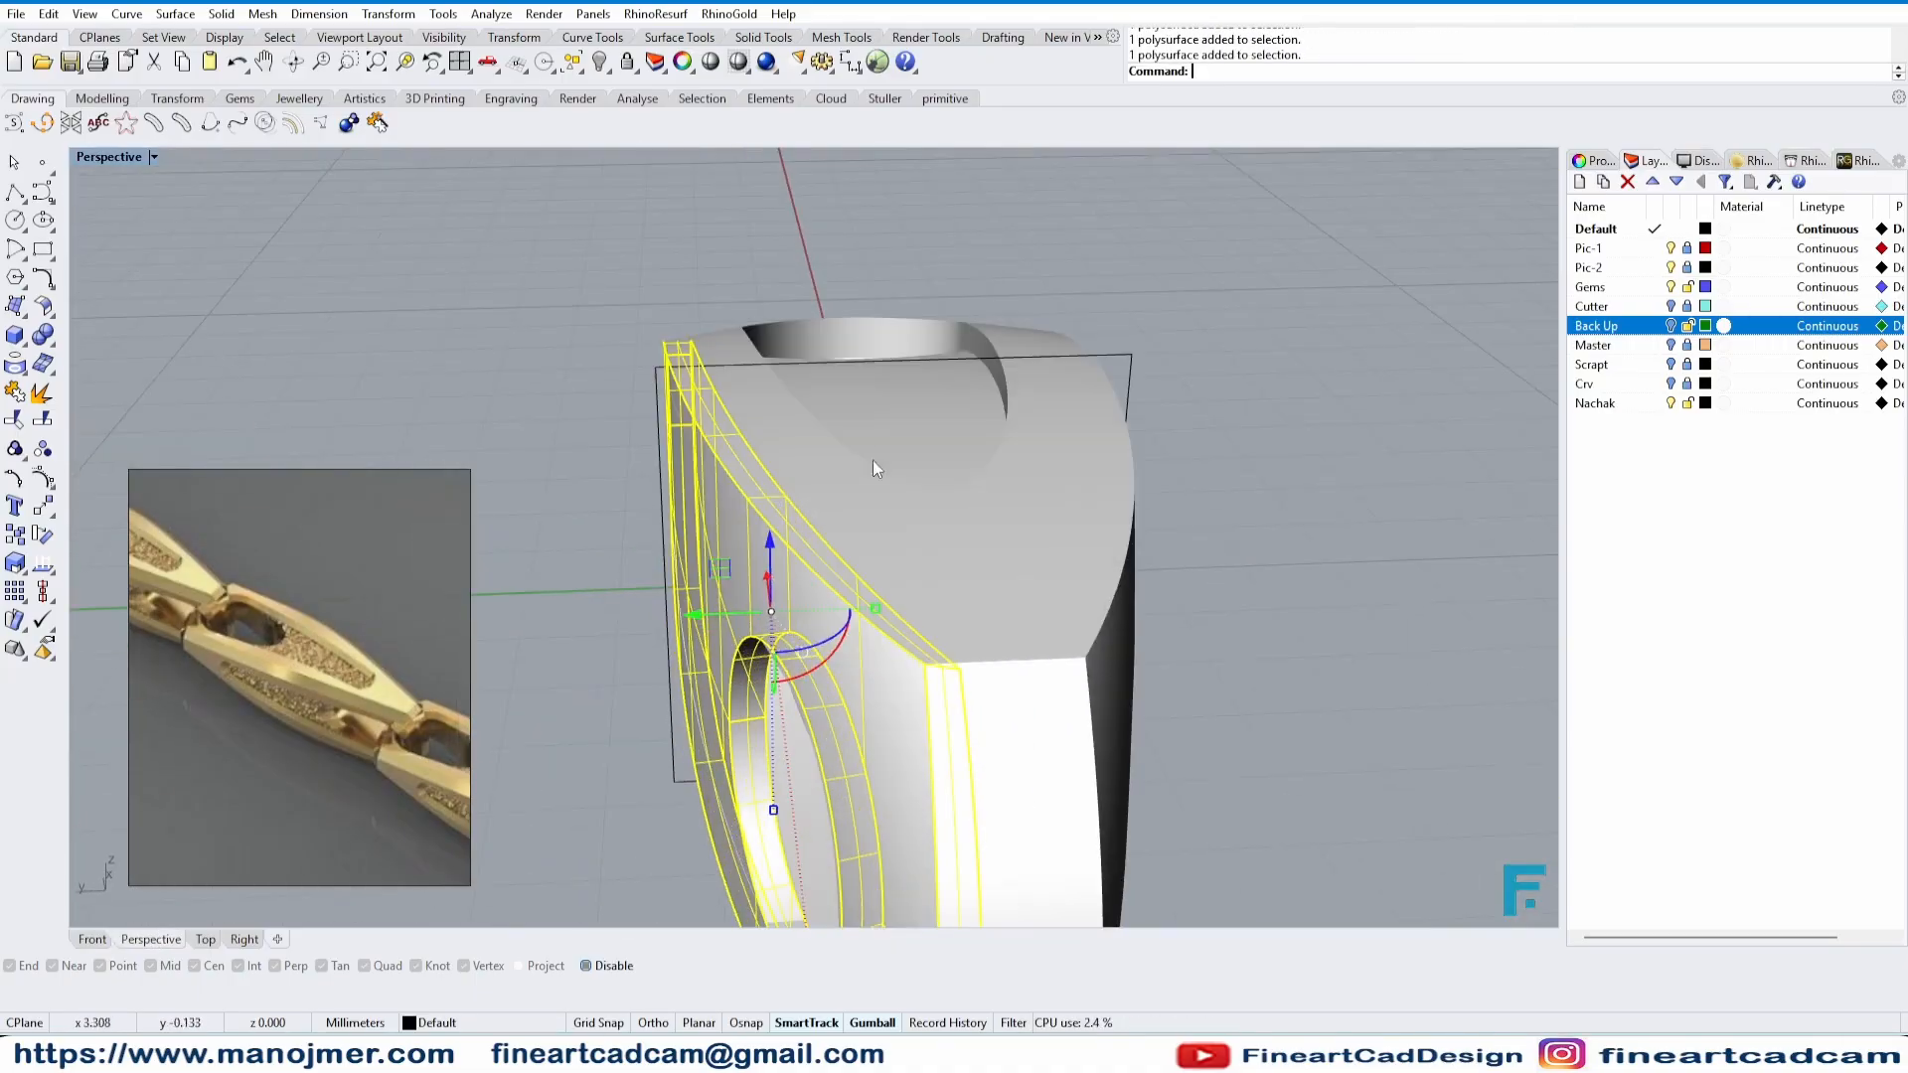
pyautogui.moveTo(682, 624); pyautogui.dragTo(742, 609)
pyautogui.press('Escape')
pyautogui.moveTo(742, 608); pyautogui.dragTo(577, 347, button='right')
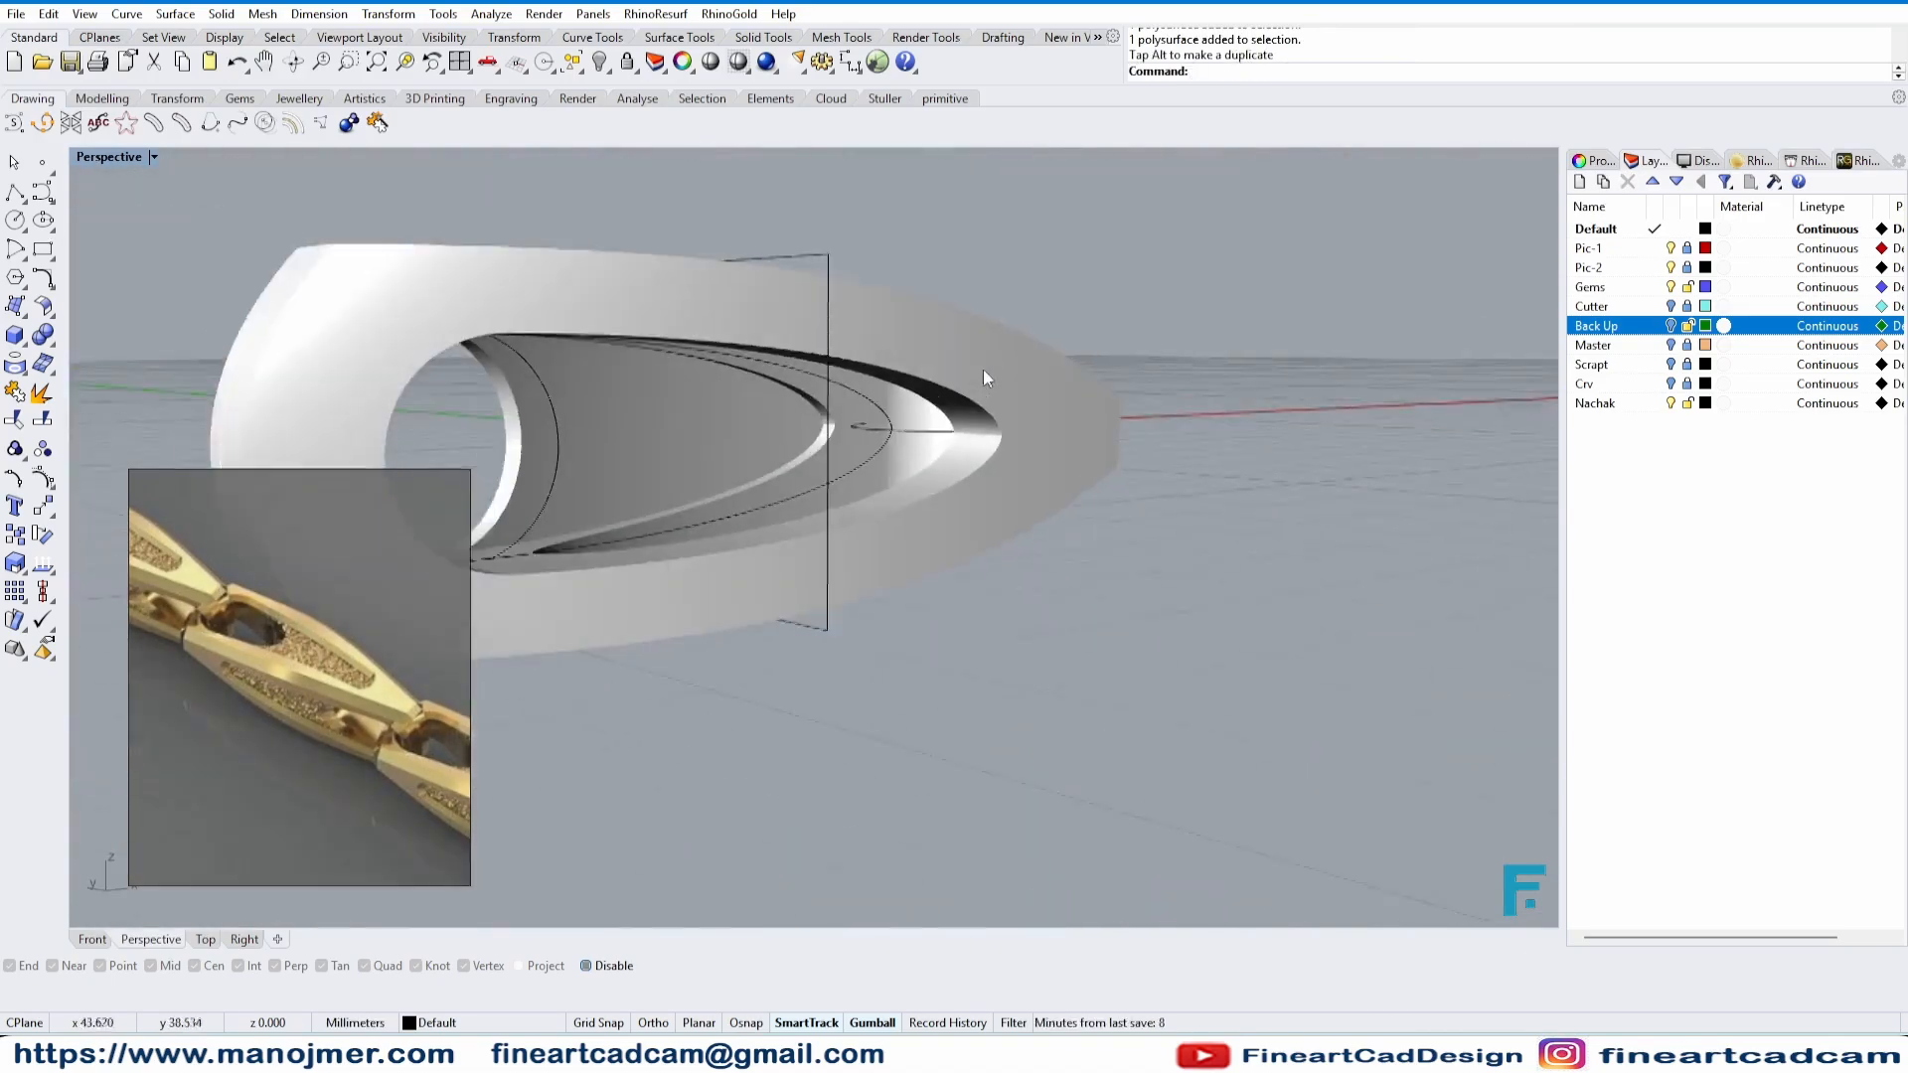
# - Chamfer the outer edges of the link body with a chamfer distance of 0.25
pyautogui.click(981, 370)
pyautogui.moveTo(984, 373); pyautogui.dragTo(1552, 510, button='right')
pyautogui.press('Escape')
pyautogui.scroll(-5, 1065, 566)
pyautogui.moveTo(373, 549); pyautogui.dragTo(1079, 490, button='right')
pyautogui.scroll(4, 1065, 566)
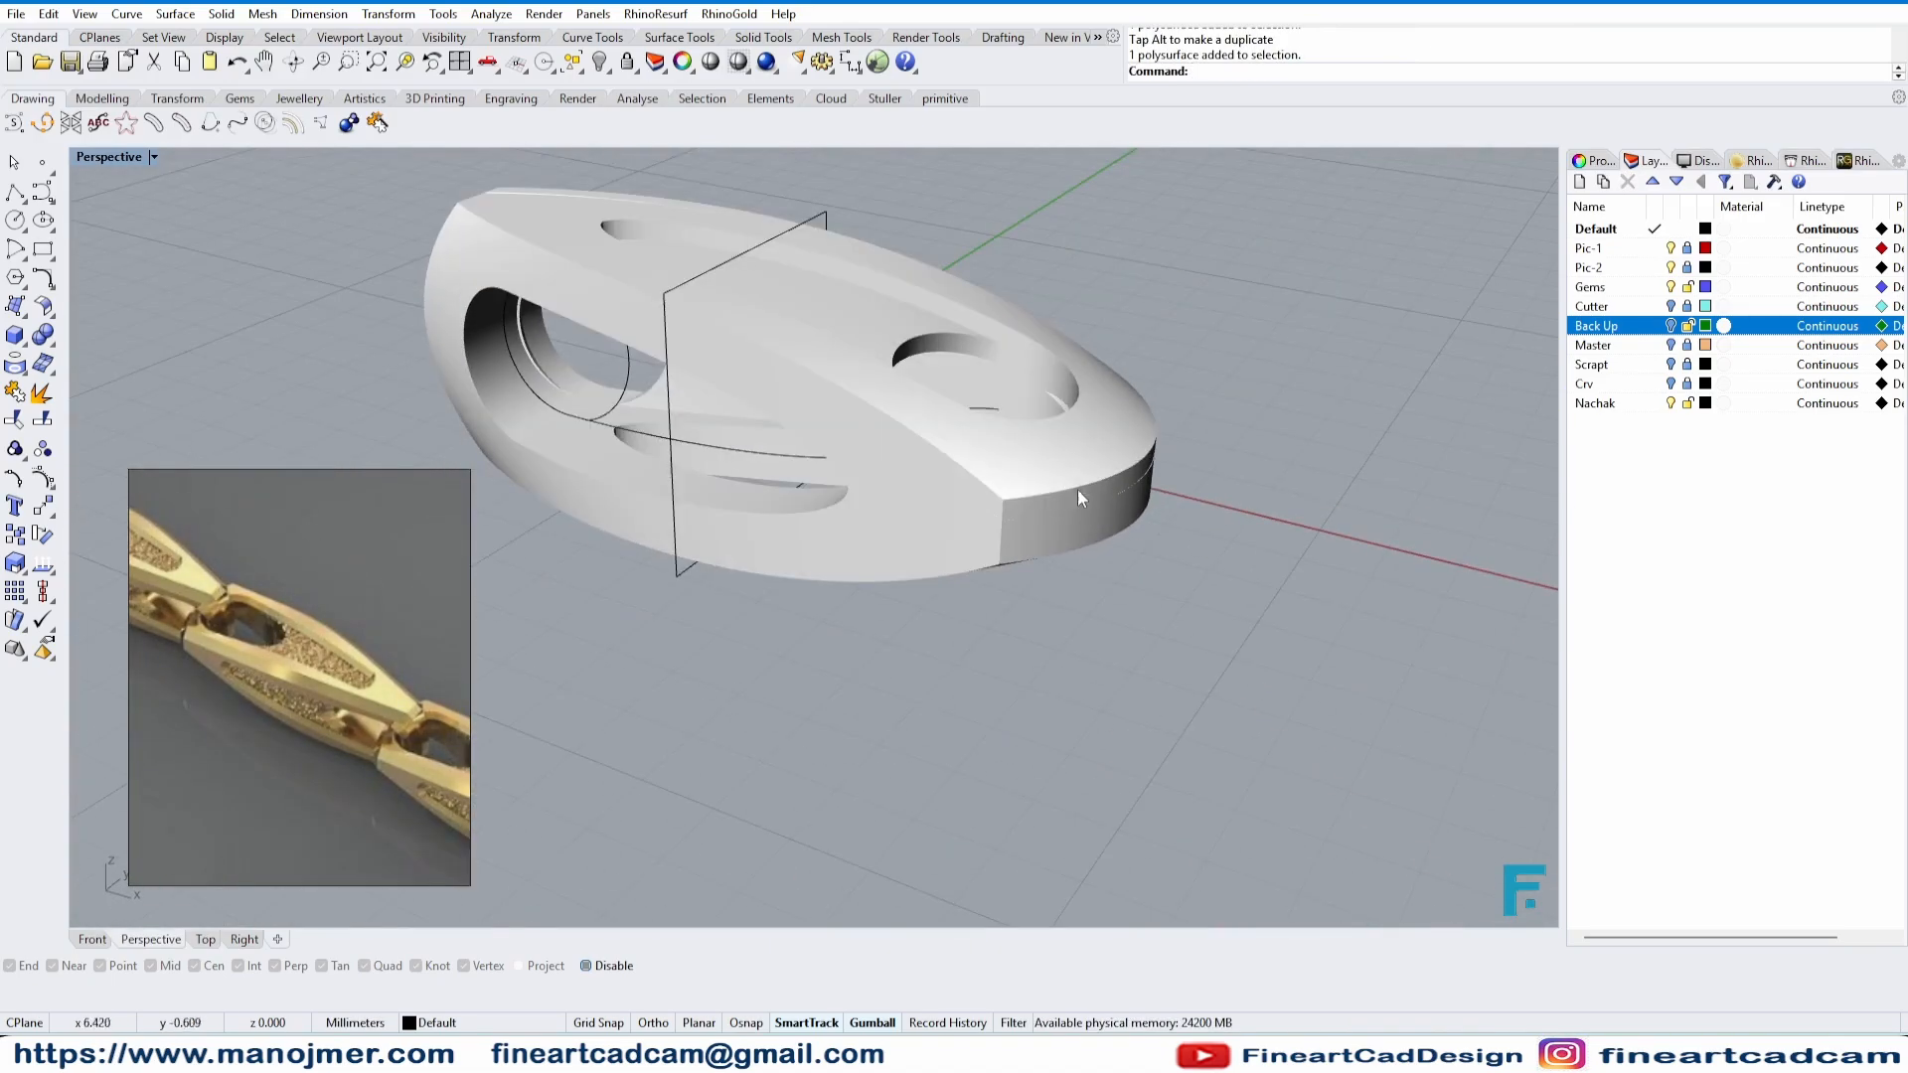
pyautogui.click(1459, 59)
pyautogui.write('0.25')
pyautogui.press('Return')
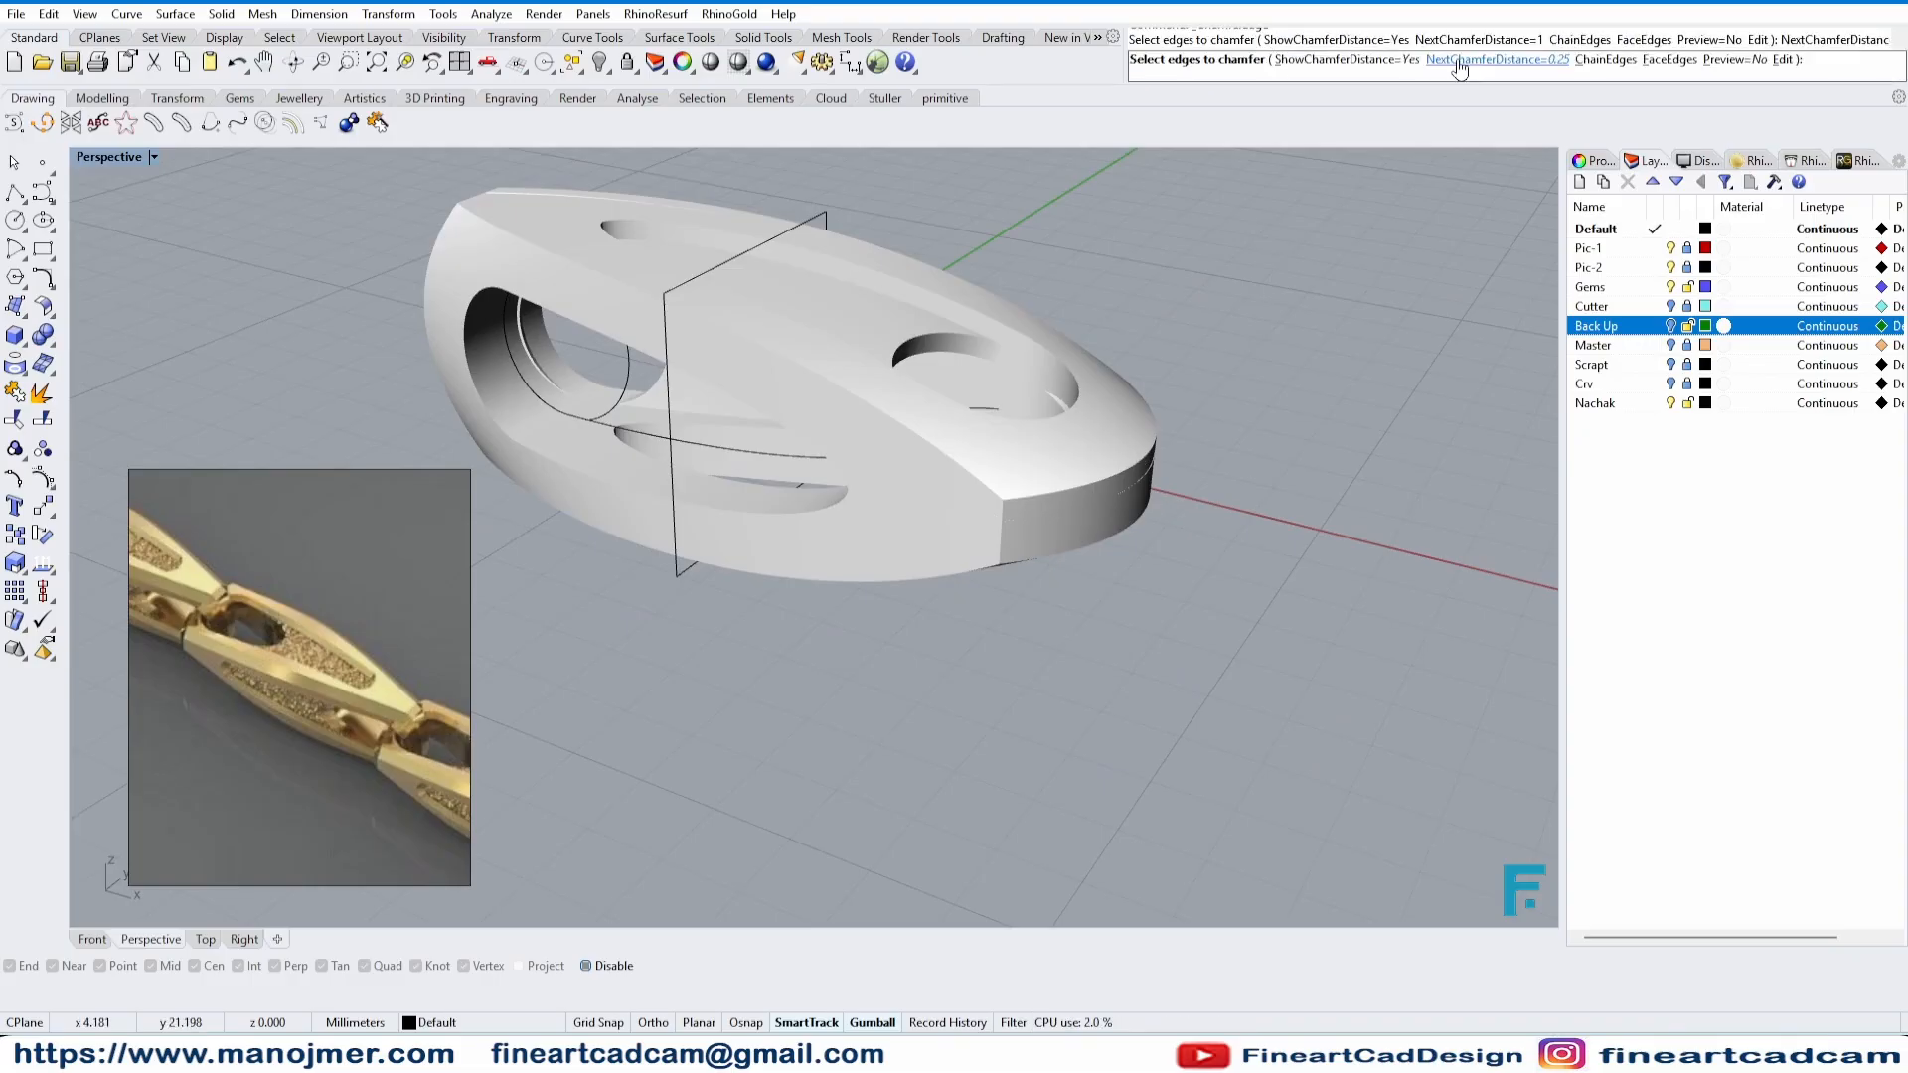
pyautogui.click(1023, 499)
pyautogui.moveTo(987, 552); pyautogui.dragTo(837, 535, button='right')
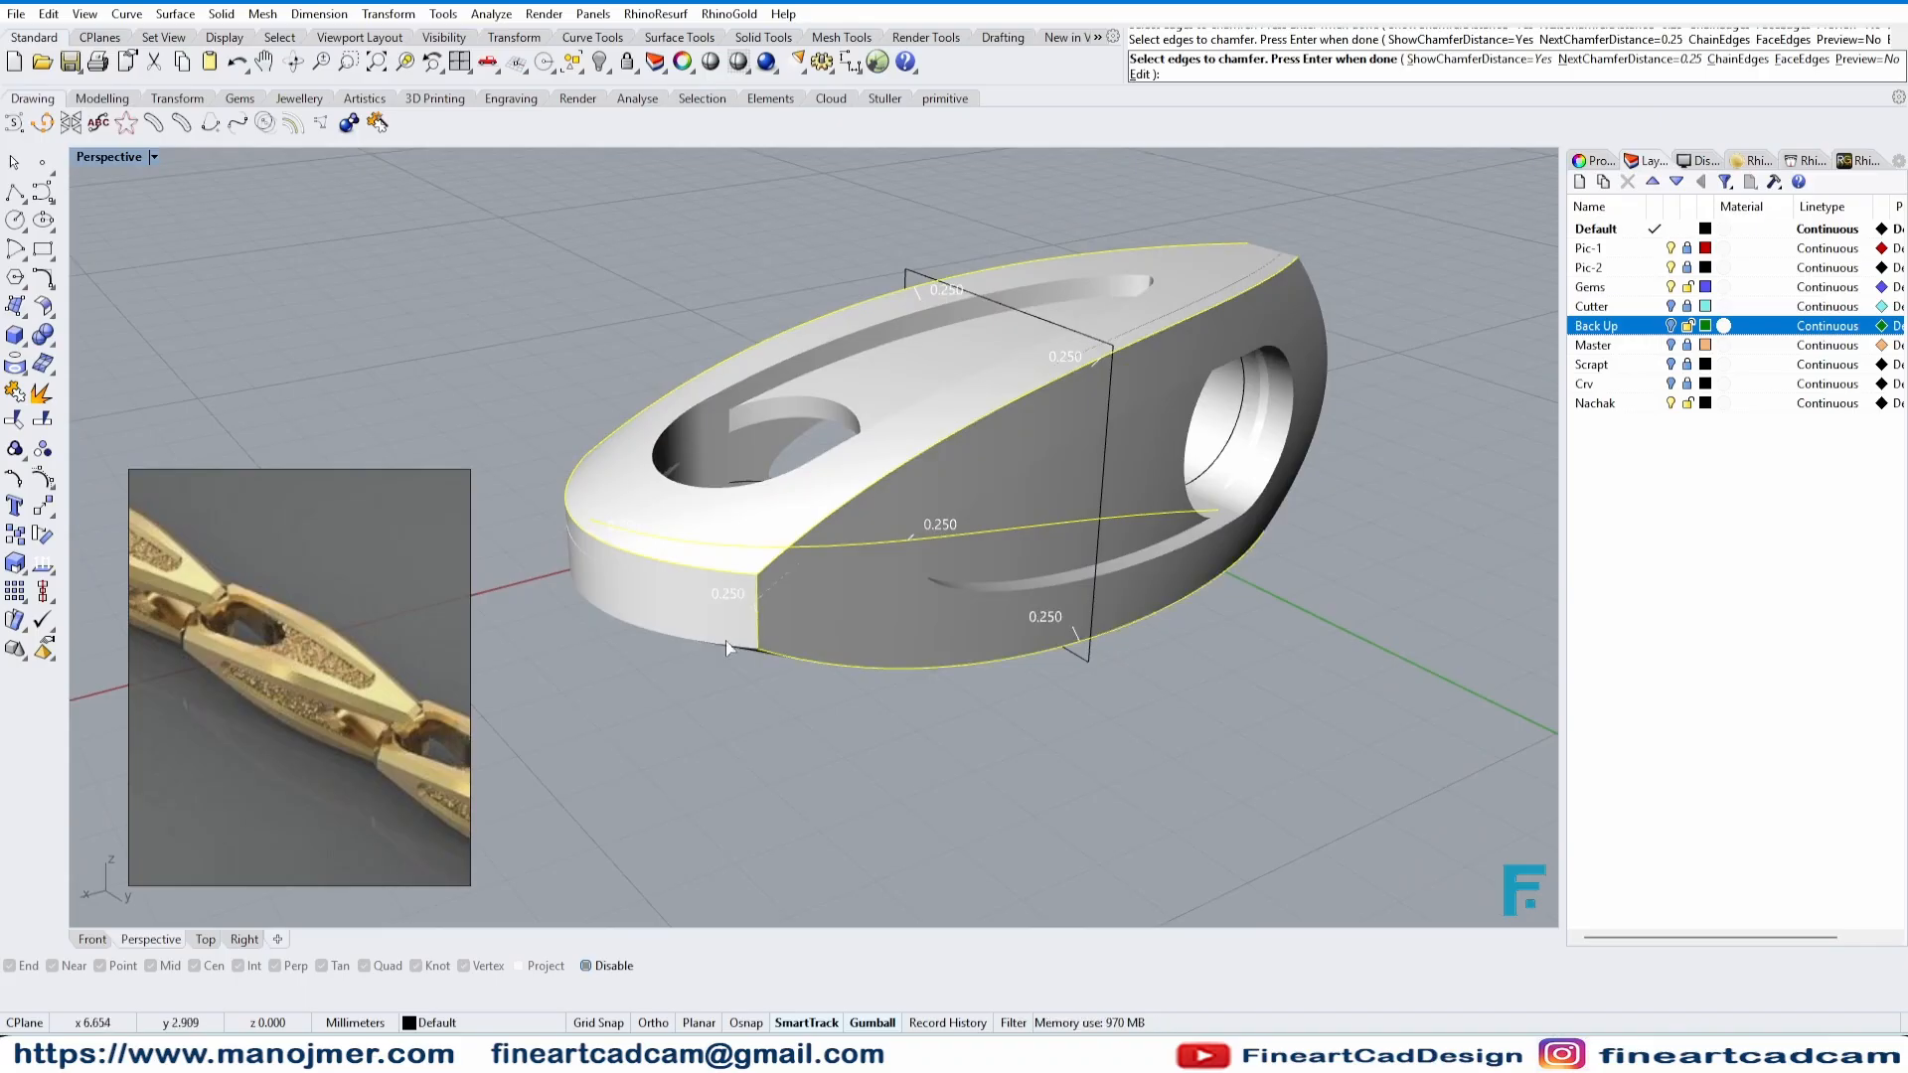
pyautogui.moveTo(727, 644); pyautogui.dragTo(1290, 633, button='right')
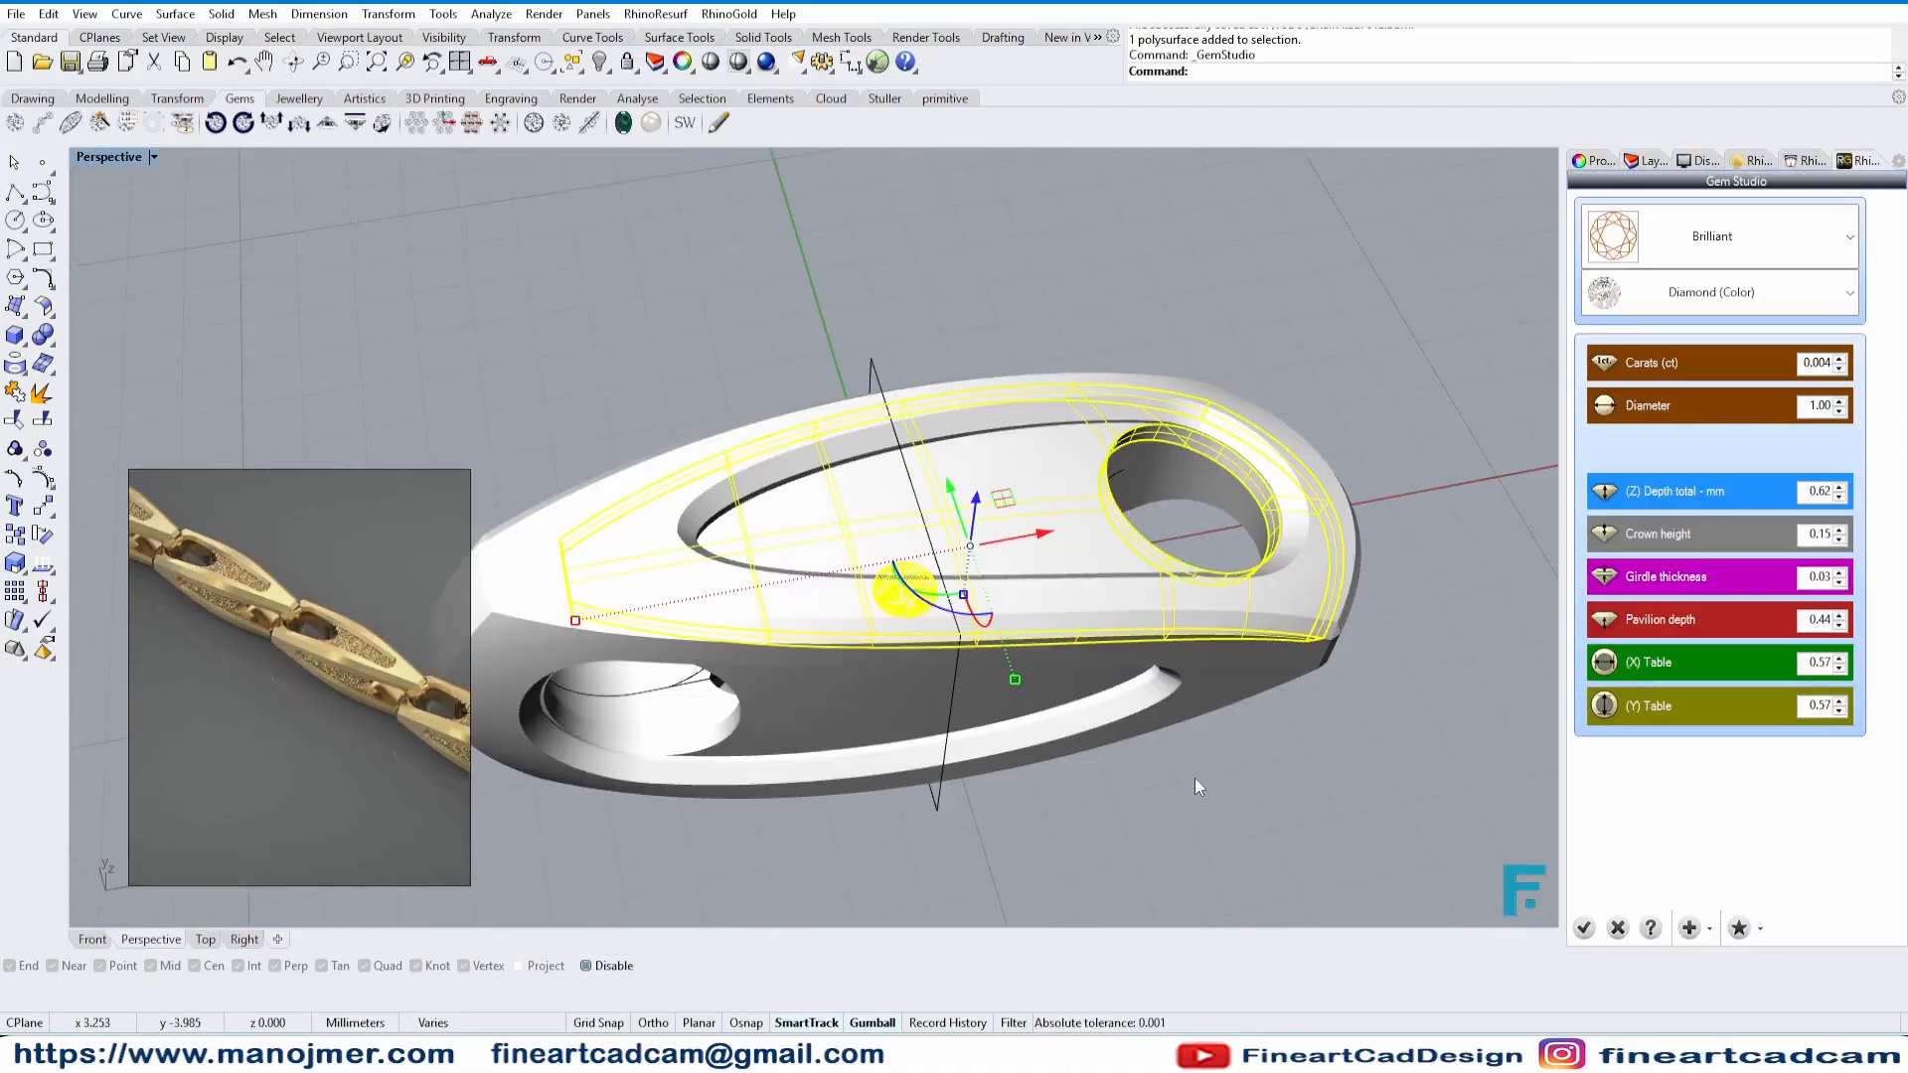
# - Create a 1.00 mm brilliant-cut diamond and raise it along Z into the top plate
pyautogui.moveTo(1194, 778); pyautogui.dragTo(1083, 559, button='right')
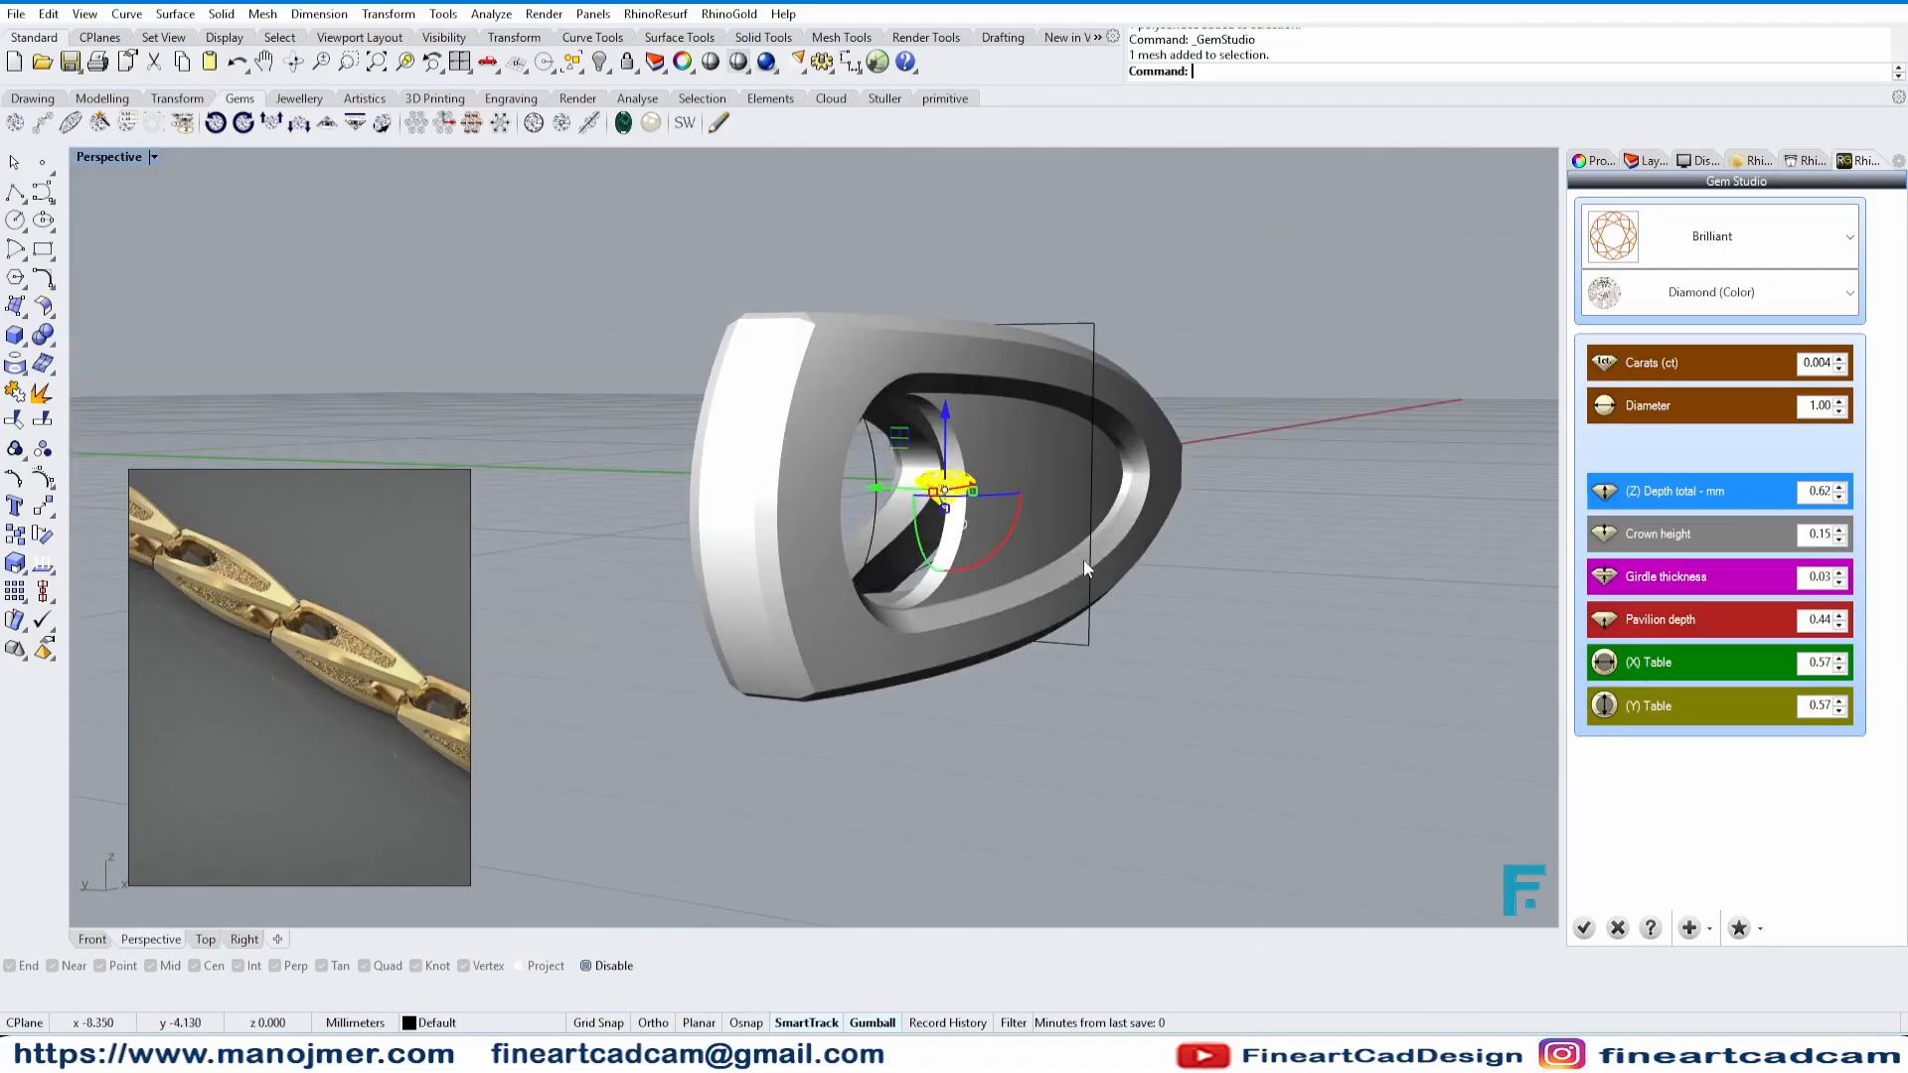
pyautogui.click(1584, 928)
pyautogui.click(204, 940)
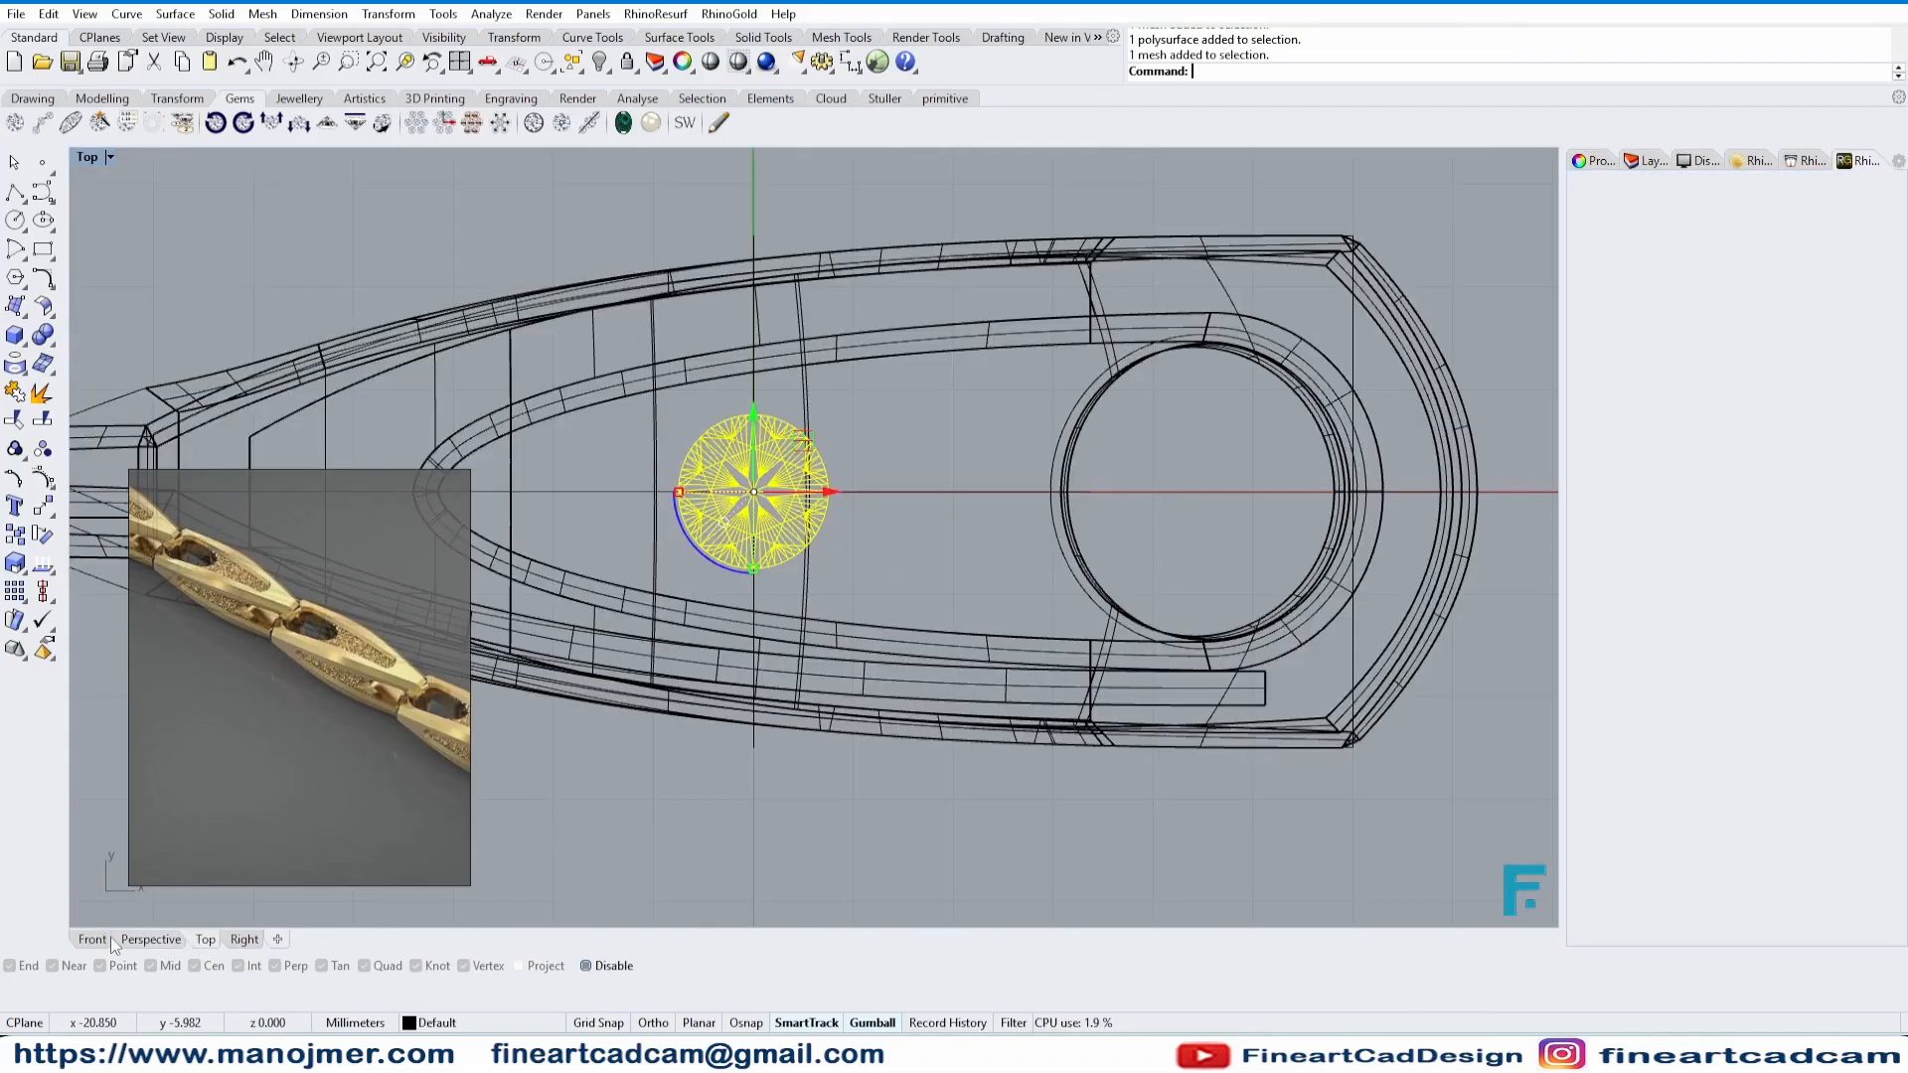
pyautogui.click(108, 938)
pyautogui.scroll(6, 1119, 468)
pyautogui.moveTo(1118, 468); pyautogui.dragTo(987, 579, button='right')
pyautogui.moveTo(987, 579); pyautogui.dragTo(984, 351)
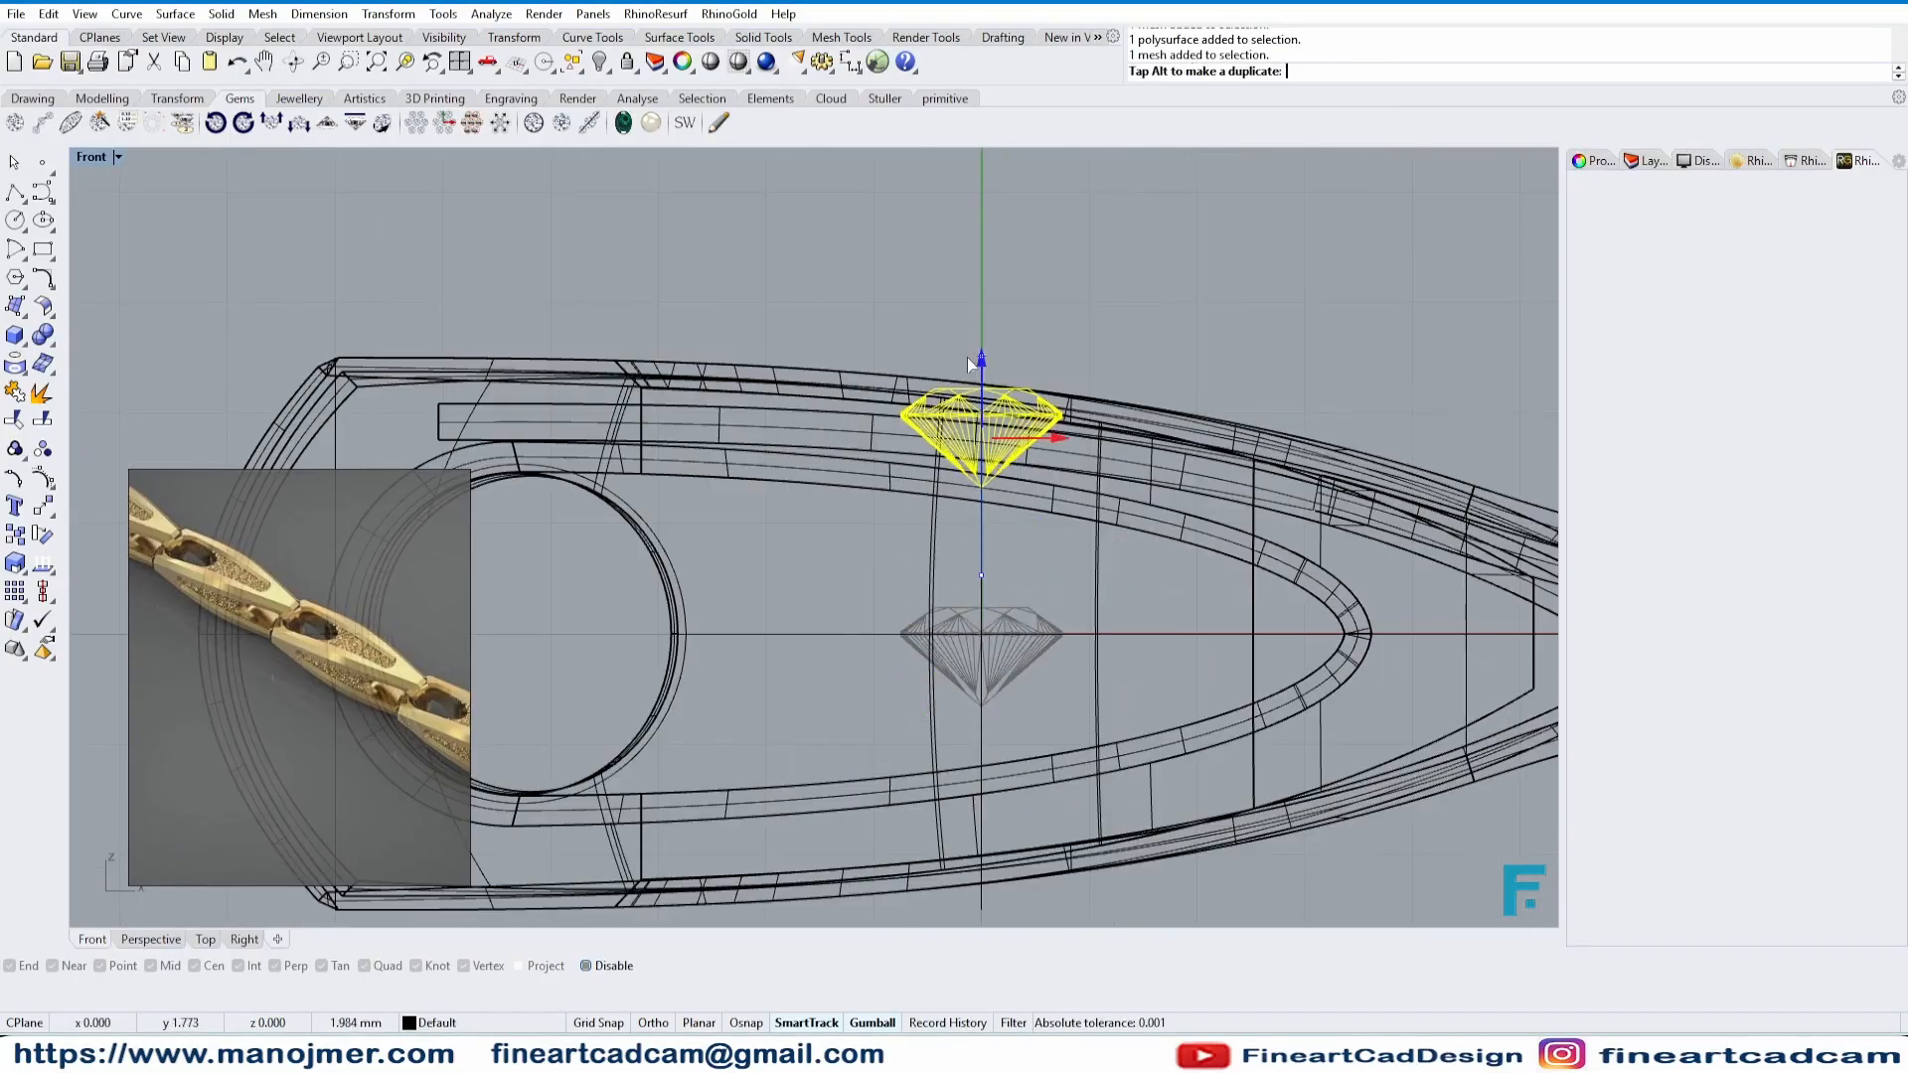
pyautogui.scroll(5, 989, 350)
pyautogui.moveTo(950, 537); pyautogui.dragTo(950, 553)
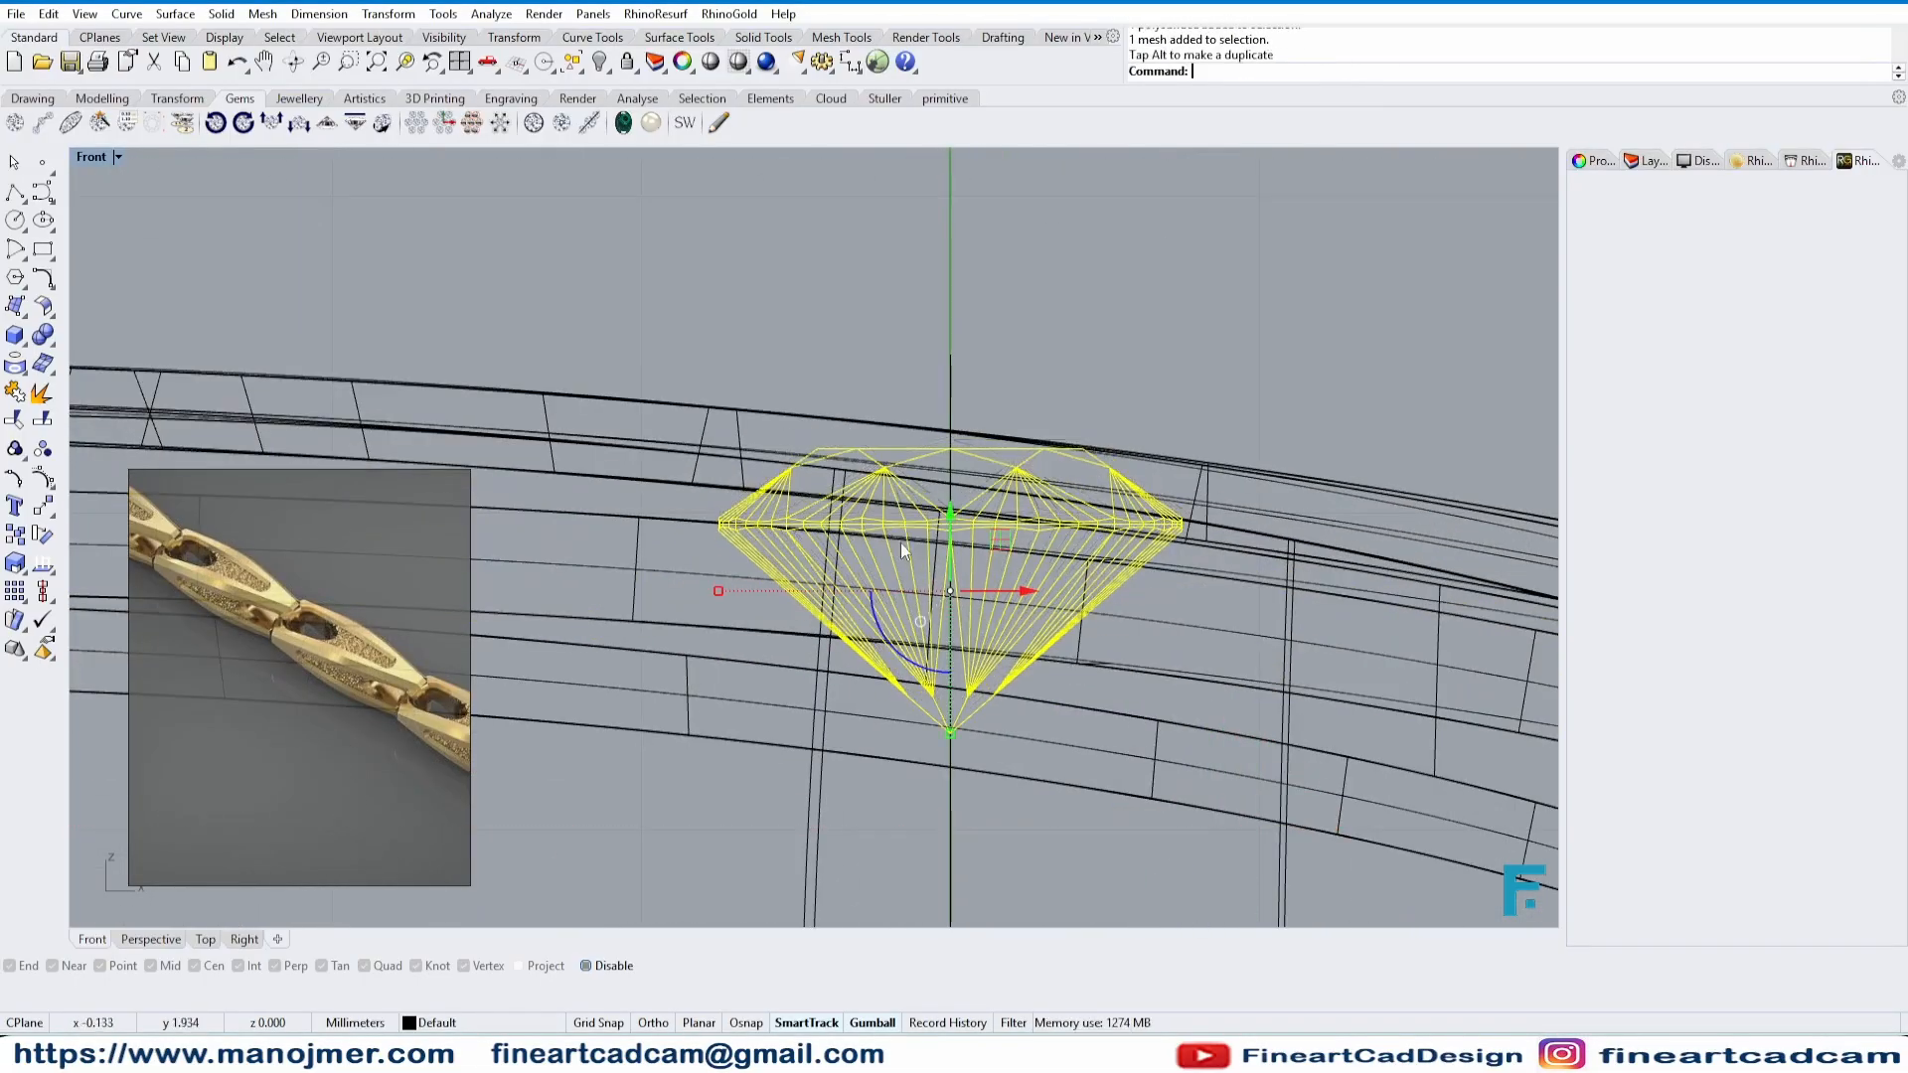
# - Move the gem along X toward the top plate's round hole and lower it to the sloping plate surface
pyautogui.click(149, 939)
pyautogui.moveTo(477, 788); pyautogui.dragTo(522, 850, button='right')
pyautogui.scroll(4, 732, 653)
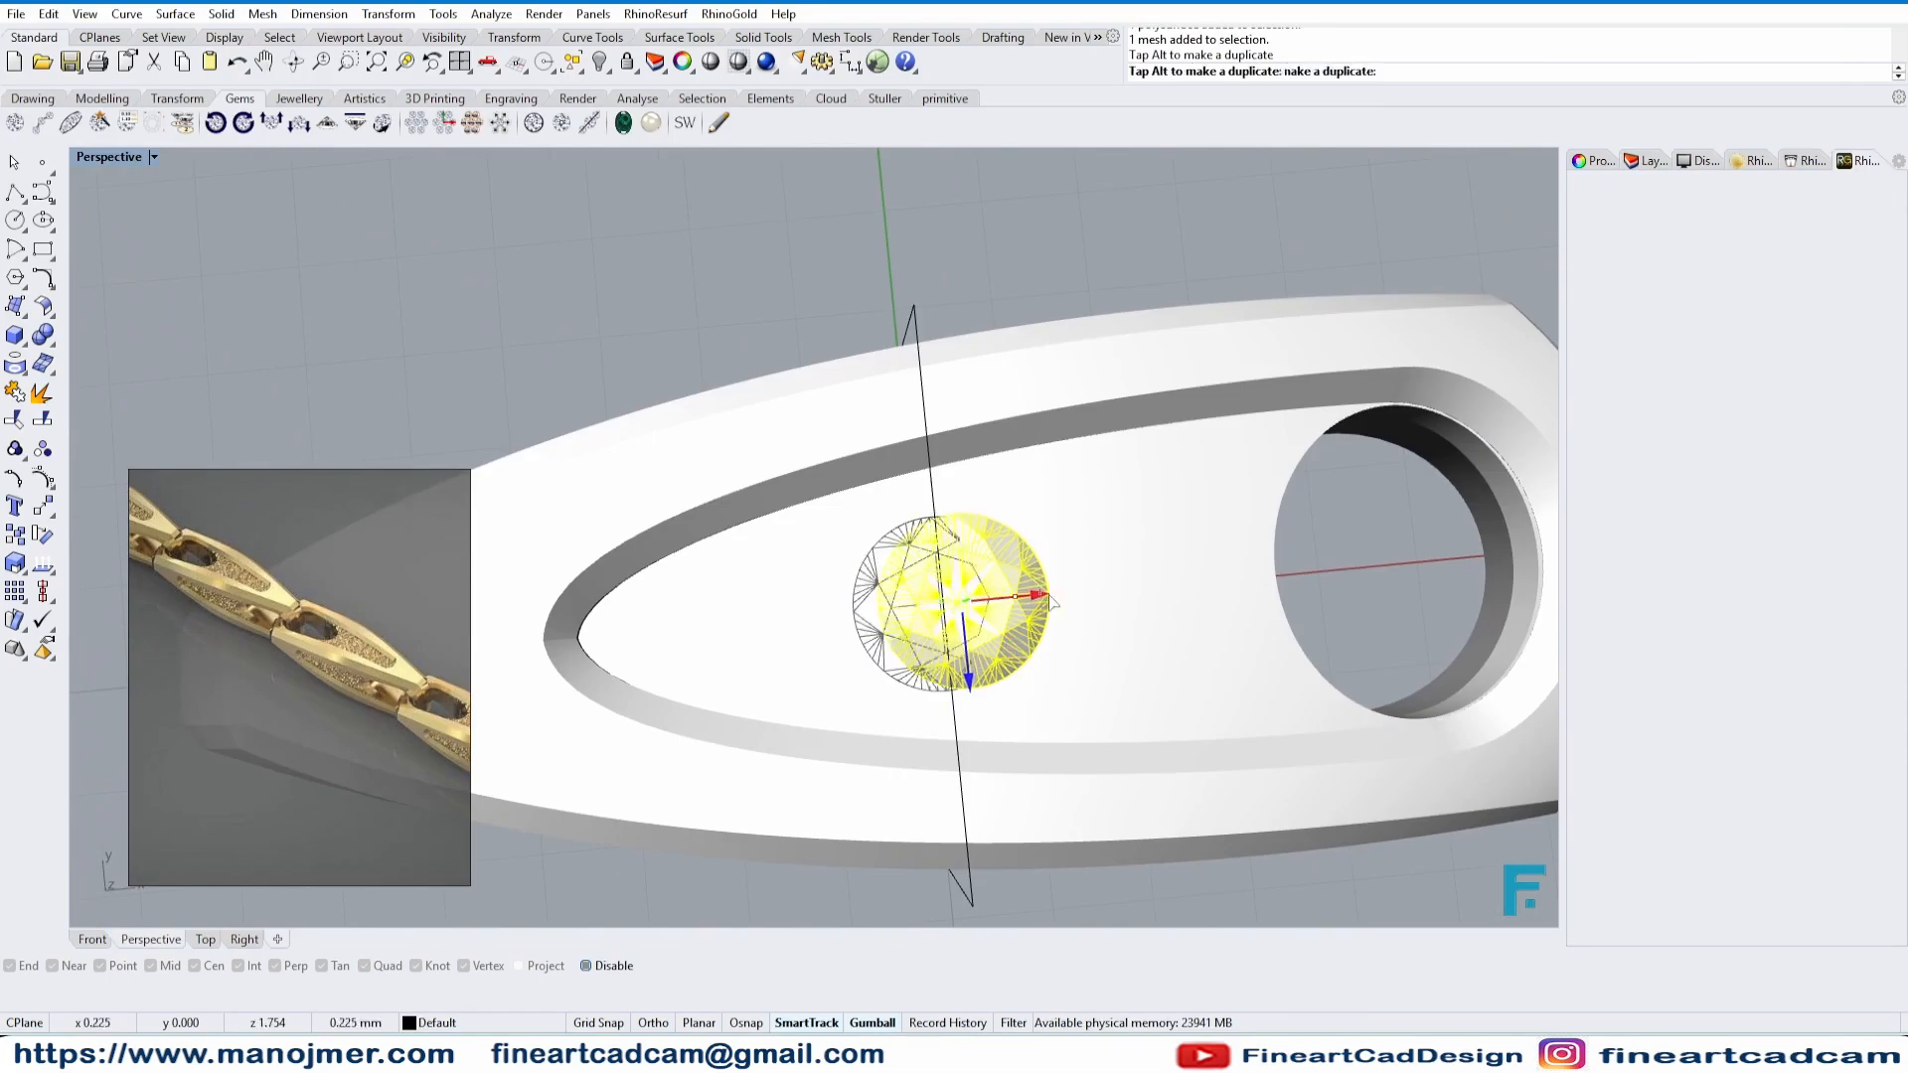
pyautogui.moveTo(1244, 589); pyautogui.dragTo(1252, 588)
pyautogui.moveTo(1239, 616); pyautogui.dragTo(1160, 423, button='right')
pyautogui.scroll(6, 1160, 397)
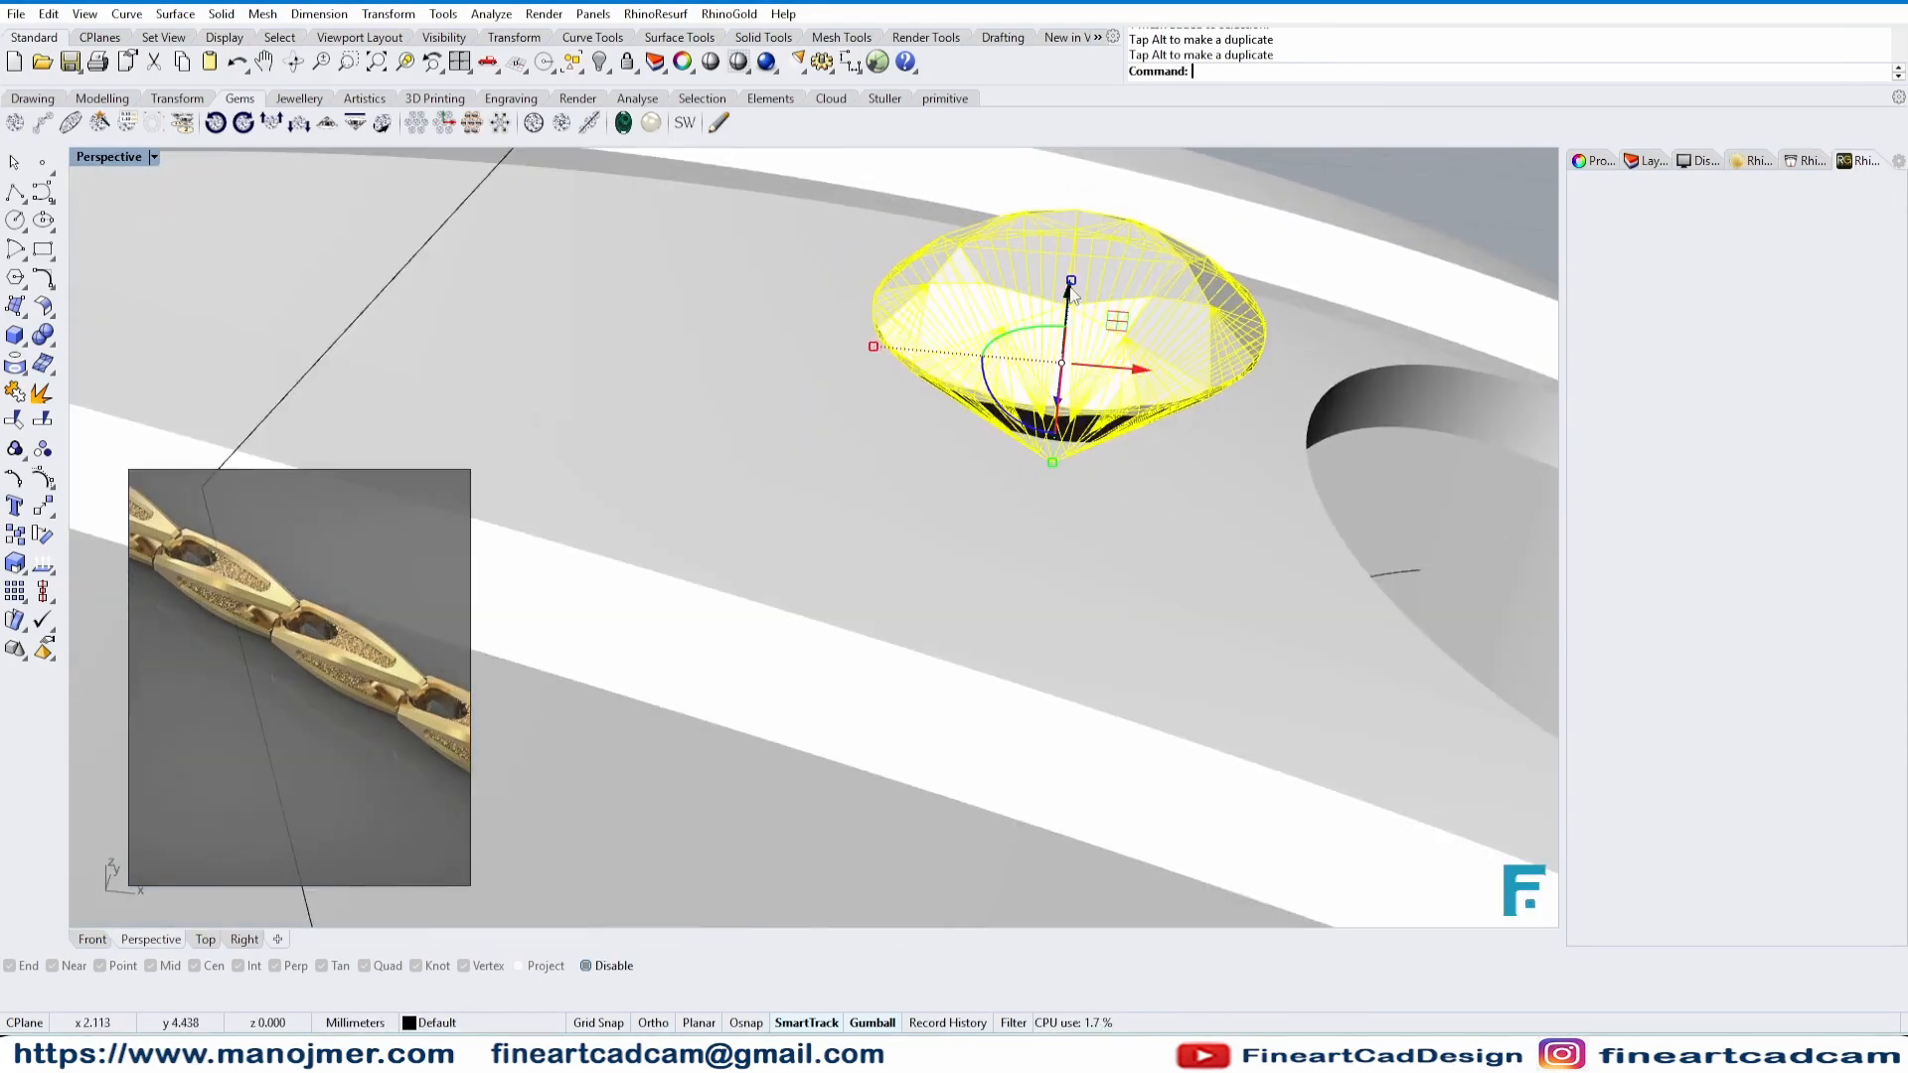
pyautogui.click(93, 939)
pyautogui.scroll(4, 1061, 624)
pyautogui.moveTo(967, 450); pyautogui.dragTo(895, 529)
pyautogui.click(641, 515)
pyautogui.scroll(-6, 950, 599)
pyautogui.scroll(4, 995, 595)
pyautogui.moveTo(995, 595); pyautogui.dragTo(1087, 630, button='right')
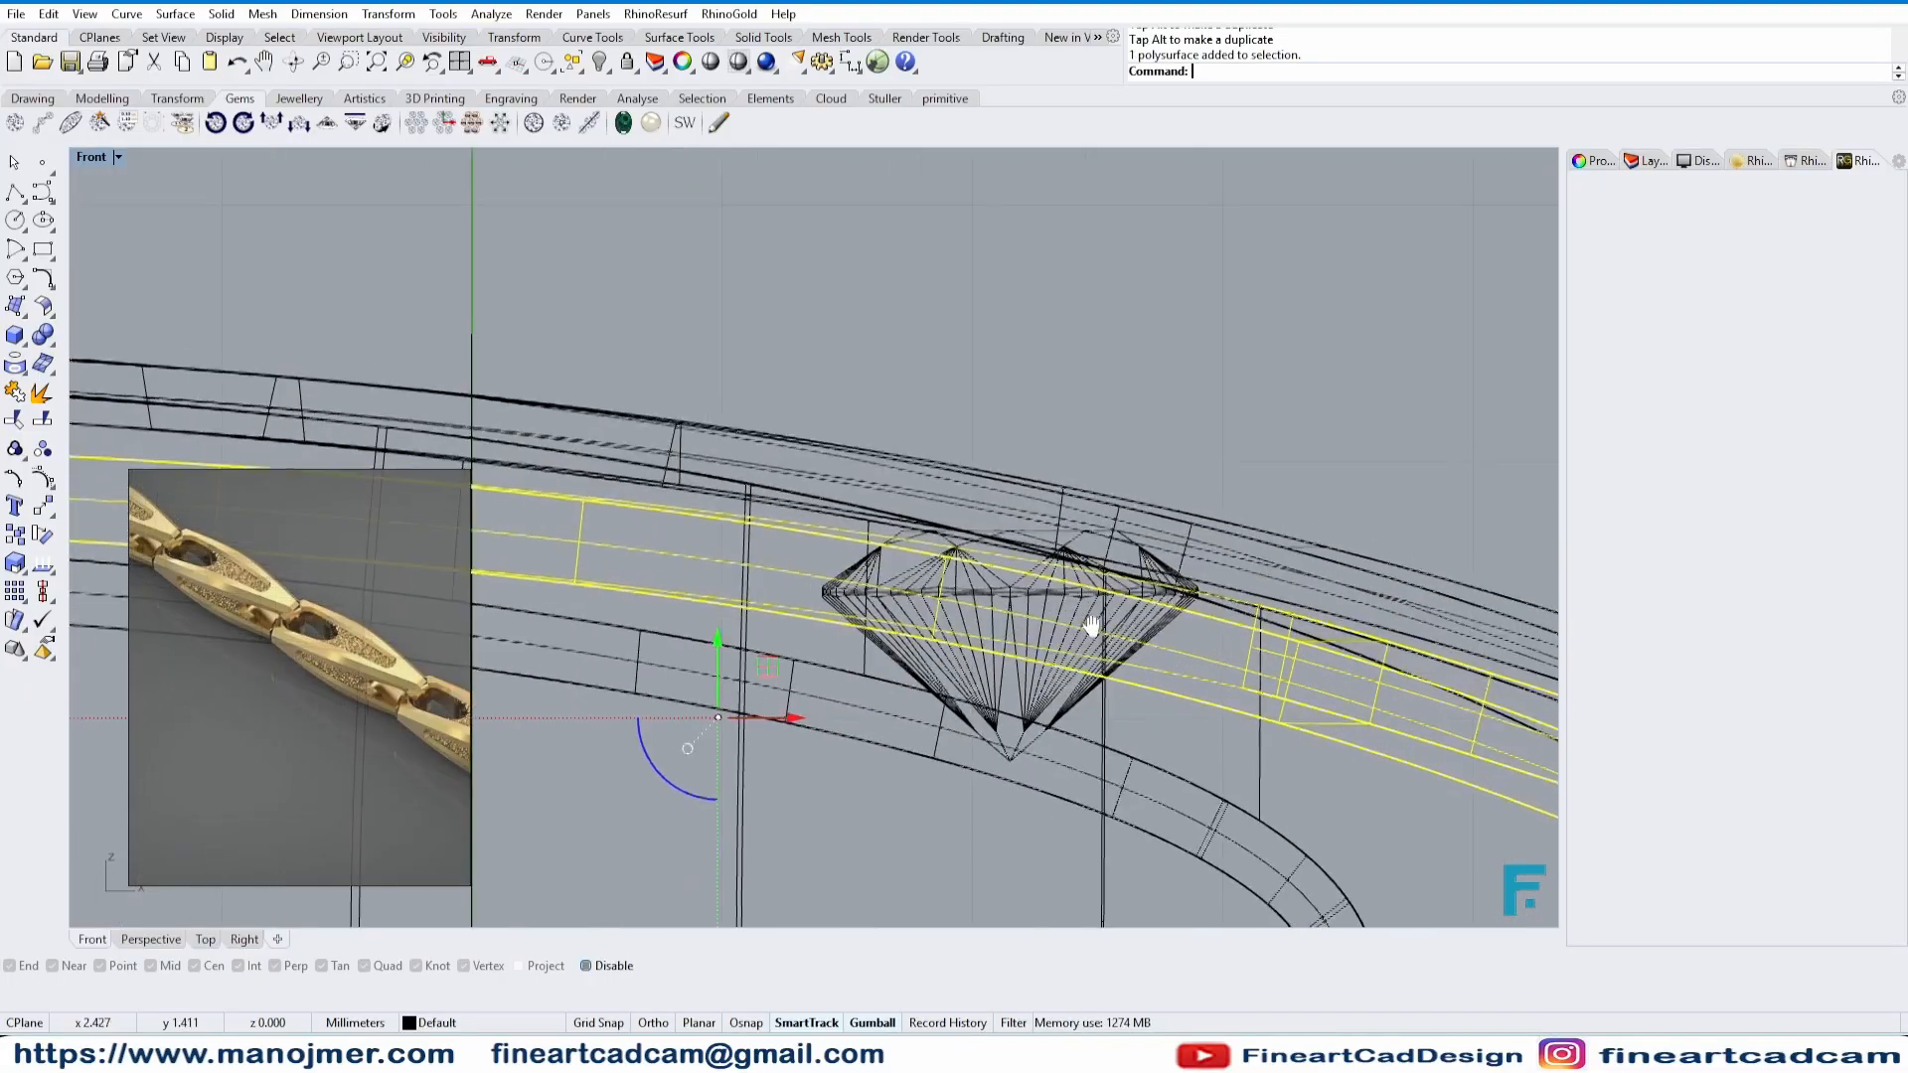
# - Rotate the gem in the Front view to follow the plate's slope, removing the unrotated original
pyautogui.write('RR')
pyautogui.click(1085, 628)
pyautogui.press('Escape')
pyautogui.click(1131, 614)
pyautogui.scroll(4, 1134, 612)
pyautogui.moveTo(943, 592); pyautogui.dragTo(942, 615)
pyautogui.write('RR')
pyautogui.click(602, 600)
pyautogui.click(658, 476)
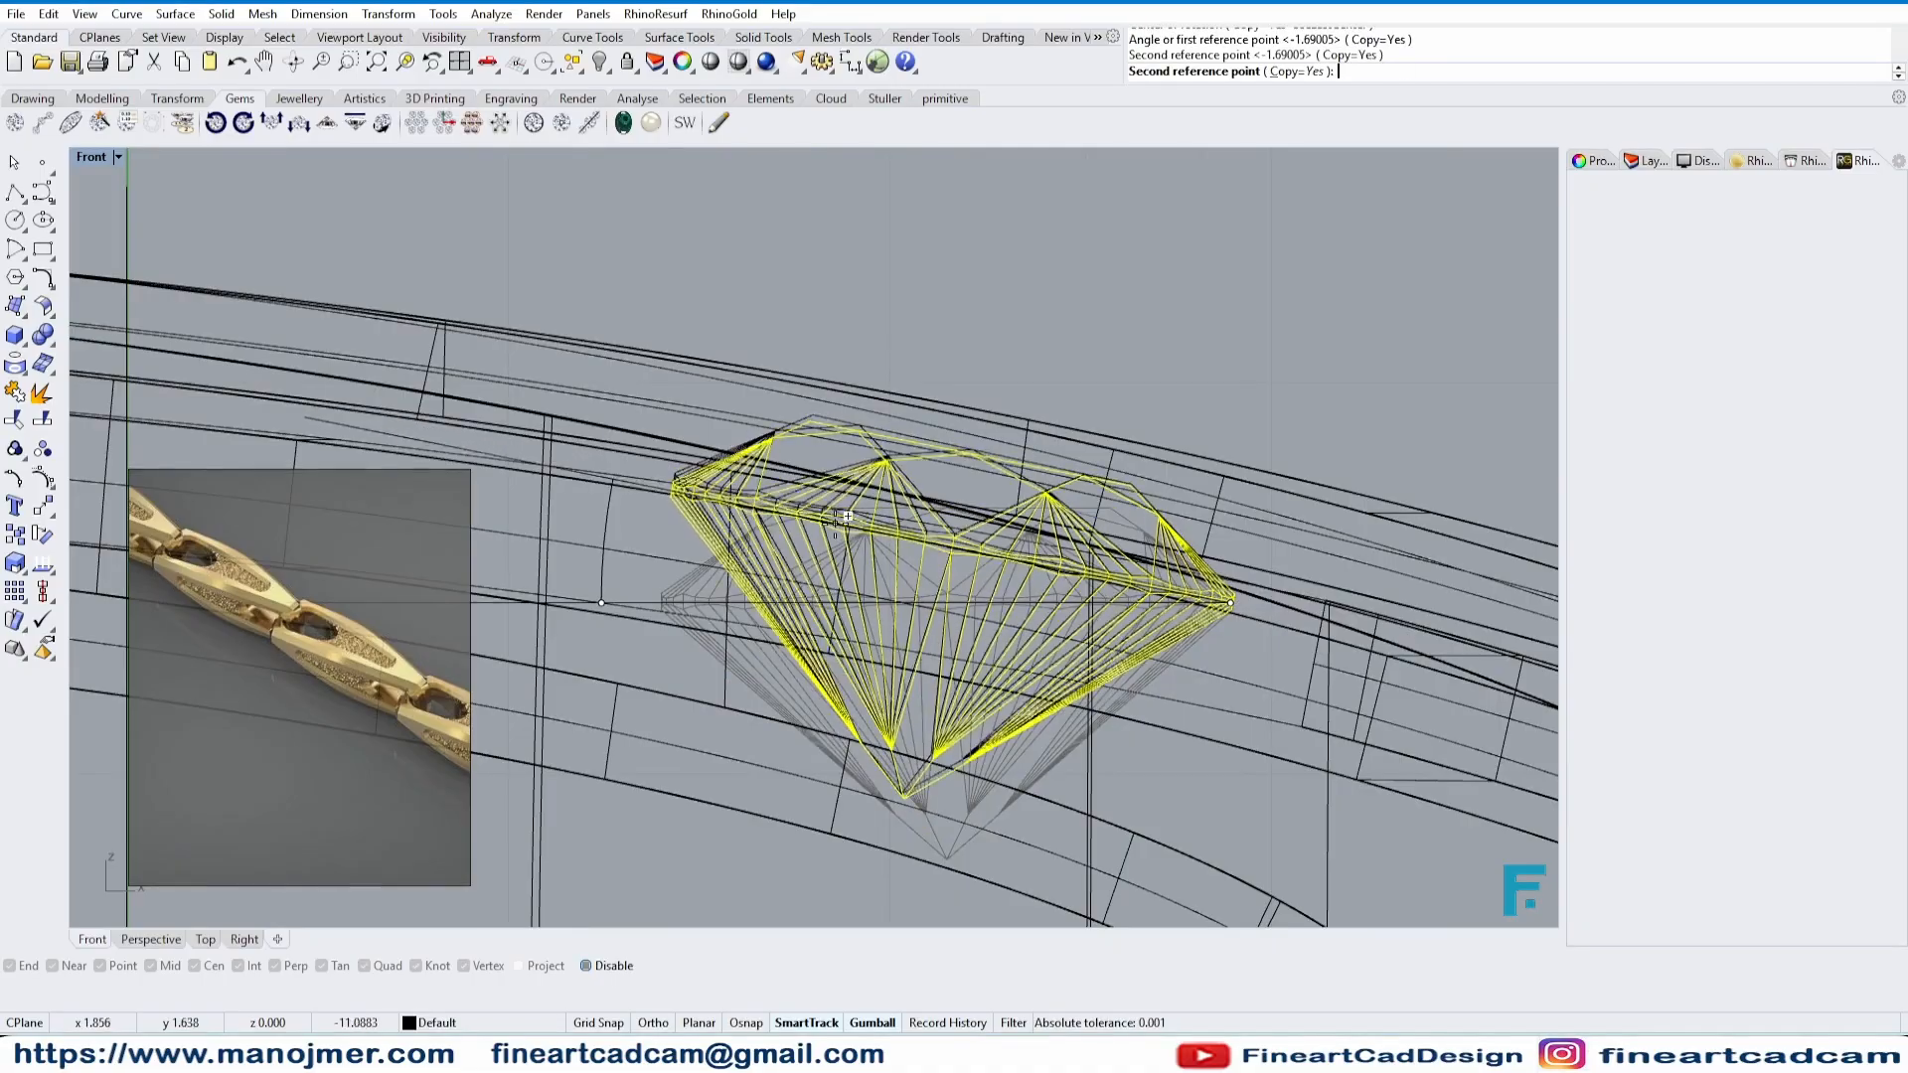
pyautogui.rightClick(847, 521)
pyautogui.press('Delete')
pyautogui.click(838, 609)
pyautogui.click(914, 681)
pyautogui.press('Escape')
pyautogui.moveTo(689, 604); pyautogui.dragTo(928, 623, button='right')
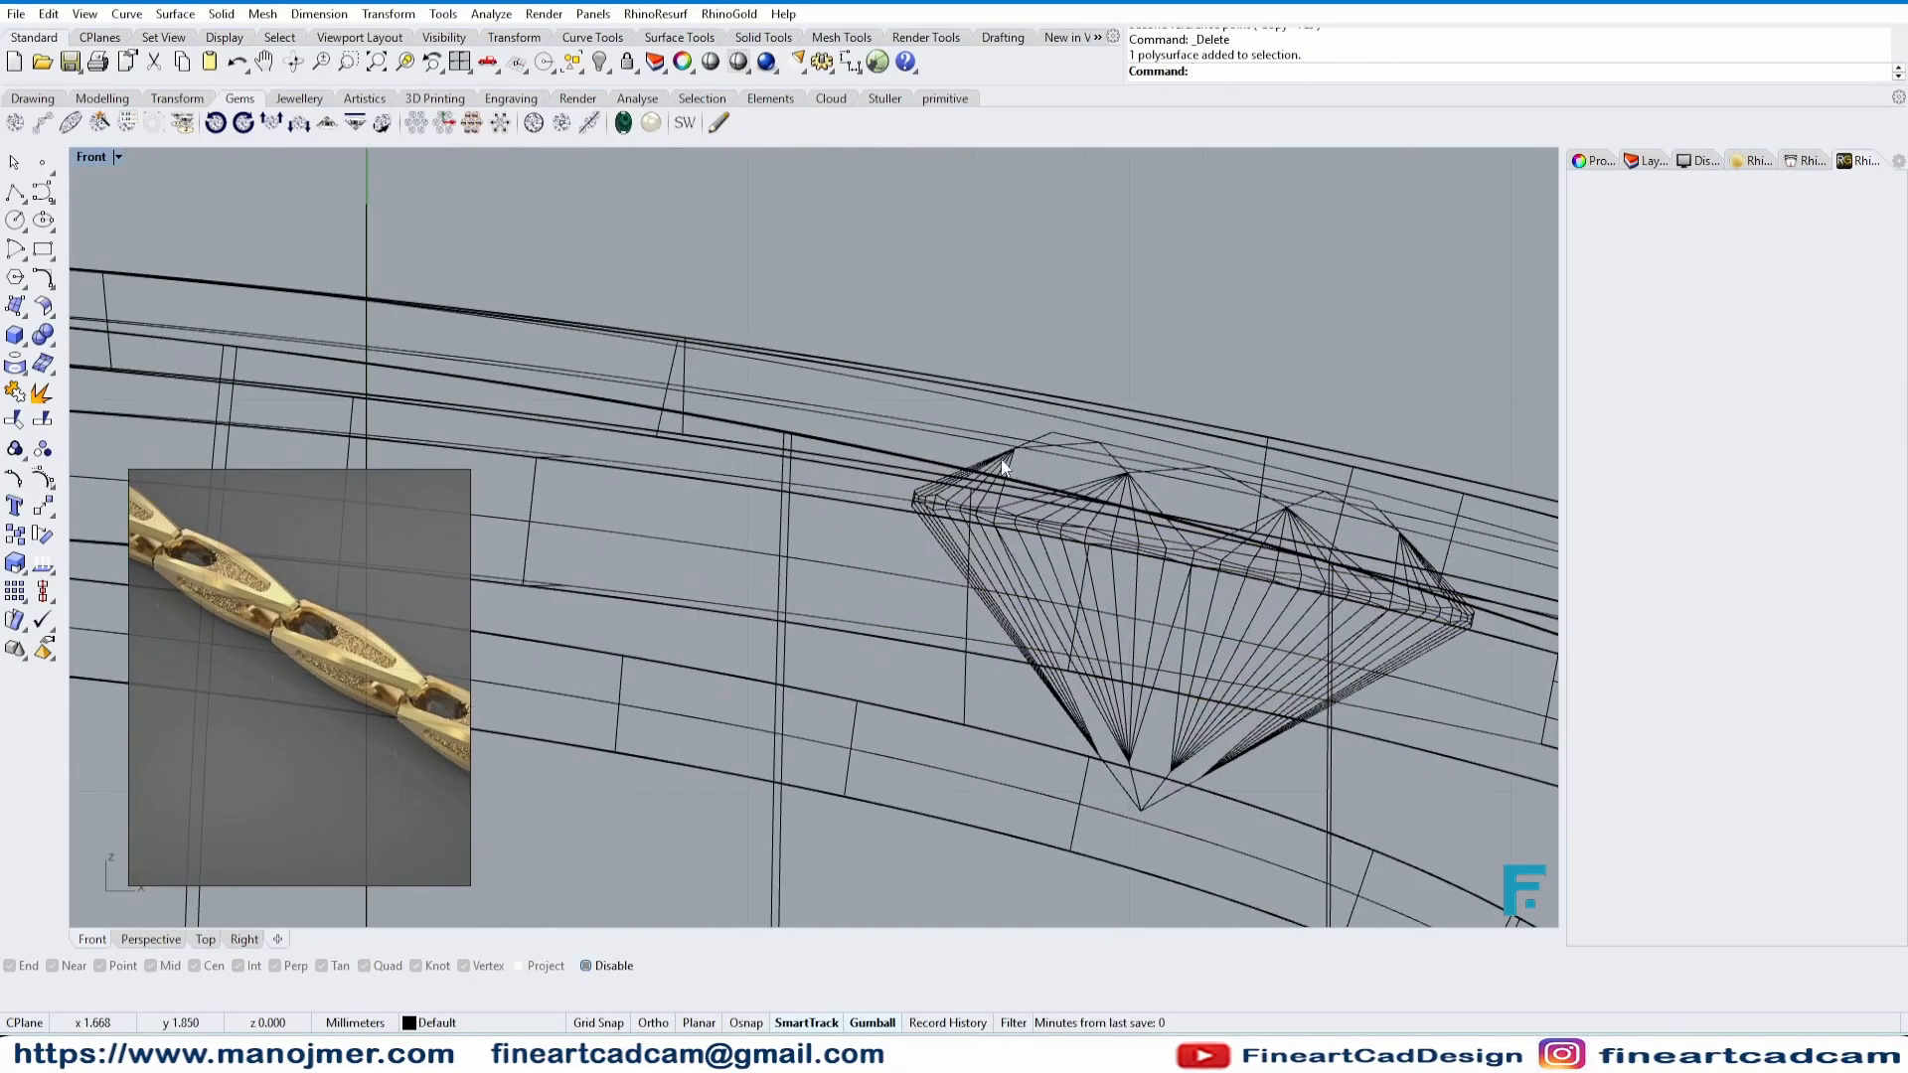
# - Duplicate the tilted gem beside the first along the top plate and rotate it to the local slope, removing the unrotated one
pyautogui.click(1002, 623)
pyautogui.click(148, 941)
pyautogui.moveTo(845, 710); pyautogui.dragTo(1002, 564, button='right')
pyautogui.scroll(-7, 1111, 502)
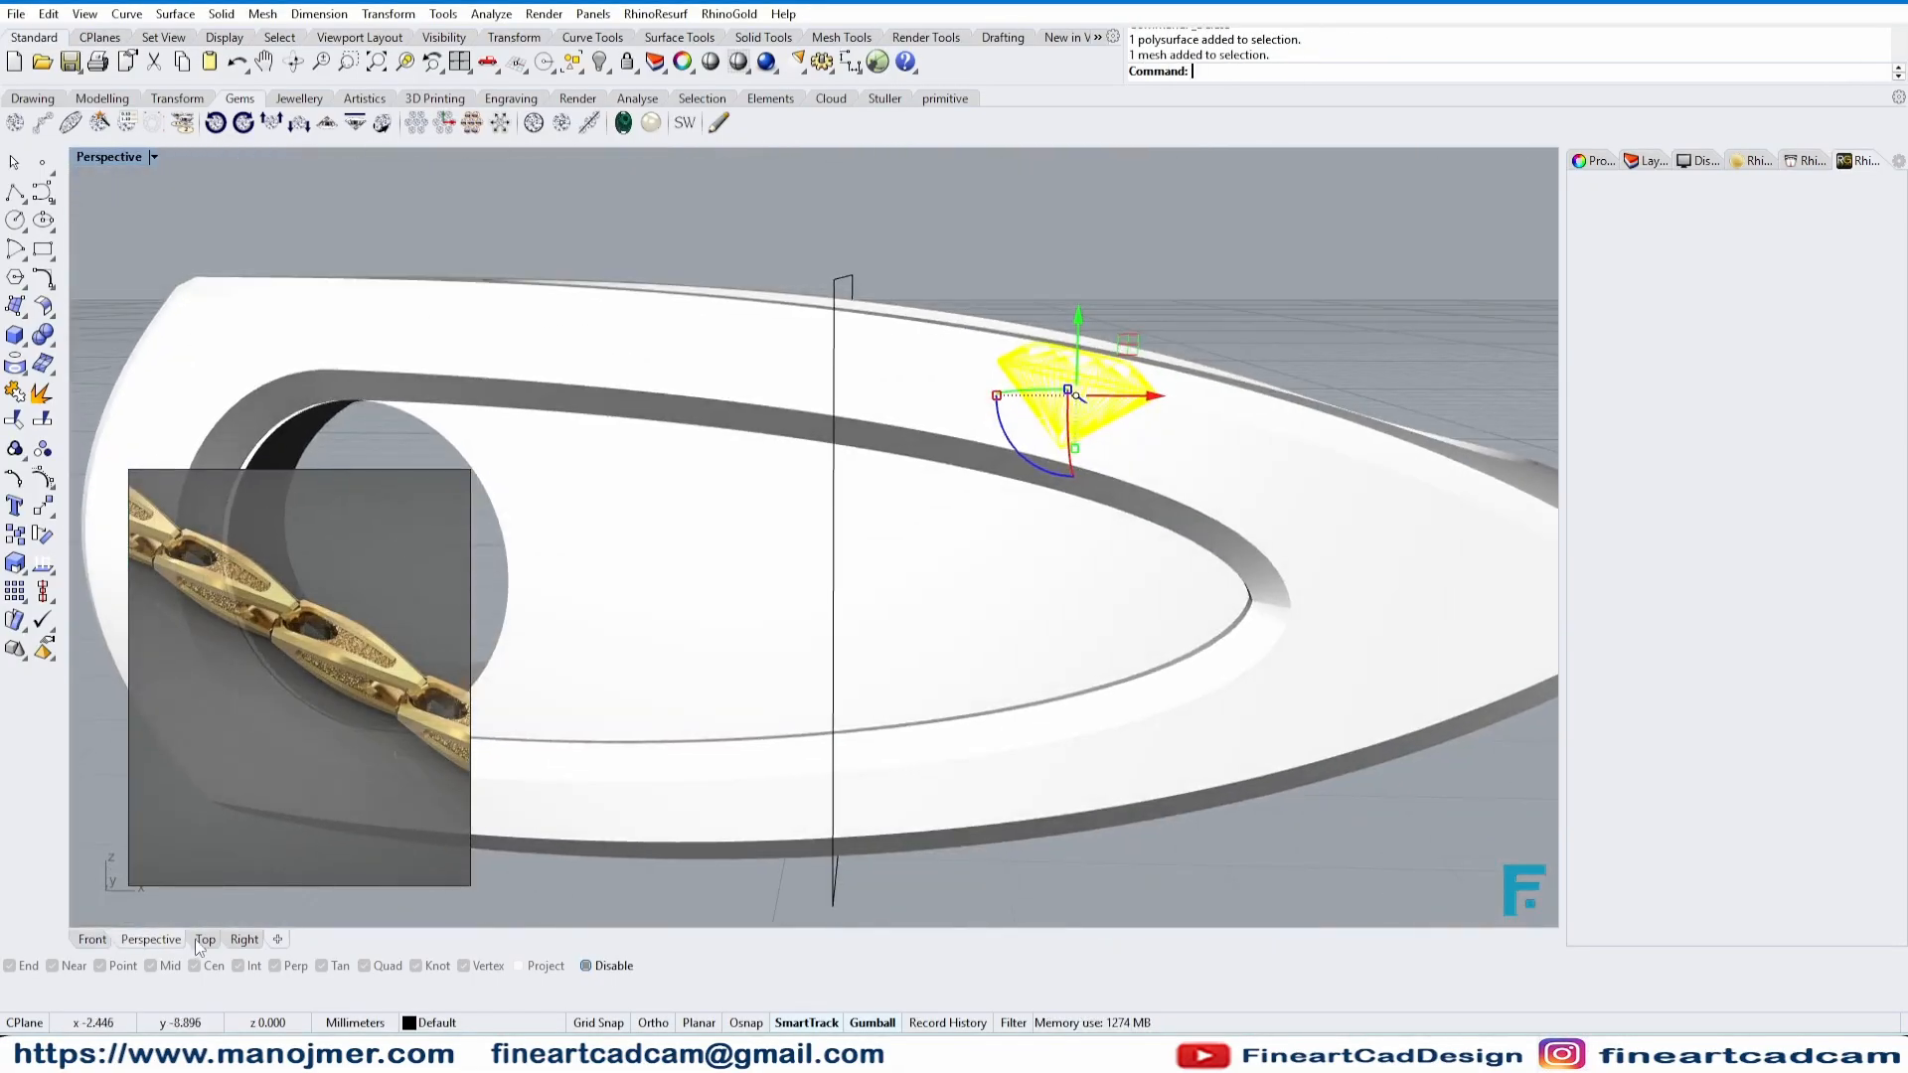
pyautogui.click(93, 939)
pyautogui.scroll(-6, 1313, 554)
pyautogui.moveTo(1313, 553); pyautogui.dragTo(977, 483)
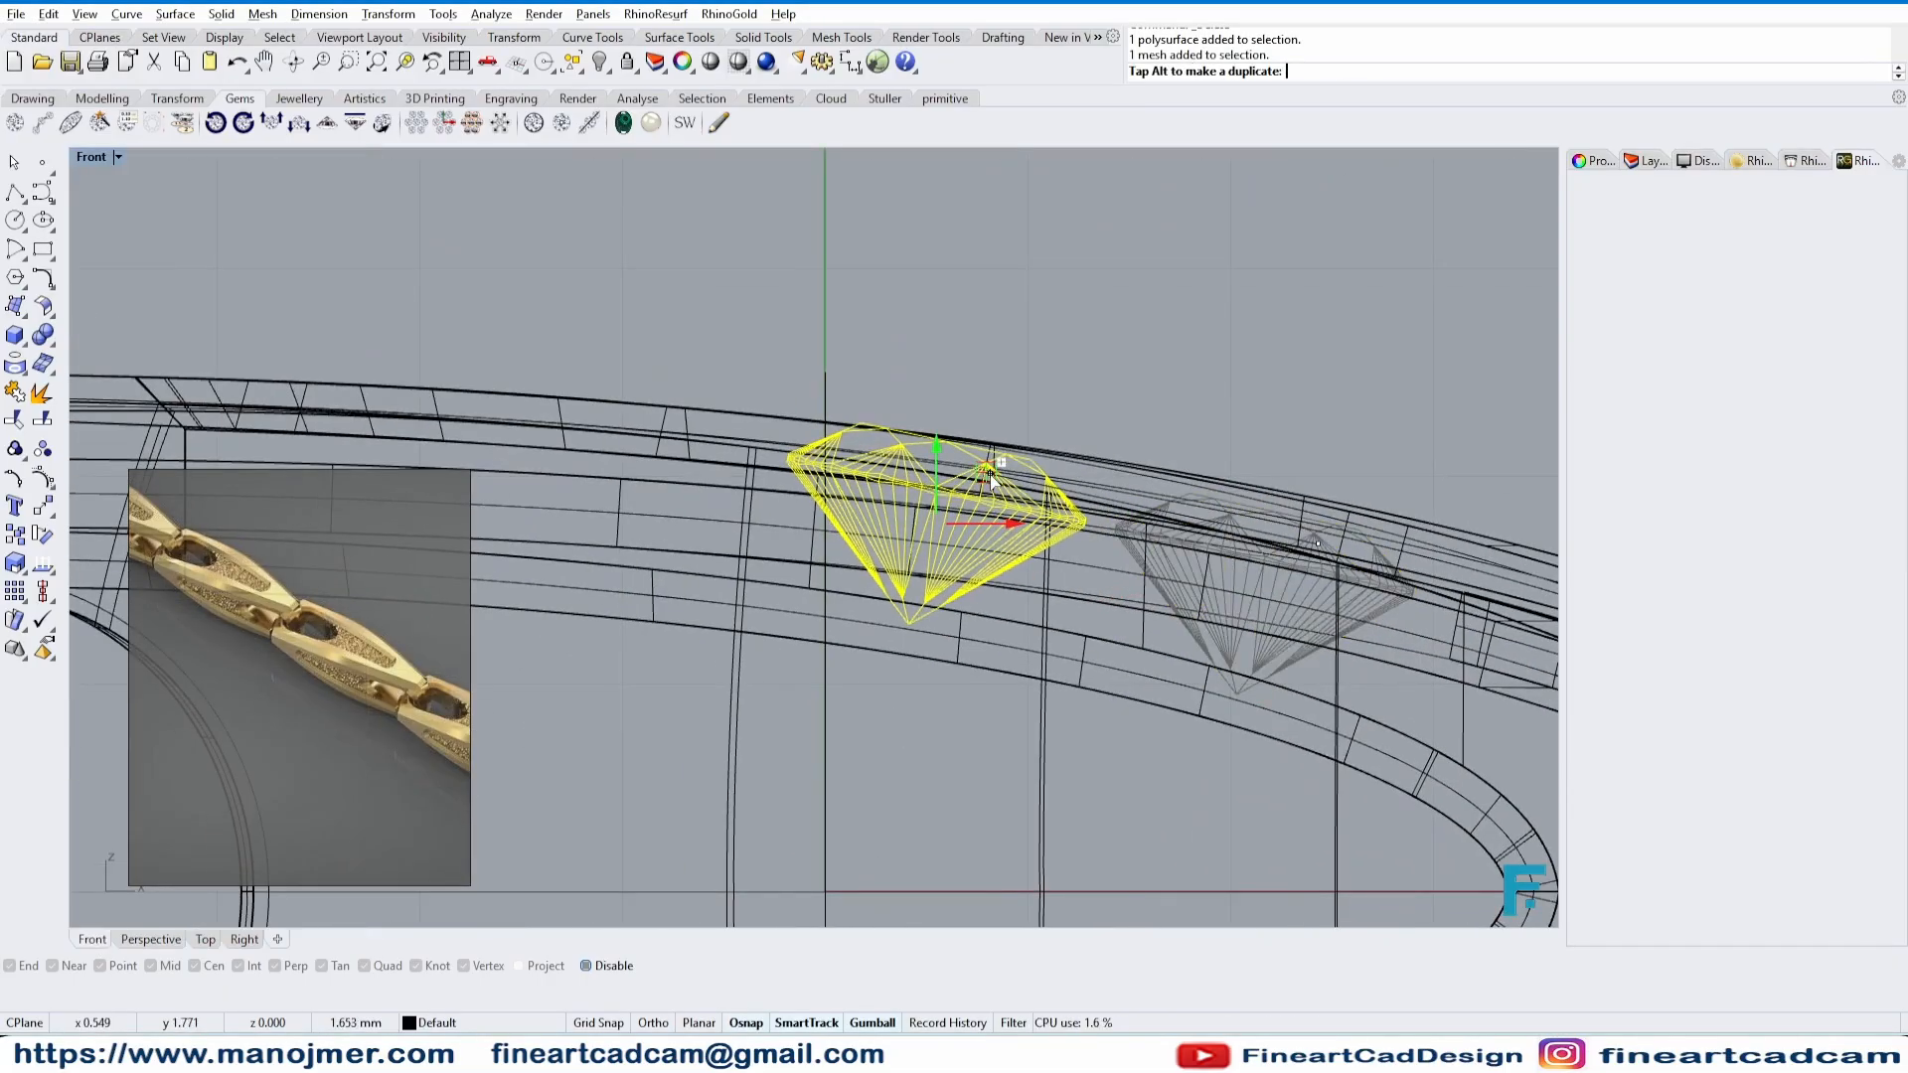
pyautogui.click(659, 523)
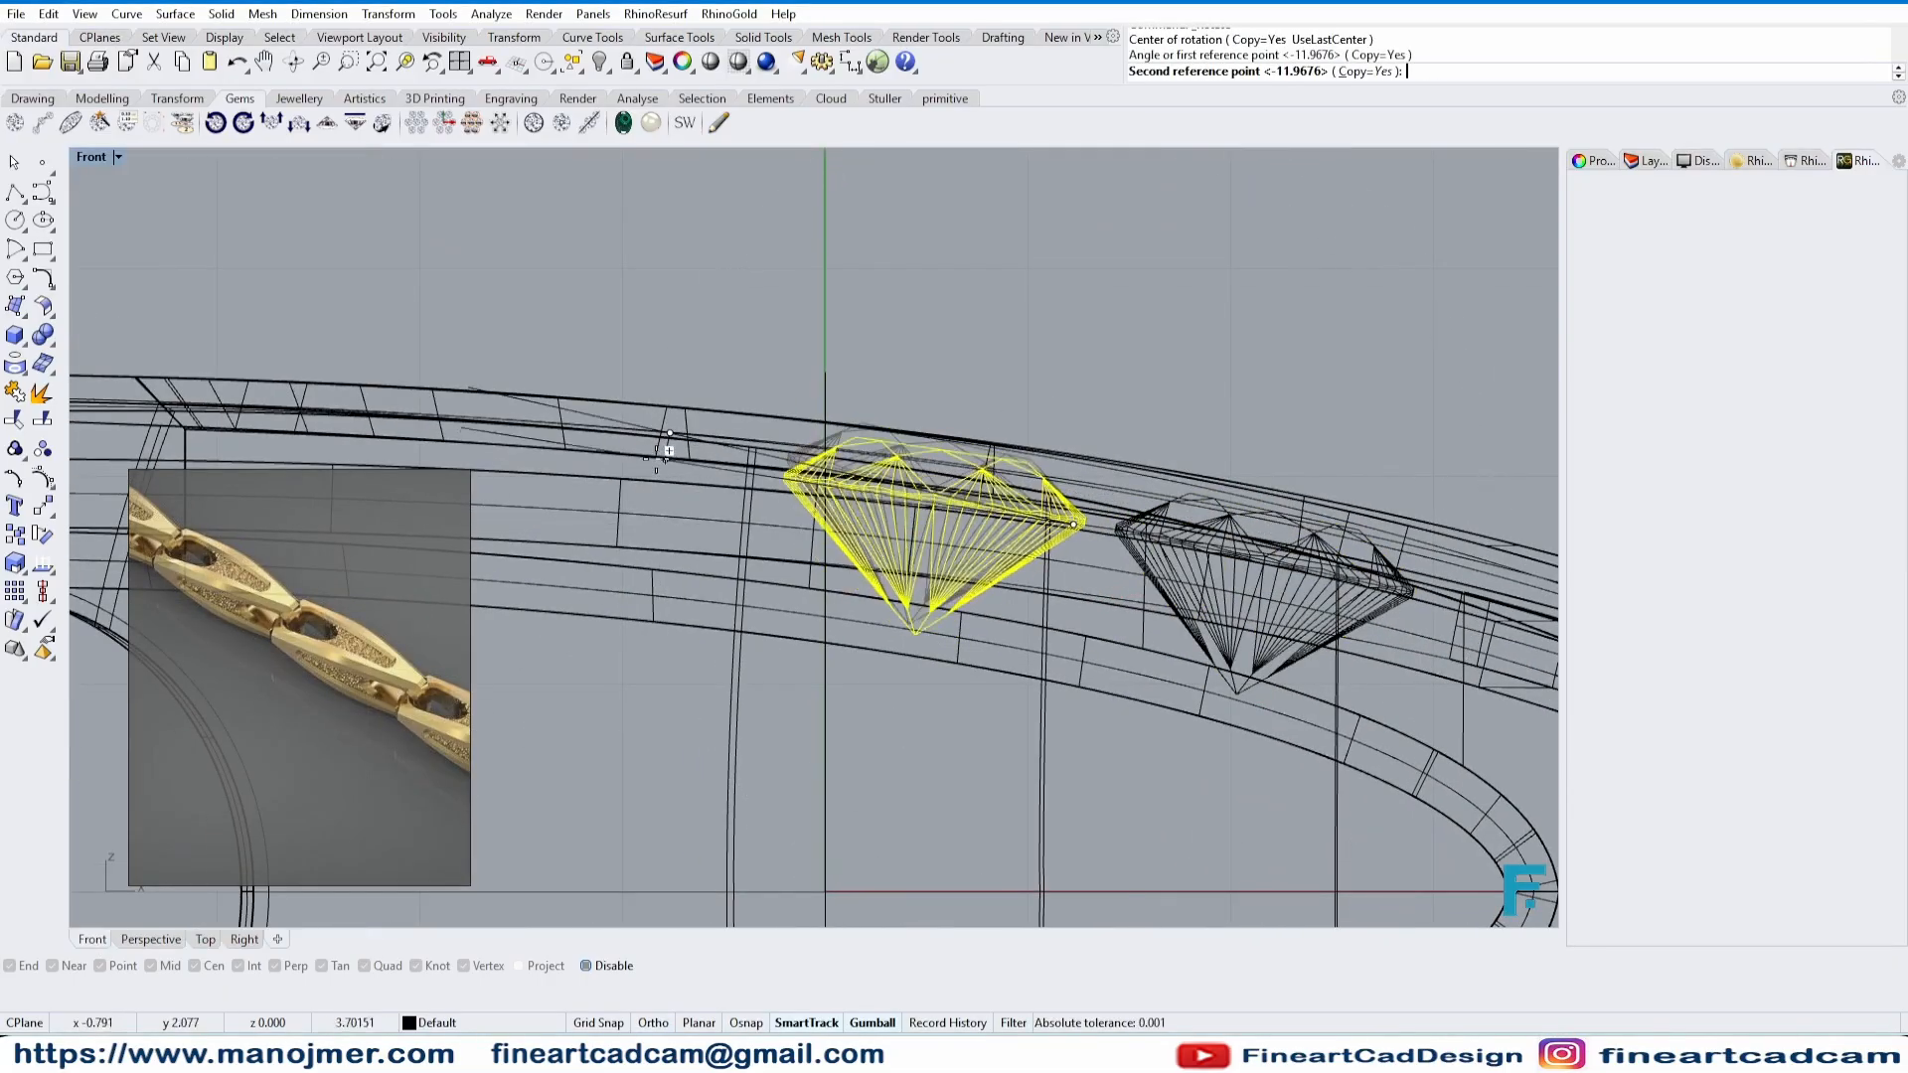
pyautogui.moveTo(932, 541); pyautogui.dragTo(1014, 526, button='right')
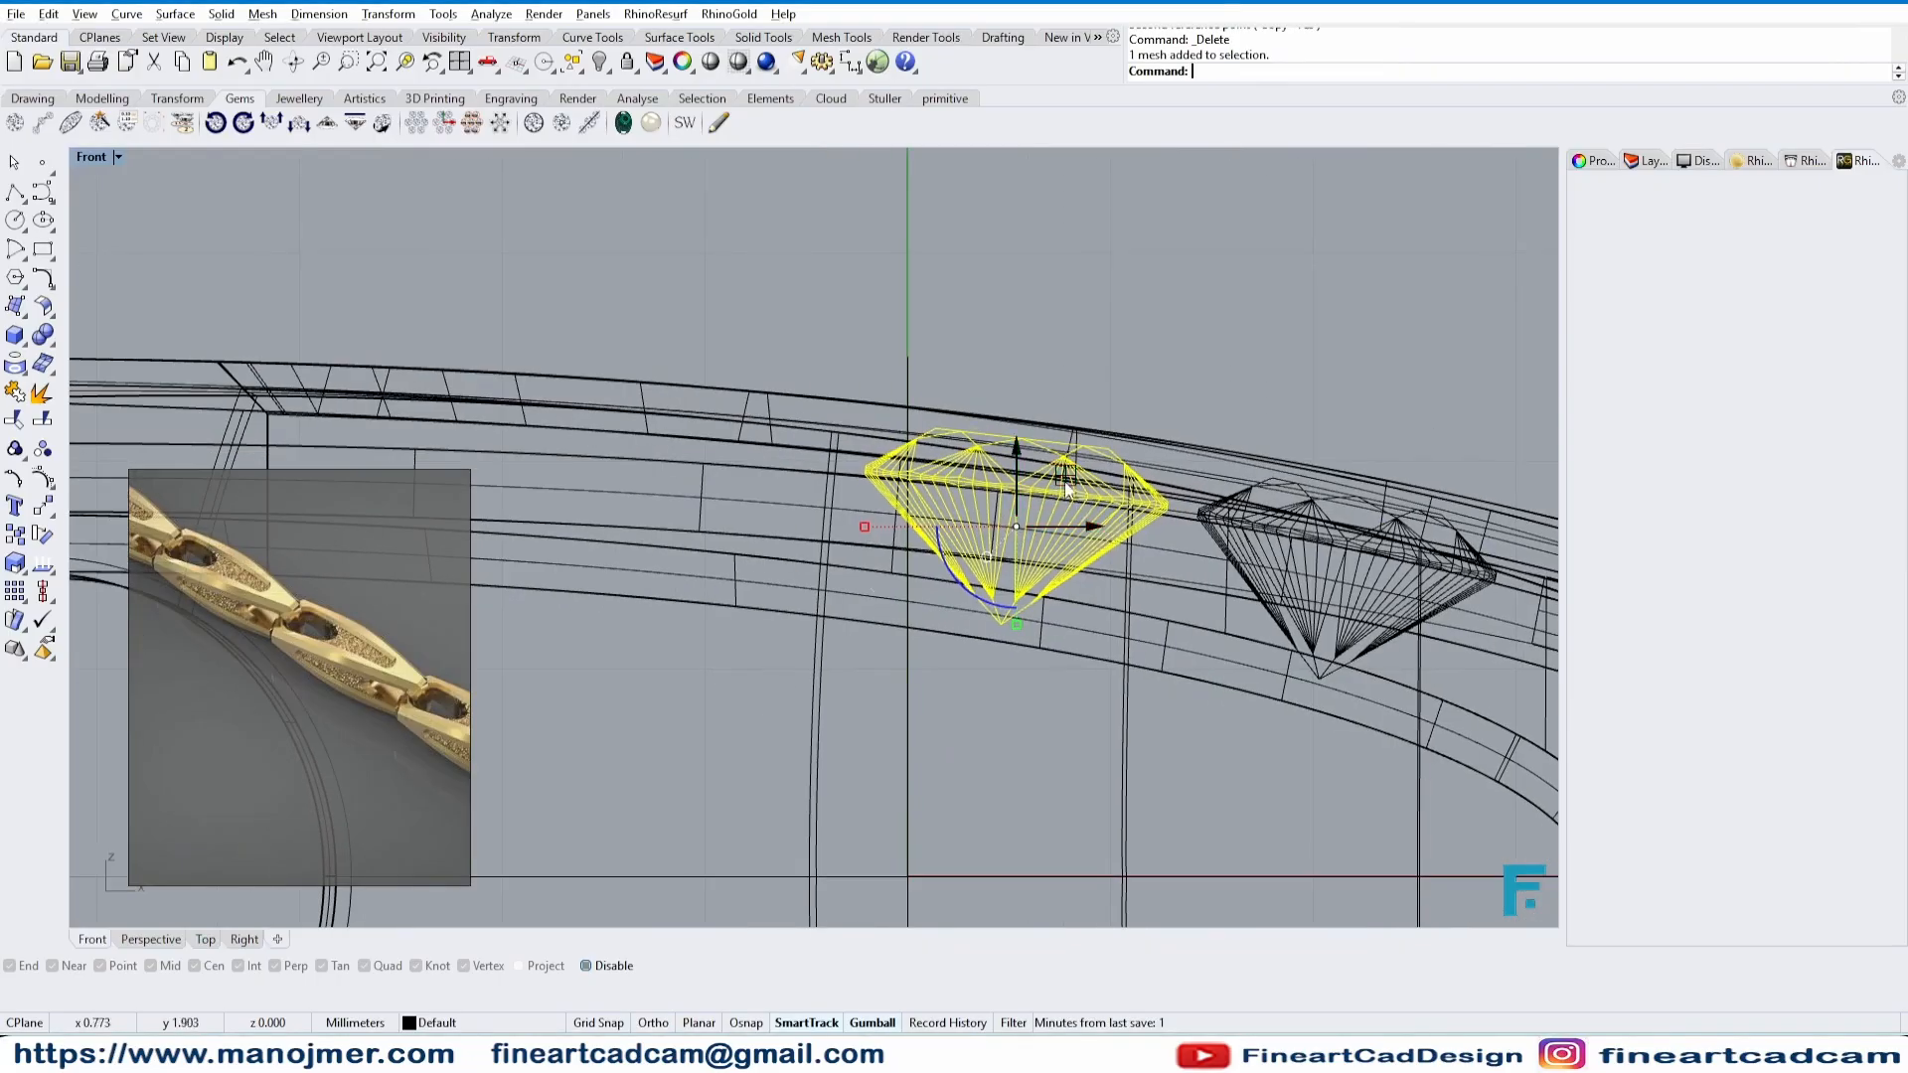
# - Duplicate the second gem to a third place along the plate and rotate it with Copy set to No
pyautogui.moveTo(1014, 525); pyautogui.dragTo(710, 447)
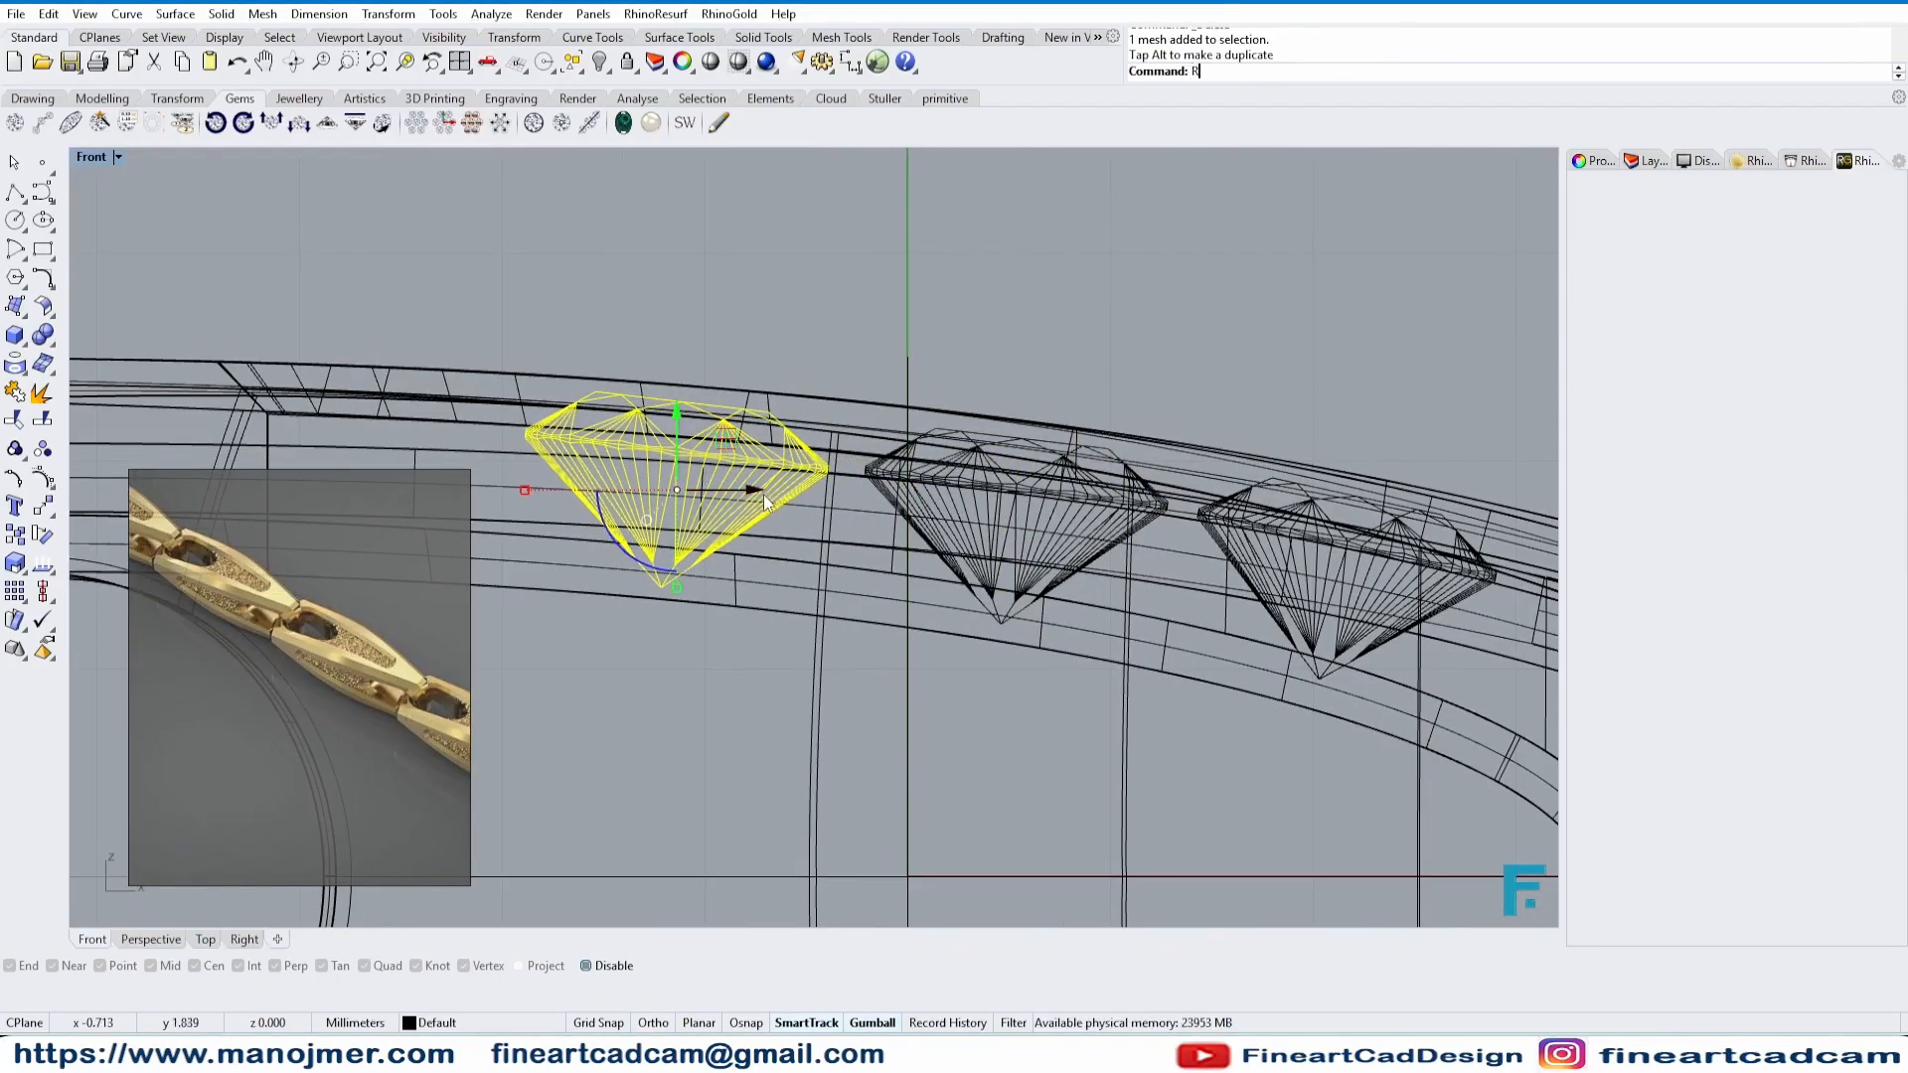
pyautogui.press('Return')
pyautogui.write('c')
pyautogui.press('Return')
pyautogui.click(434, 425)
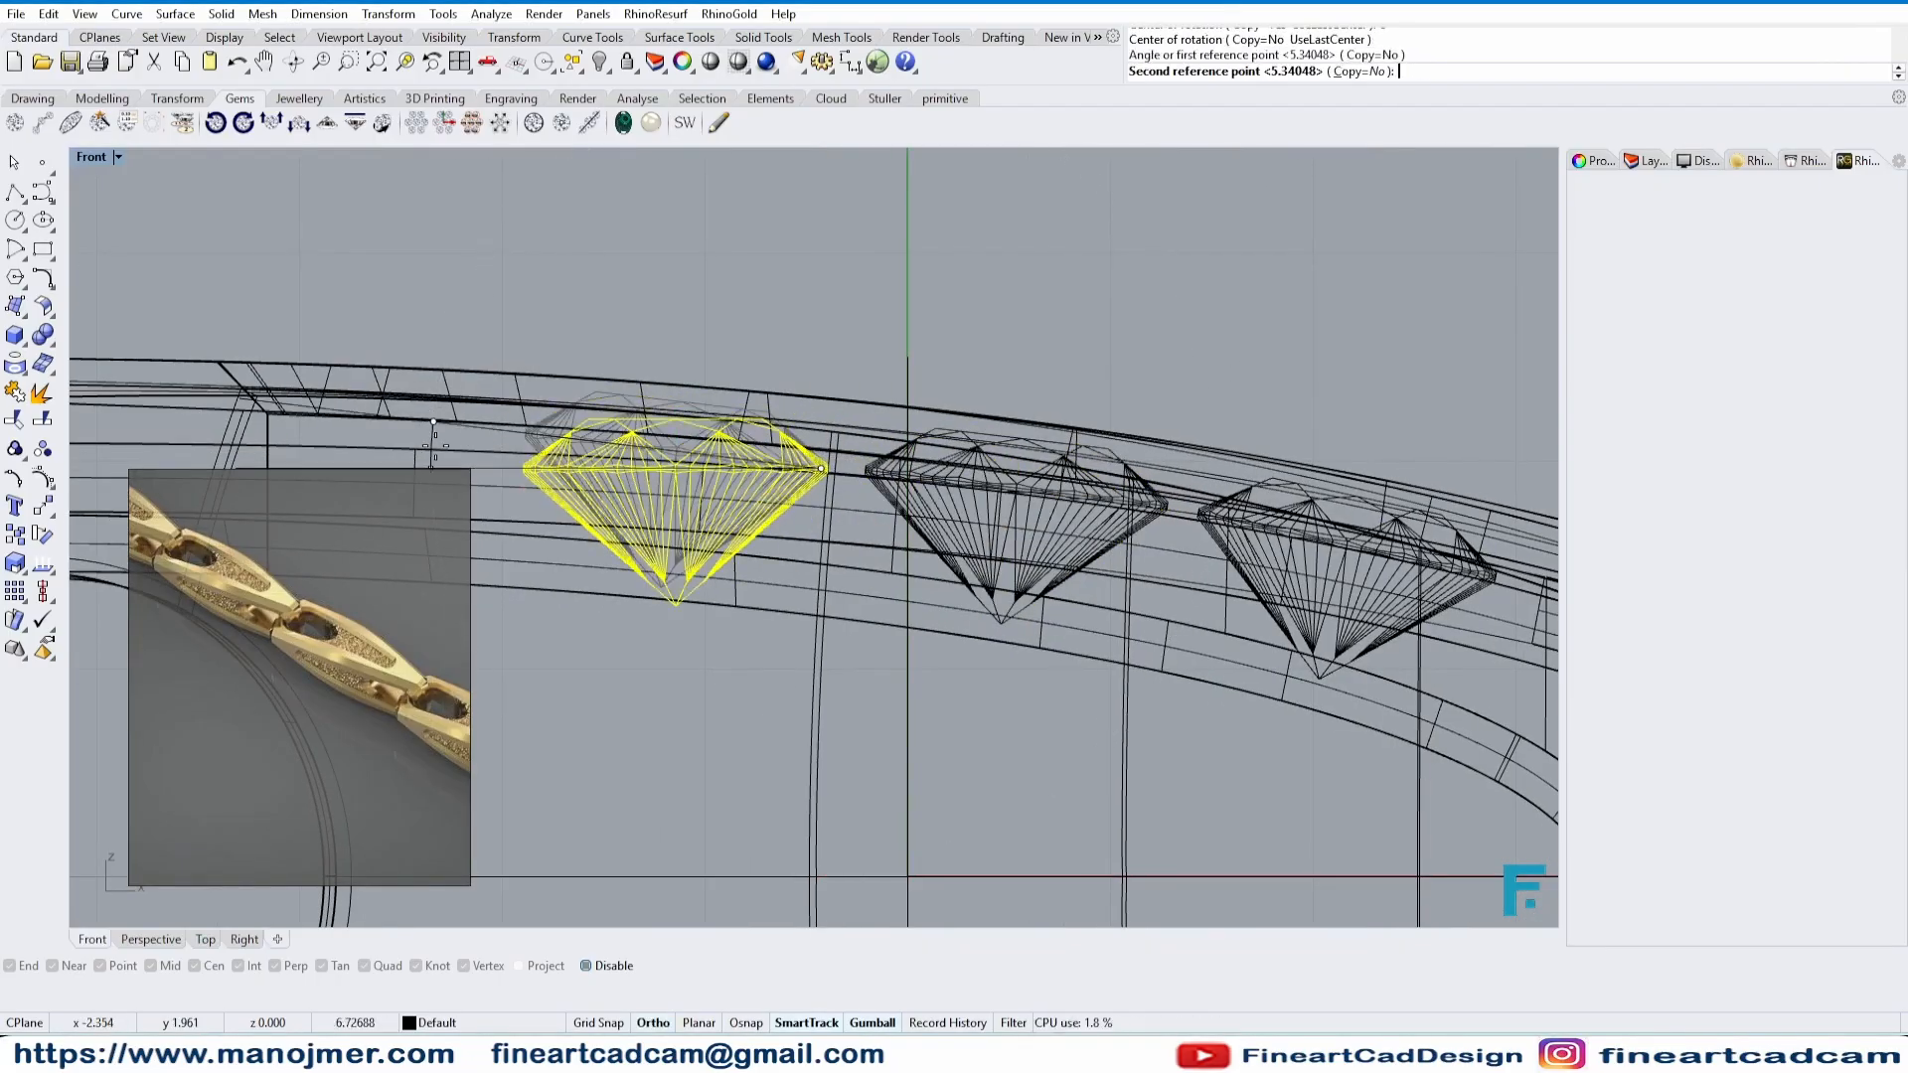
pyautogui.click(433, 447)
# - Lower the third gem slightly and fine-tune its rotation to match the plate's curve
pyautogui.scroll(-10, 442, 459)
pyautogui.moveTo(483, 523); pyautogui.dragTo(968, 548, button='right')
pyautogui.scroll(12, 1001, 487)
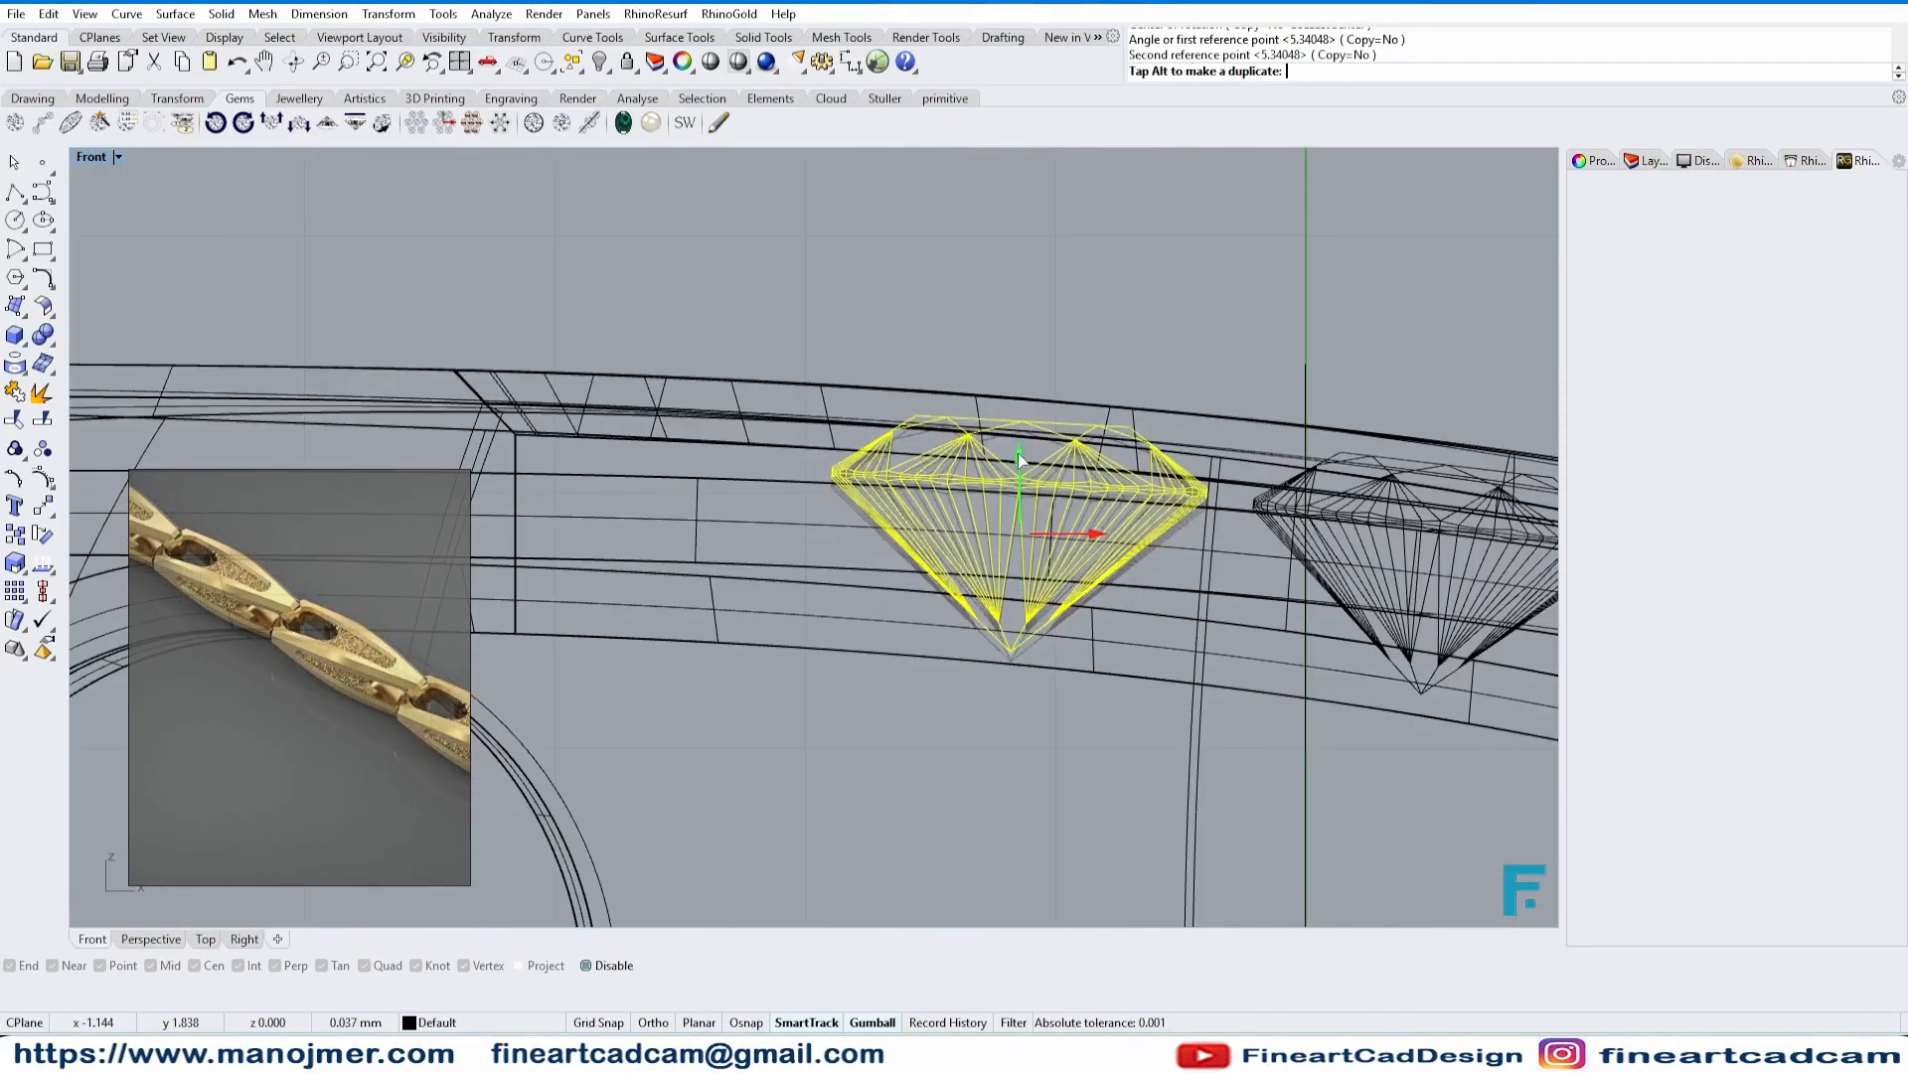
pyautogui.moveTo(1018, 460); pyautogui.dragTo(1018, 467)
pyautogui.moveTo(985, 504); pyautogui.dragTo(869, 483, button='right')
pyautogui.press('Return')
pyautogui.click(1078, 481)
pyautogui.click(1081, 487)
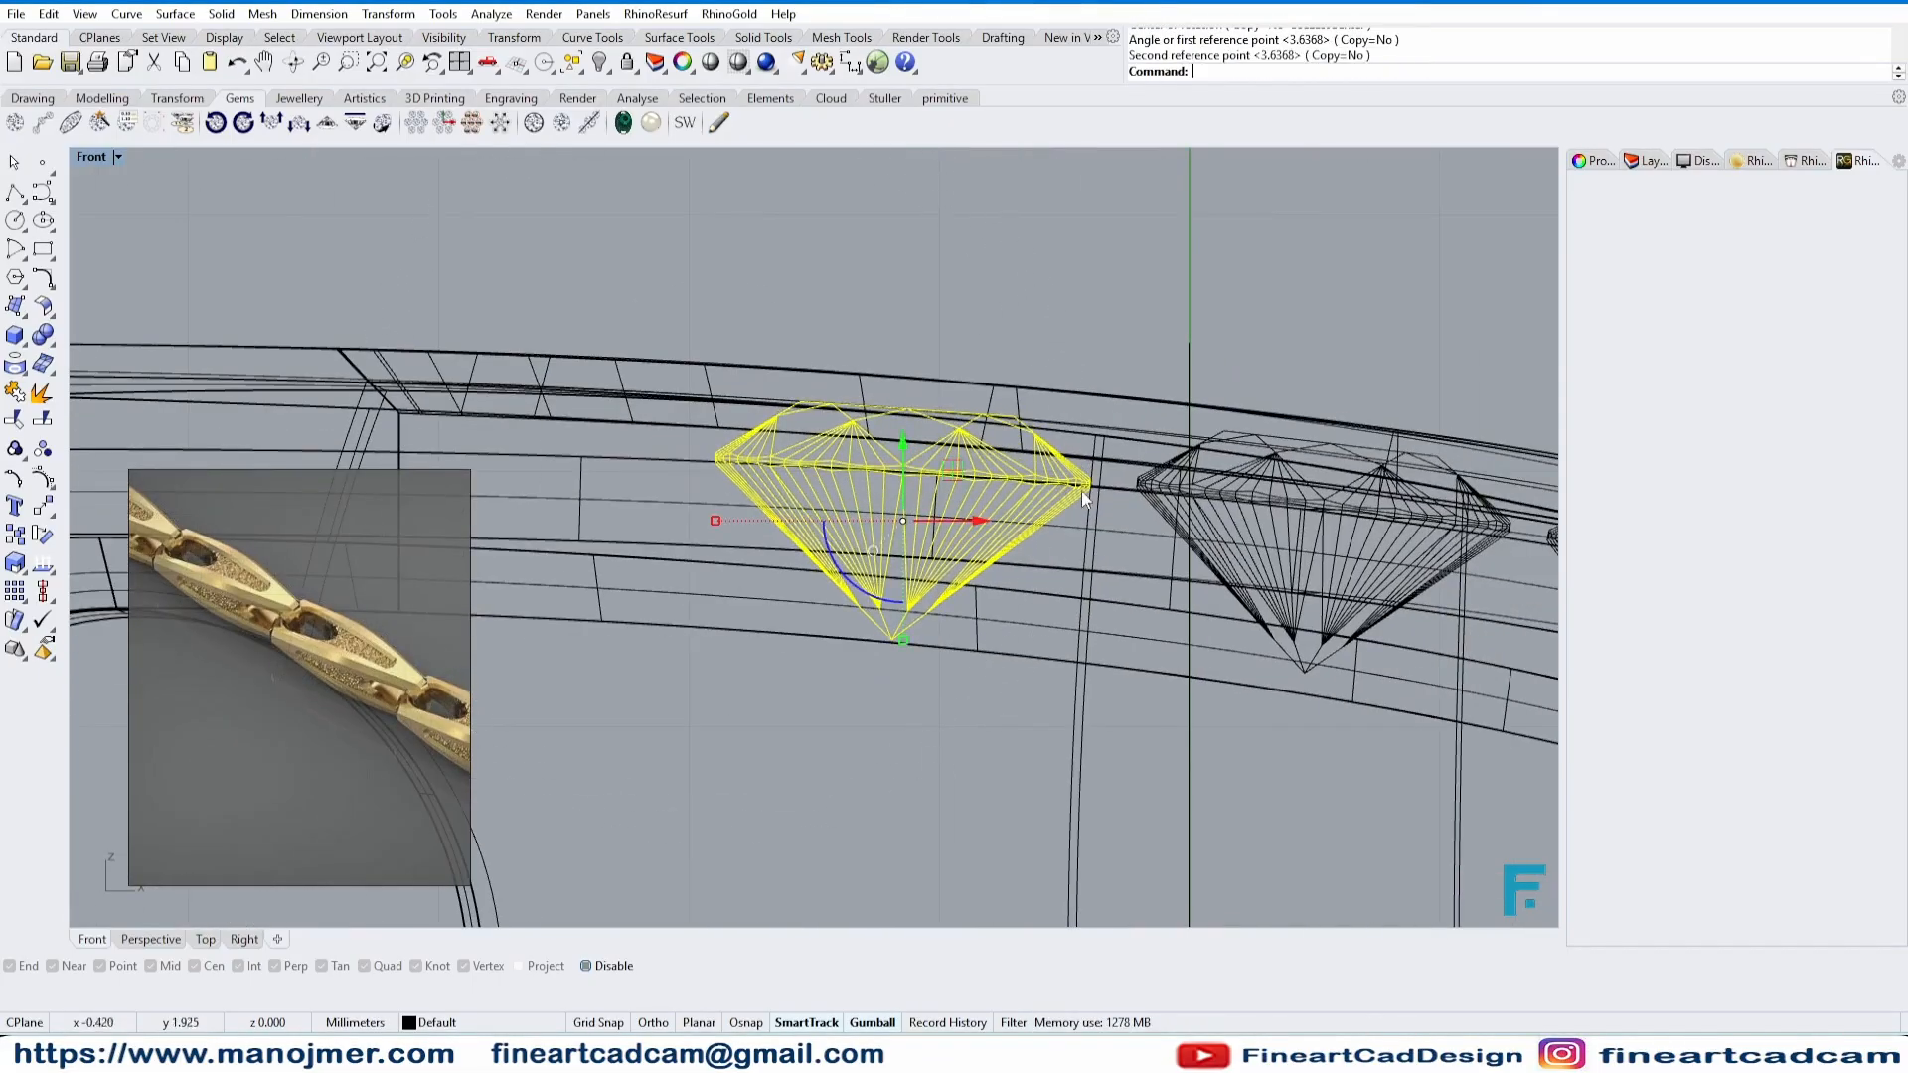
# - Check the three gems in the Perspective view and save the file
pyautogui.click(152, 943)
pyautogui.scroll(-3, 817, 673)
pyautogui.press('Escape')
pyautogui.moveTo(817, 686); pyautogui.dragTo(860, 504, button='right')
pyautogui.hotkey('ctrl', 's')
pyautogui.scroll(3, 1032, 461)
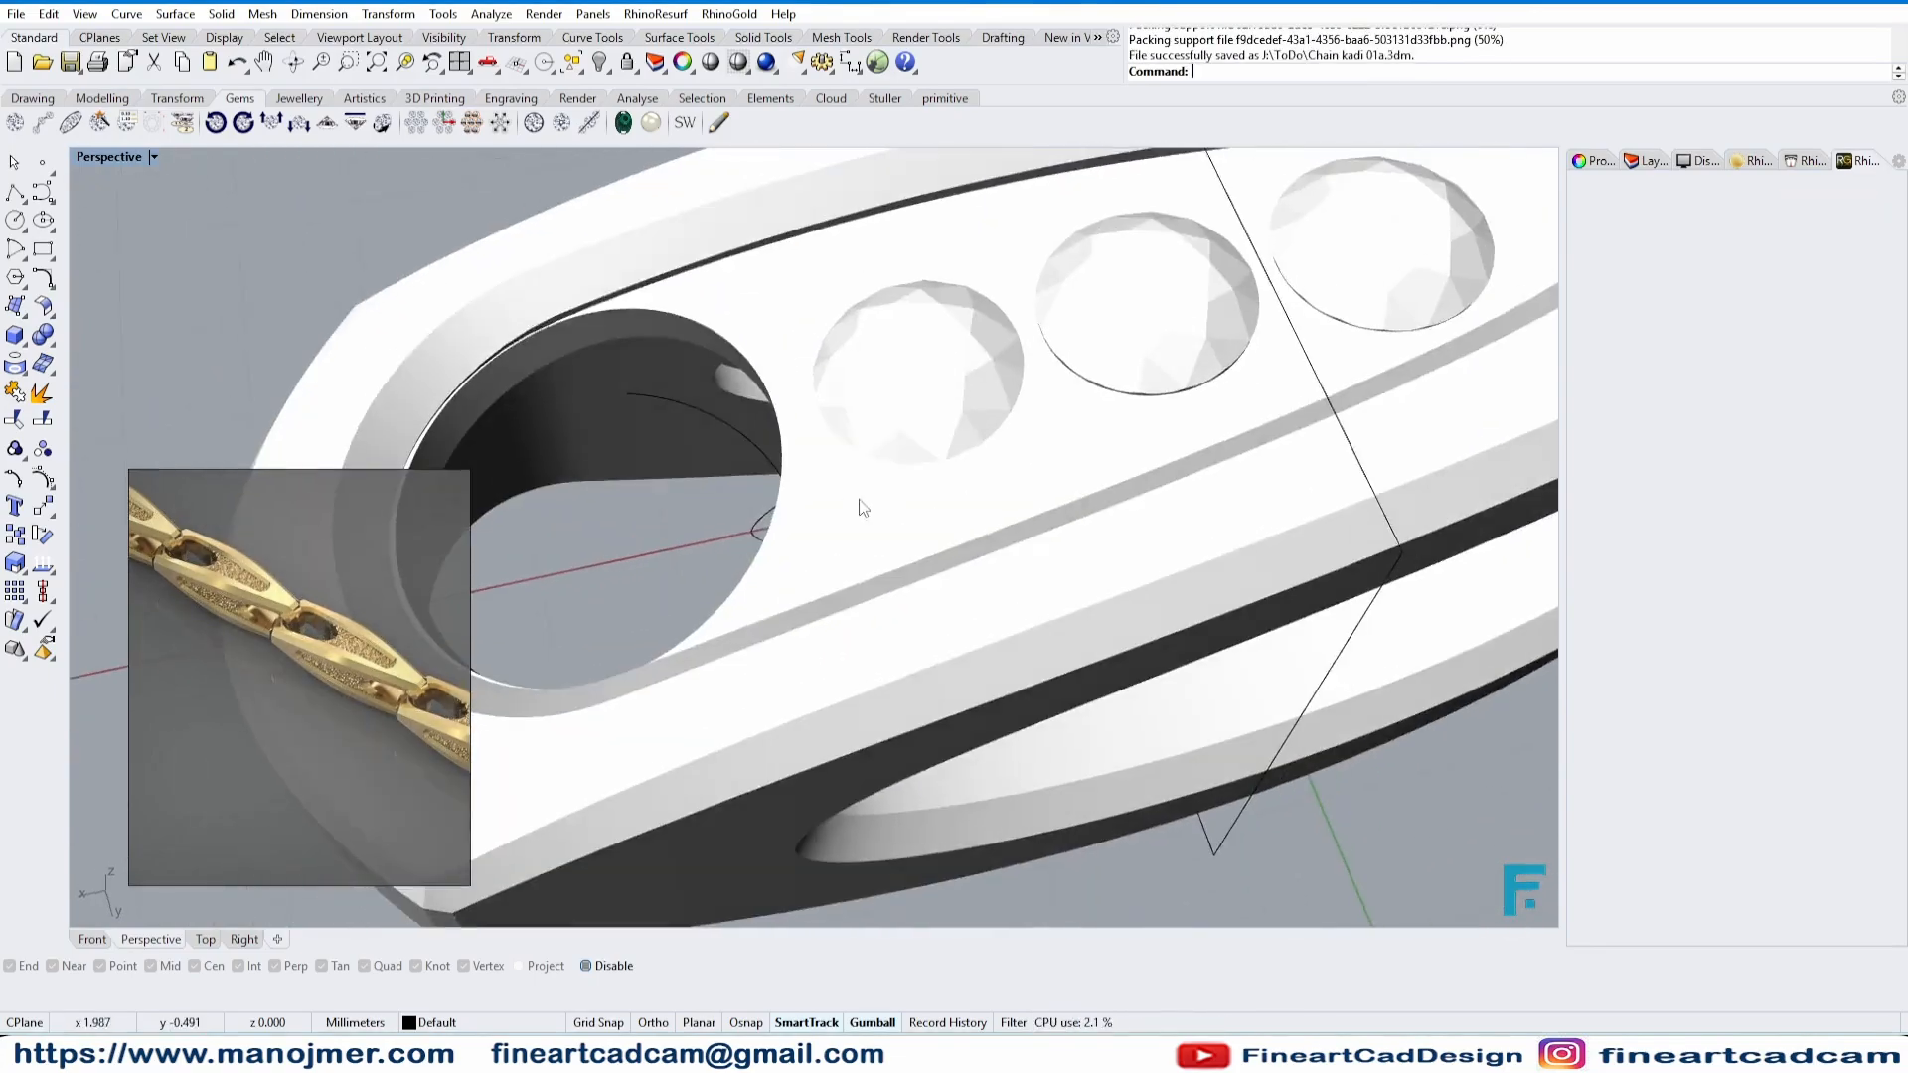
# - Select the three gems on the top plate and generate prongs with Prongs in Line
pyautogui.scroll(-2, 860, 505)
pyautogui.click(892, 452)
pyautogui.keyDown('shift'); pyautogui.click(1065, 395); pyautogui.keyUp('shift')
pyautogui.keyDown('shift'); pyautogui.click(1260, 338); pyautogui.keyUp('shift')
pyautogui.scroll(-4, 1004, 480)
pyautogui.moveTo(1008, 480); pyautogui.dragTo(1108, 492, button='right')
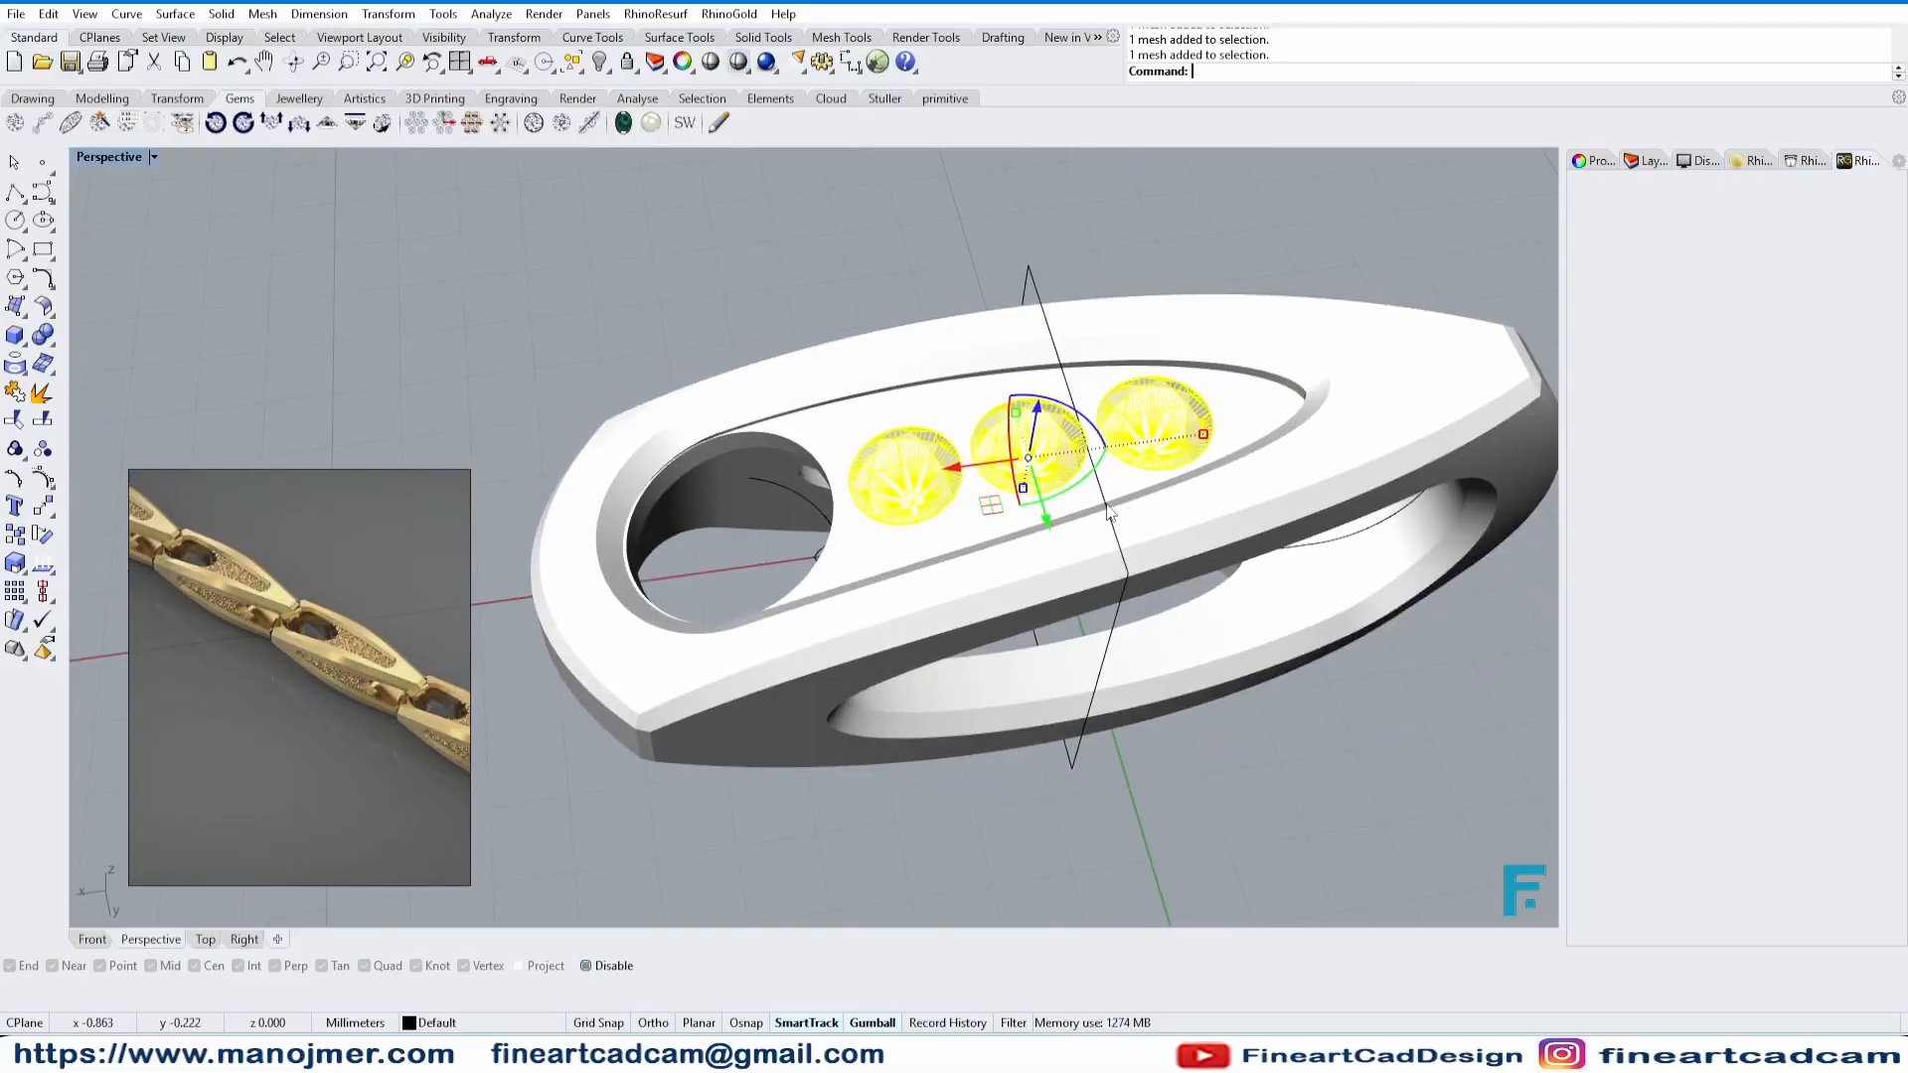
pyautogui.press('Down')
pyautogui.press('Return')
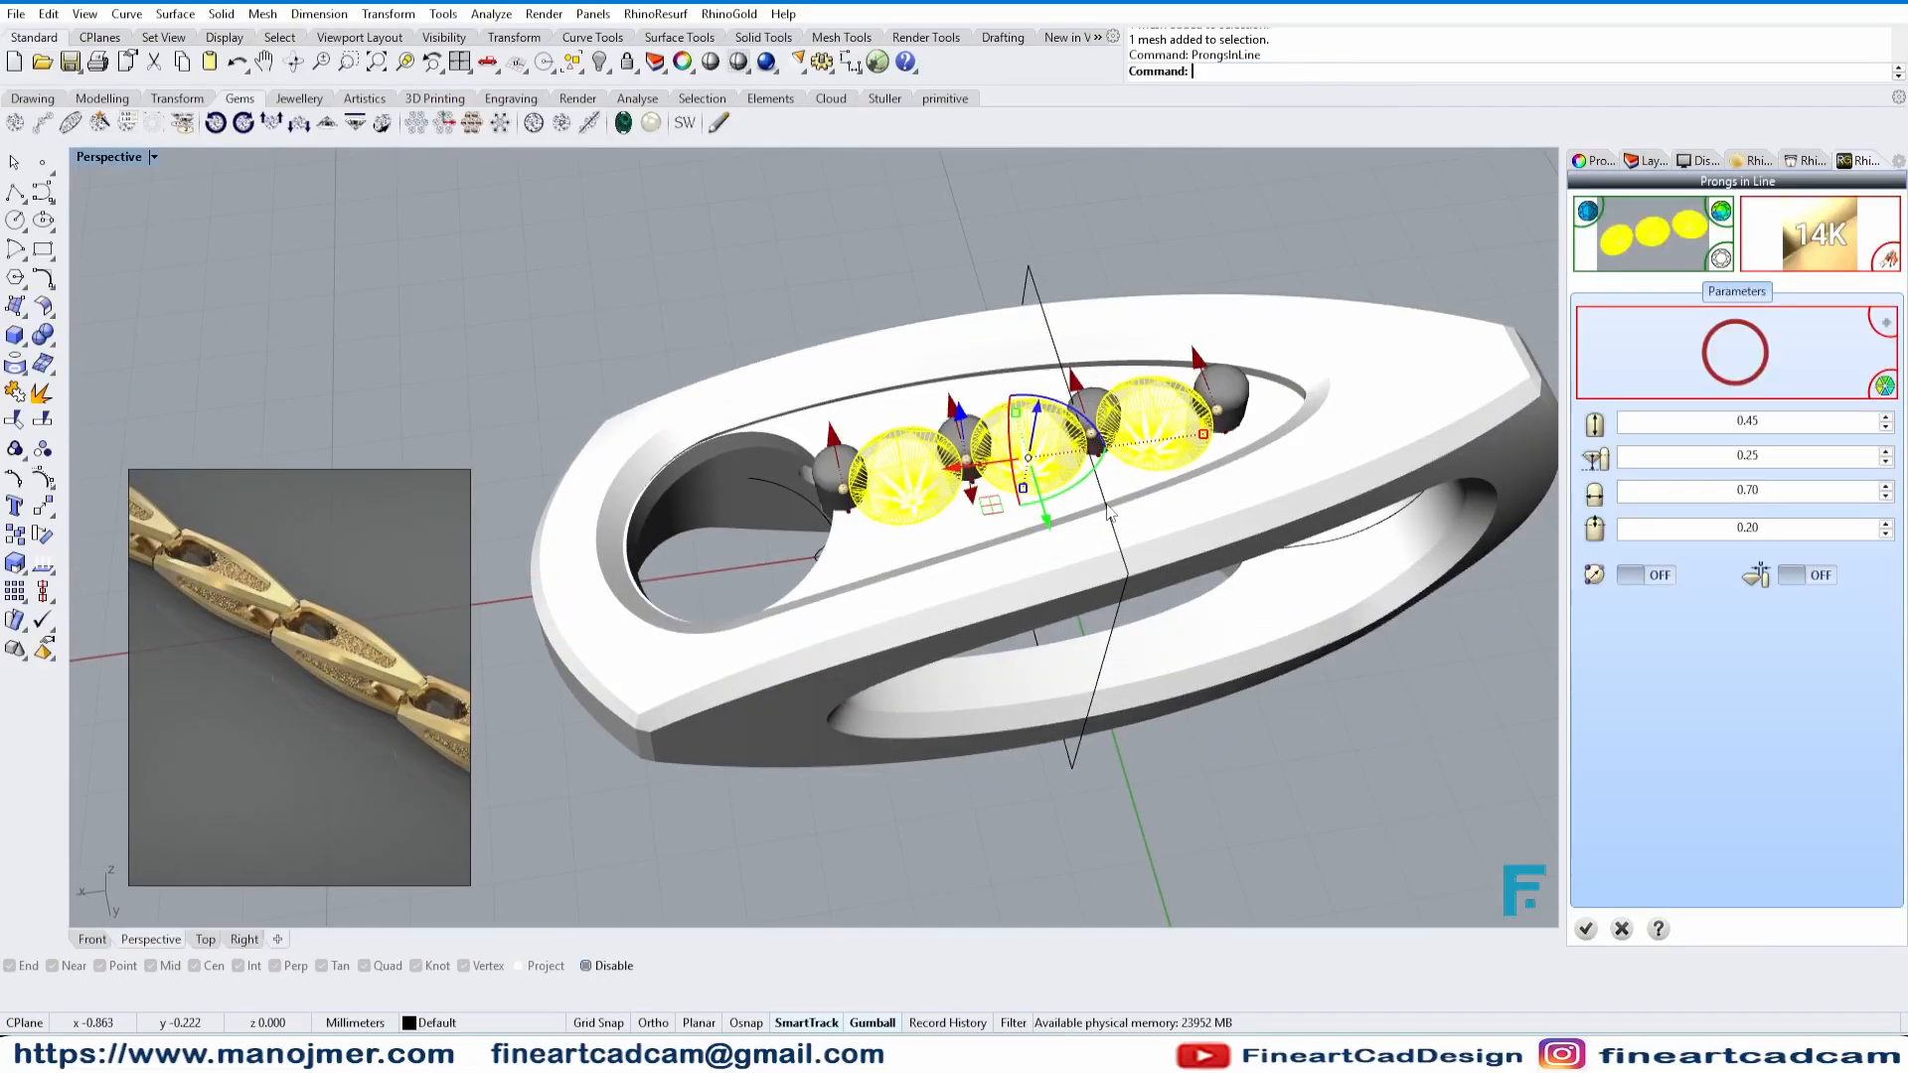
# - Spread the prongs into pairs beside the gems, shift the single end prong slightly outward, and accept the prongs
pyautogui.moveTo(1110, 512); pyautogui.dragTo(987, 524, button='right')
pyautogui.scroll(6, 966, 507)
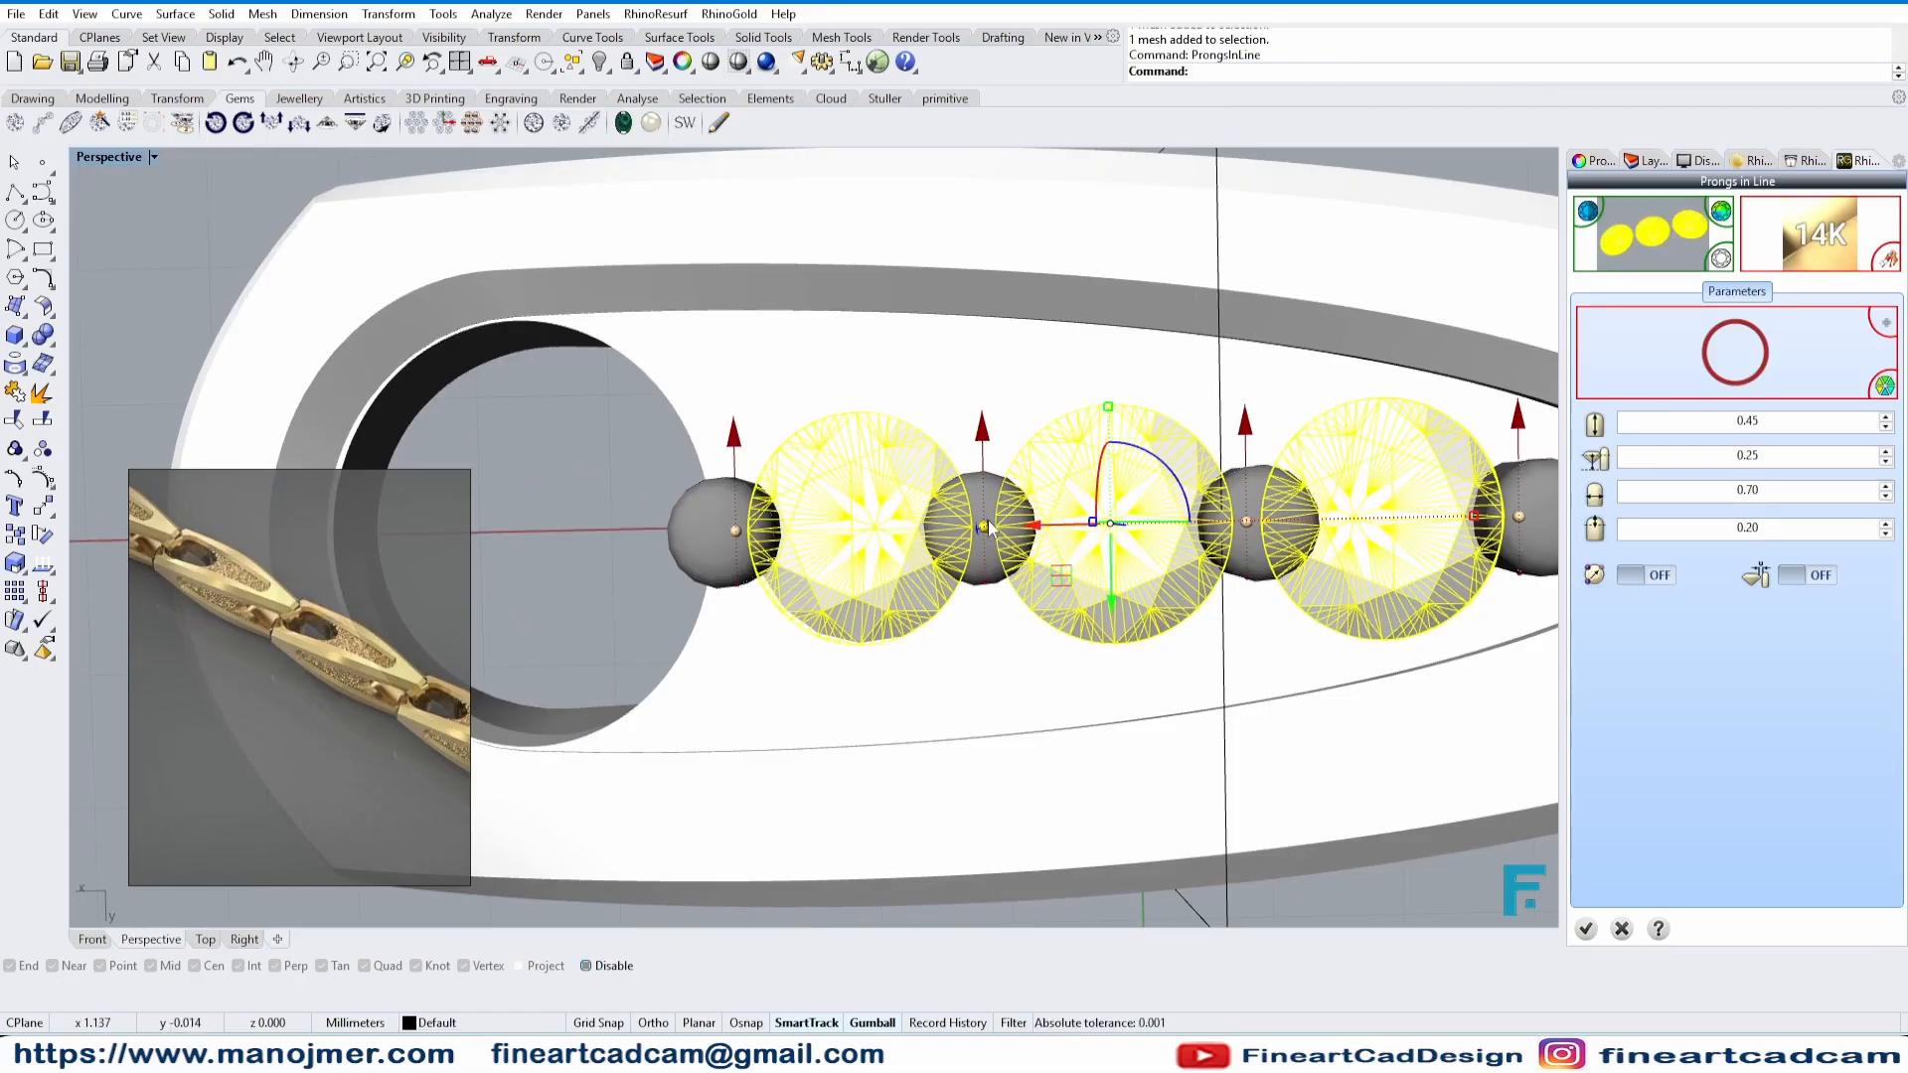
pyautogui.moveTo(988, 524); pyautogui.dragTo(983, 429)
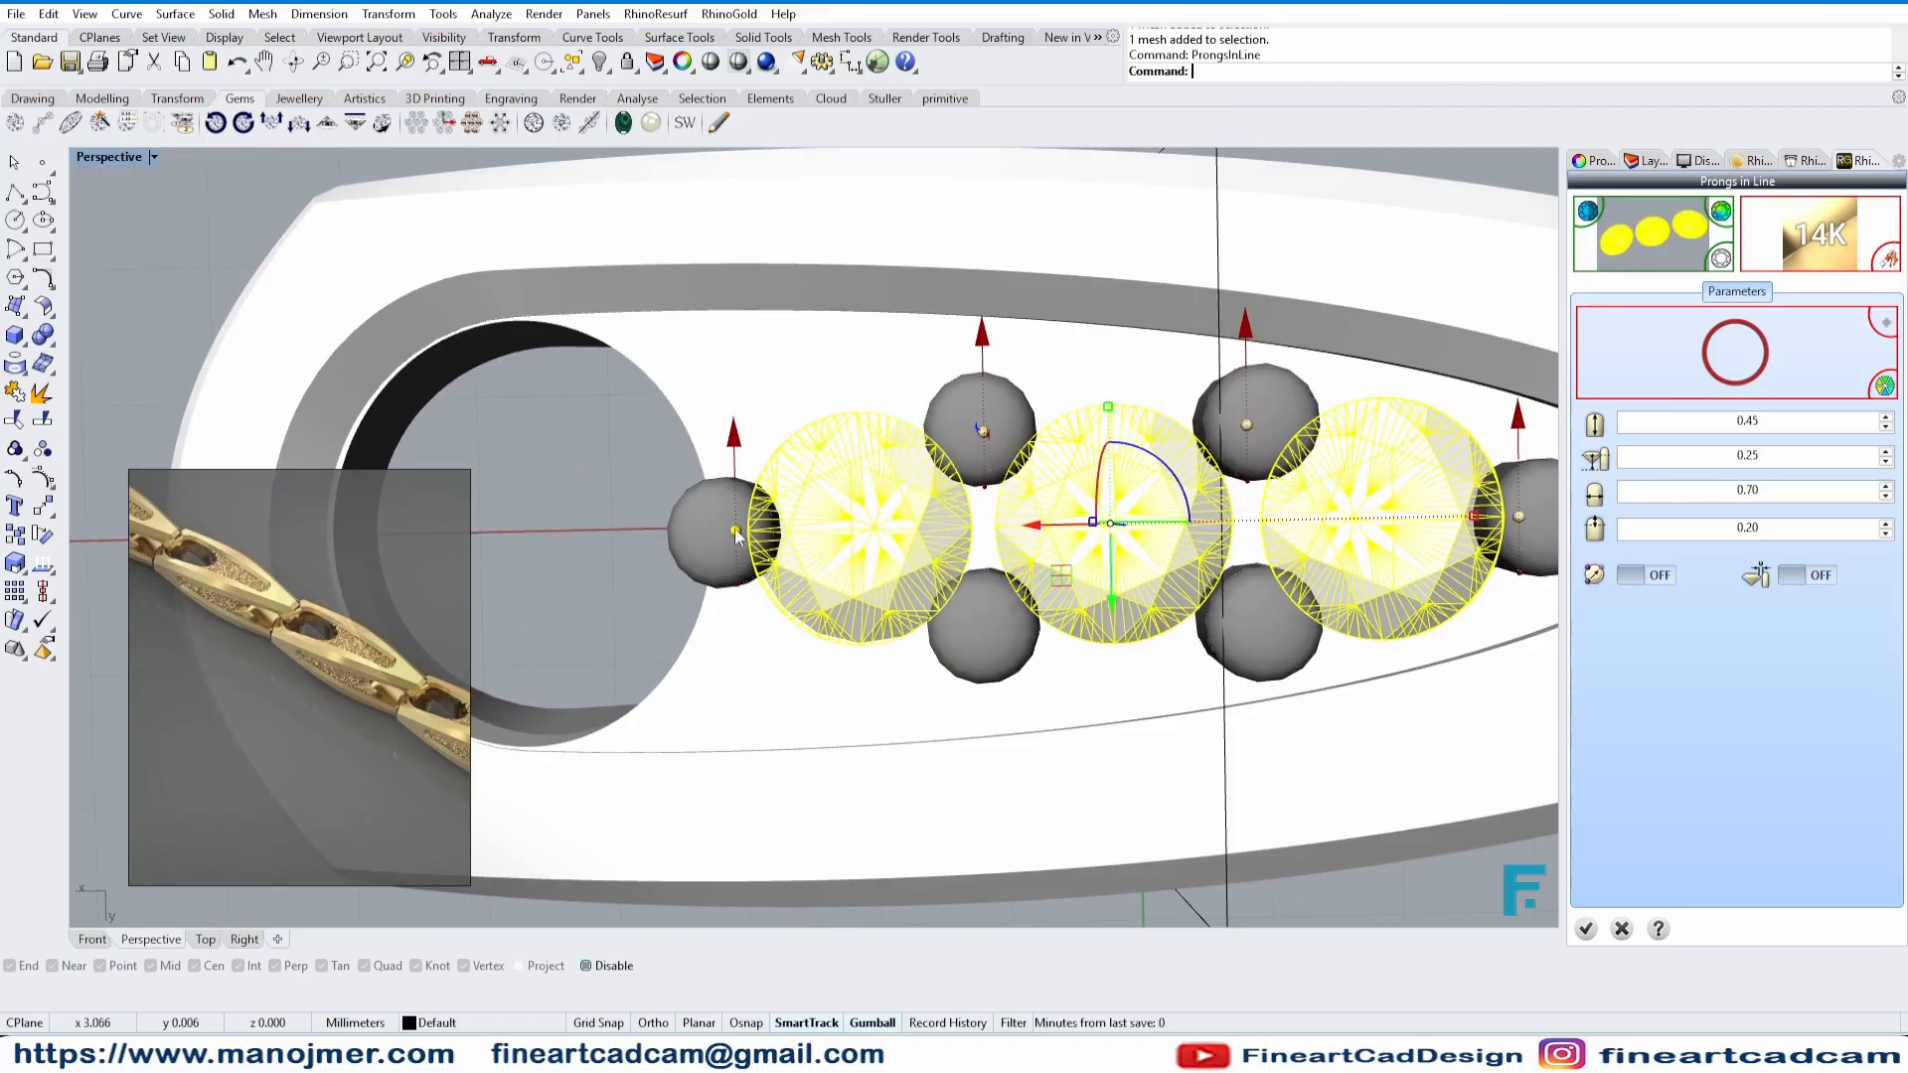
pyautogui.scroll(-5, 755, 517)
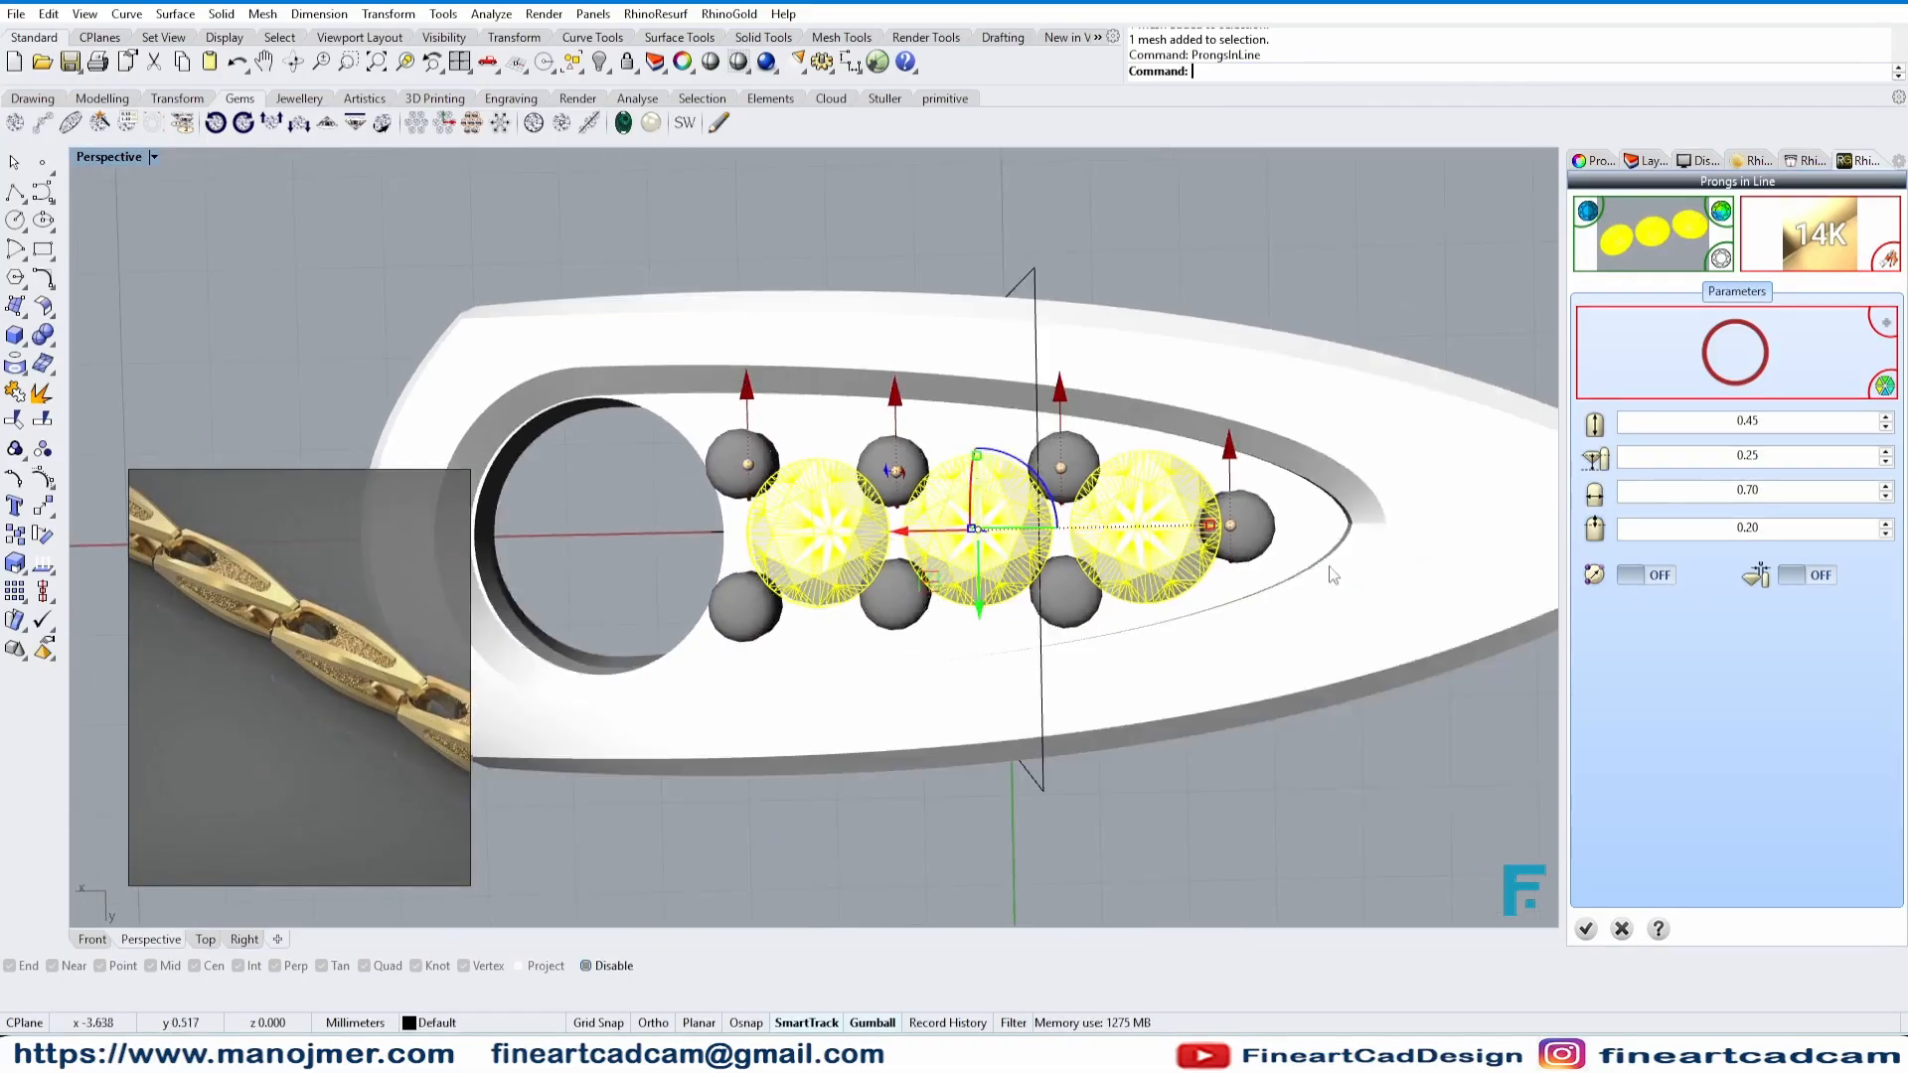
pyautogui.moveTo(1332, 572); pyautogui.dragTo(894, 636, button='right')
pyautogui.scroll(10, 906, 695)
pyautogui.moveTo(906, 665); pyautogui.dragTo(914, 722)
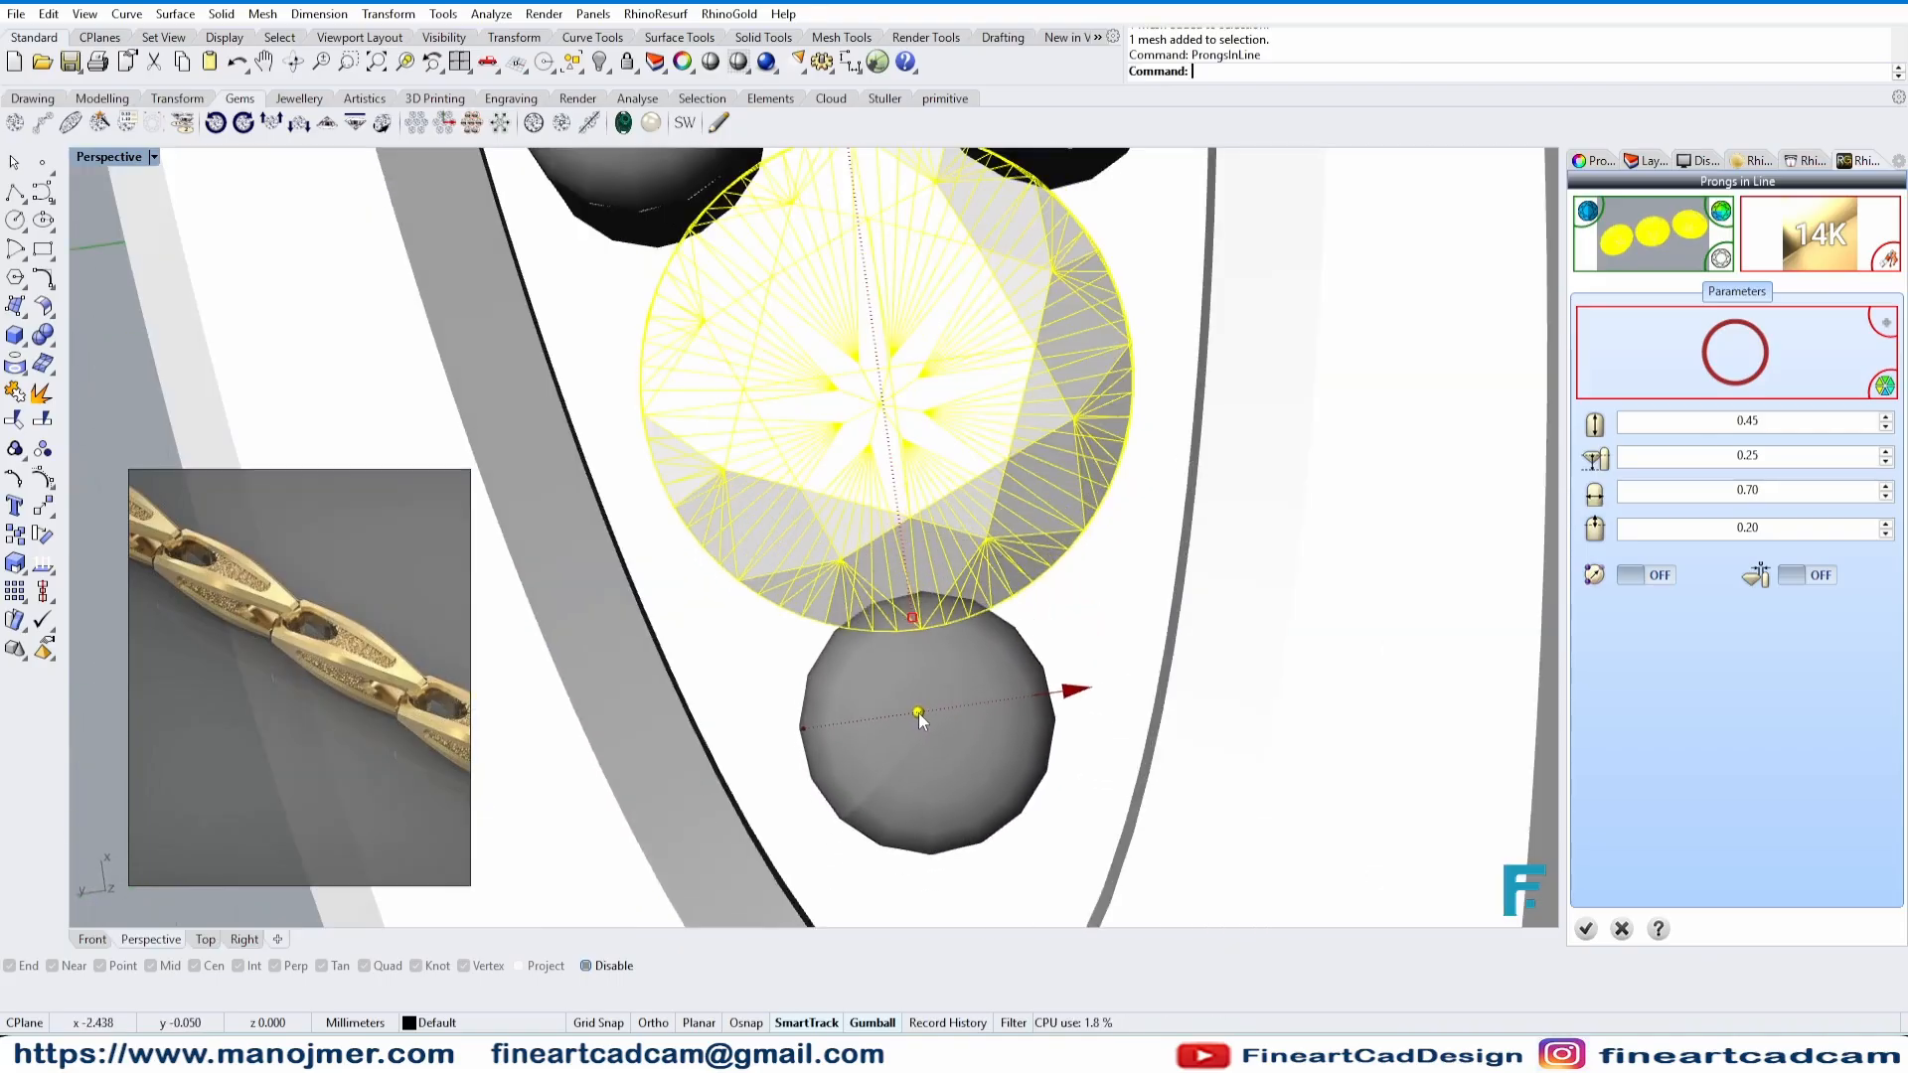
pyautogui.scroll(-8, 845, 690)
pyautogui.click(1583, 929)
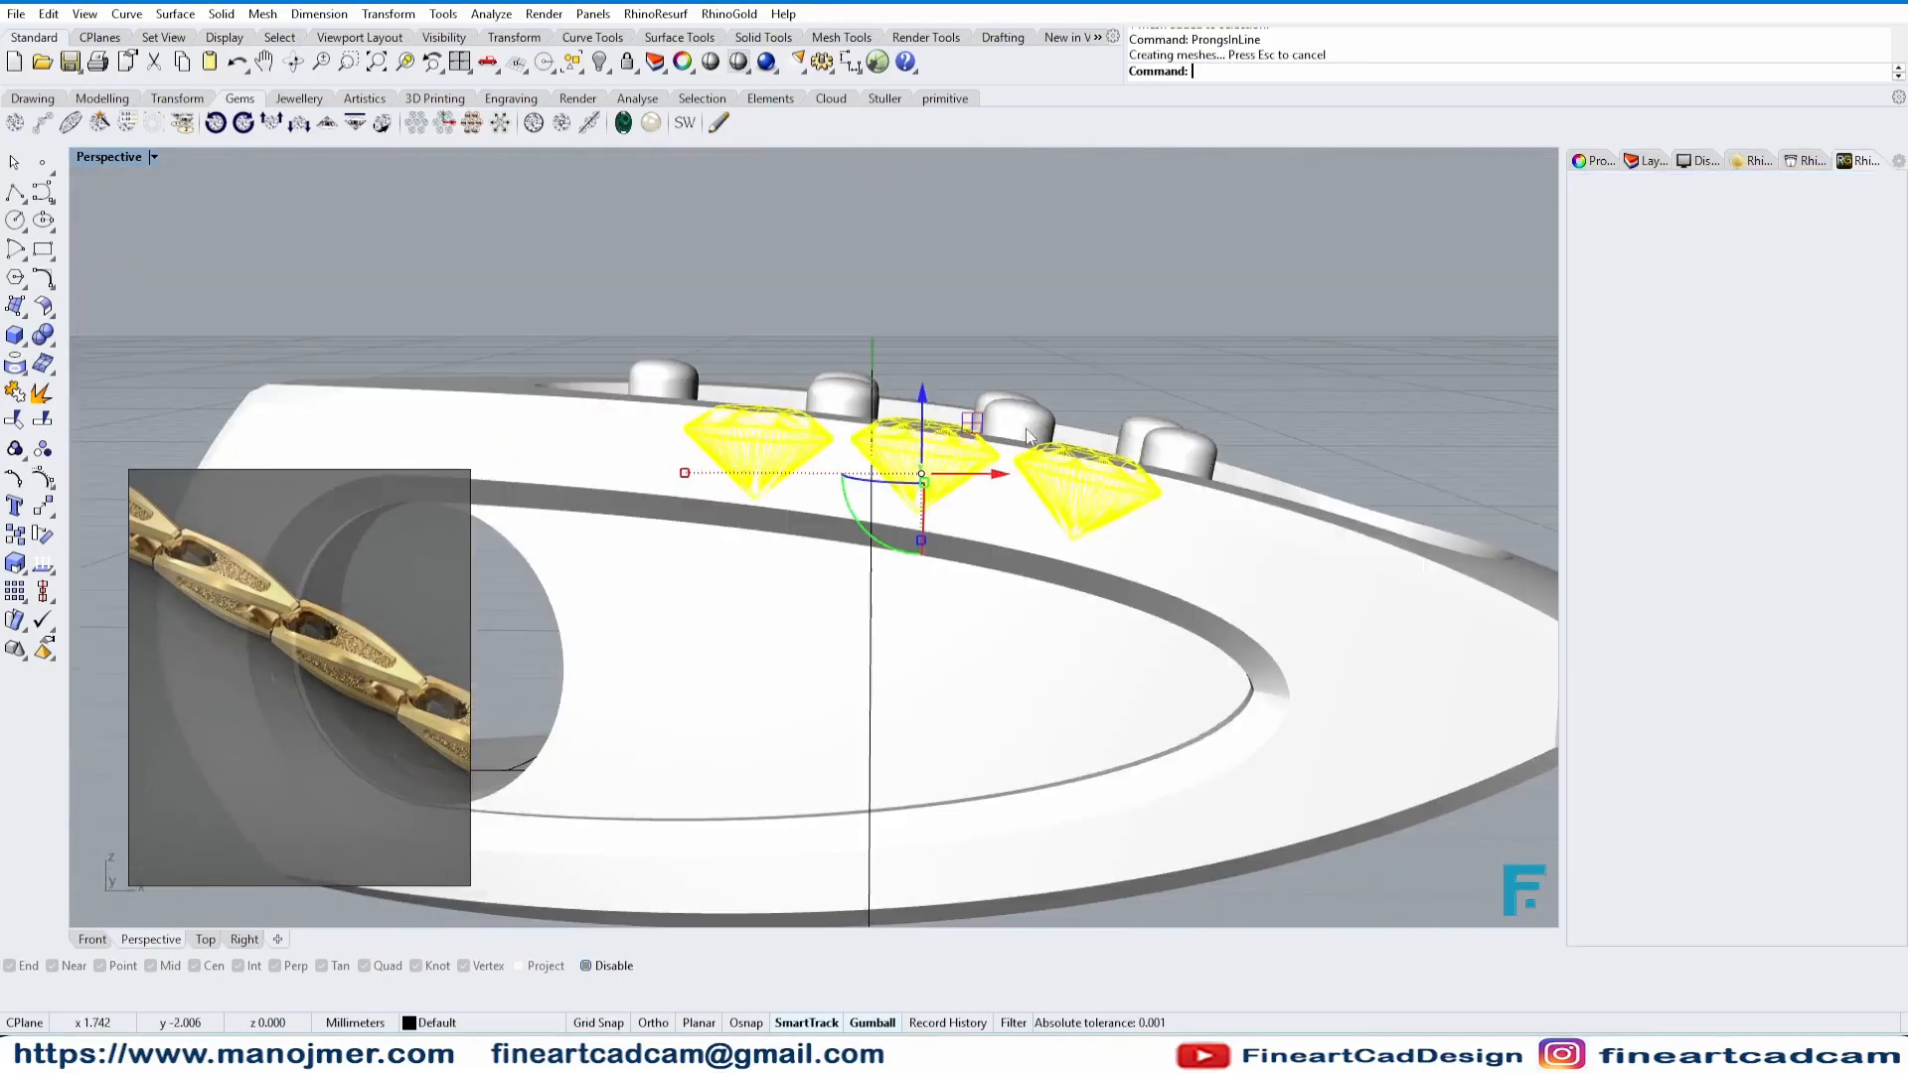
# - Add the prongs to the gem selection and group the gems and prongs together
pyautogui.moveTo(844, 532); pyautogui.dragTo(980, 581, button='right')
pyautogui.scroll(6, 752, 641)
pyautogui.keyDown('shift'); pyautogui.click(1229, 577); pyautogui.keyUp('shift')
pyautogui.keyDown('shift'); pyautogui.click(1185, 593); pyautogui.keyUp('shift')
pyautogui.keyDown('shift'); pyautogui.click(1140, 560); pyautogui.keyUp('shift')
pyautogui.scroll(-7, 1093, 397)
pyautogui.write('g')
pyautogui.press('Return')
# - Rotate a copy of the gem and prong group around the origin in the Right view onto the link's side
pyautogui.click(204, 939)
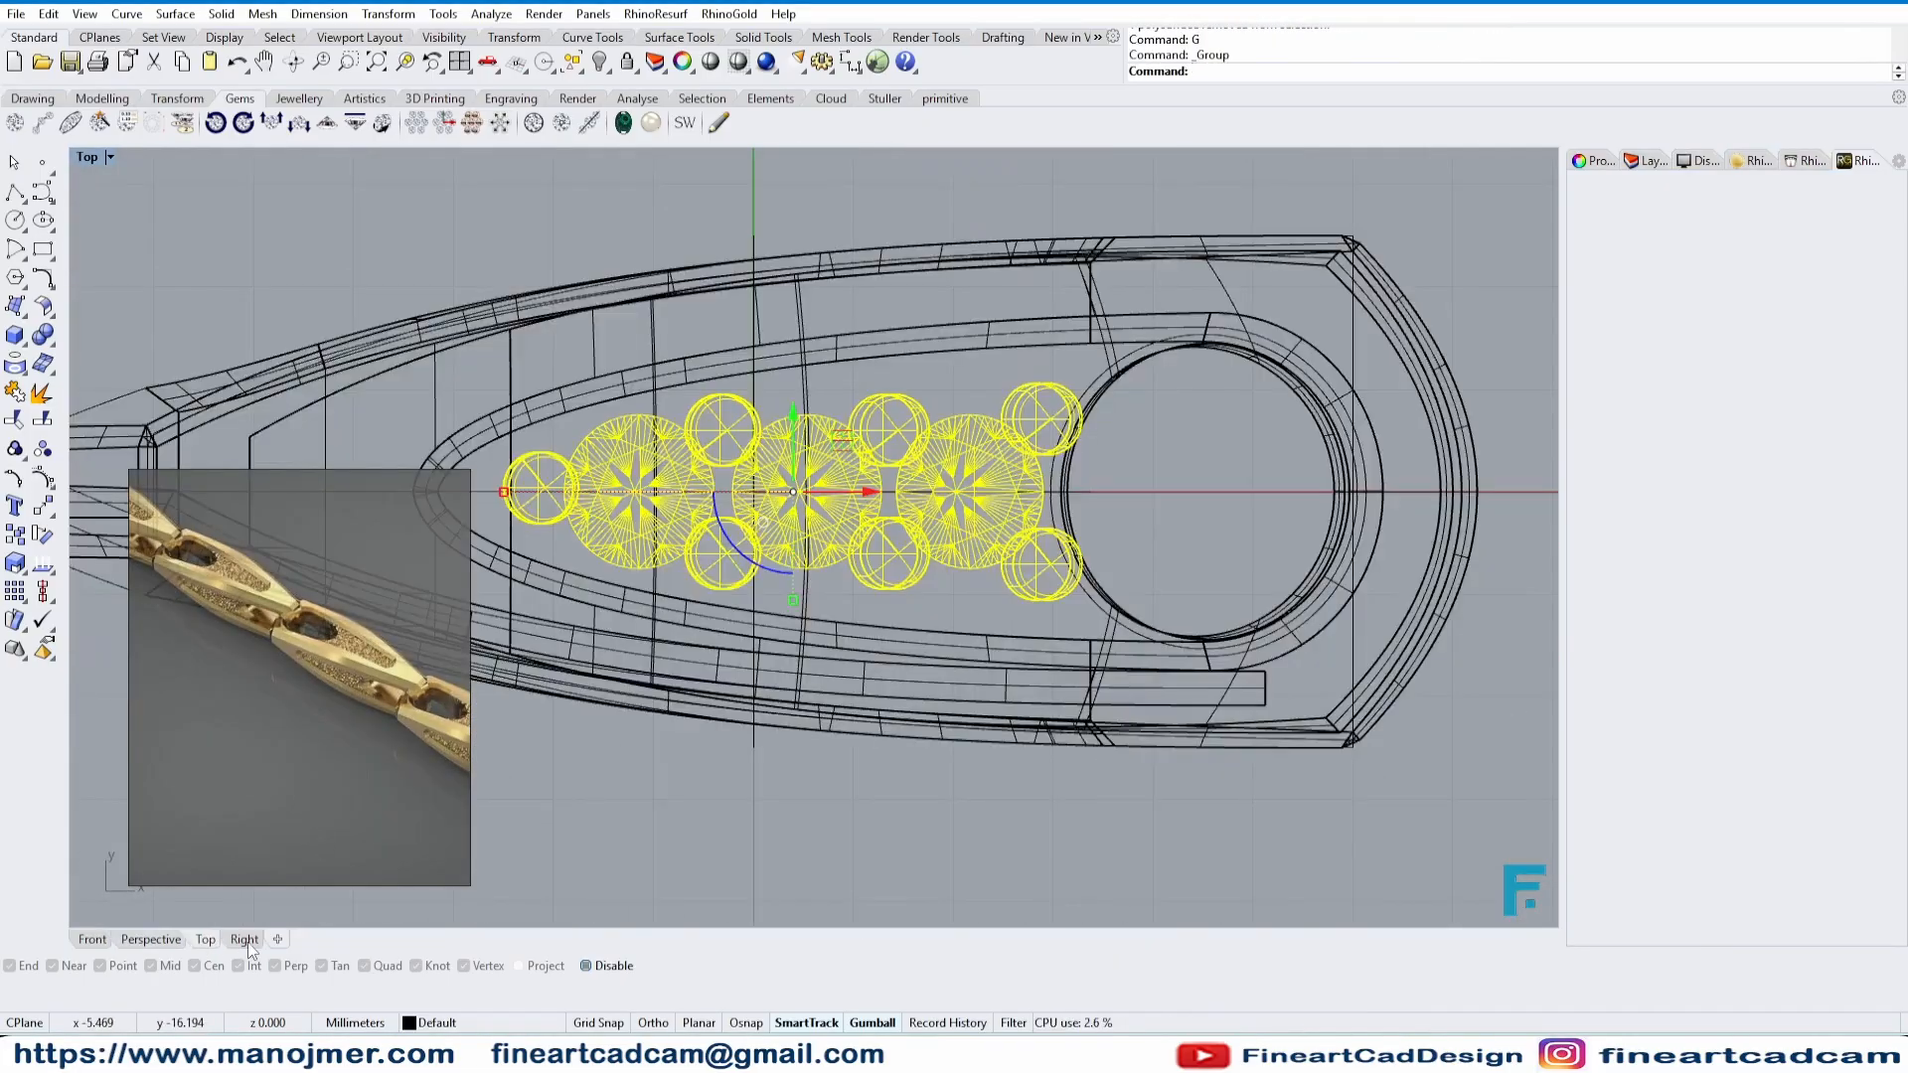
pyautogui.click(243, 939)
pyautogui.write('R')
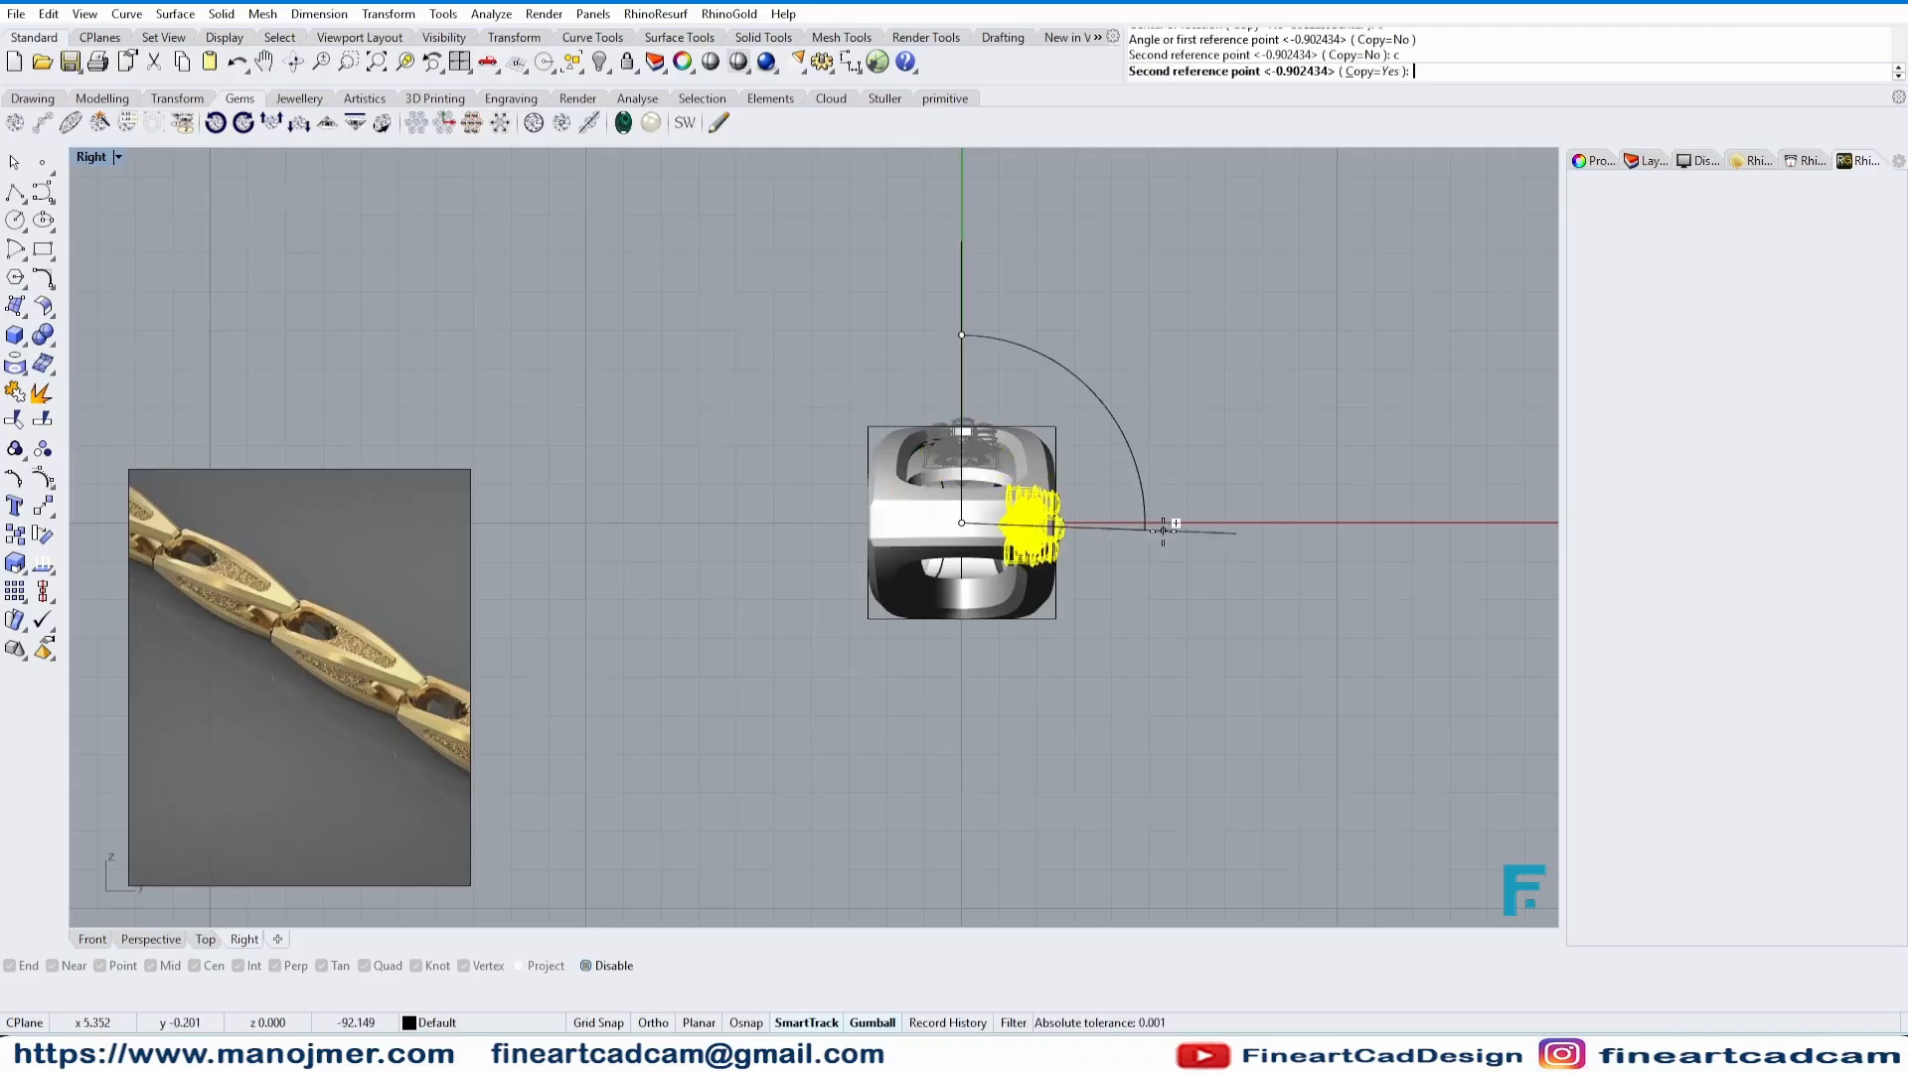
pyautogui.click(151, 939)
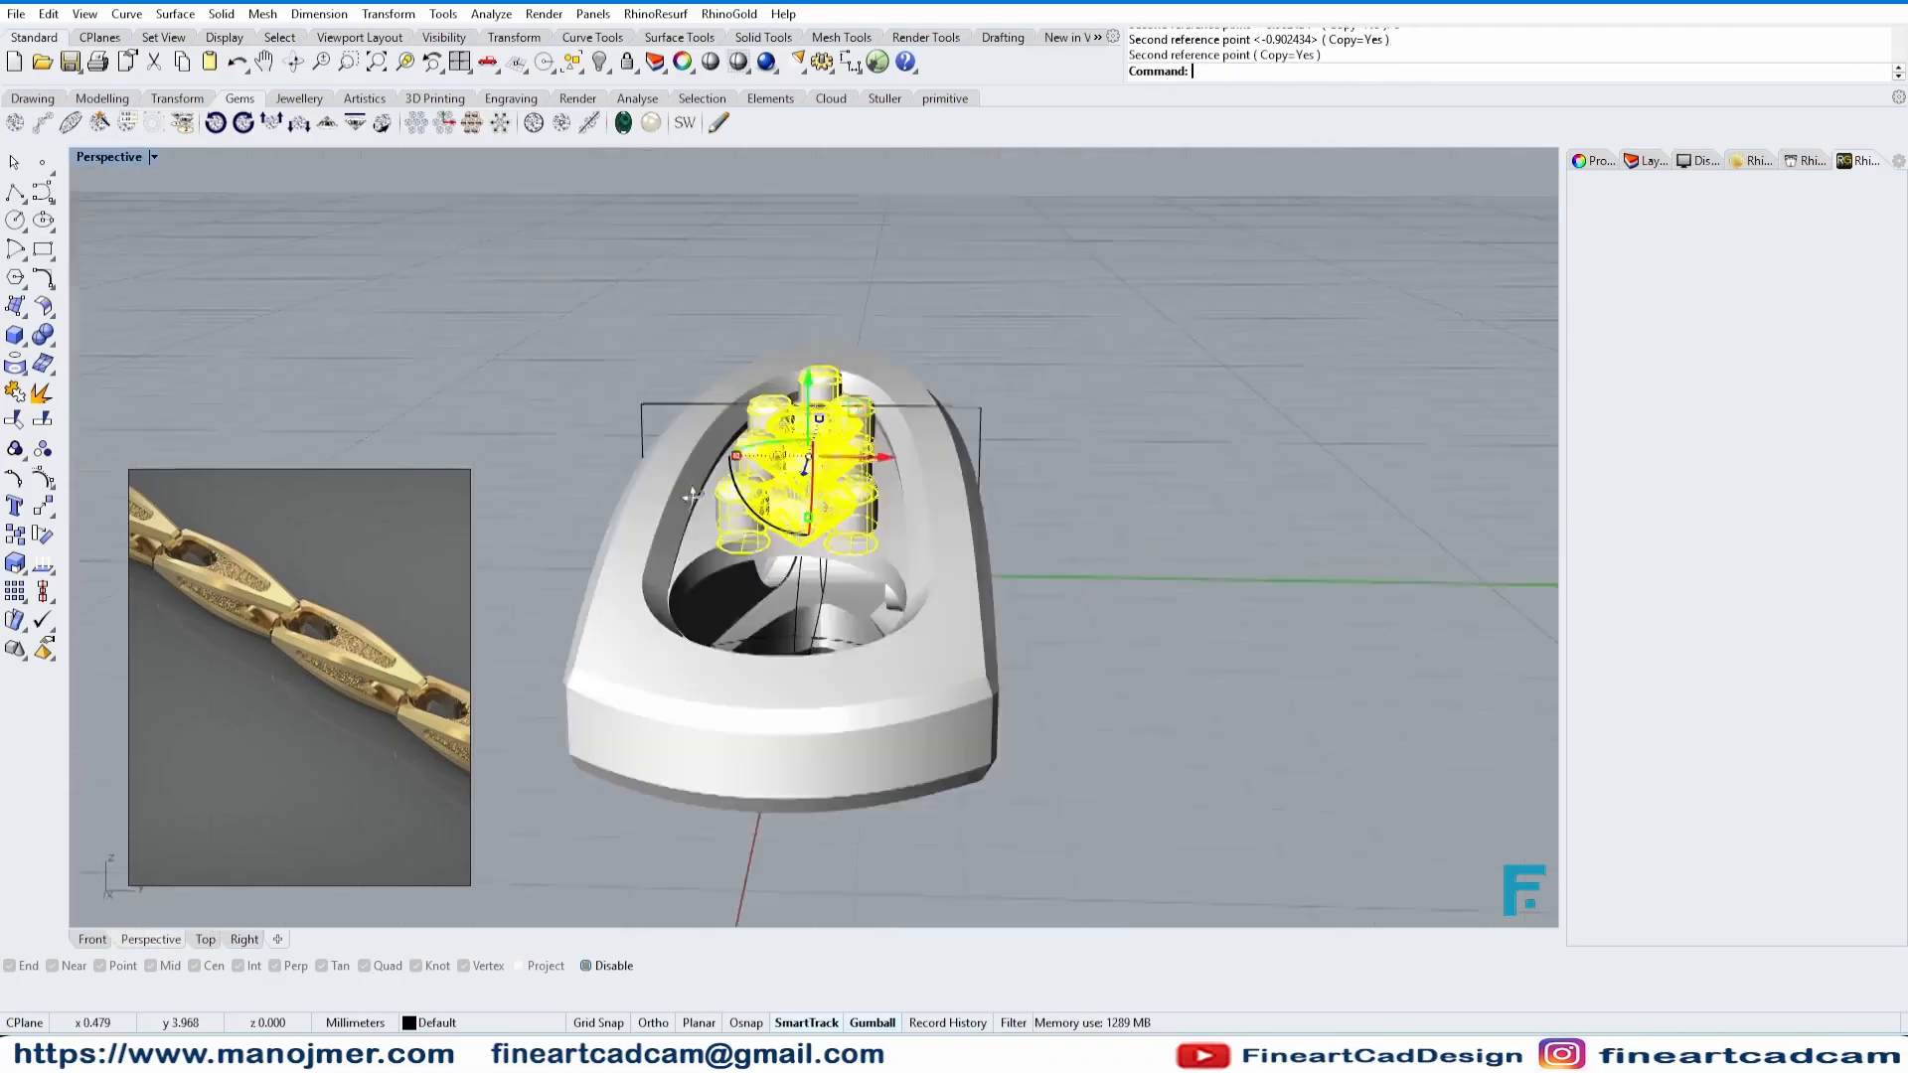
# - Try to mirror the copied gem and prong group about the Y axis in the Perspective view
pyautogui.moveTo(795, 696); pyautogui.dragTo(849, 567, button='right')
pyautogui.write('m')
pyautogui.press('Return')
pyautogui.write('y')
pyautogui.press('Return')
pyautogui.hotkey('ctrl', 'z')
# - Mirror the side gem and prong group about the Right view's Y axis onto the opposite side and delete the source group
pyautogui.click(242, 940)
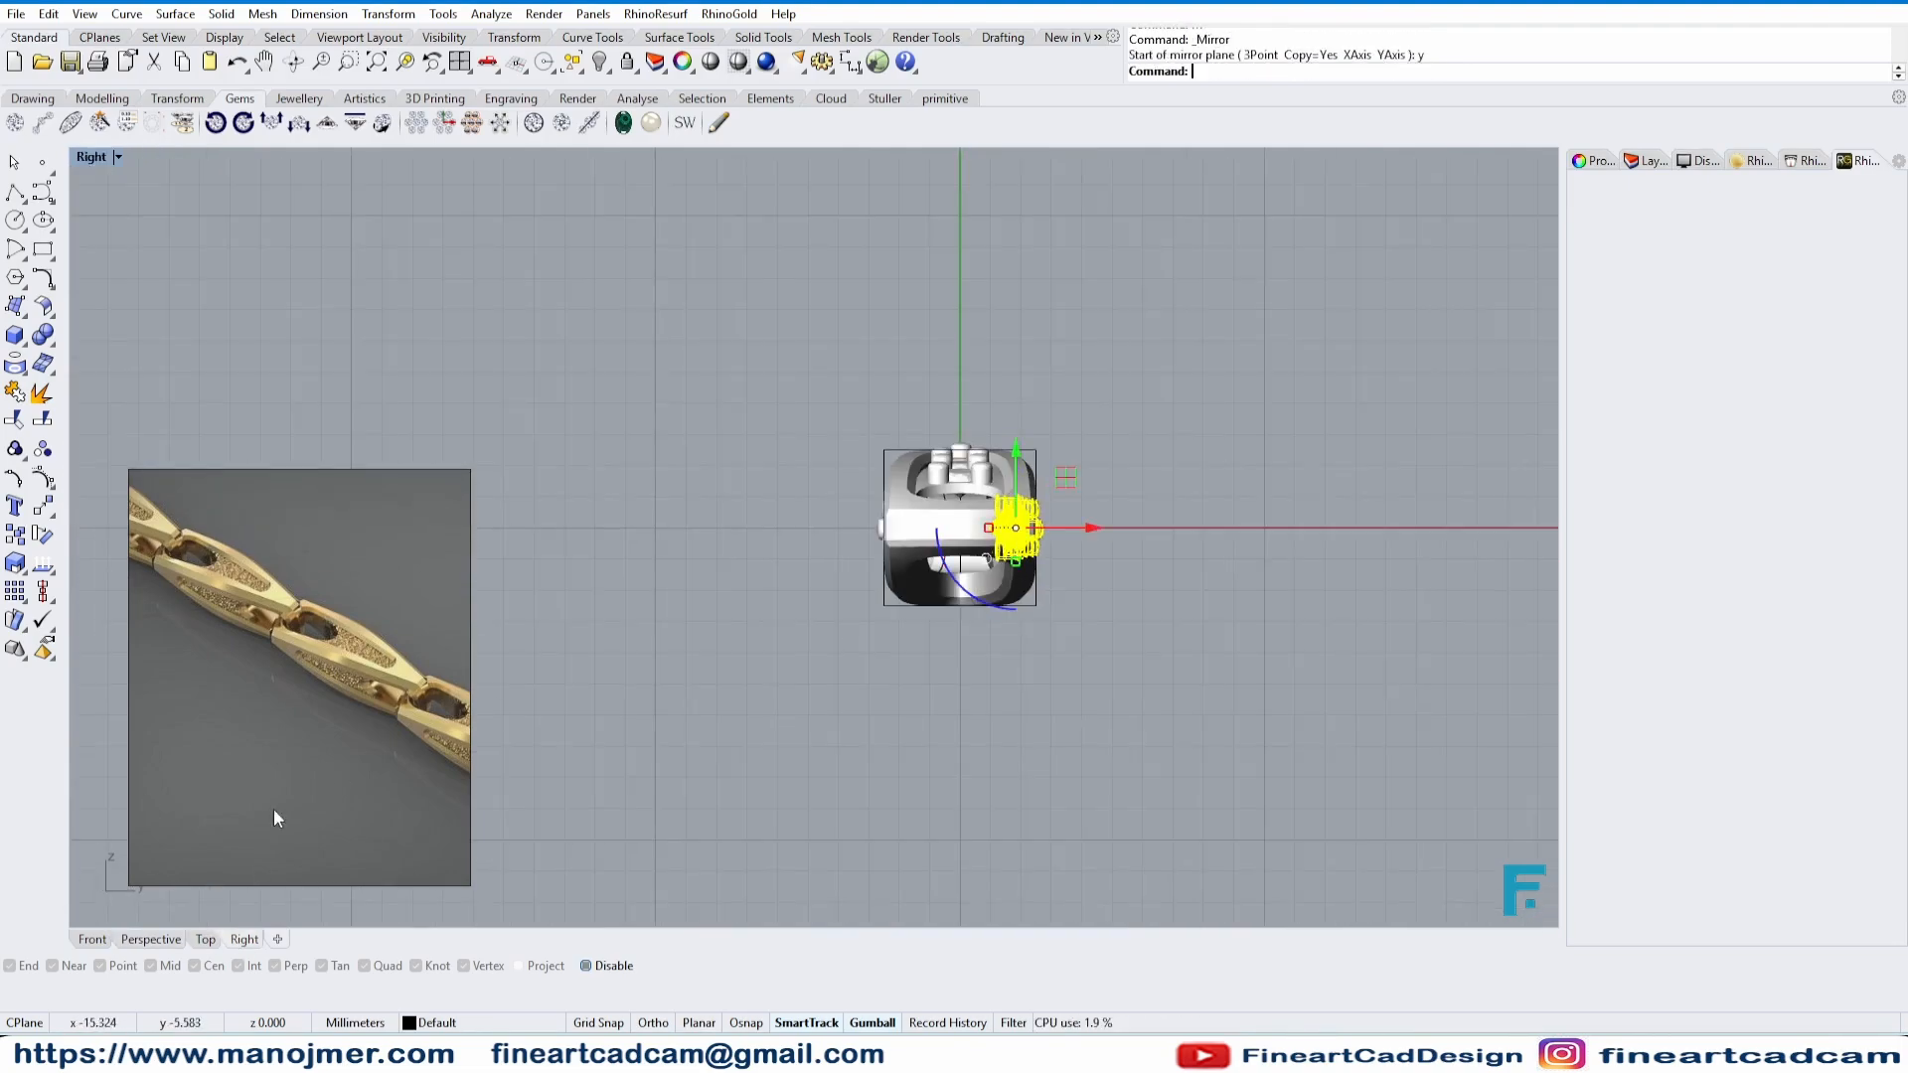
pyautogui.click(151, 939)
pyautogui.moveTo(831, 683); pyautogui.dragTo(979, 528, button='right')
pyautogui.click(999, 578)
pyautogui.write('180')
pyautogui.press('Return')
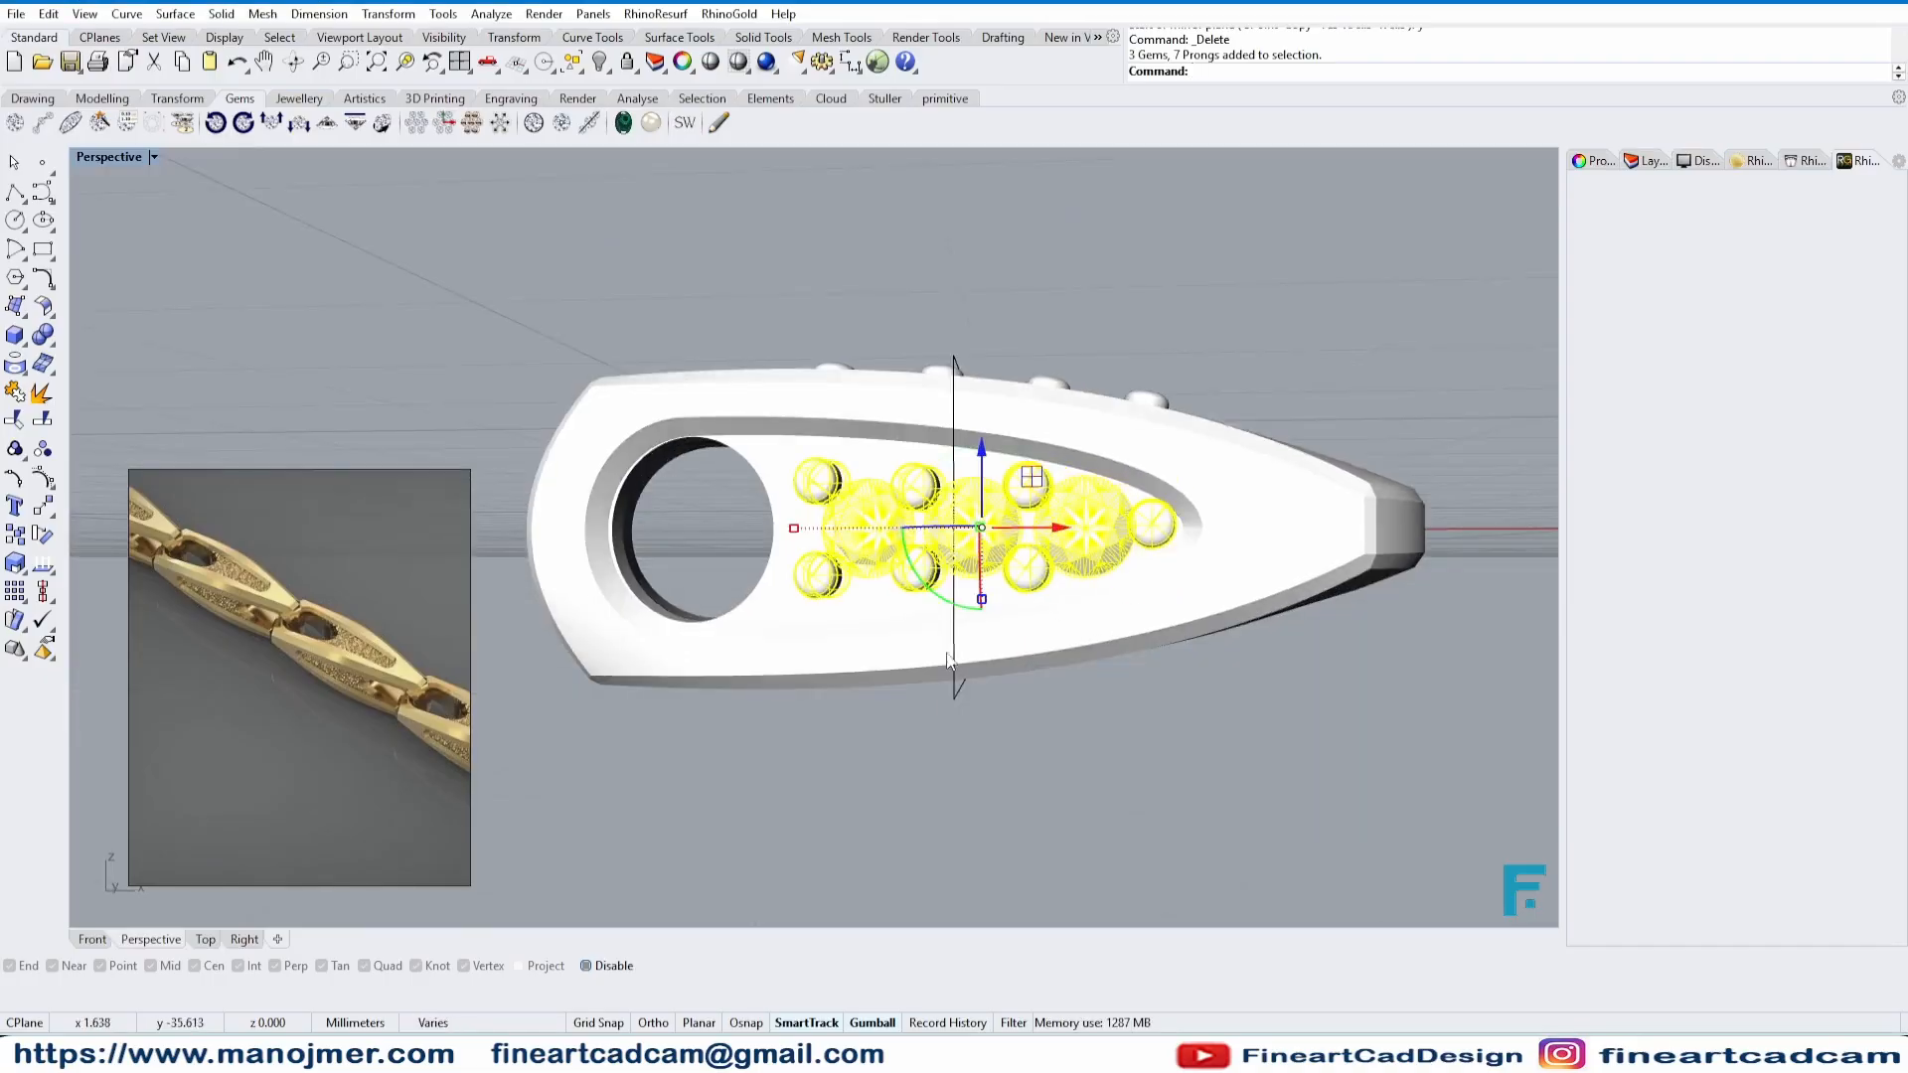
pyautogui.moveTo(437, 542); pyautogui.dragTo(299, 720, button='right')
pyautogui.click(204, 939)
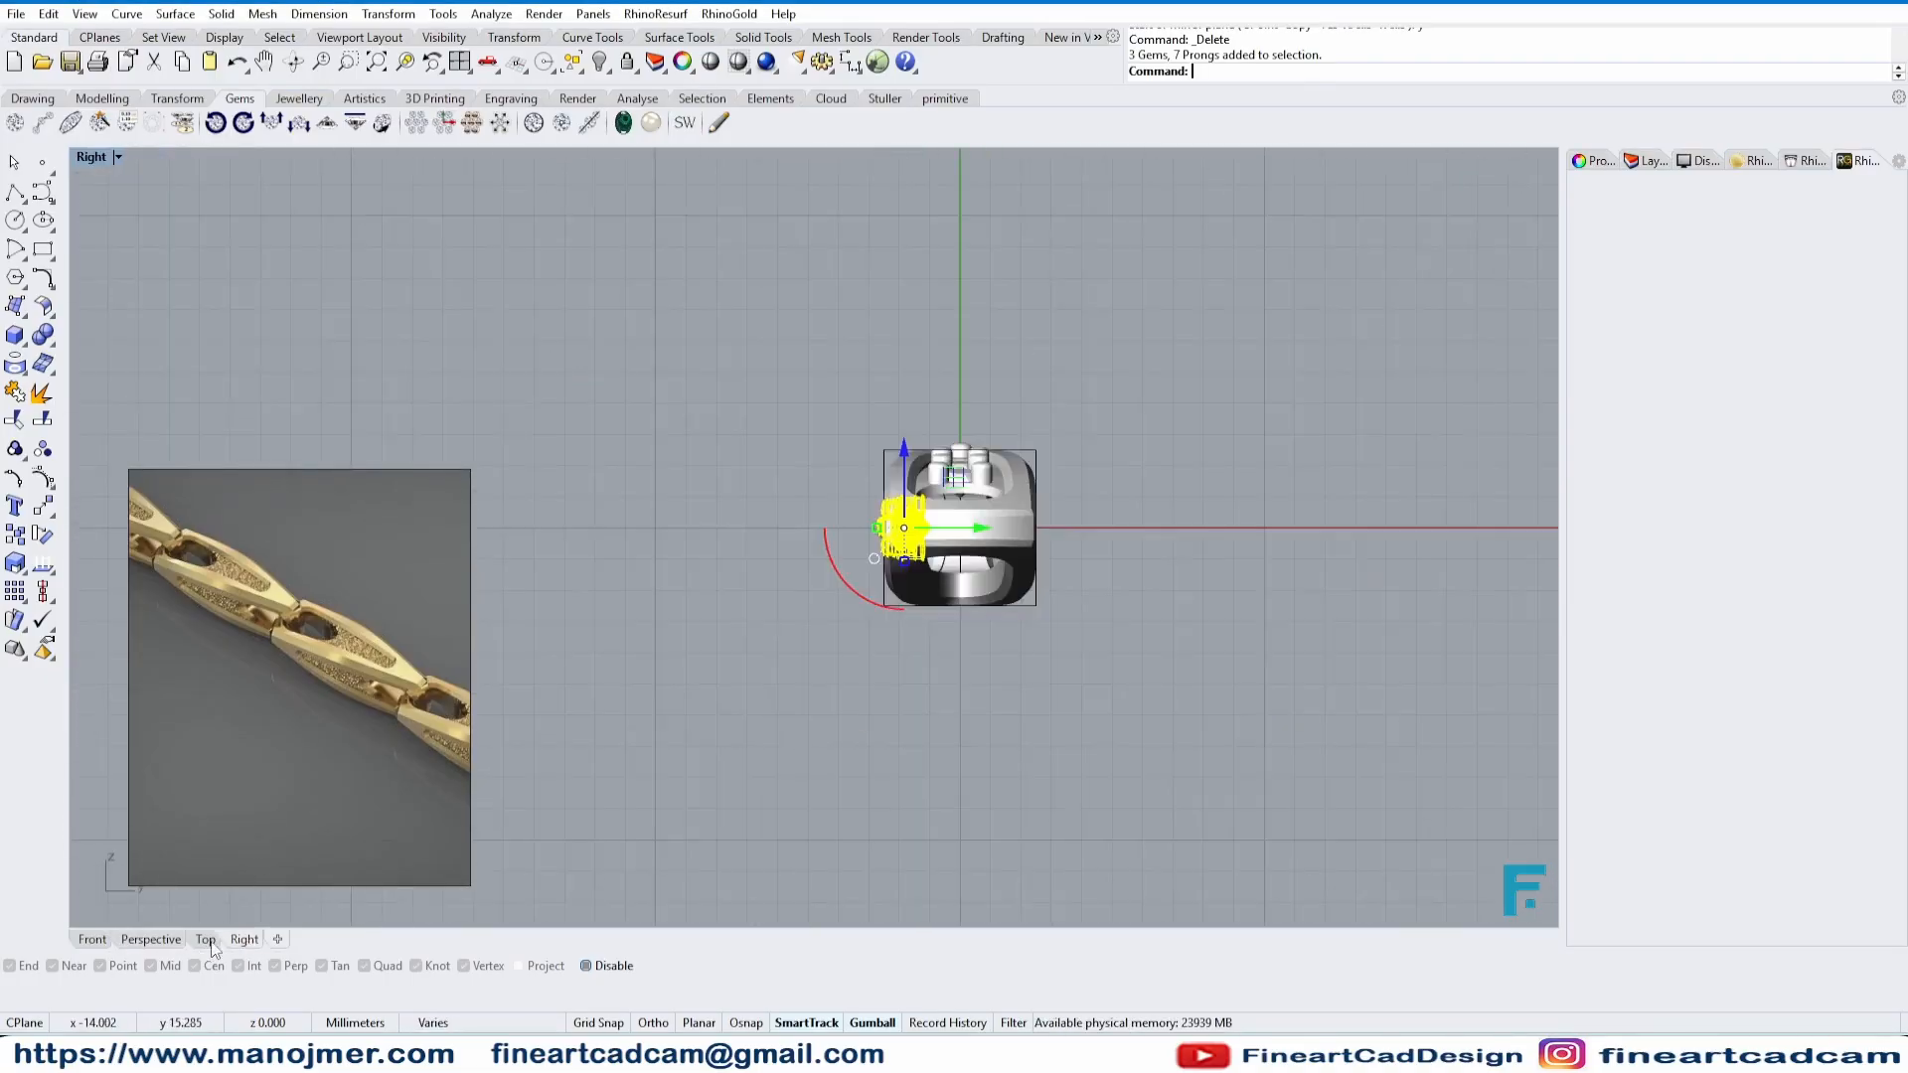
# - Shift the side gem and prong group along the X axis toward the link's narrow end in the Top view
pyautogui.scroll(8, 991, 564)
pyautogui.scroll(3, 992, 564)
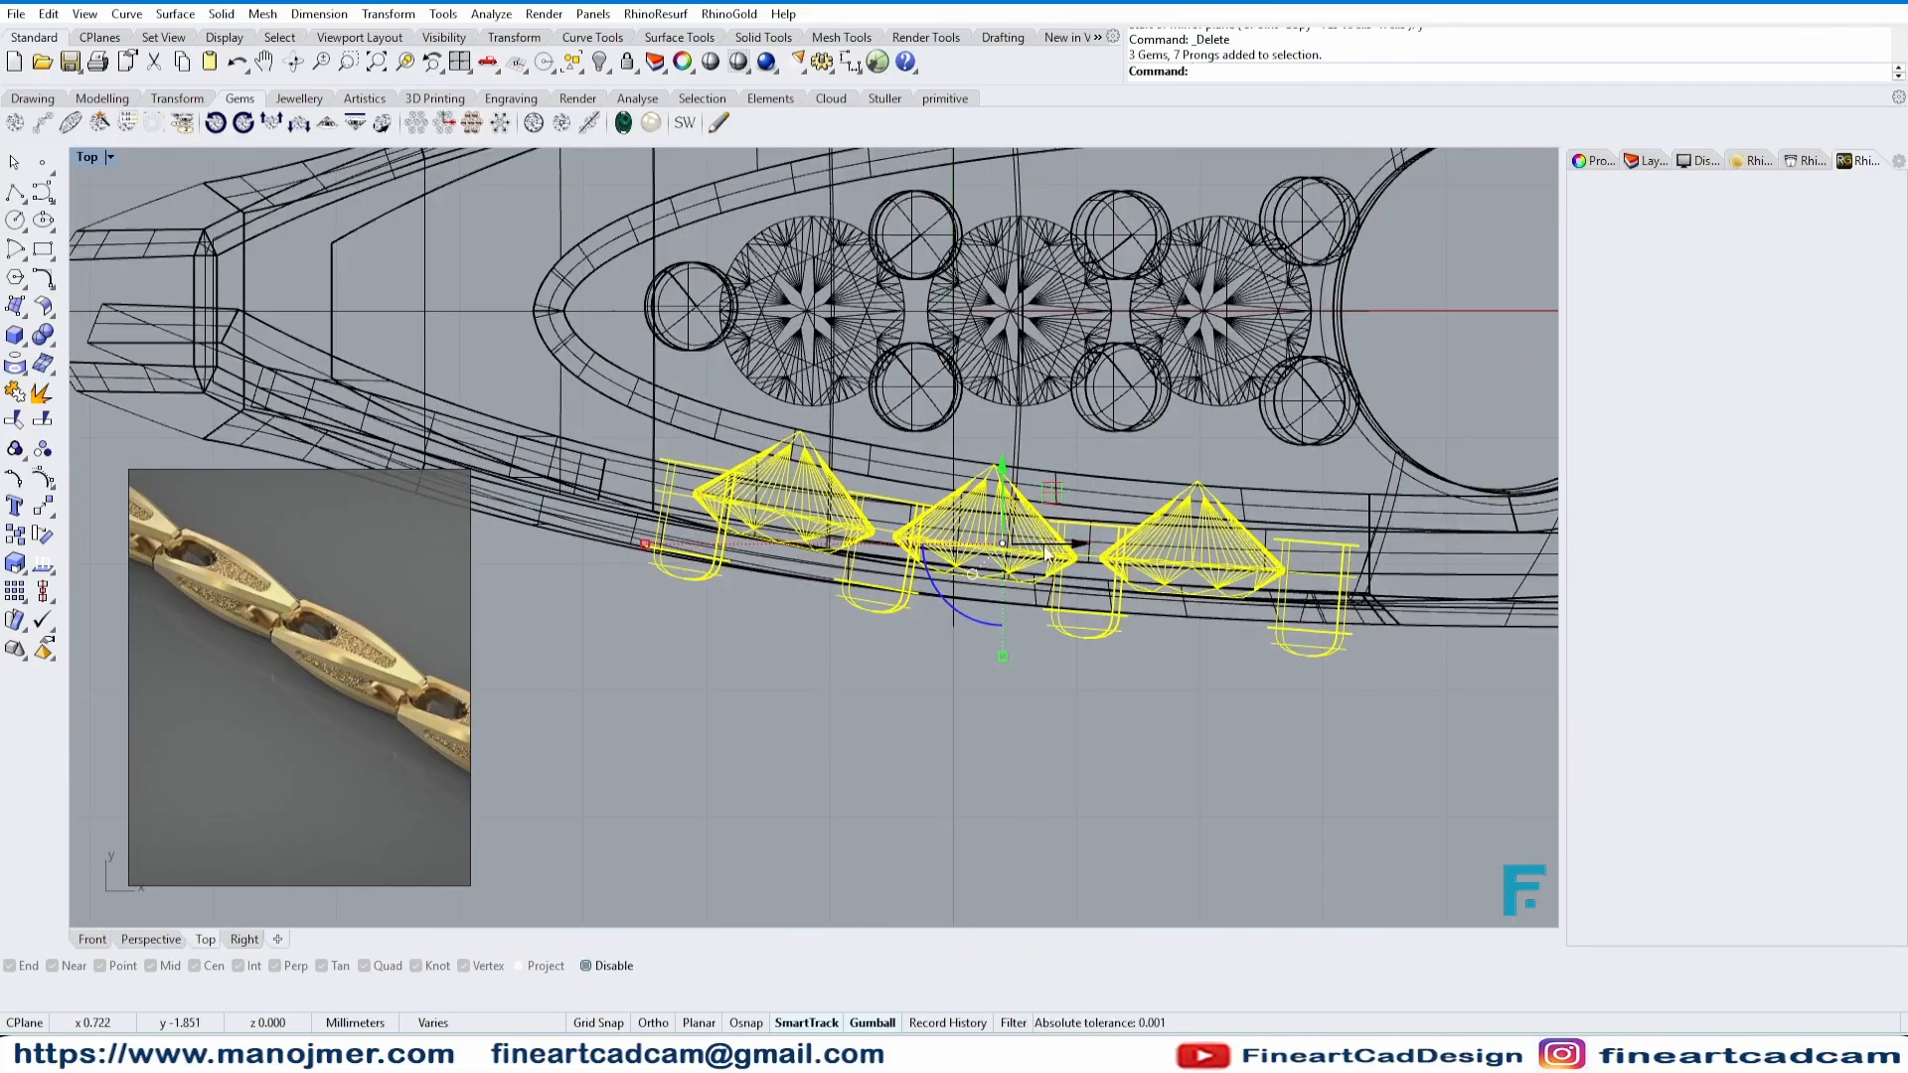
pyautogui.moveTo(1502, 613); pyautogui.dragTo(1238, 628, button='right')
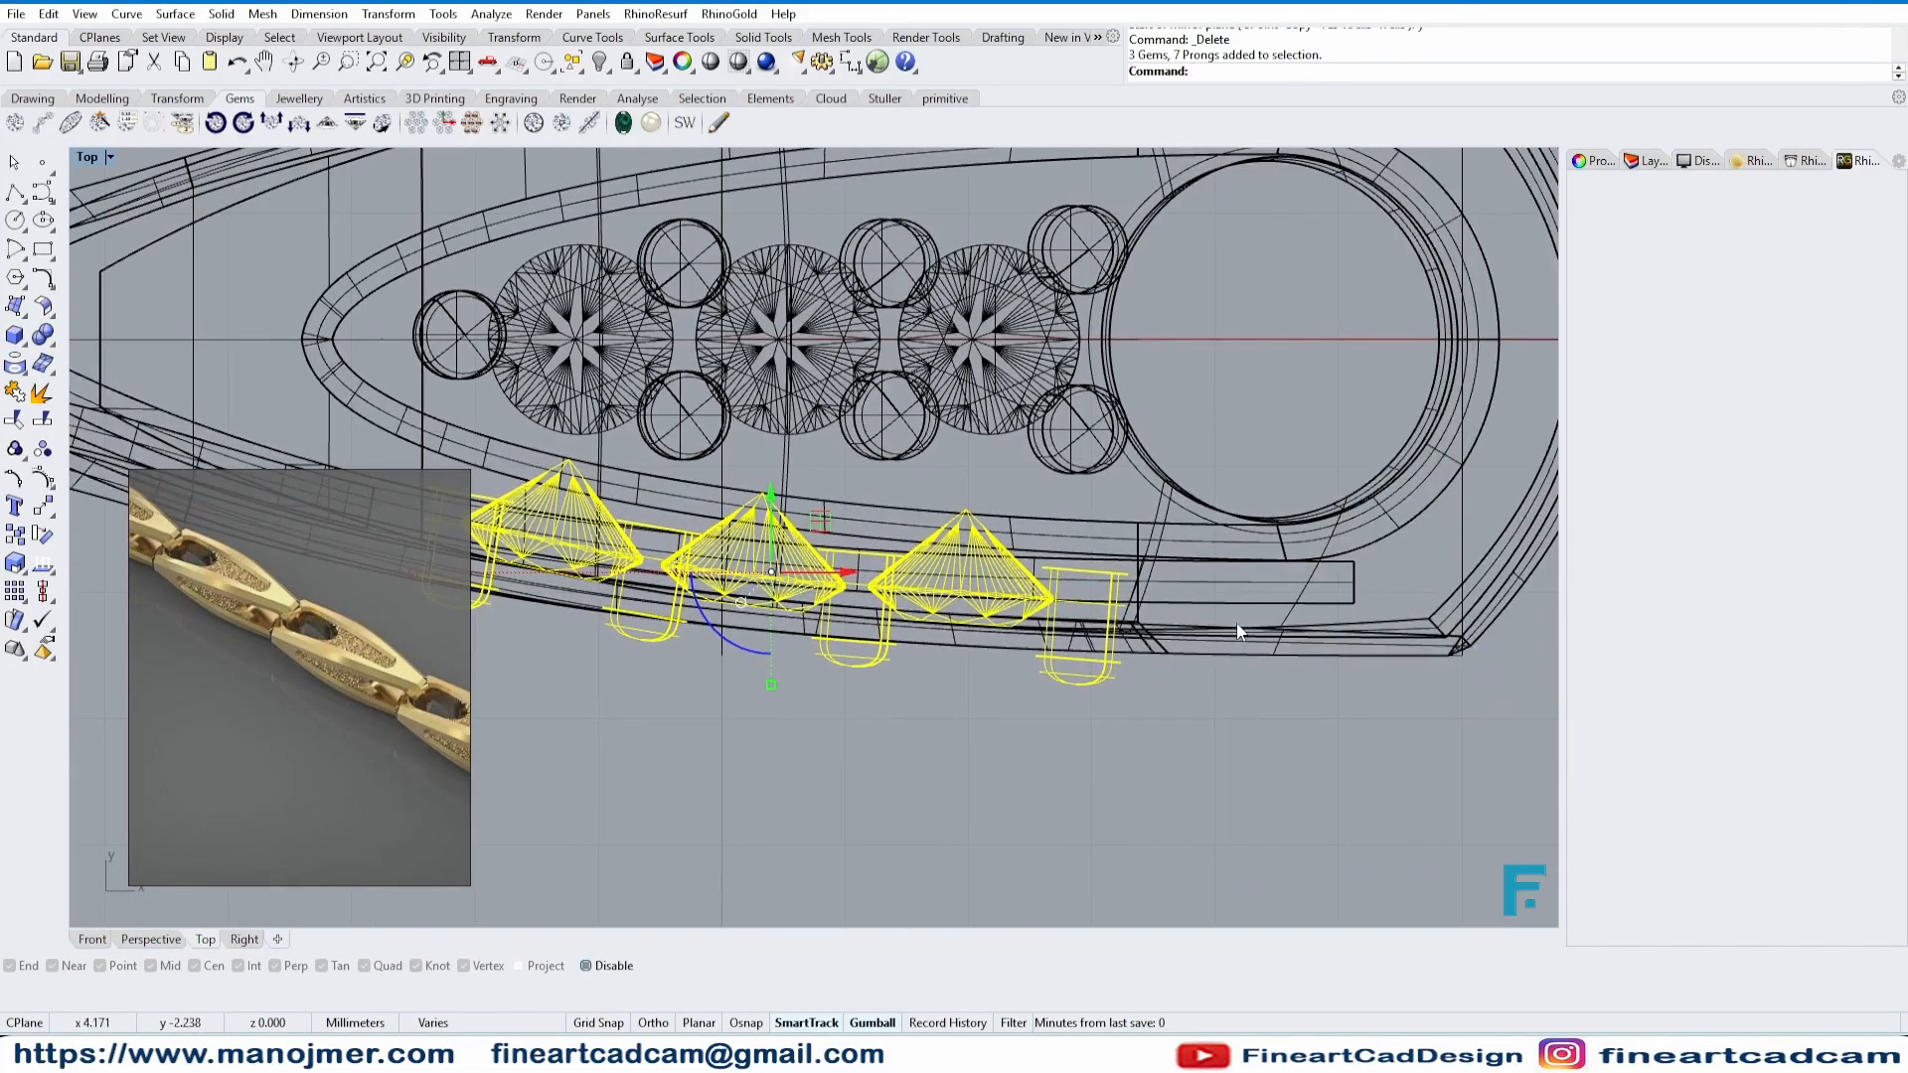
pyautogui.moveTo(1075, 585); pyautogui.dragTo(1300, 601, button='right')
pyautogui.click(1470, 618)
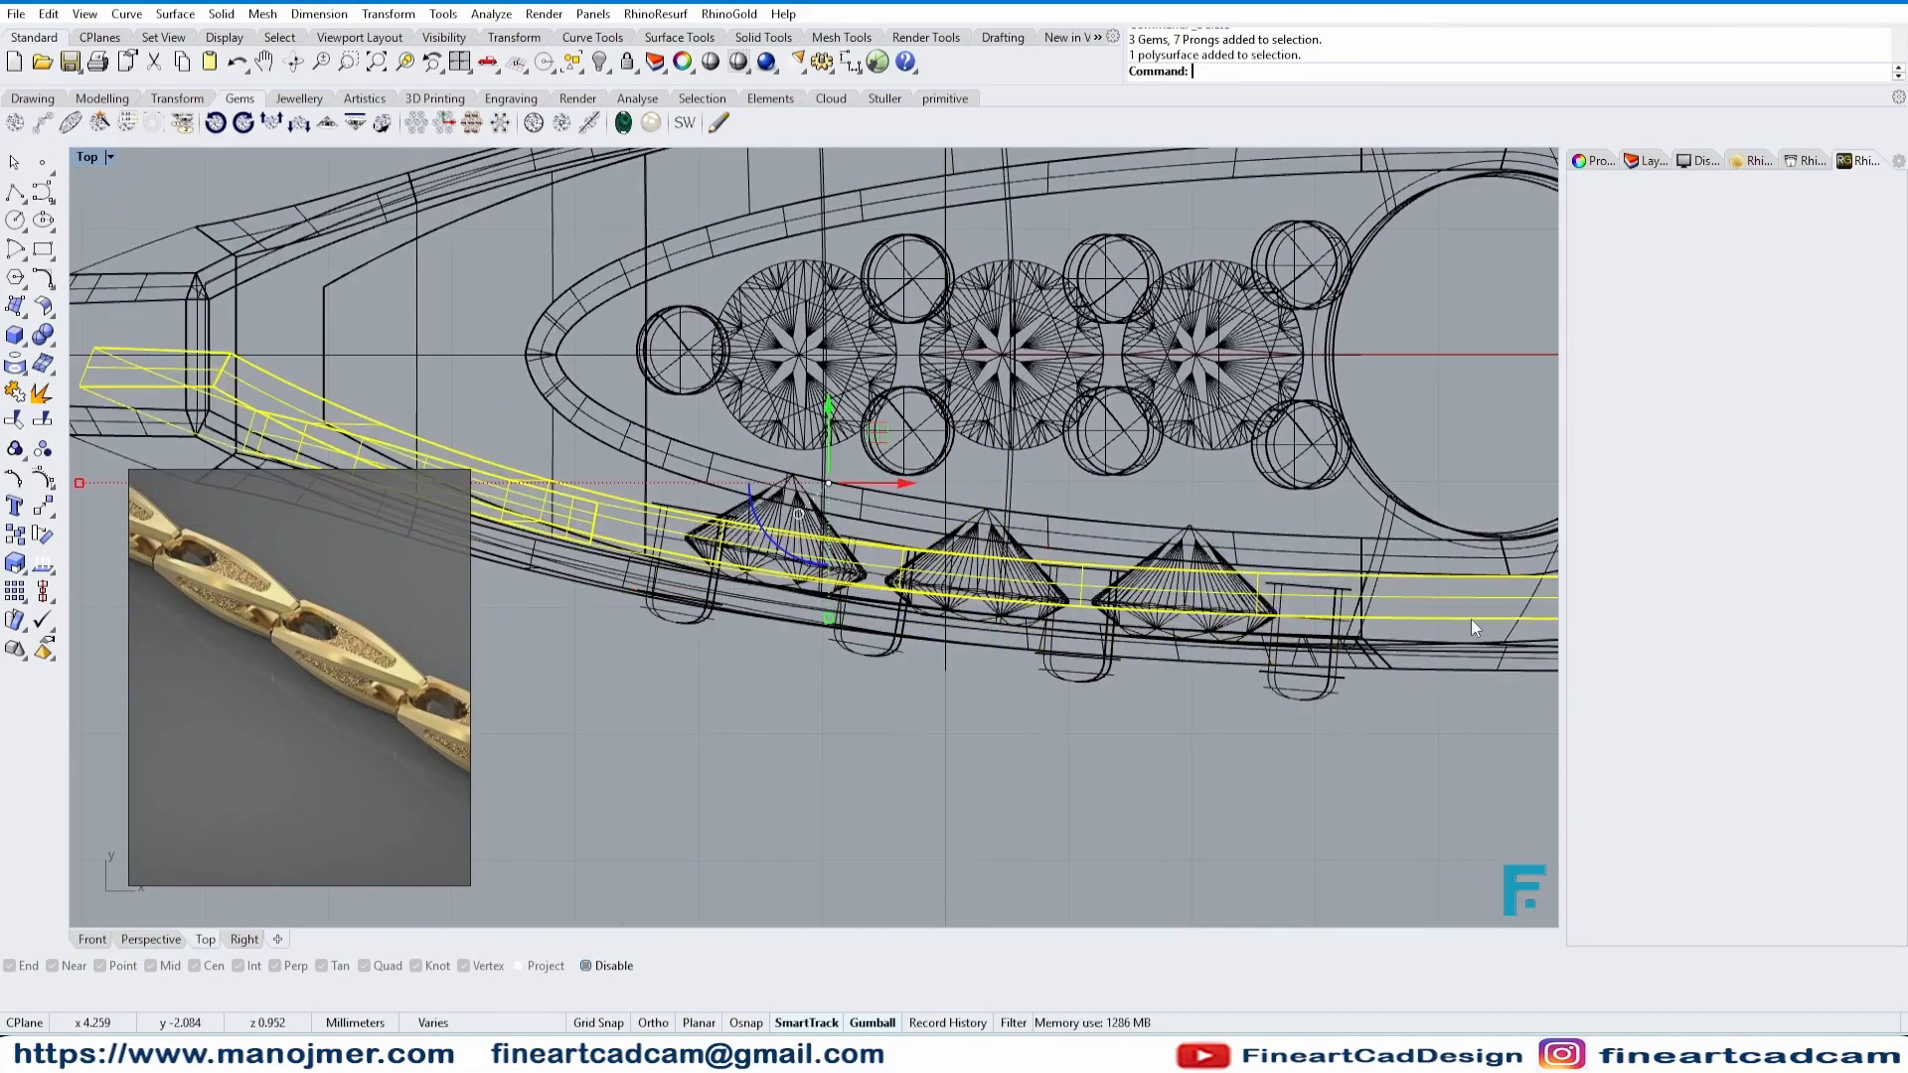
pyautogui.click(1174, 594)
pyautogui.moveTo(1061, 587); pyautogui.dragTo(1105, 607, button='right')
pyautogui.moveTo(1102, 606); pyautogui.dragTo(1025, 613)
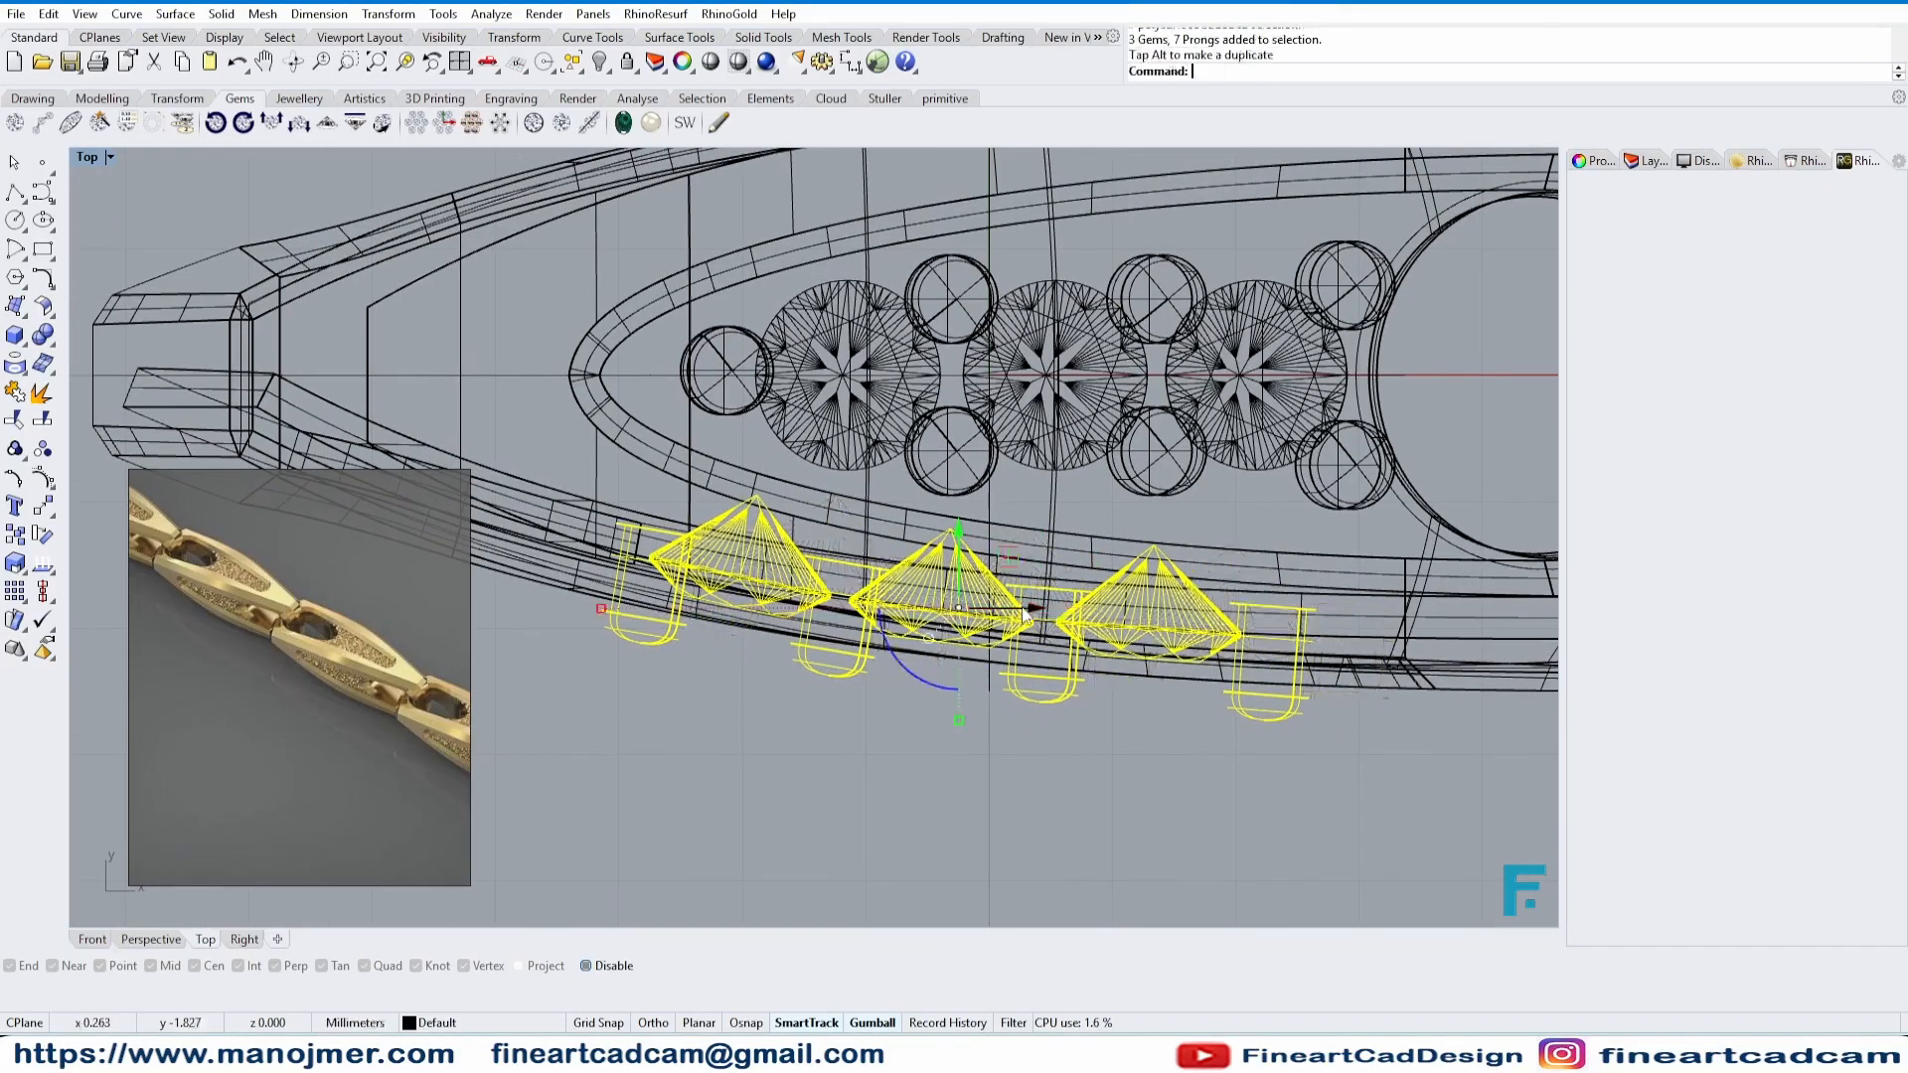
# - Nudge the side gem and prong group slightly further along the X axis to line up with the side plate
pyautogui.click(1344, 650)
pyautogui.scroll(4, 522, 496)
pyautogui.click(852, 594)
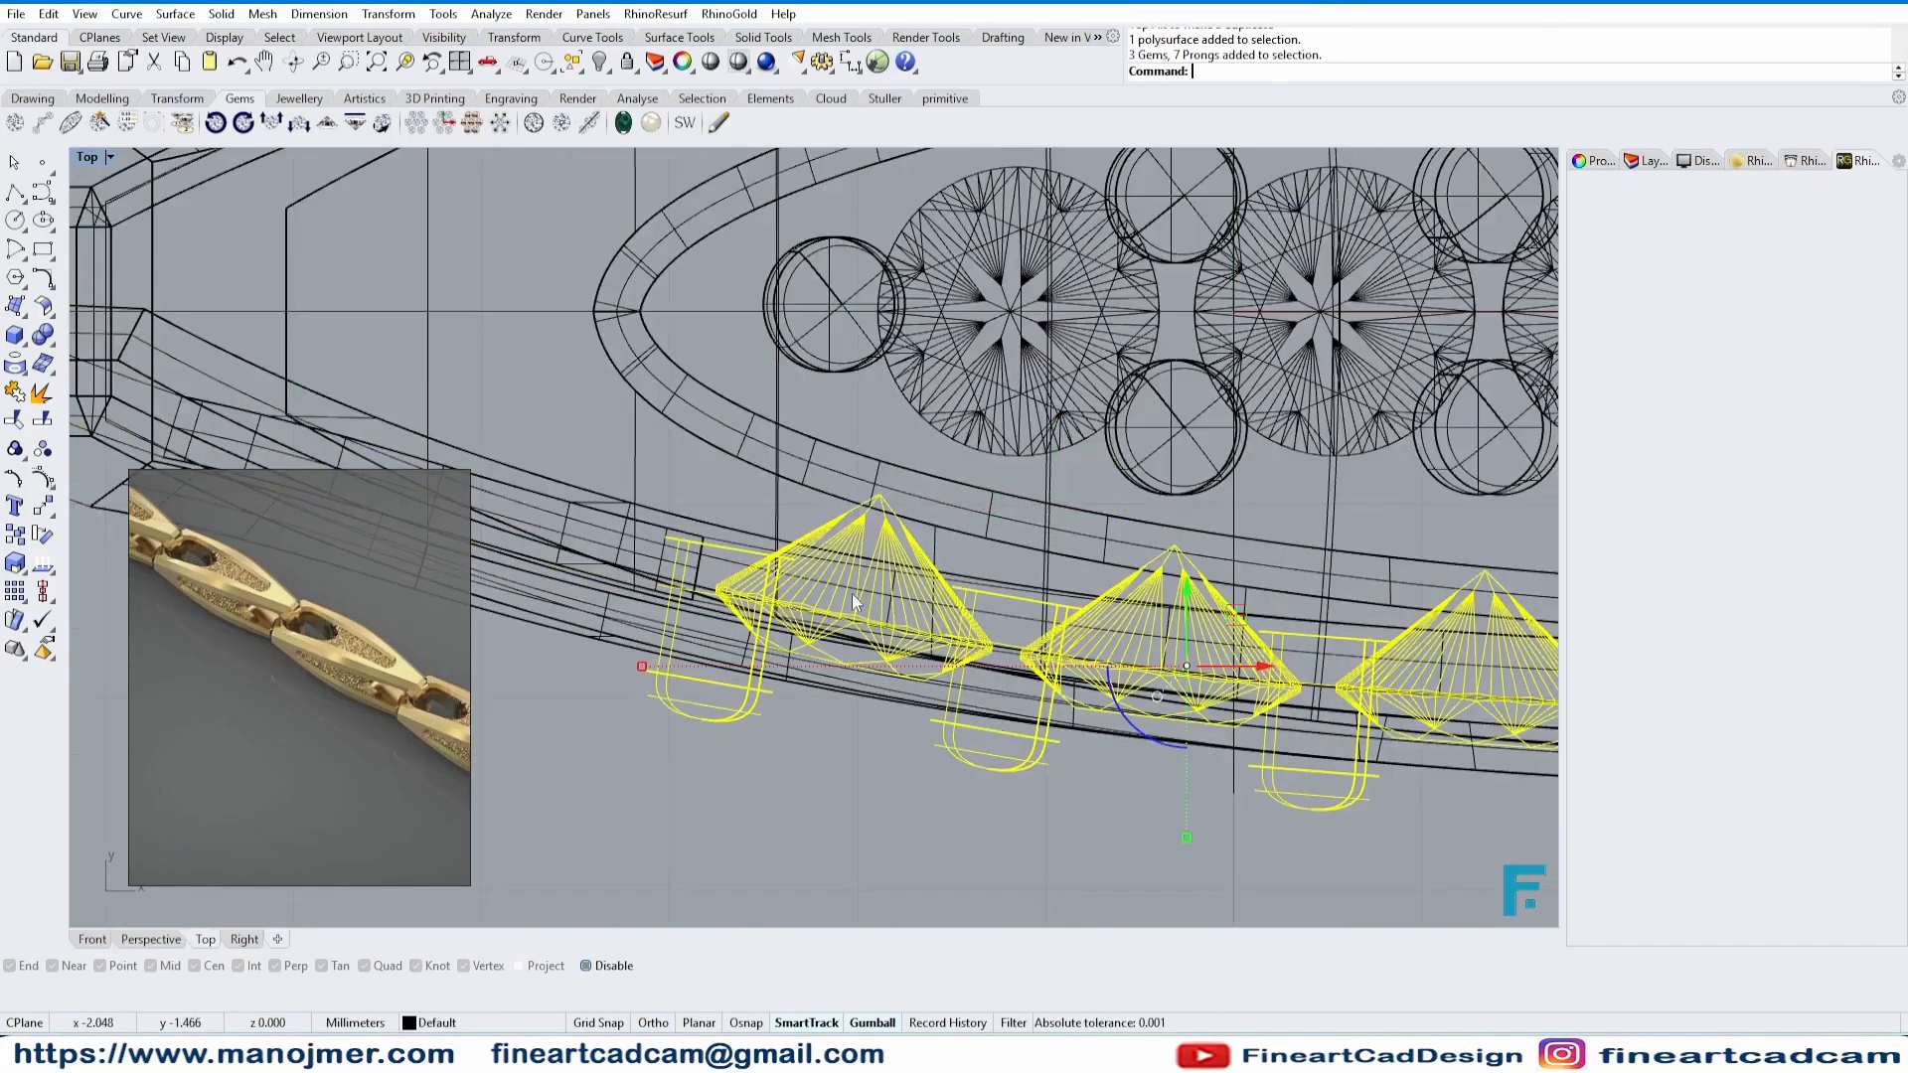
pyautogui.moveTo(1264, 667); pyautogui.dragTo(1250, 668)
pyautogui.scroll(-4, 922, 699)
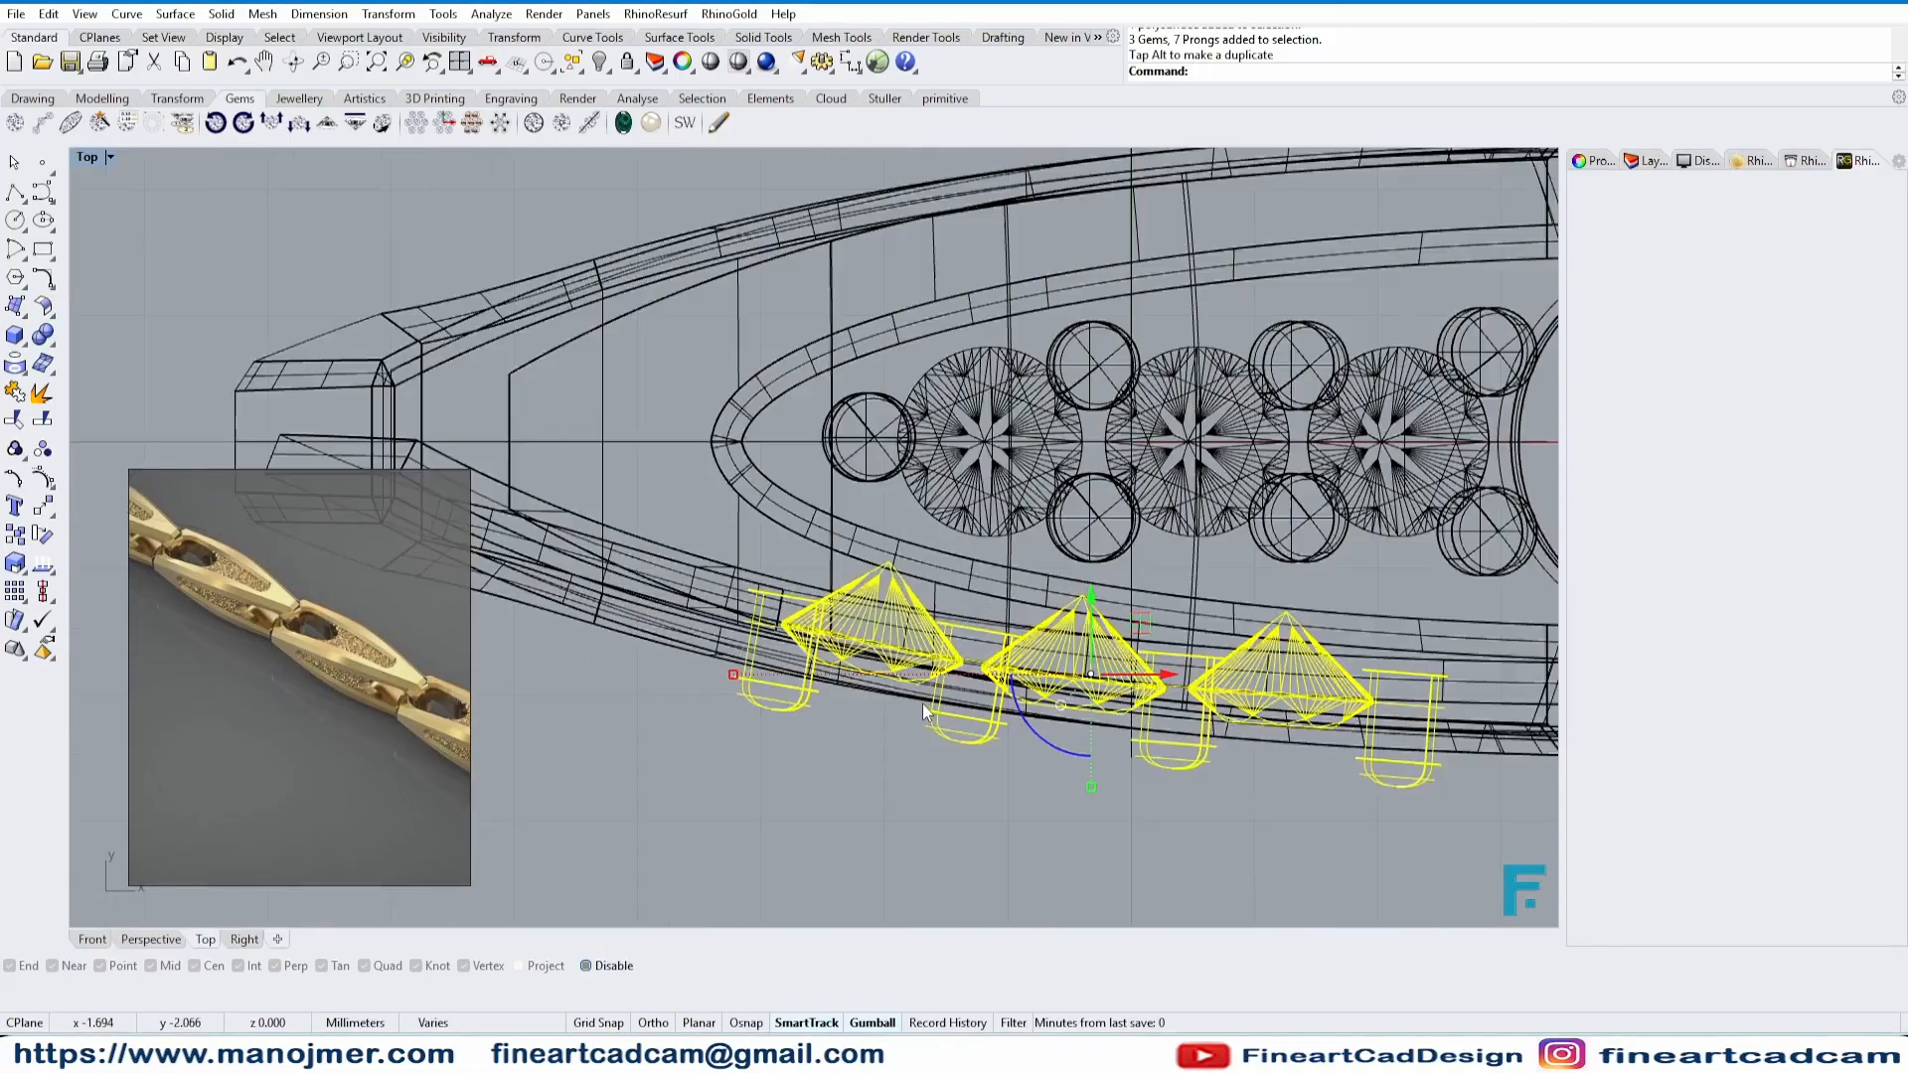
pyautogui.moveTo(890, 691); pyautogui.dragTo(984, 628, button='right')
# - Fine-tune the side gem and prong group's position along the X axis in the Perspective view
pyautogui.click(148, 937)
pyautogui.scroll(4, 943, 636)
pyautogui.moveTo(1044, 540); pyautogui.dragTo(1060, 541)
pyautogui.press('Escape')
pyautogui.moveTo(1056, 660); pyautogui.dragTo(942, 611, button='right')
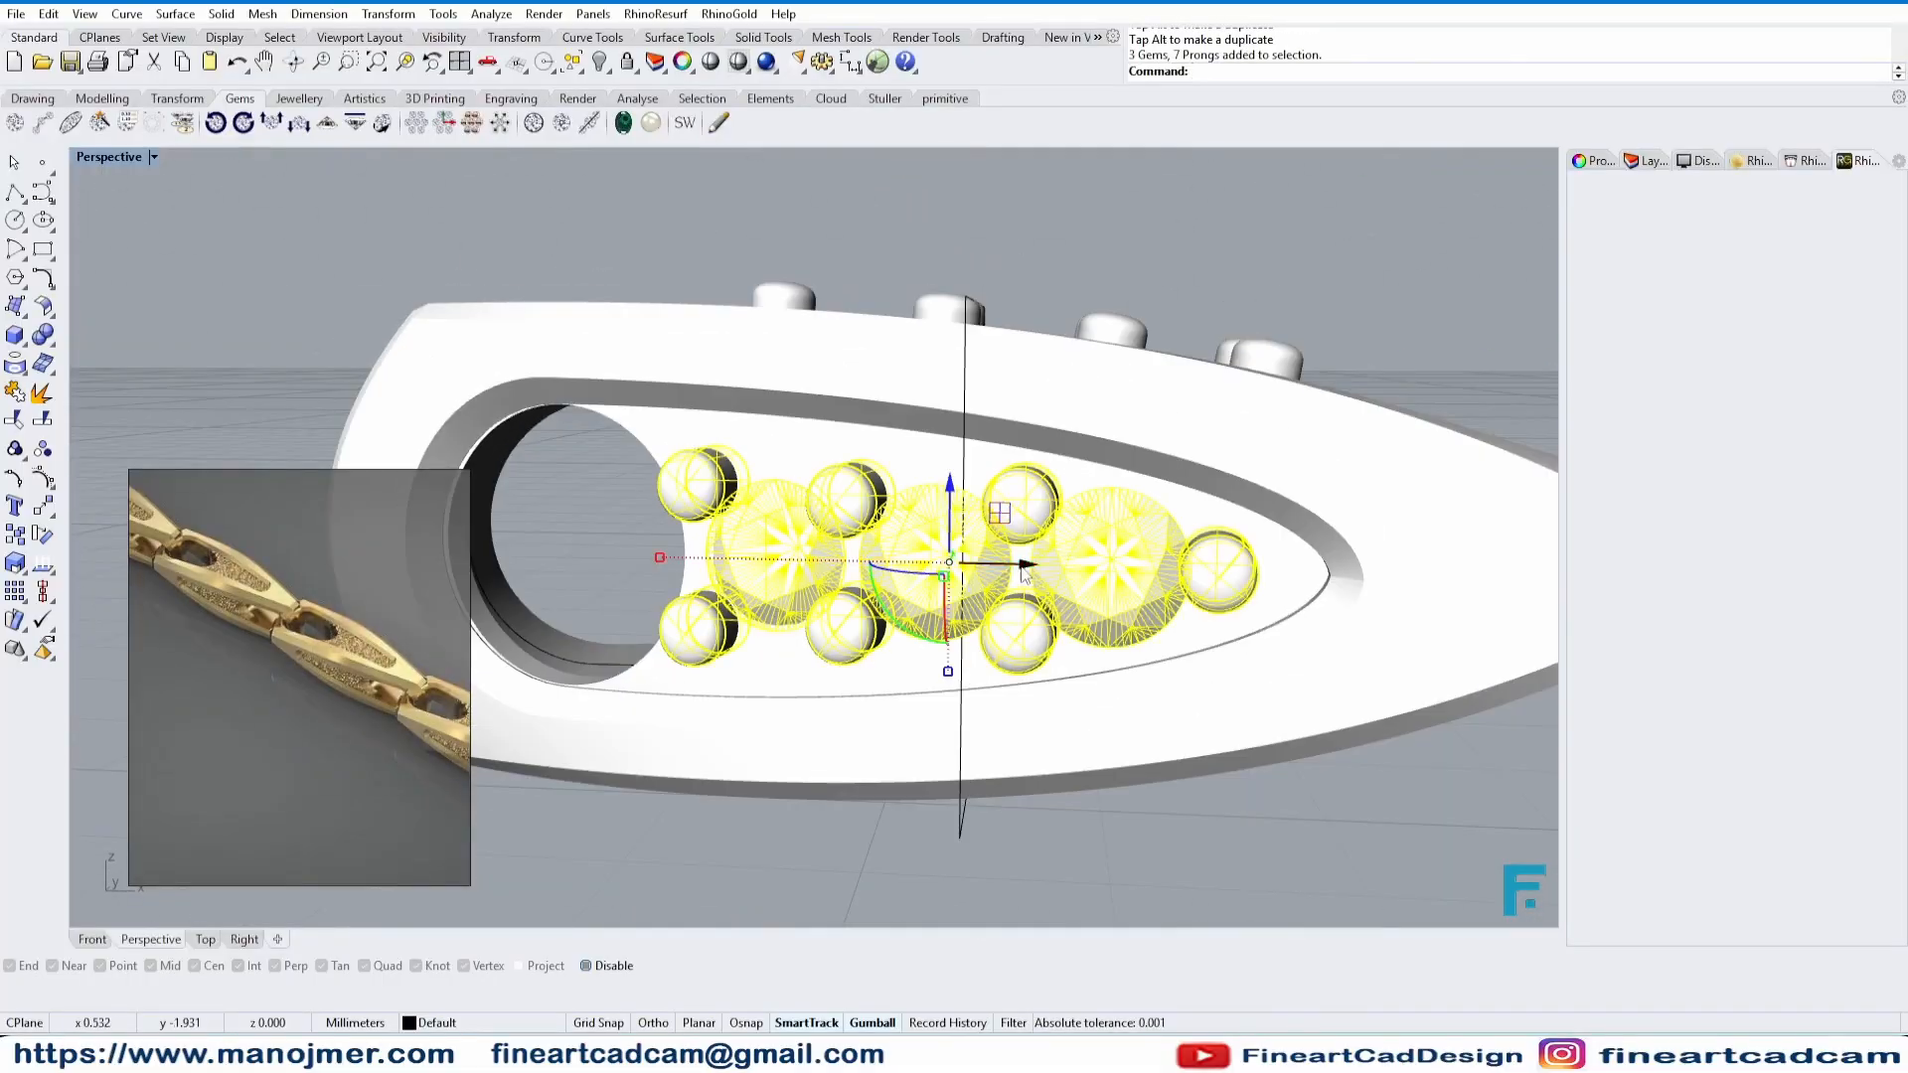
pyautogui.moveTo(1022, 569); pyautogui.dragTo(1030, 570)
pyautogui.press('Escape')
pyautogui.moveTo(1030, 596); pyautogui.dragTo(879, 720, button='right')
pyautogui.click(882, 715)
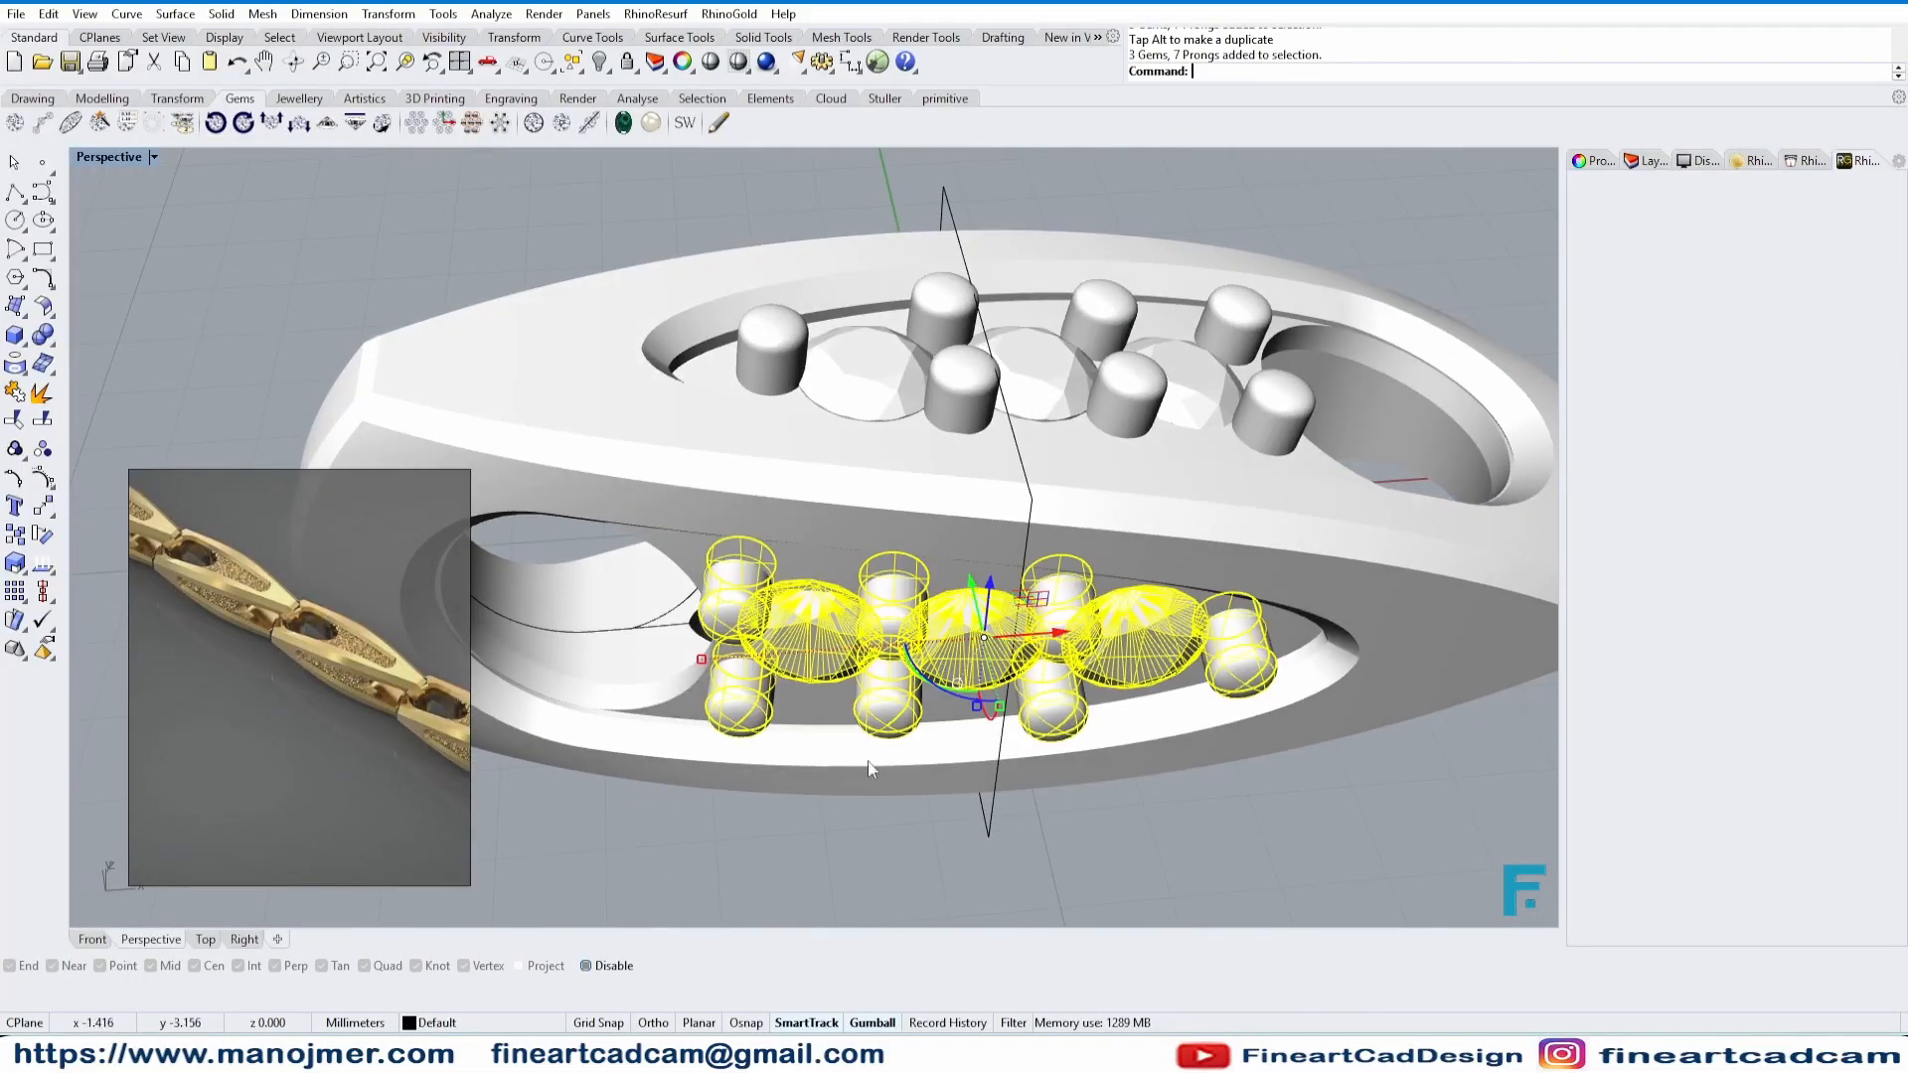
# - Check the side gem and prong group's fit against the curved side plate in the Top view
pyautogui.click(244, 940)
pyautogui.click(204, 940)
pyautogui.scroll(9, 1167, 597)
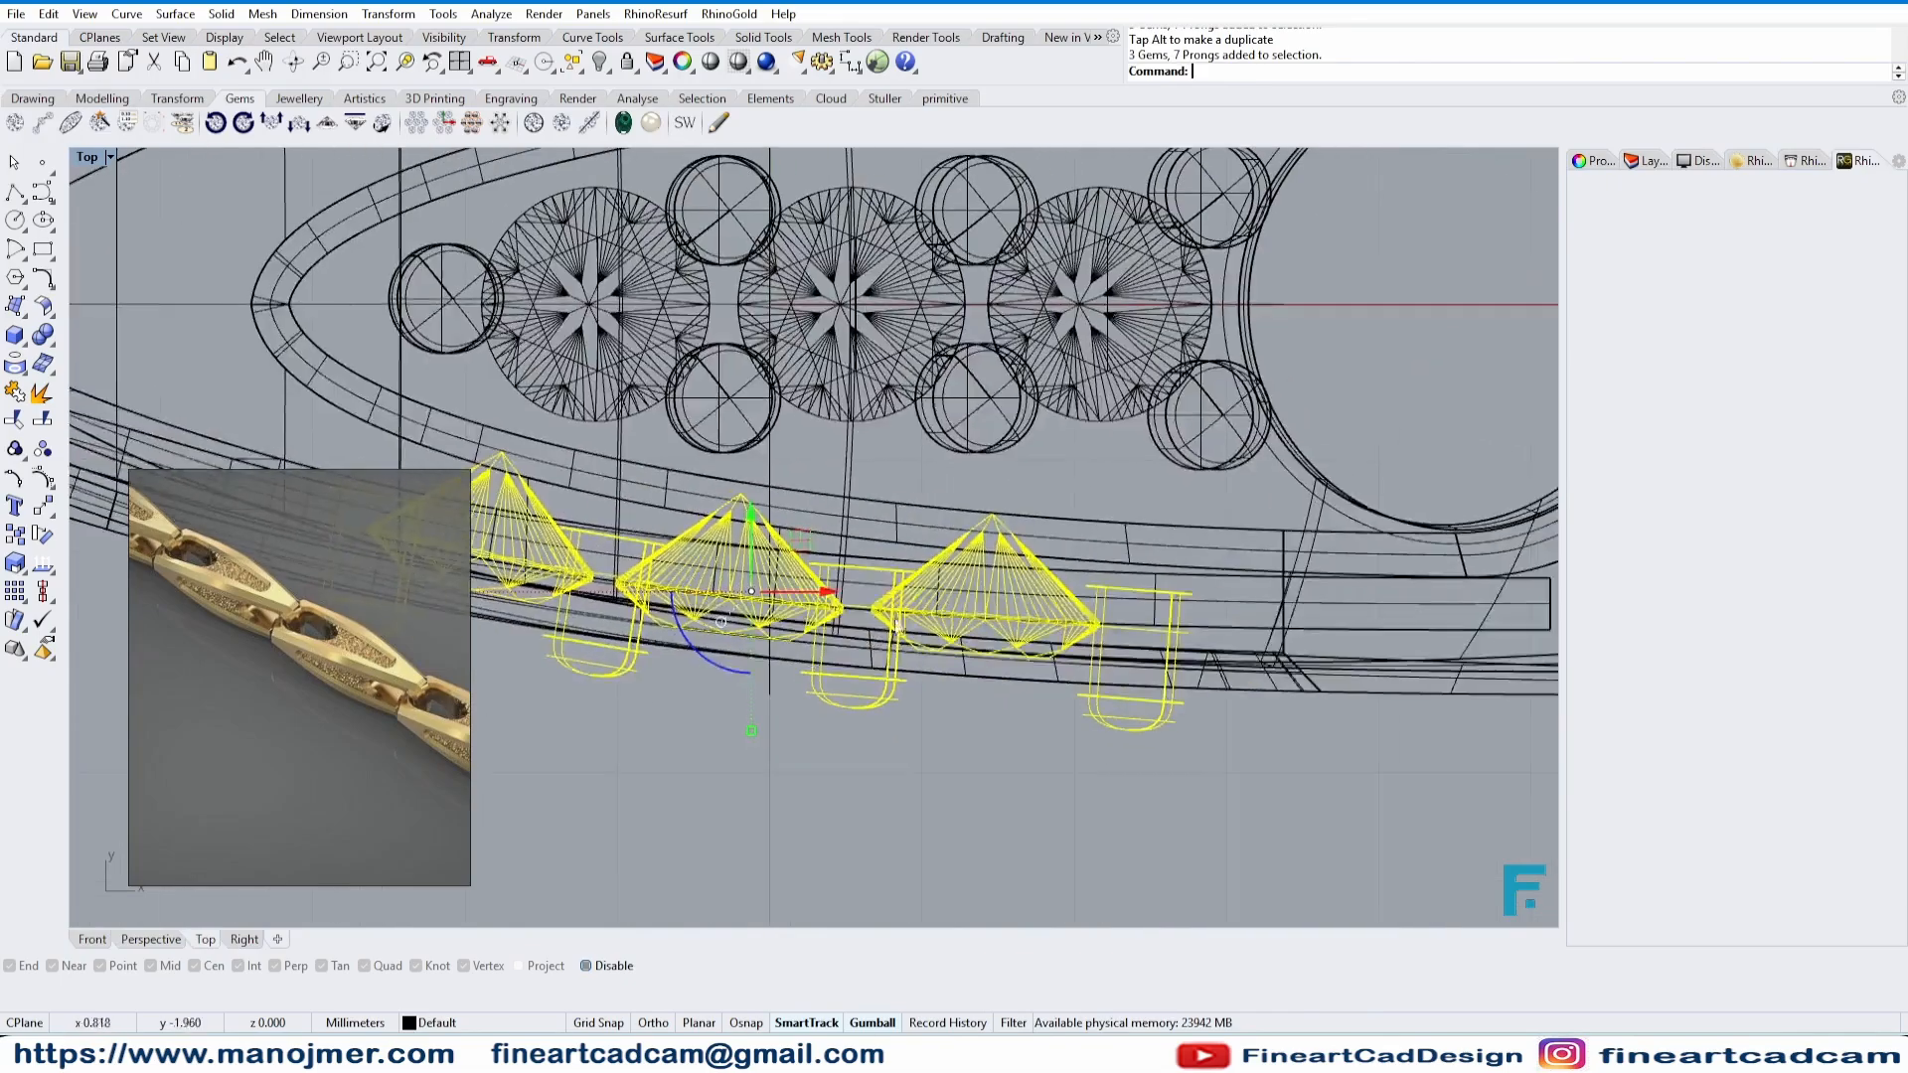
pyautogui.click(1392, 632)
pyautogui.moveTo(1222, 660); pyautogui.dragTo(1523, 685, button='right')
pyautogui.click(783, 616)
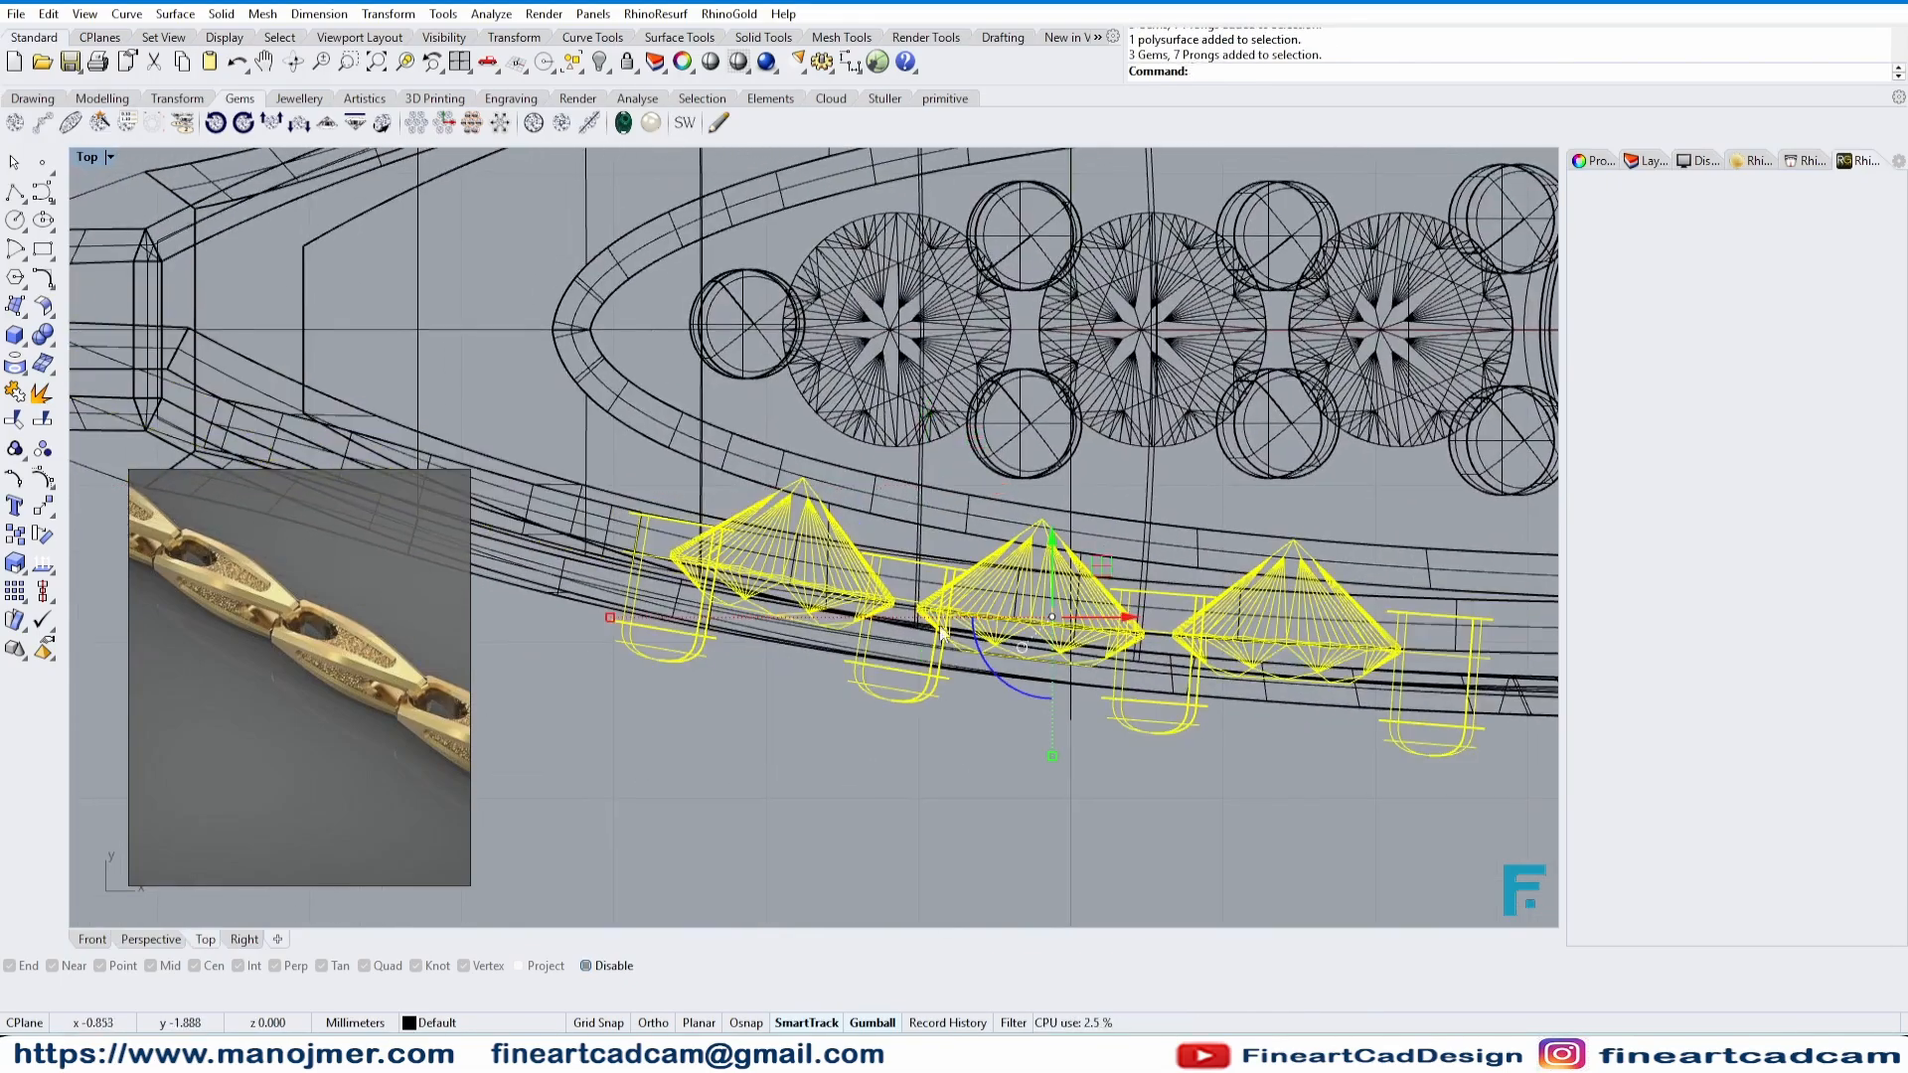
pyautogui.moveTo(608, 500); pyautogui.dragTo(559, 475, button='right')
pyautogui.click(708, 514)
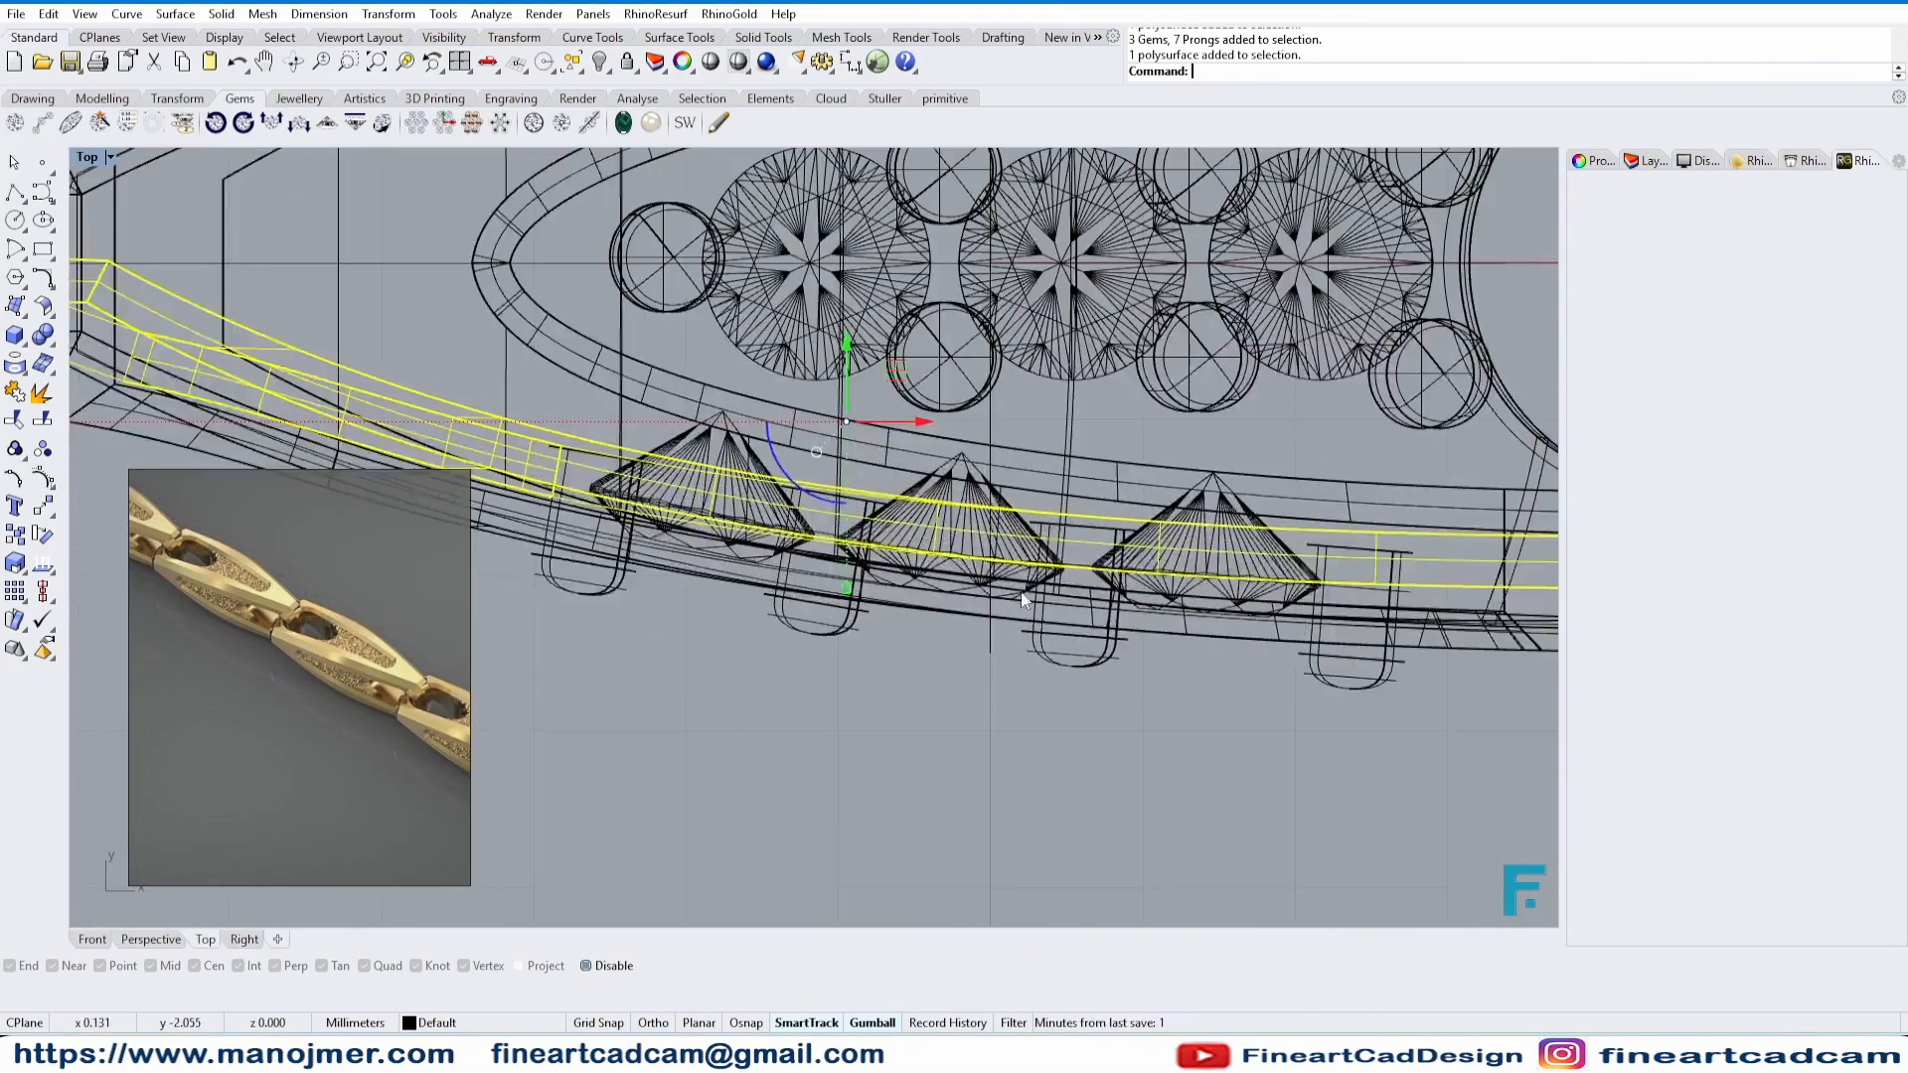
pyautogui.click(1022, 594)
pyautogui.moveTo(1045, 652); pyautogui.dragTo(1002, 672, button='right')
# - Rotate a copy of the side gem and prong group slightly in the Top view to follow the plate's curve
pyautogui.write('RR')
pyautogui.press('Return')
pyautogui.moveTo(511, 506); pyautogui.dragTo(878, 581, button='right')
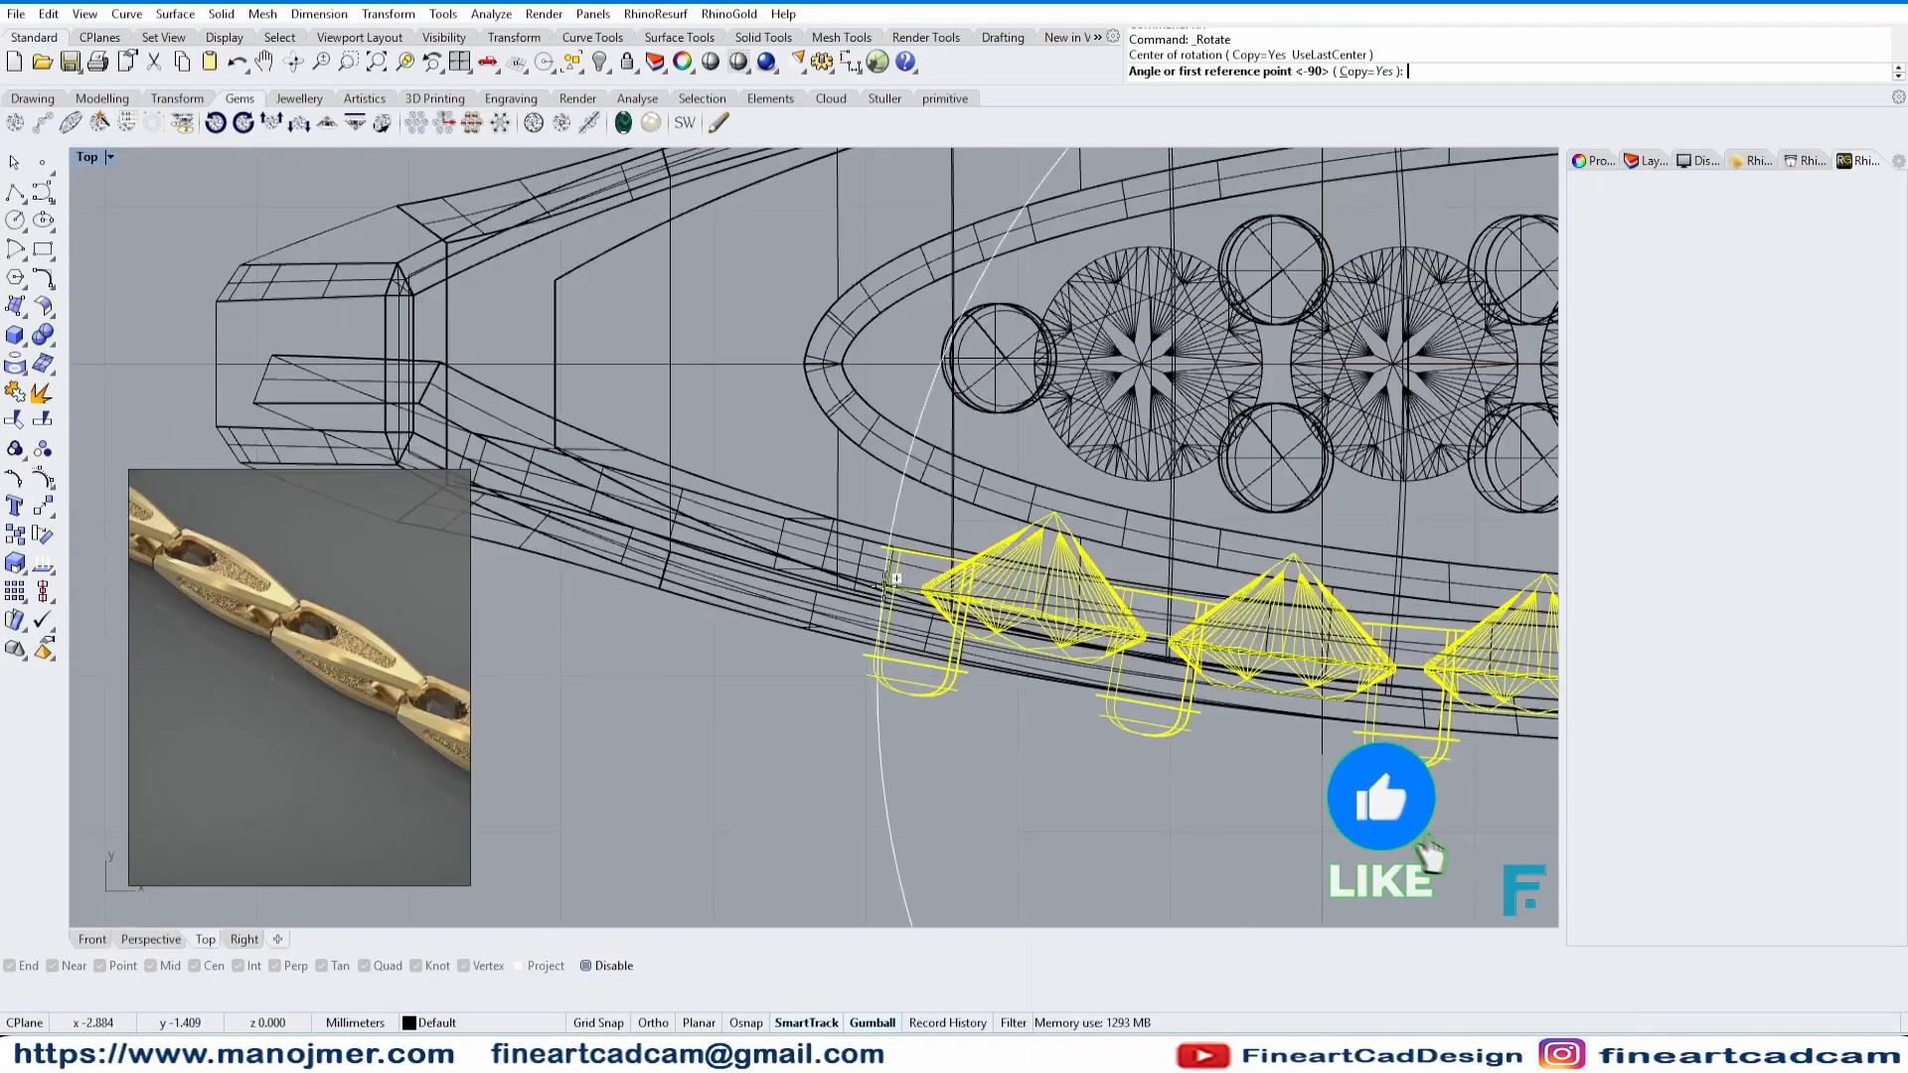
pyautogui.scroll(4, 878, 583)
pyautogui.click(883, 581)
pyautogui.click(879, 599)
pyautogui.rightClick(874, 608)
# - Delete the unrotated source gem and prong group on the link's side
pyautogui.click(859, 539)
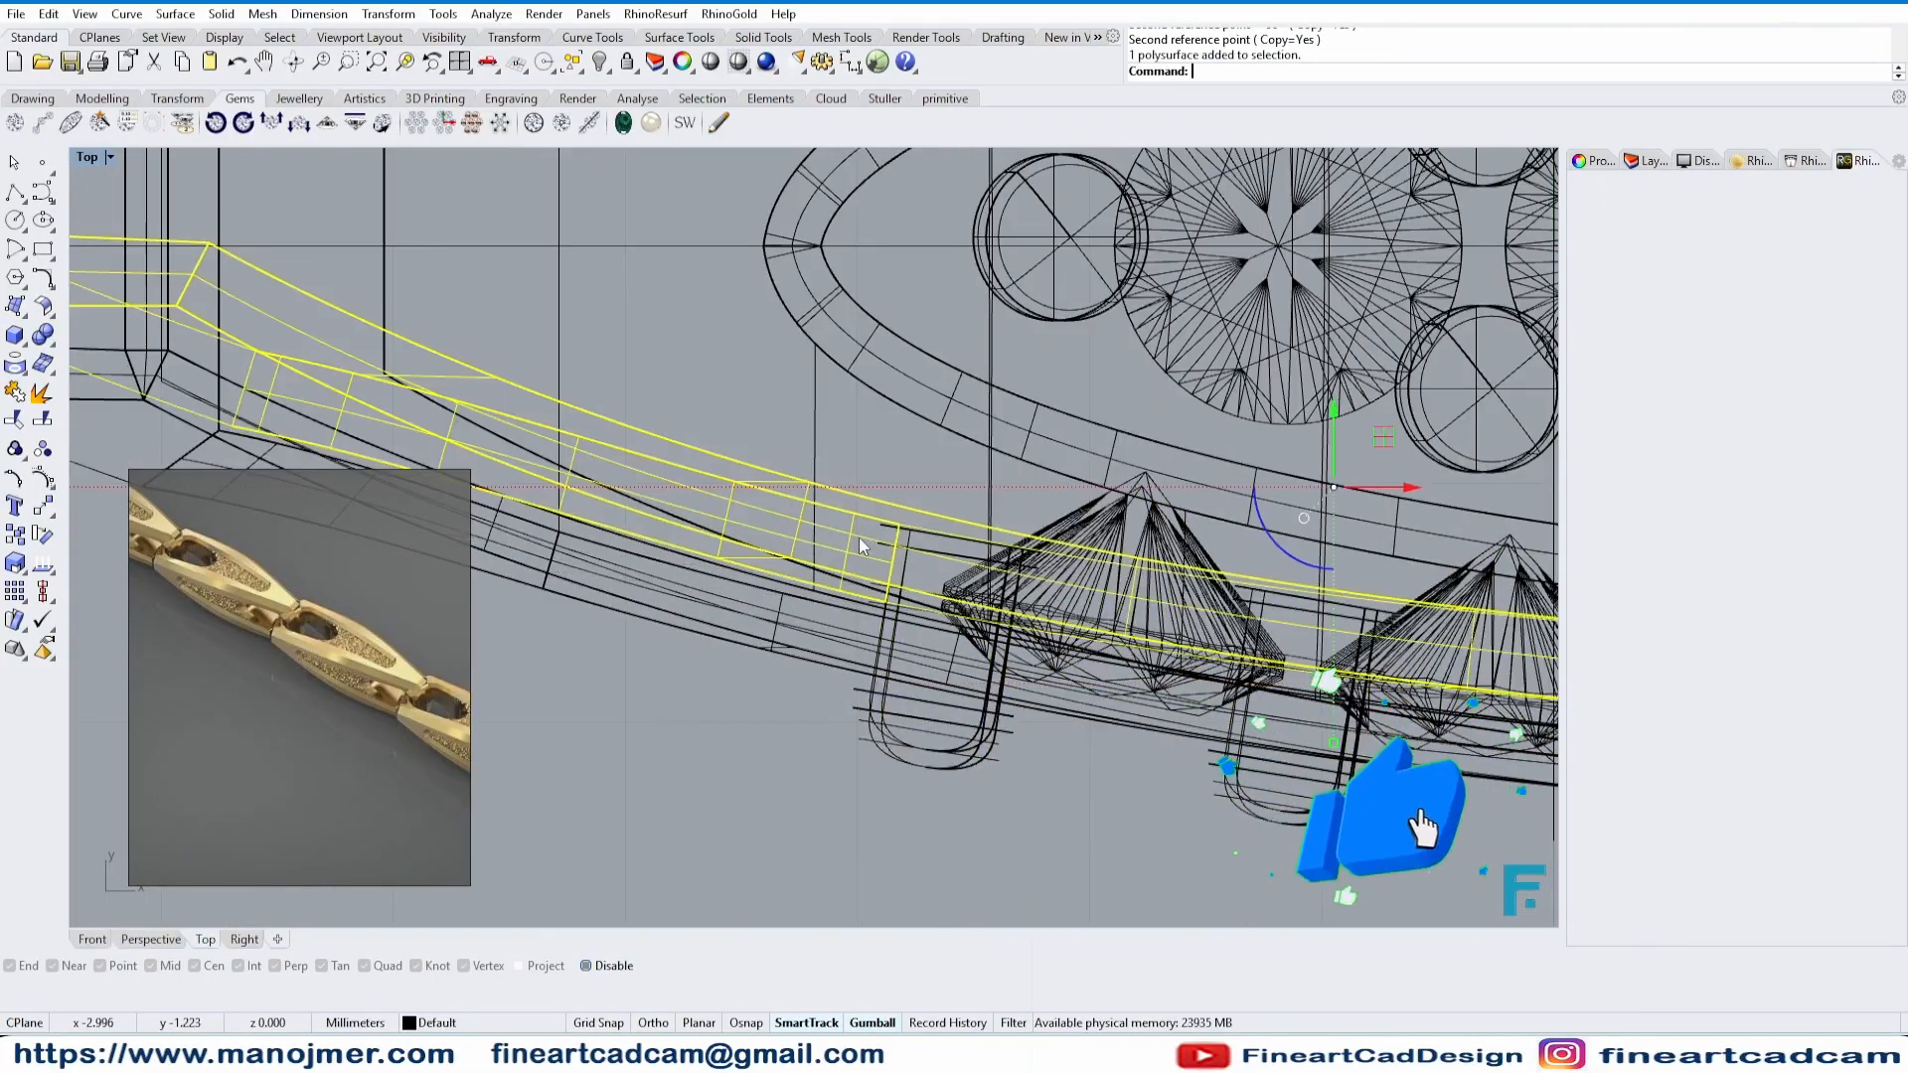
pyautogui.click(916, 537)
pyautogui.press('Delete')
pyautogui.click(921, 598)
pyautogui.click(920, 595)
pyautogui.scroll(-7, 918, 590)
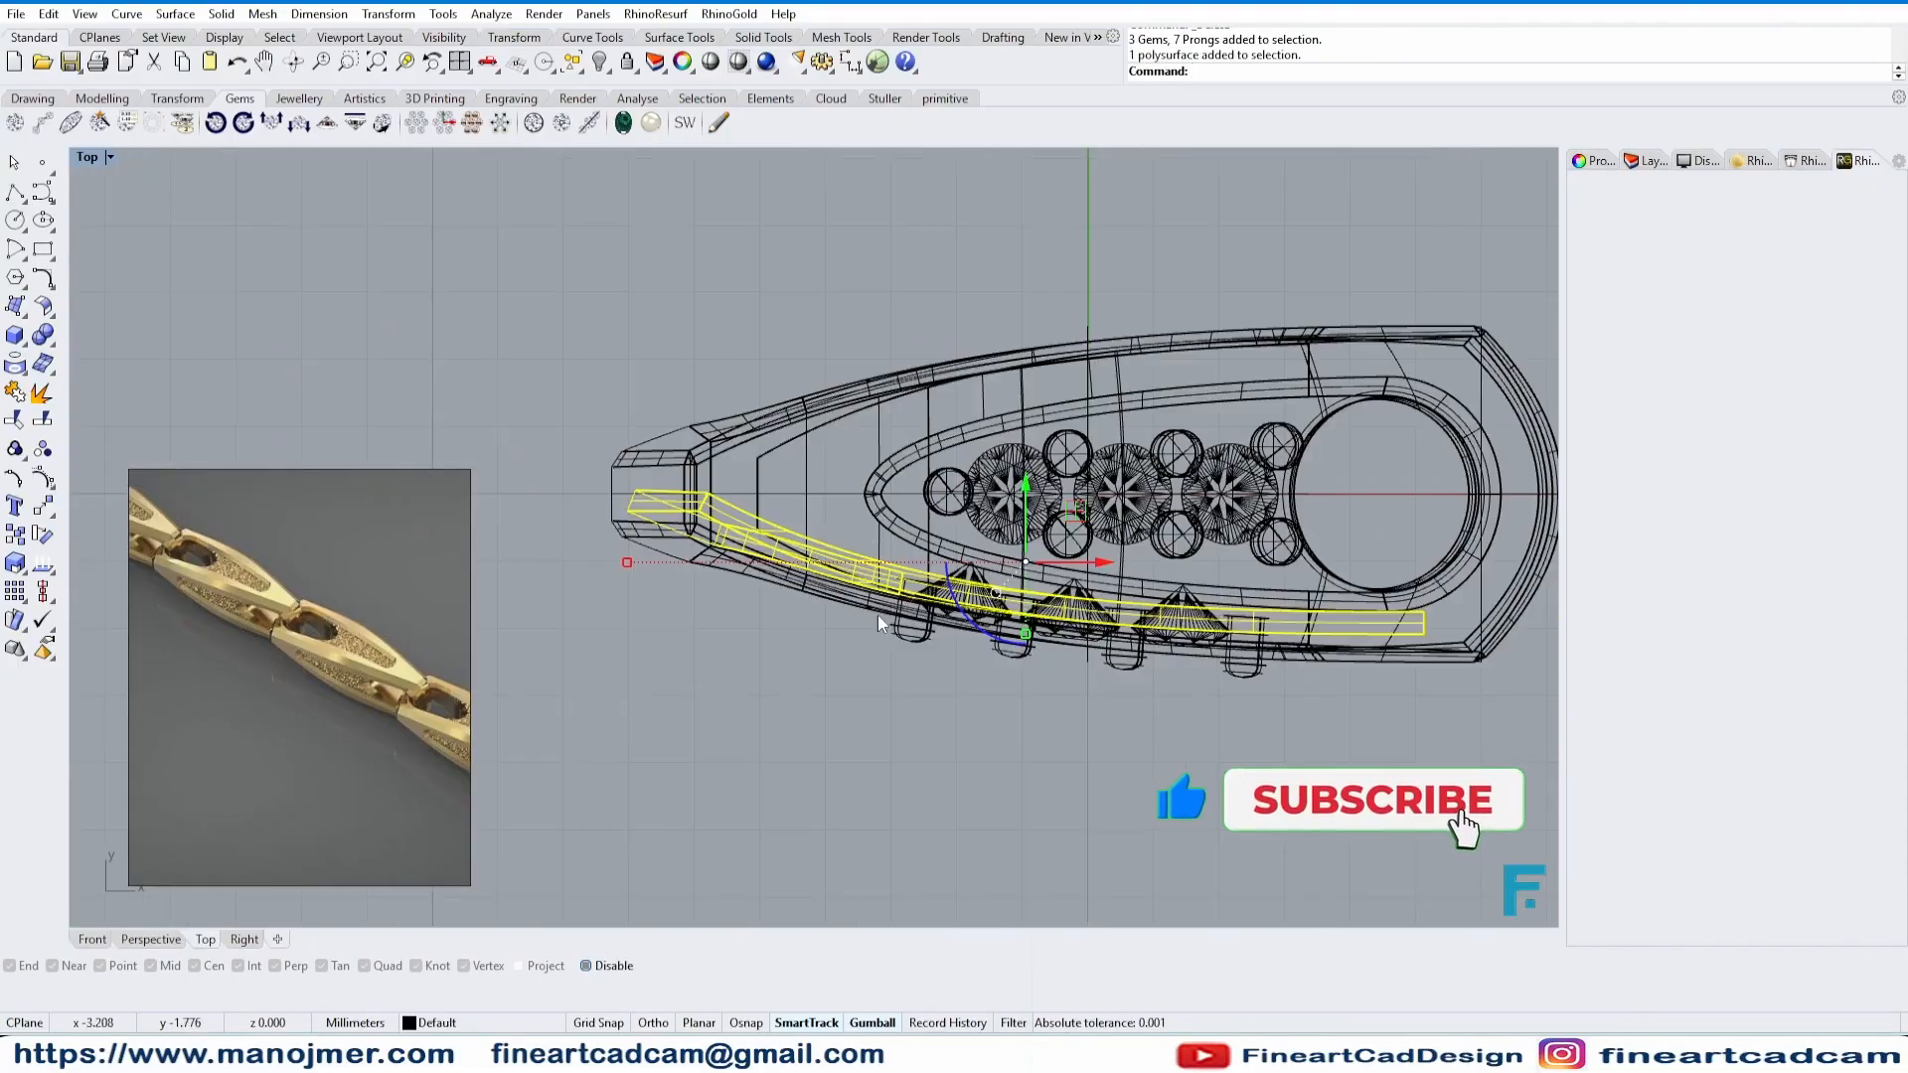
pyautogui.click(726, 658)
# - Ungroup the side gem and prong group in the Perspective view
pyautogui.moveTo(723, 656); pyautogui.dragTo(643, 646, button='right')
pyautogui.click(151, 940)
pyautogui.moveTo(398, 398); pyautogui.dragTo(1102, 769, button='right')
pyautogui.moveTo(1043, 681); pyautogui.dragTo(1019, 535, button='right')
pyautogui.click(939, 636)
pyautogui.write('u')
pyautogui.press('Return')
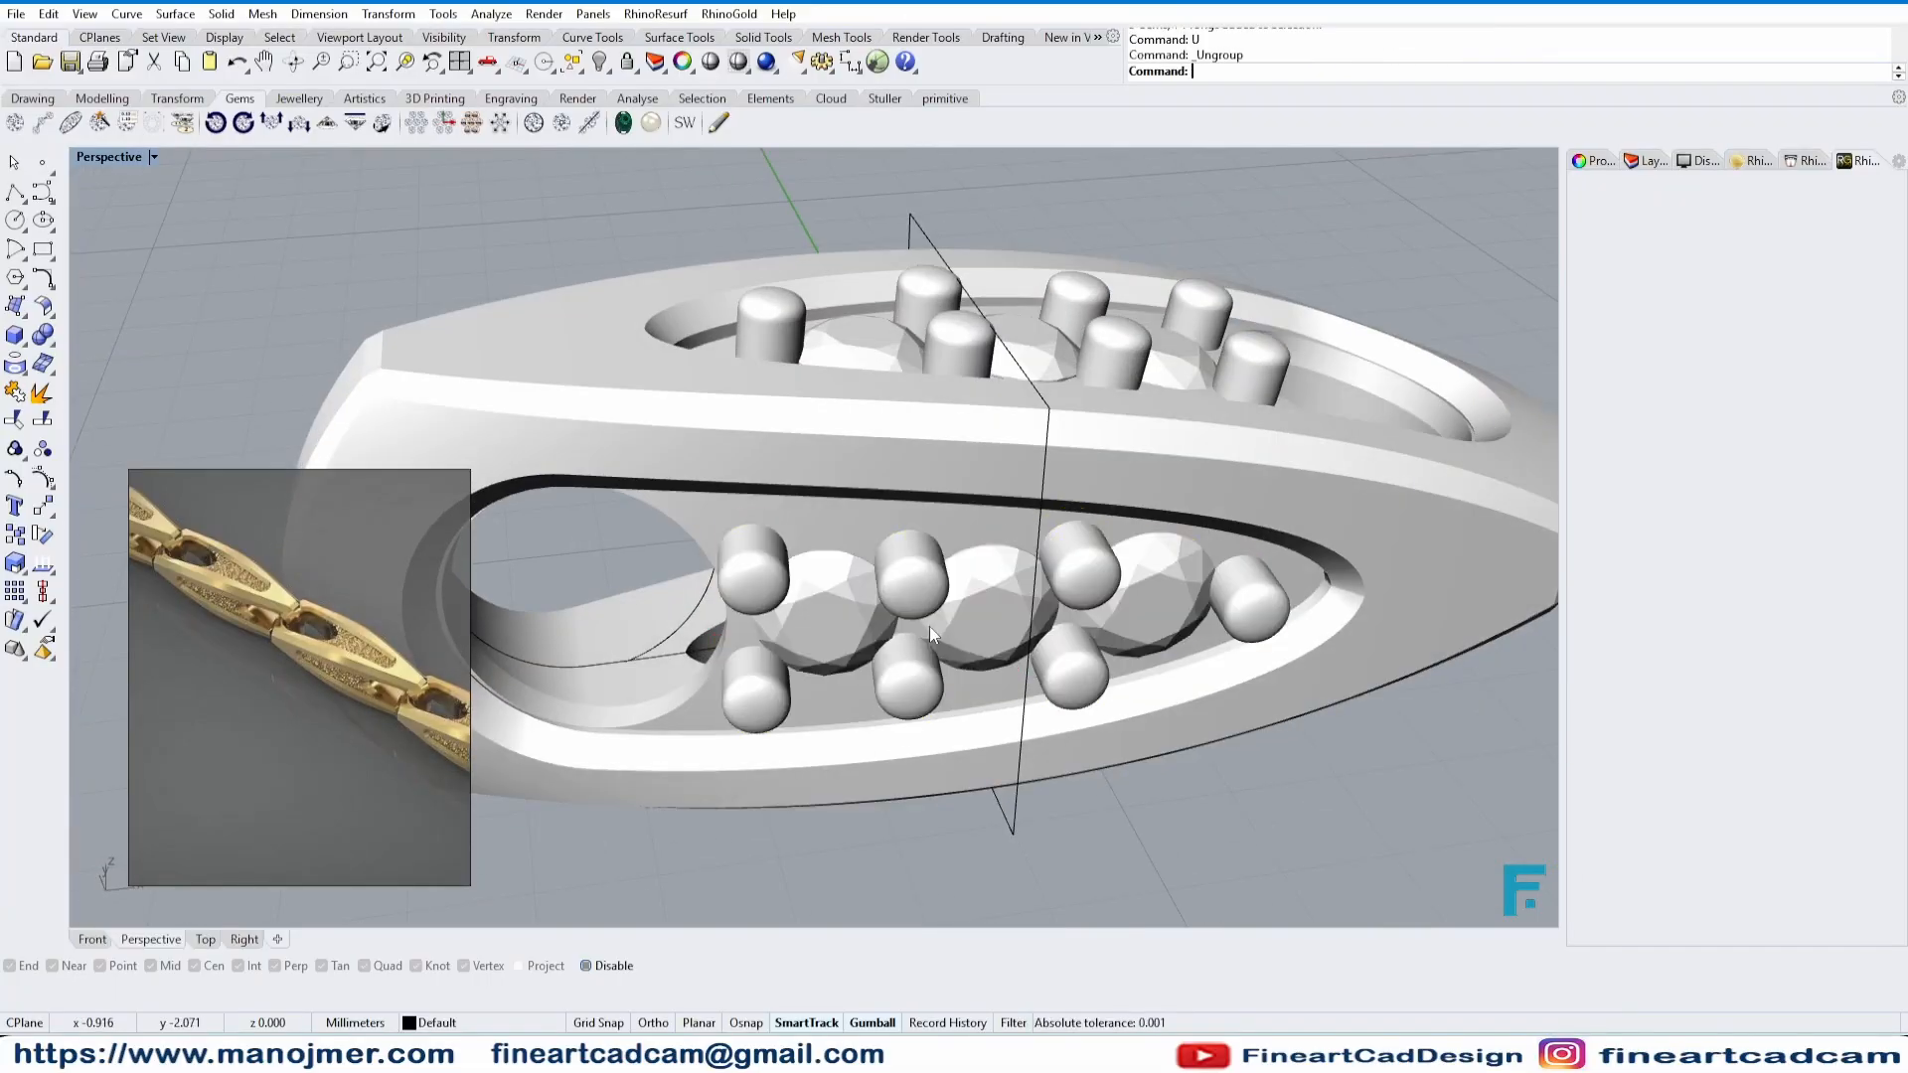
pyautogui.moveTo(878, 344); pyautogui.dragTo(839, 425, button='right')
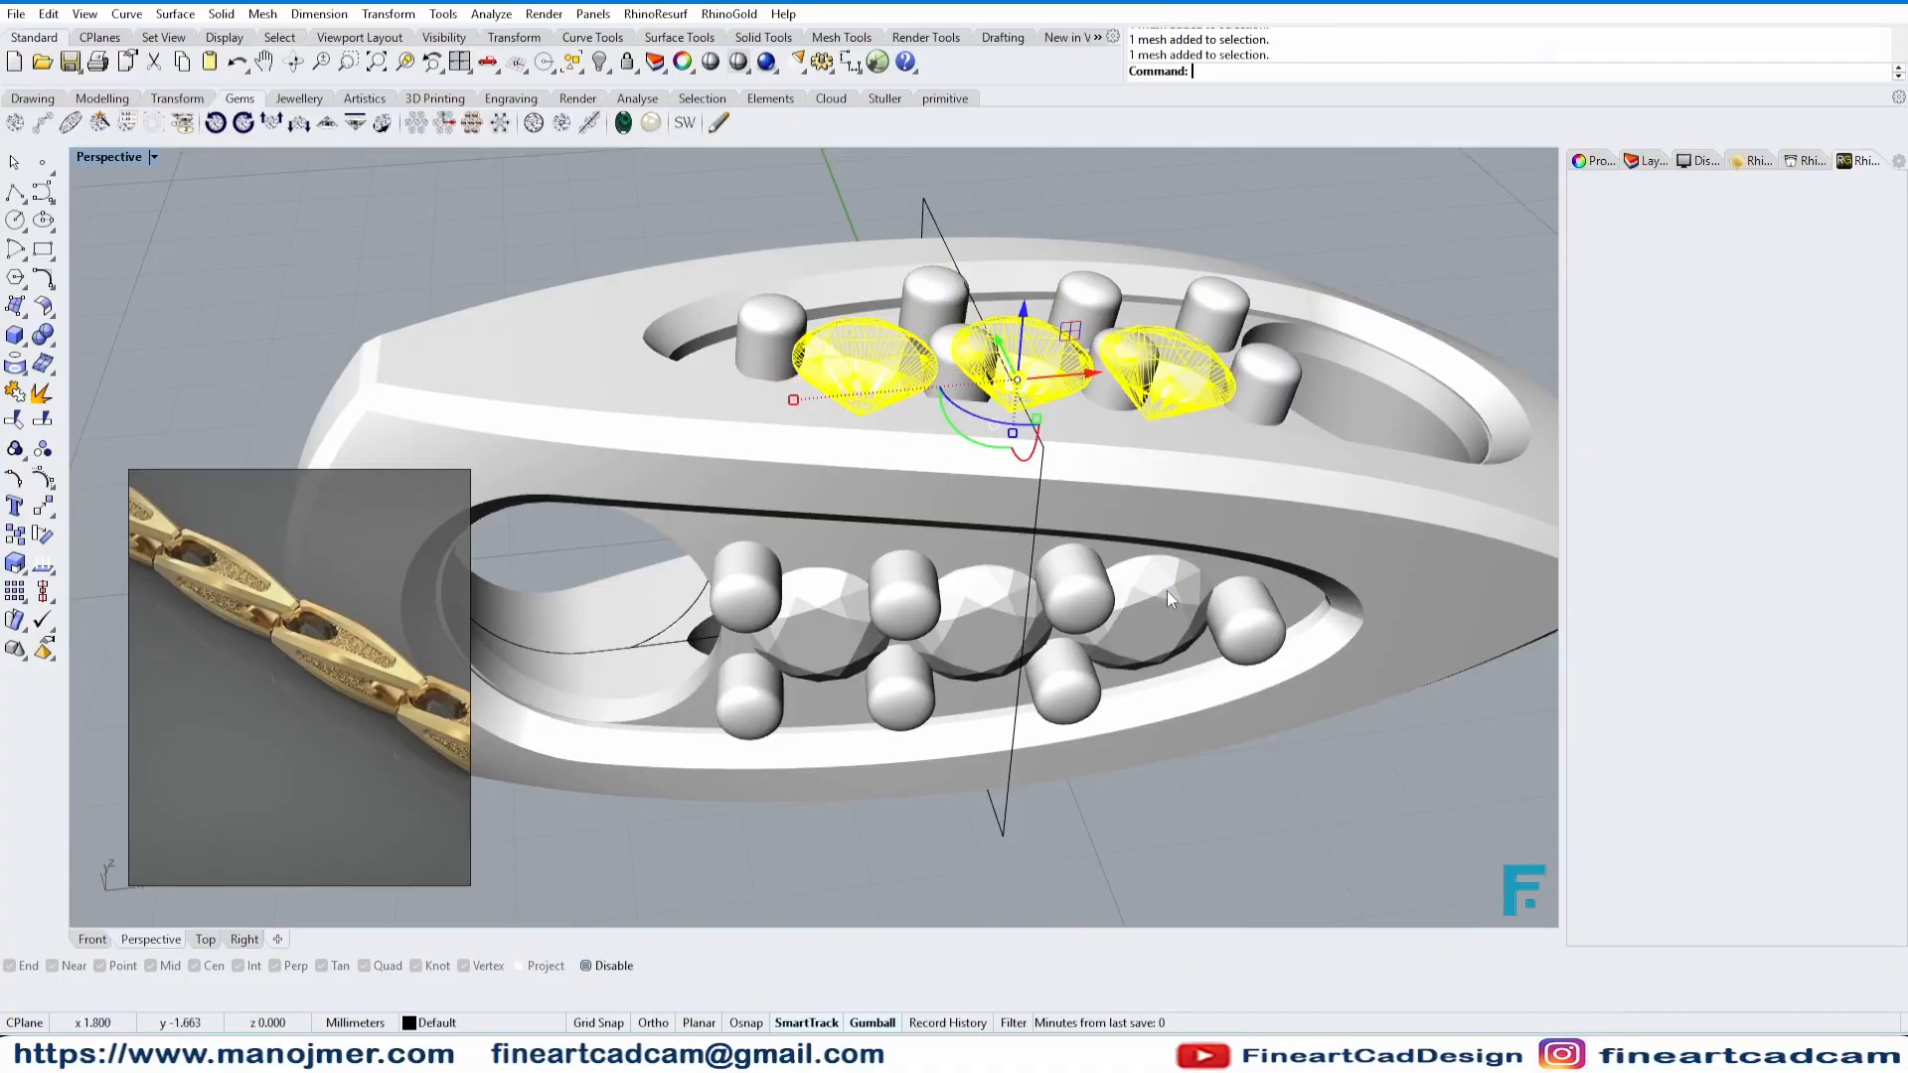
pyautogui.write('CutterStud')
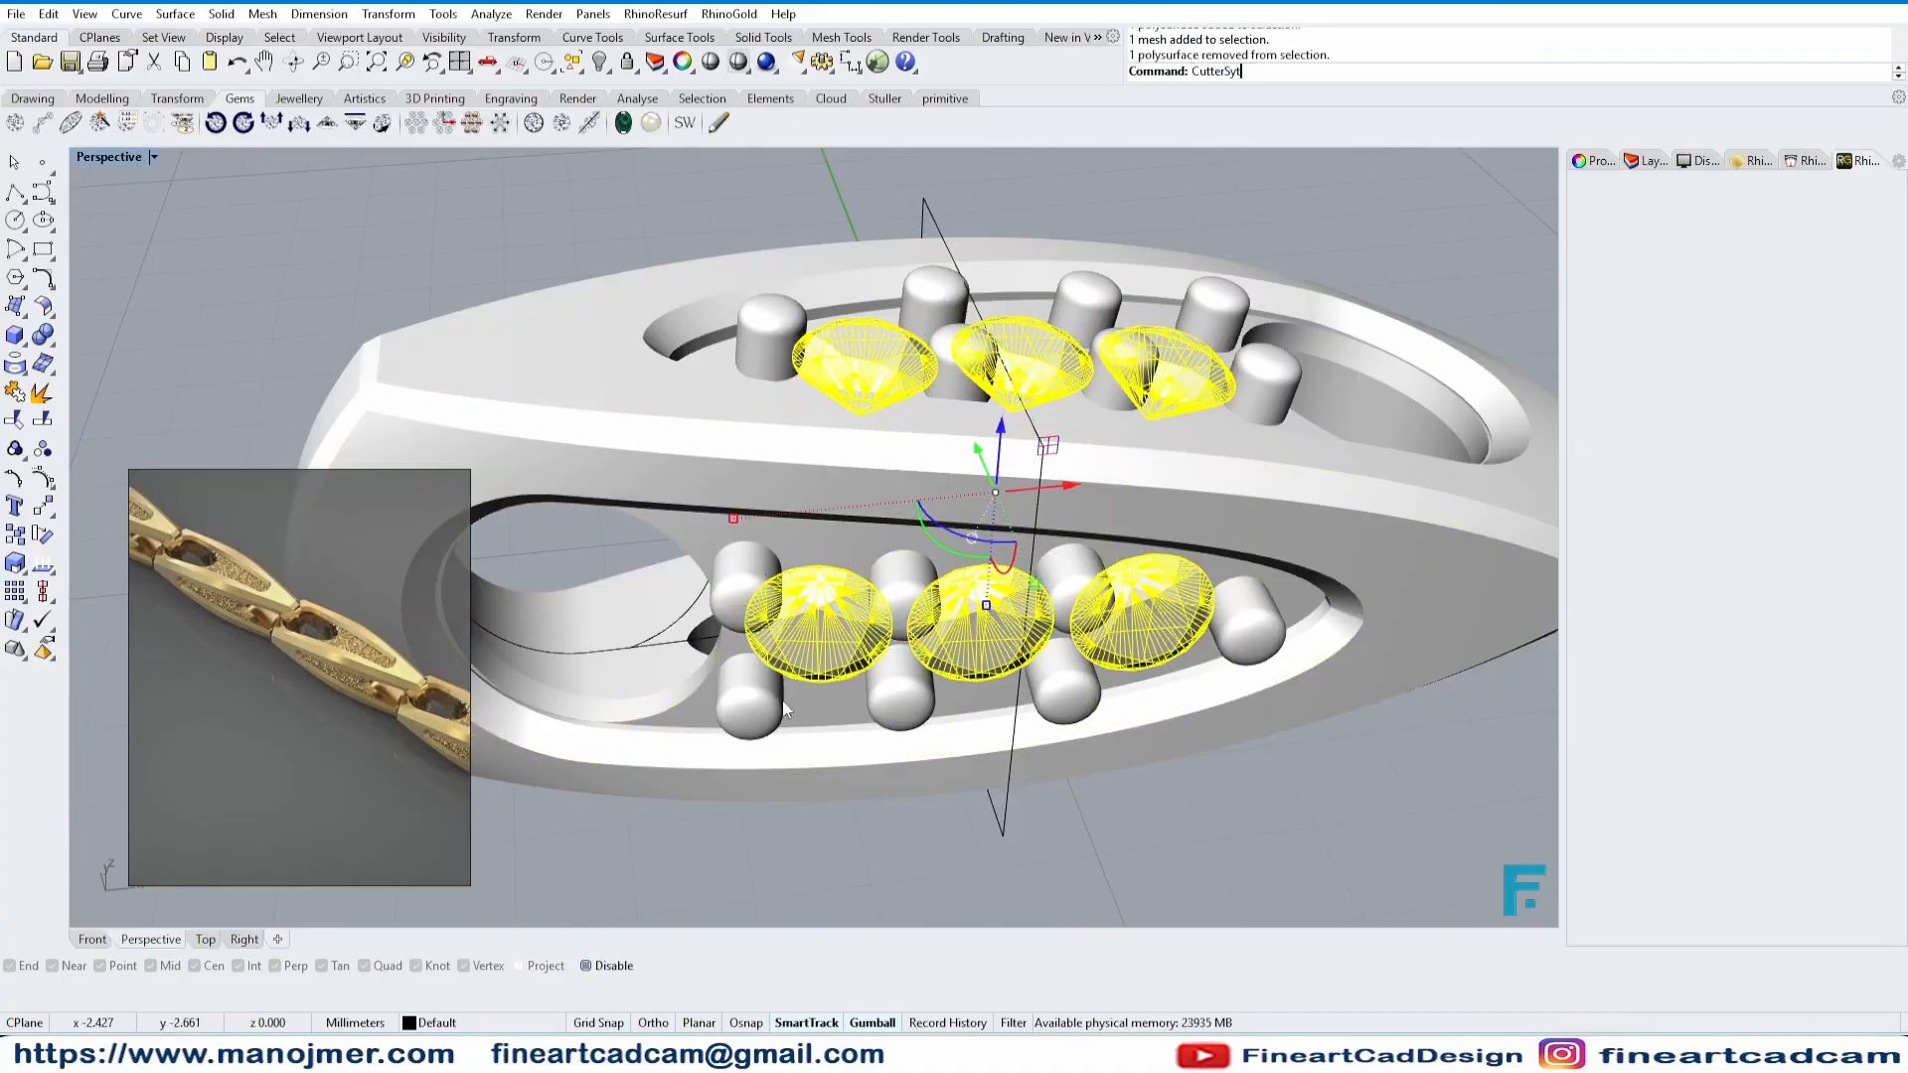
pyautogui.press('Down')
pyautogui.press('Return')
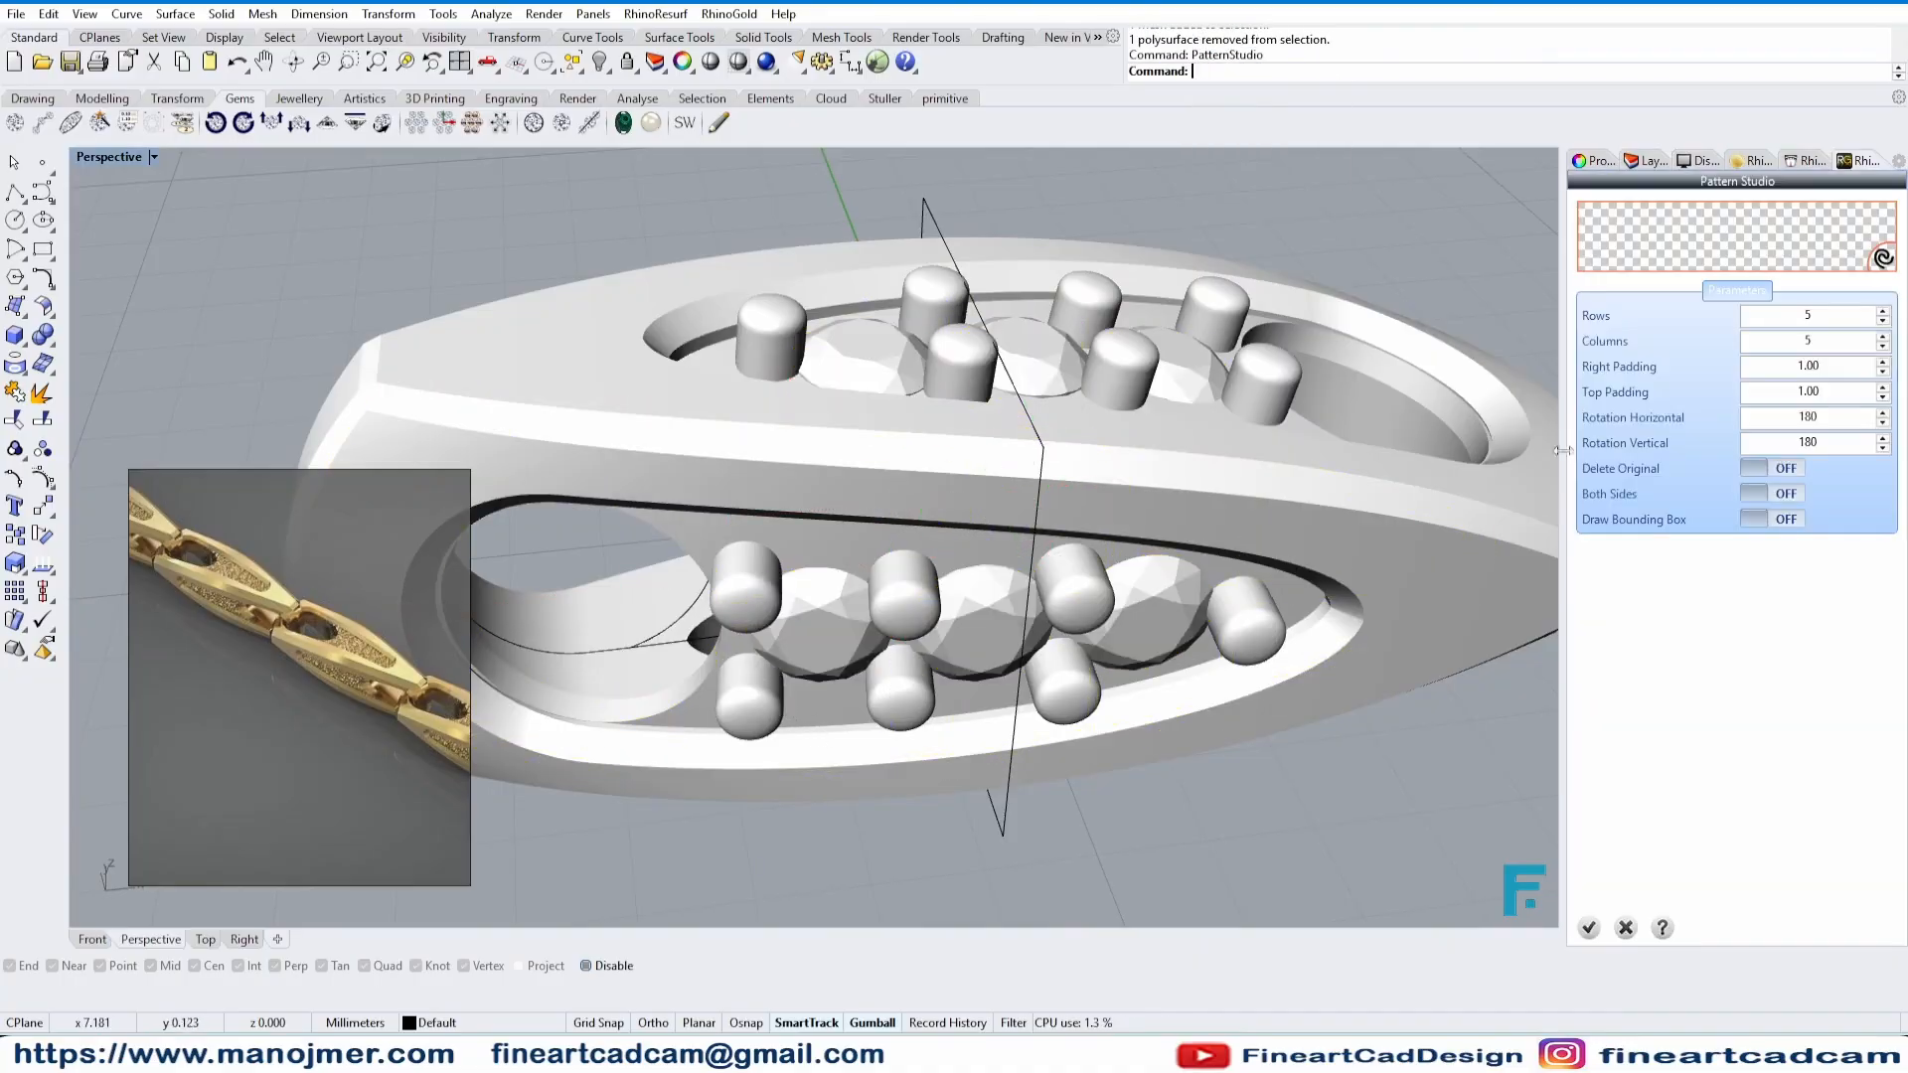
pyautogui.click(1625, 928)
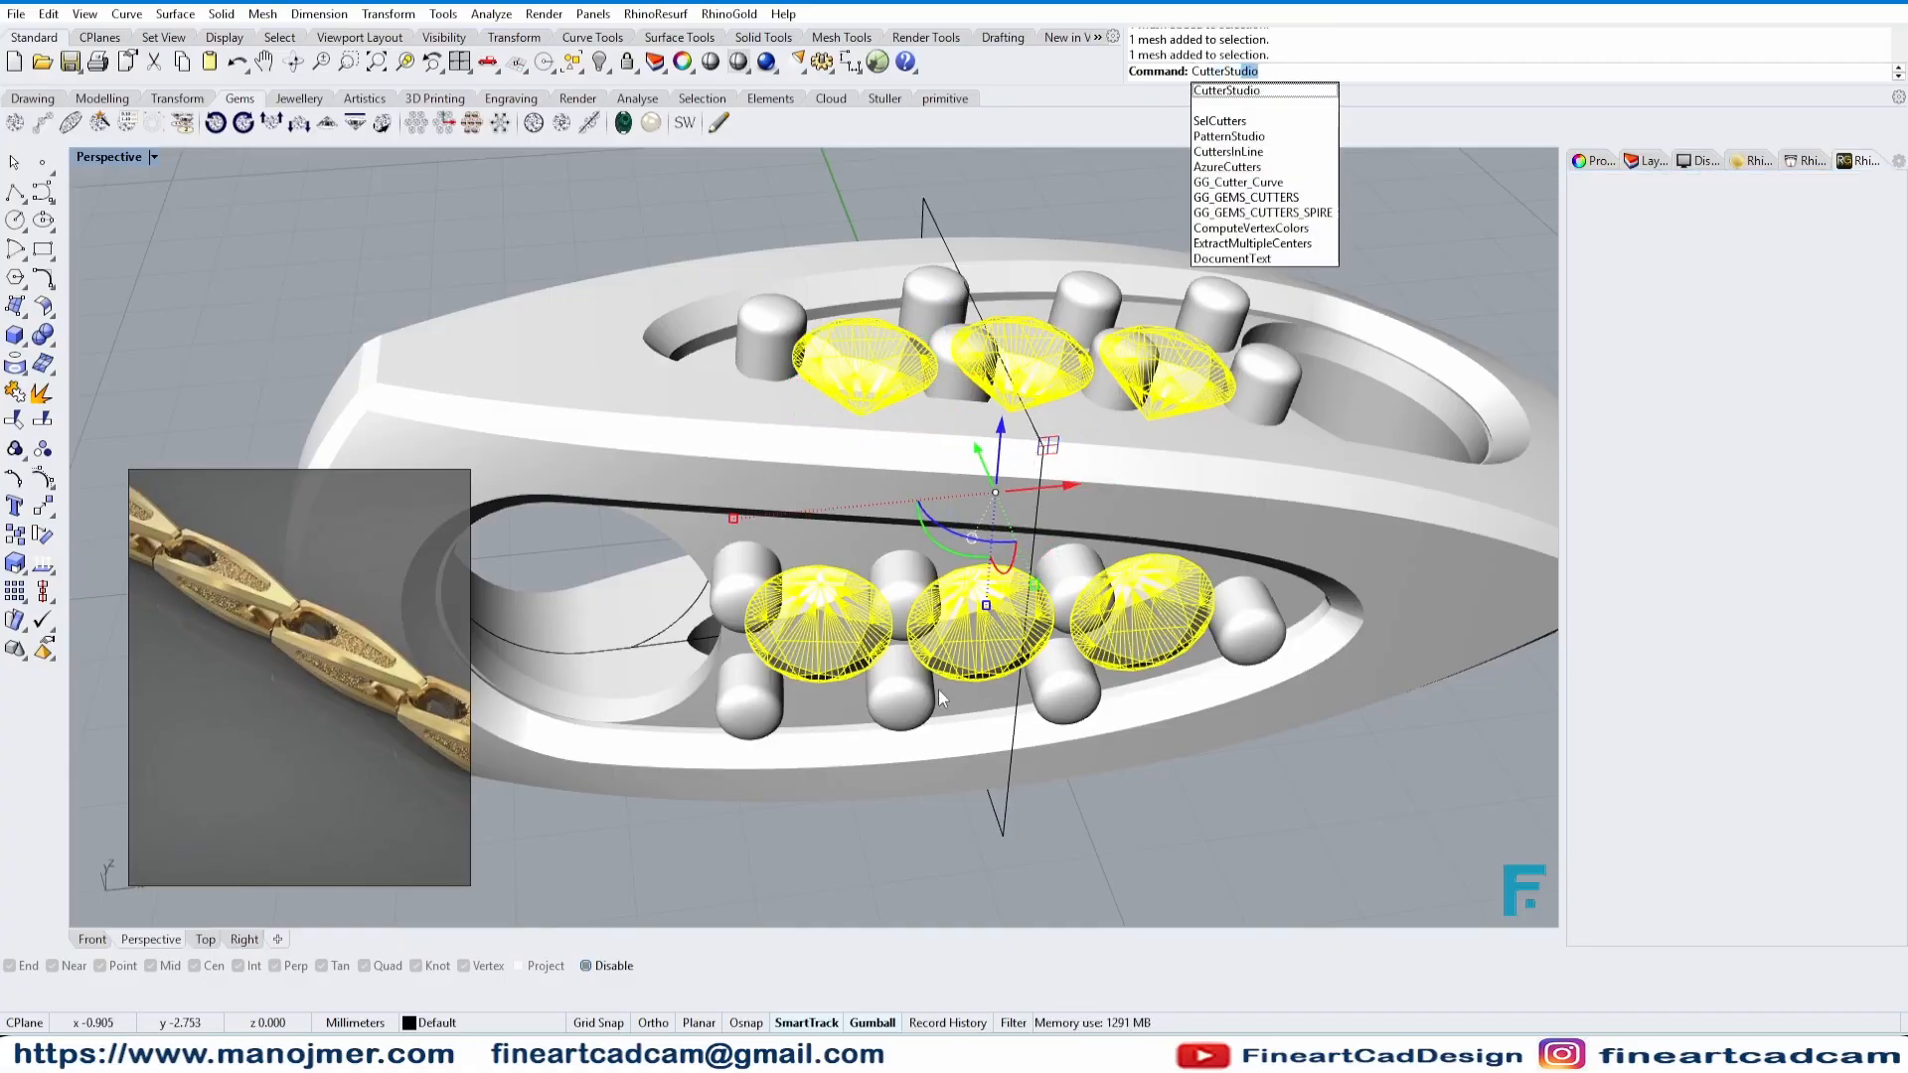
# - Generate cutters for the six selected top and side gems with Cutter Studio
pyautogui.press('Return')
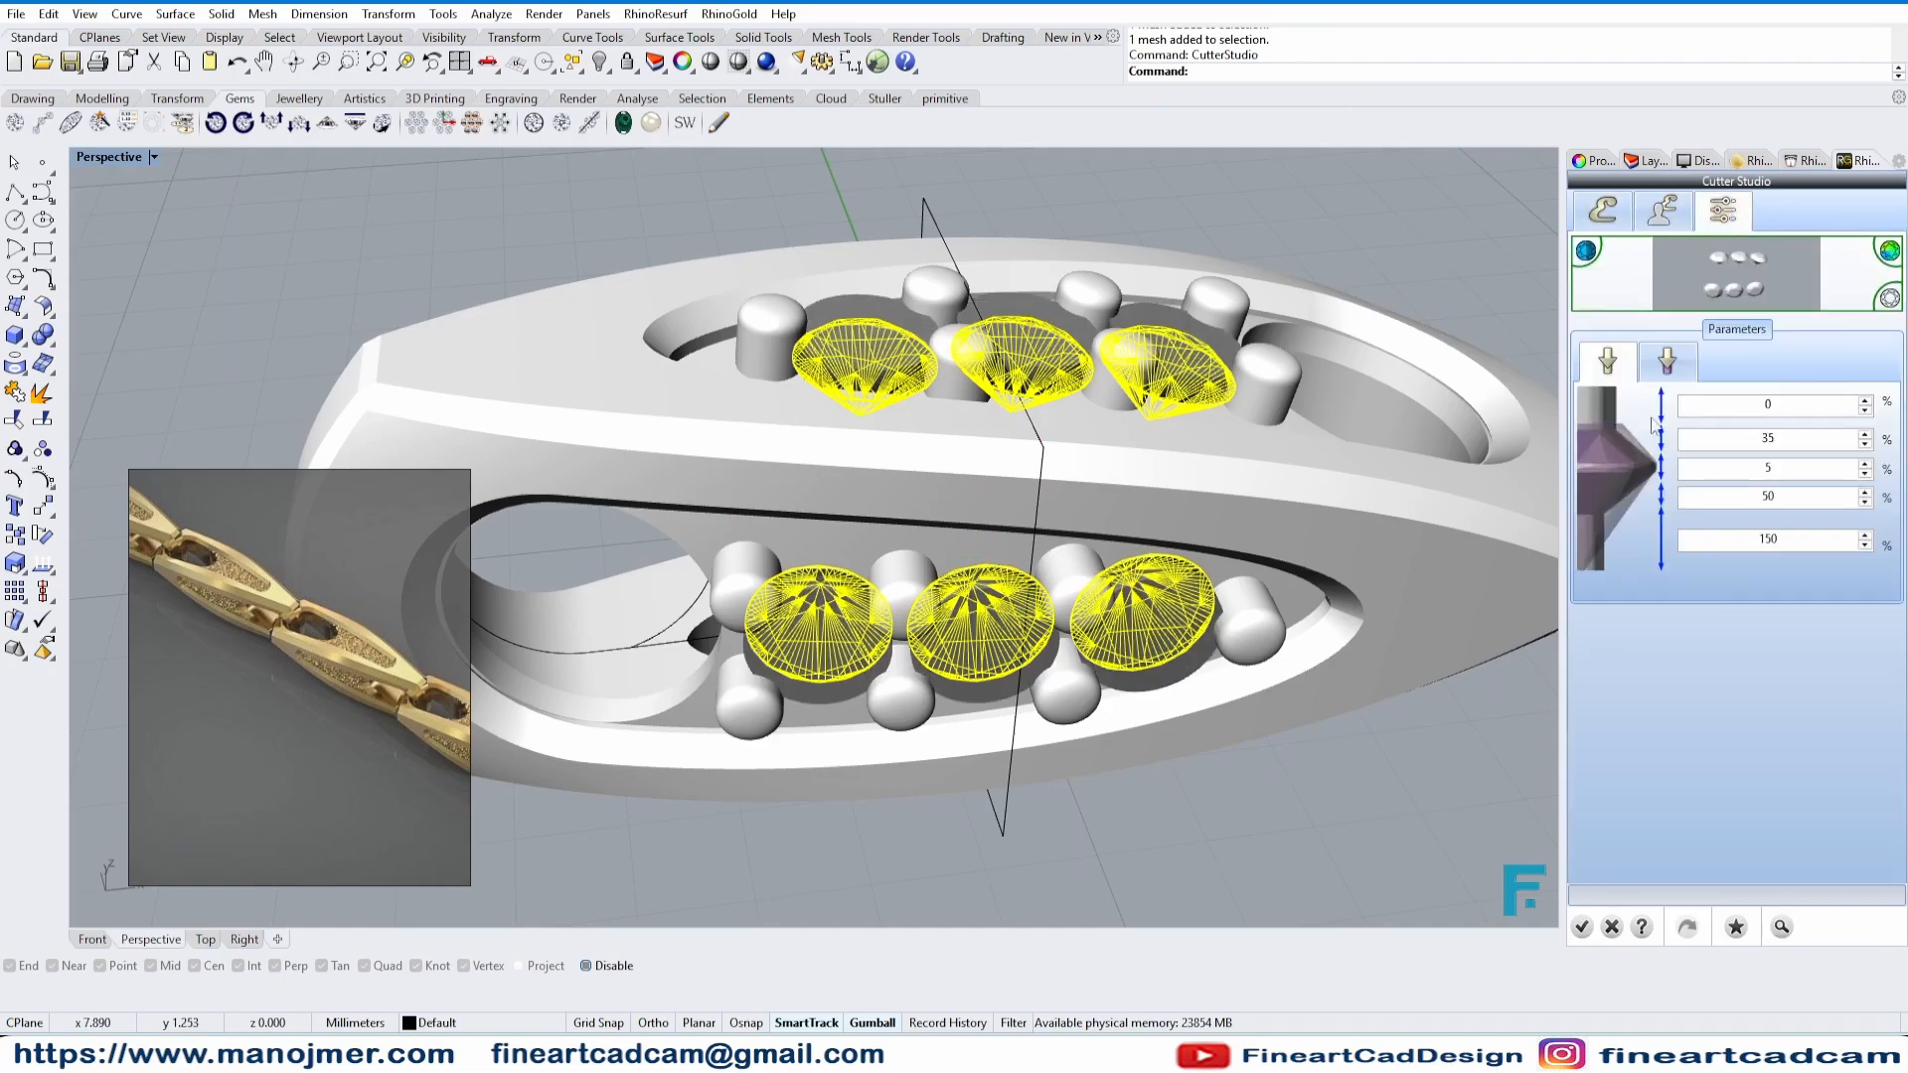
pyautogui.click(1661, 210)
pyautogui.doubleClick(1643, 444)
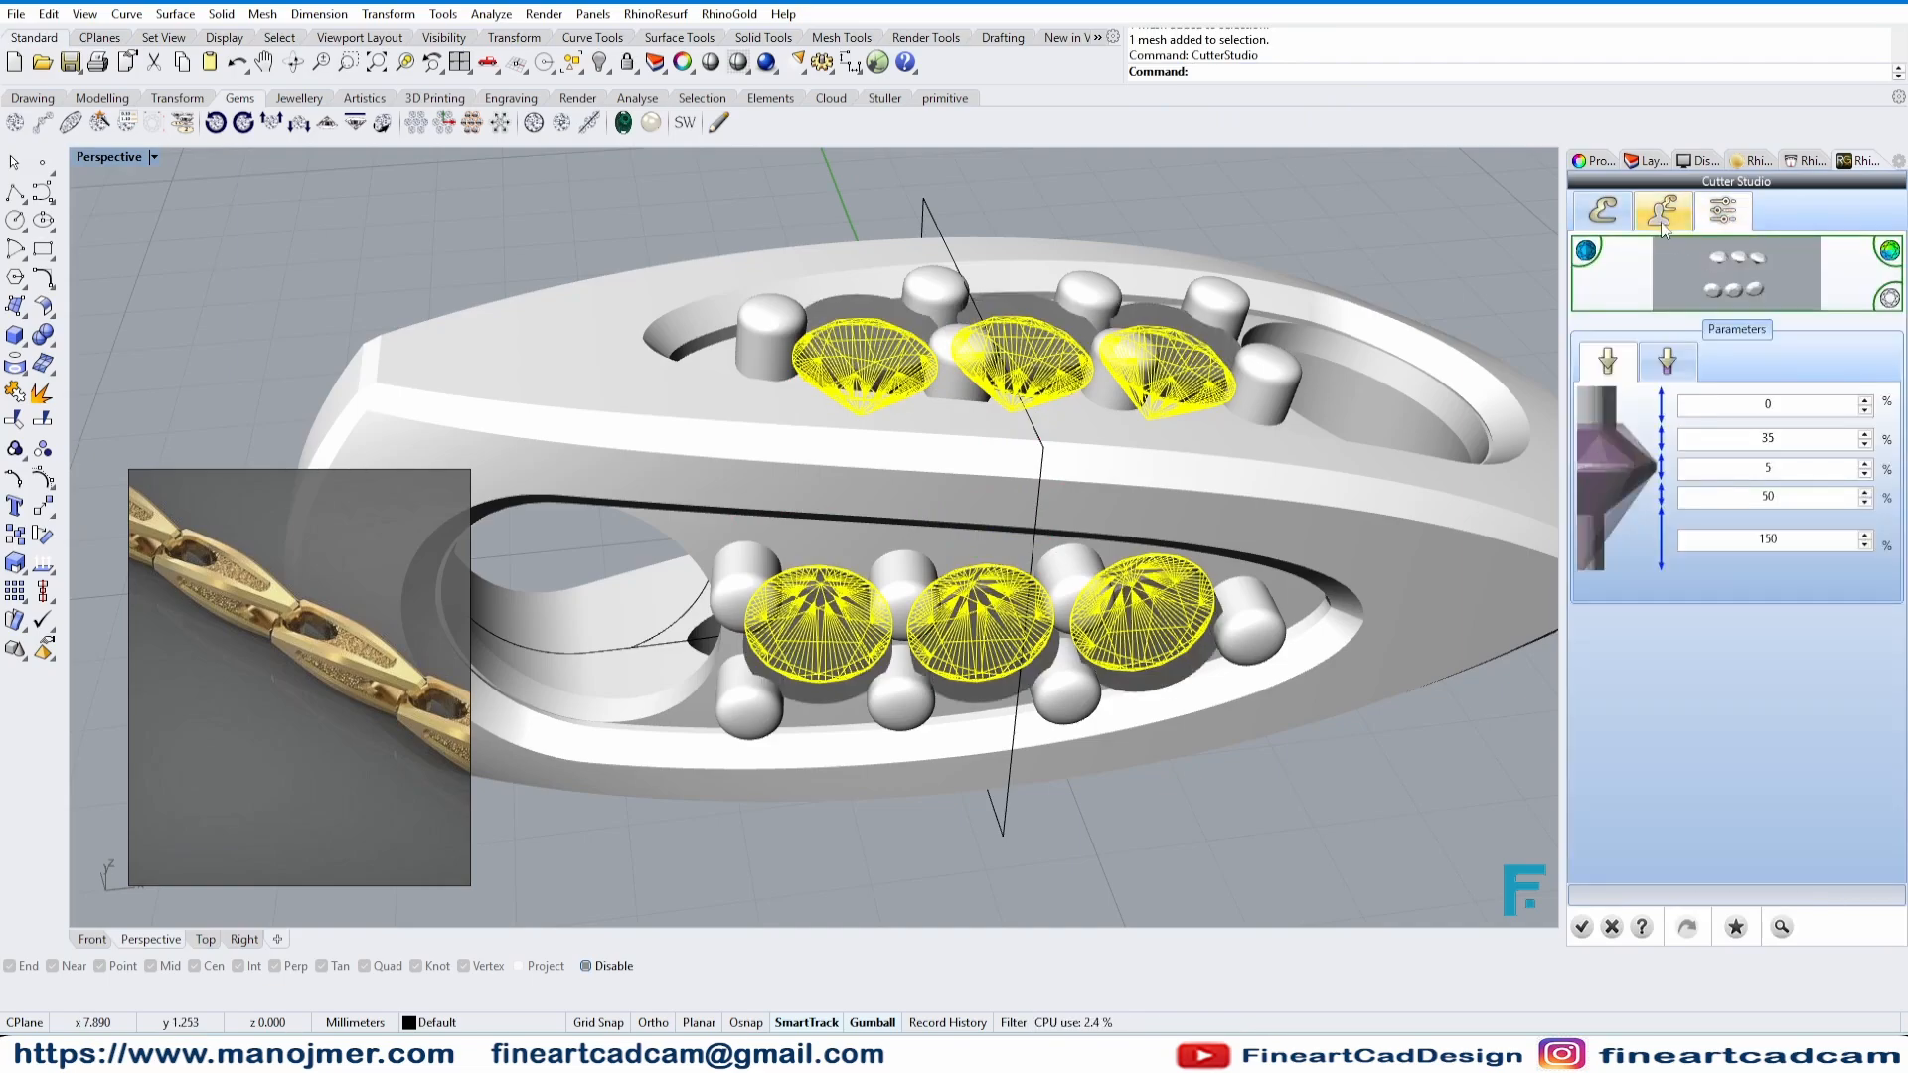
pyautogui.click(1663, 212)
pyautogui.click(1580, 927)
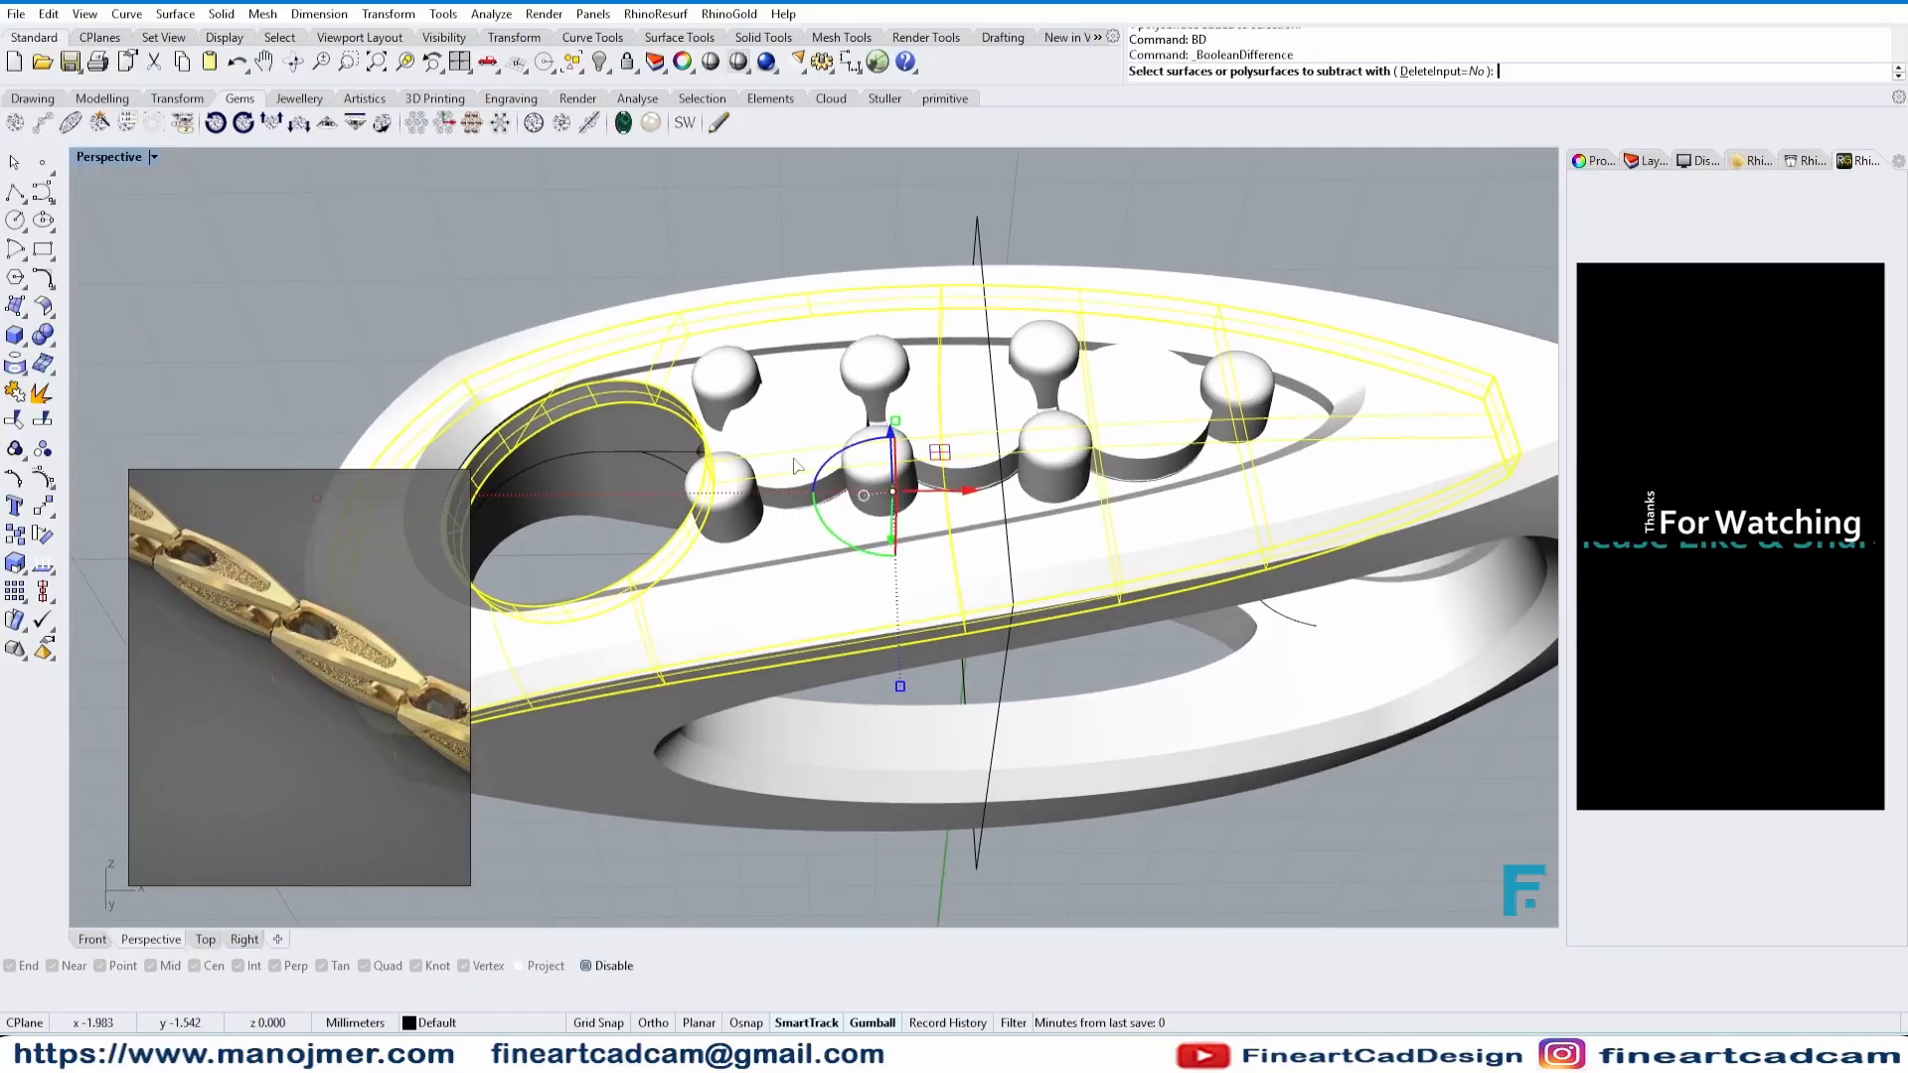
# - Subtract the gem cutters from the recessed plates with Boolean Difference, using DeleteInput=No to keep the cutters
pyautogui.click(797, 463)
pyautogui.rightClick(797, 461)
pyautogui.moveTo(797, 461); pyautogui.dragTo(944, 675, button='right')
pyautogui.click(948, 680)
pyautogui.press('Return')
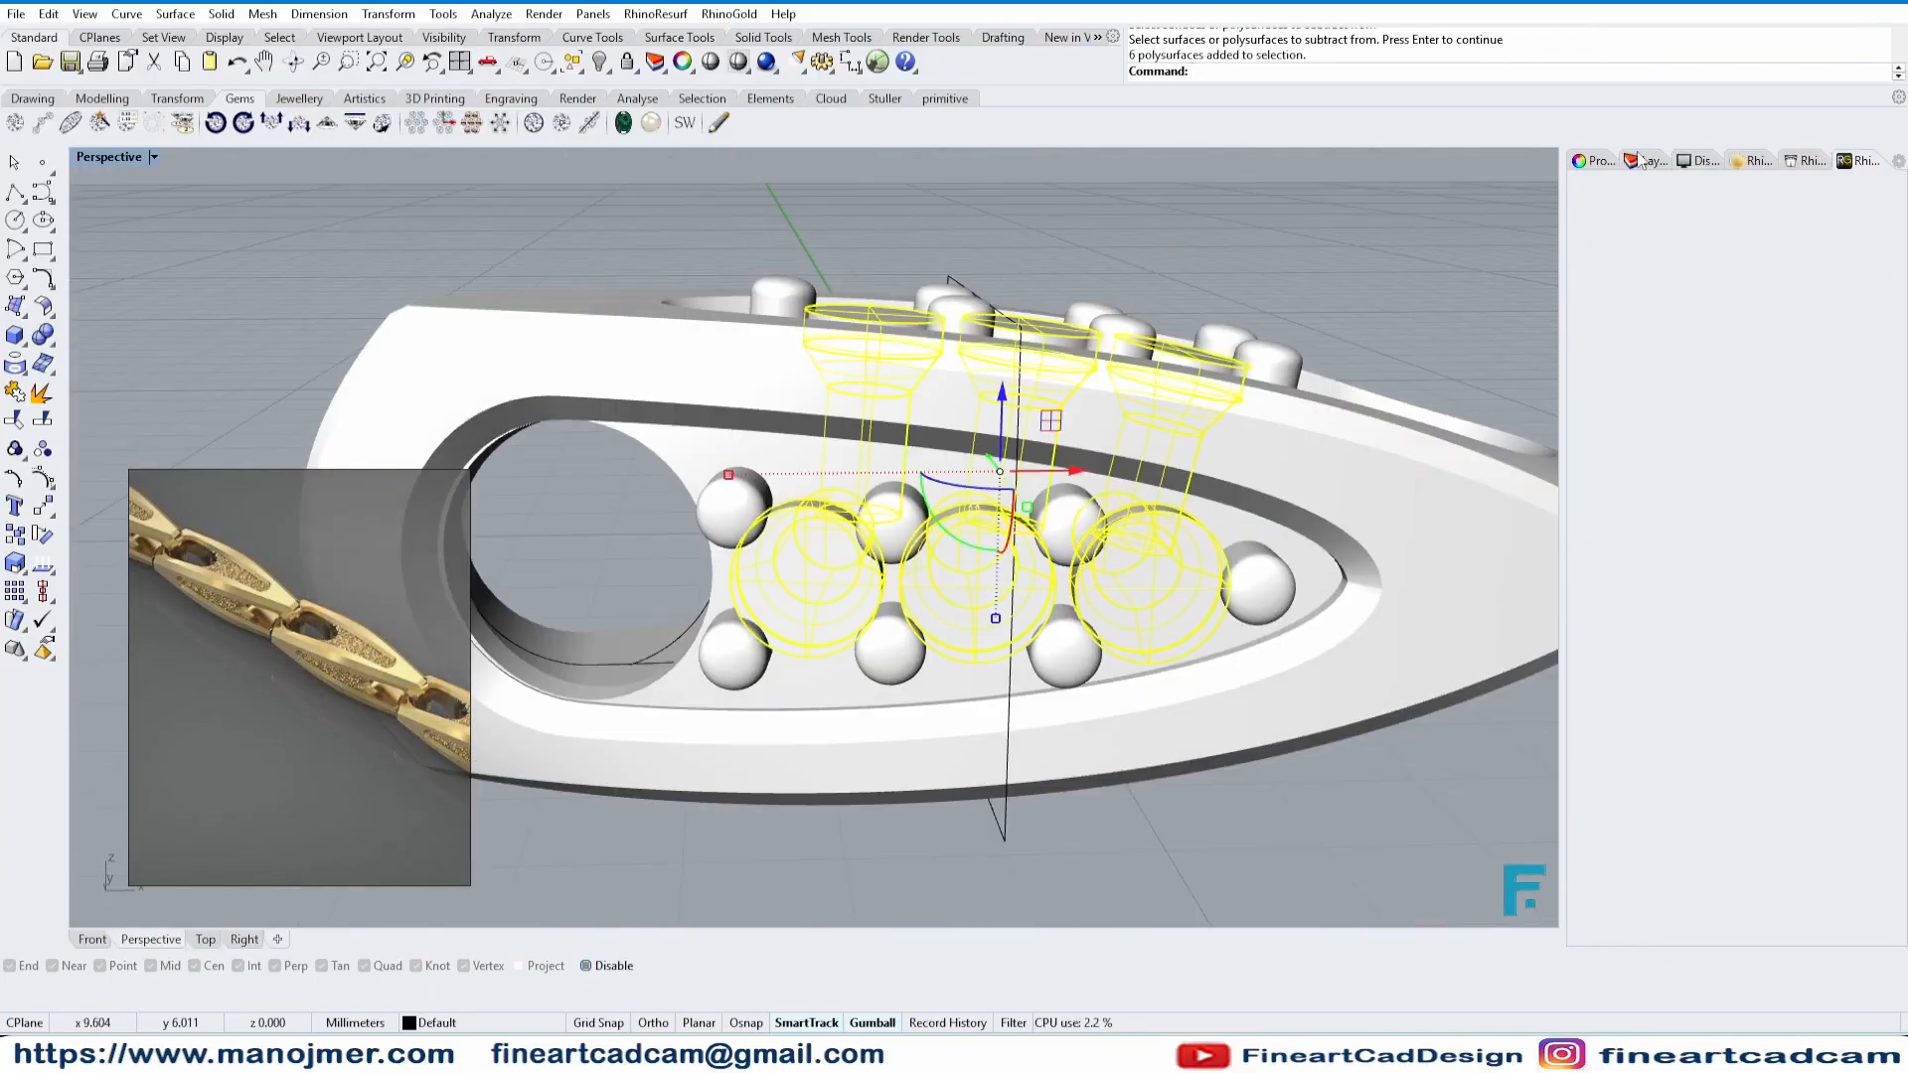
# - Turn on and unlock the Cutter layer and move the six gem cutters onto it
pyautogui.click(1644, 161)
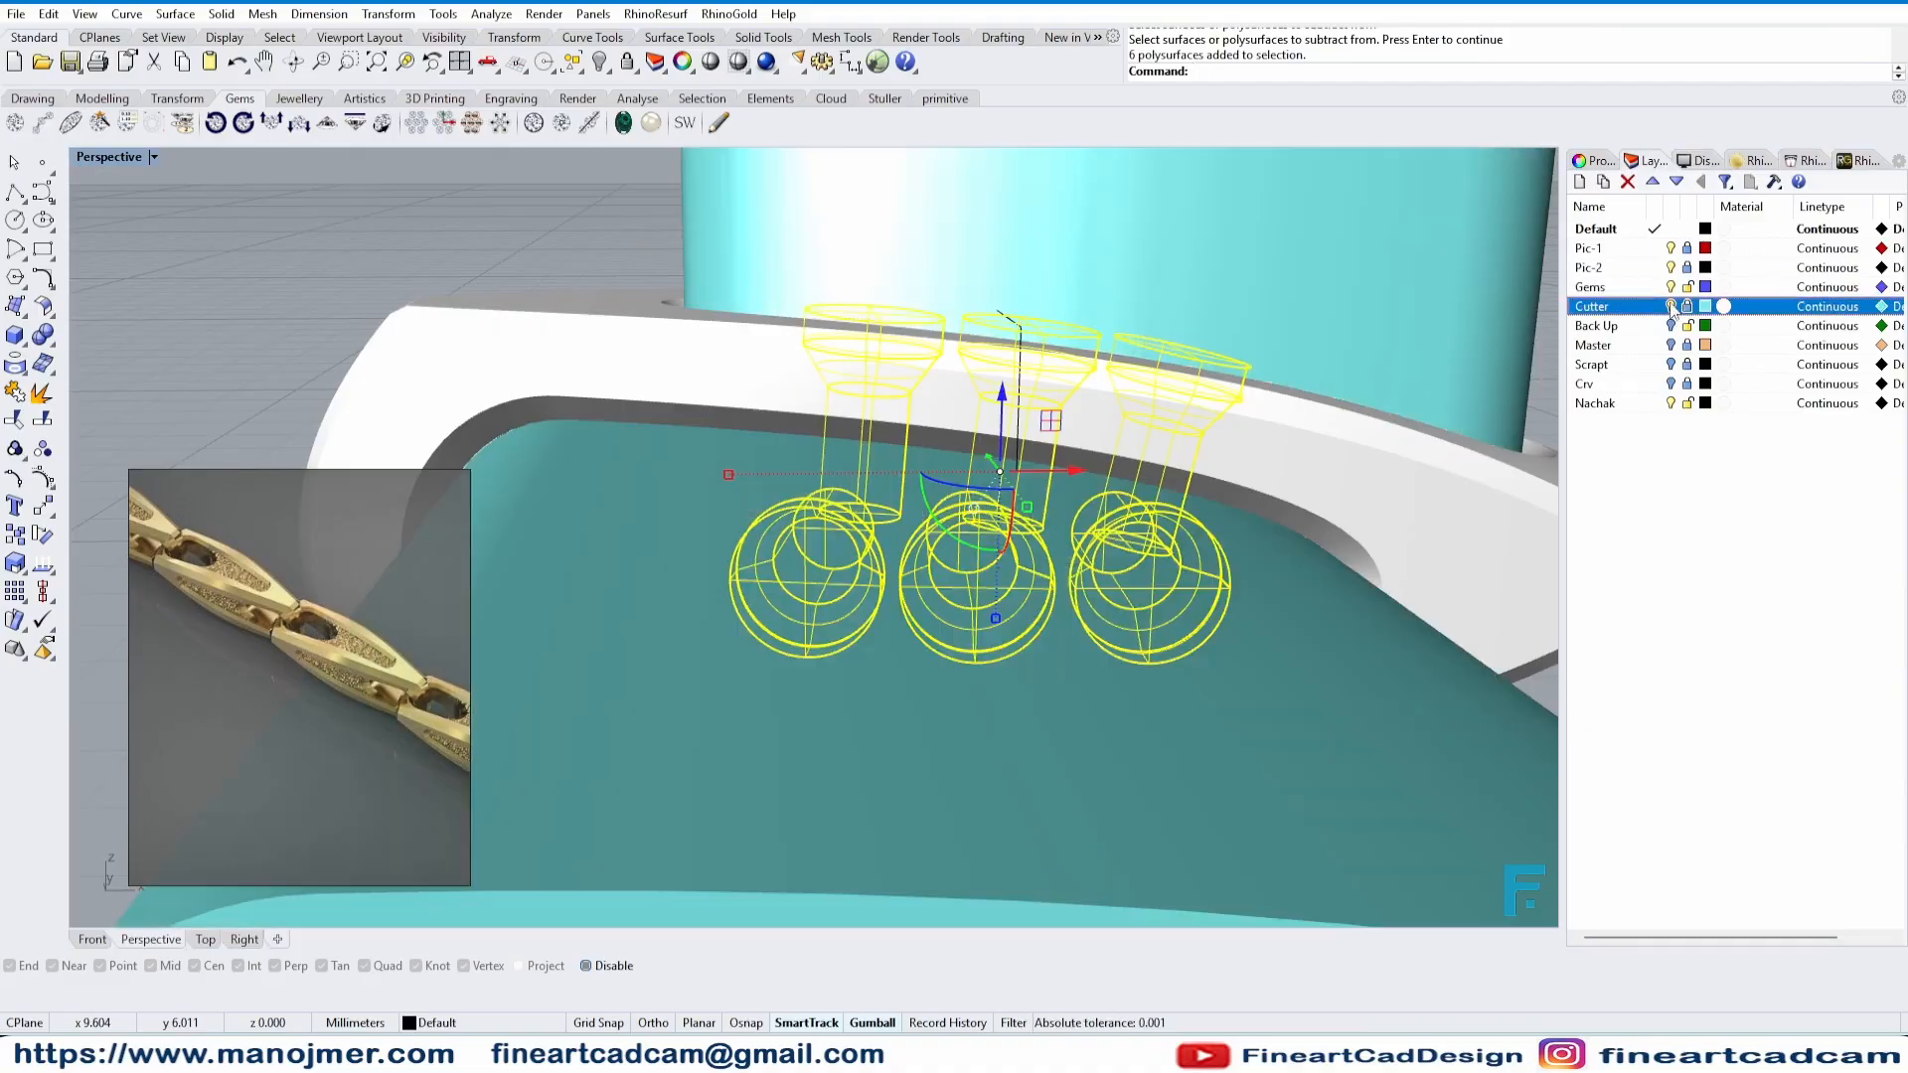
pyautogui.moveTo(1059, 426); pyautogui.dragTo(1252, 626, button='right')
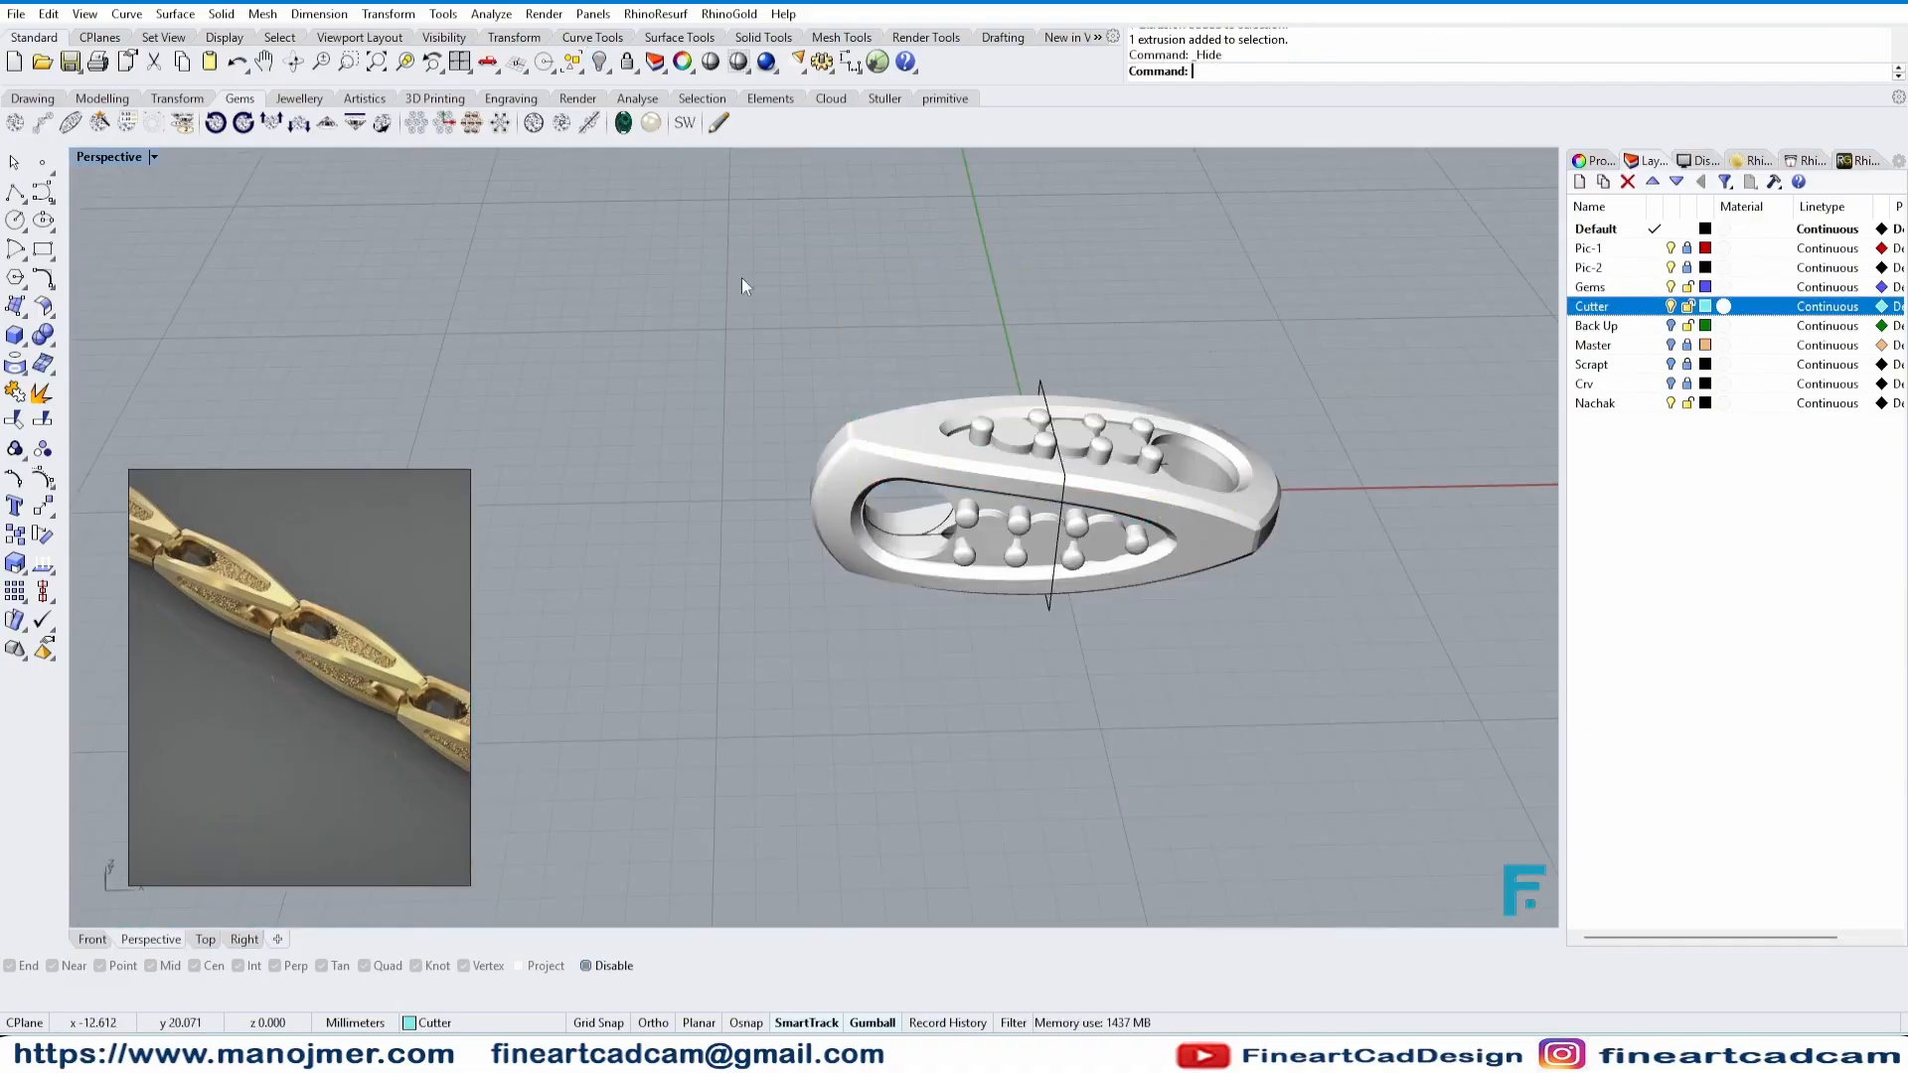
pyautogui.moveTo(741, 278); pyautogui.dragTo(1033, 571, button='right')
pyautogui.scroll(5, 1033, 571)
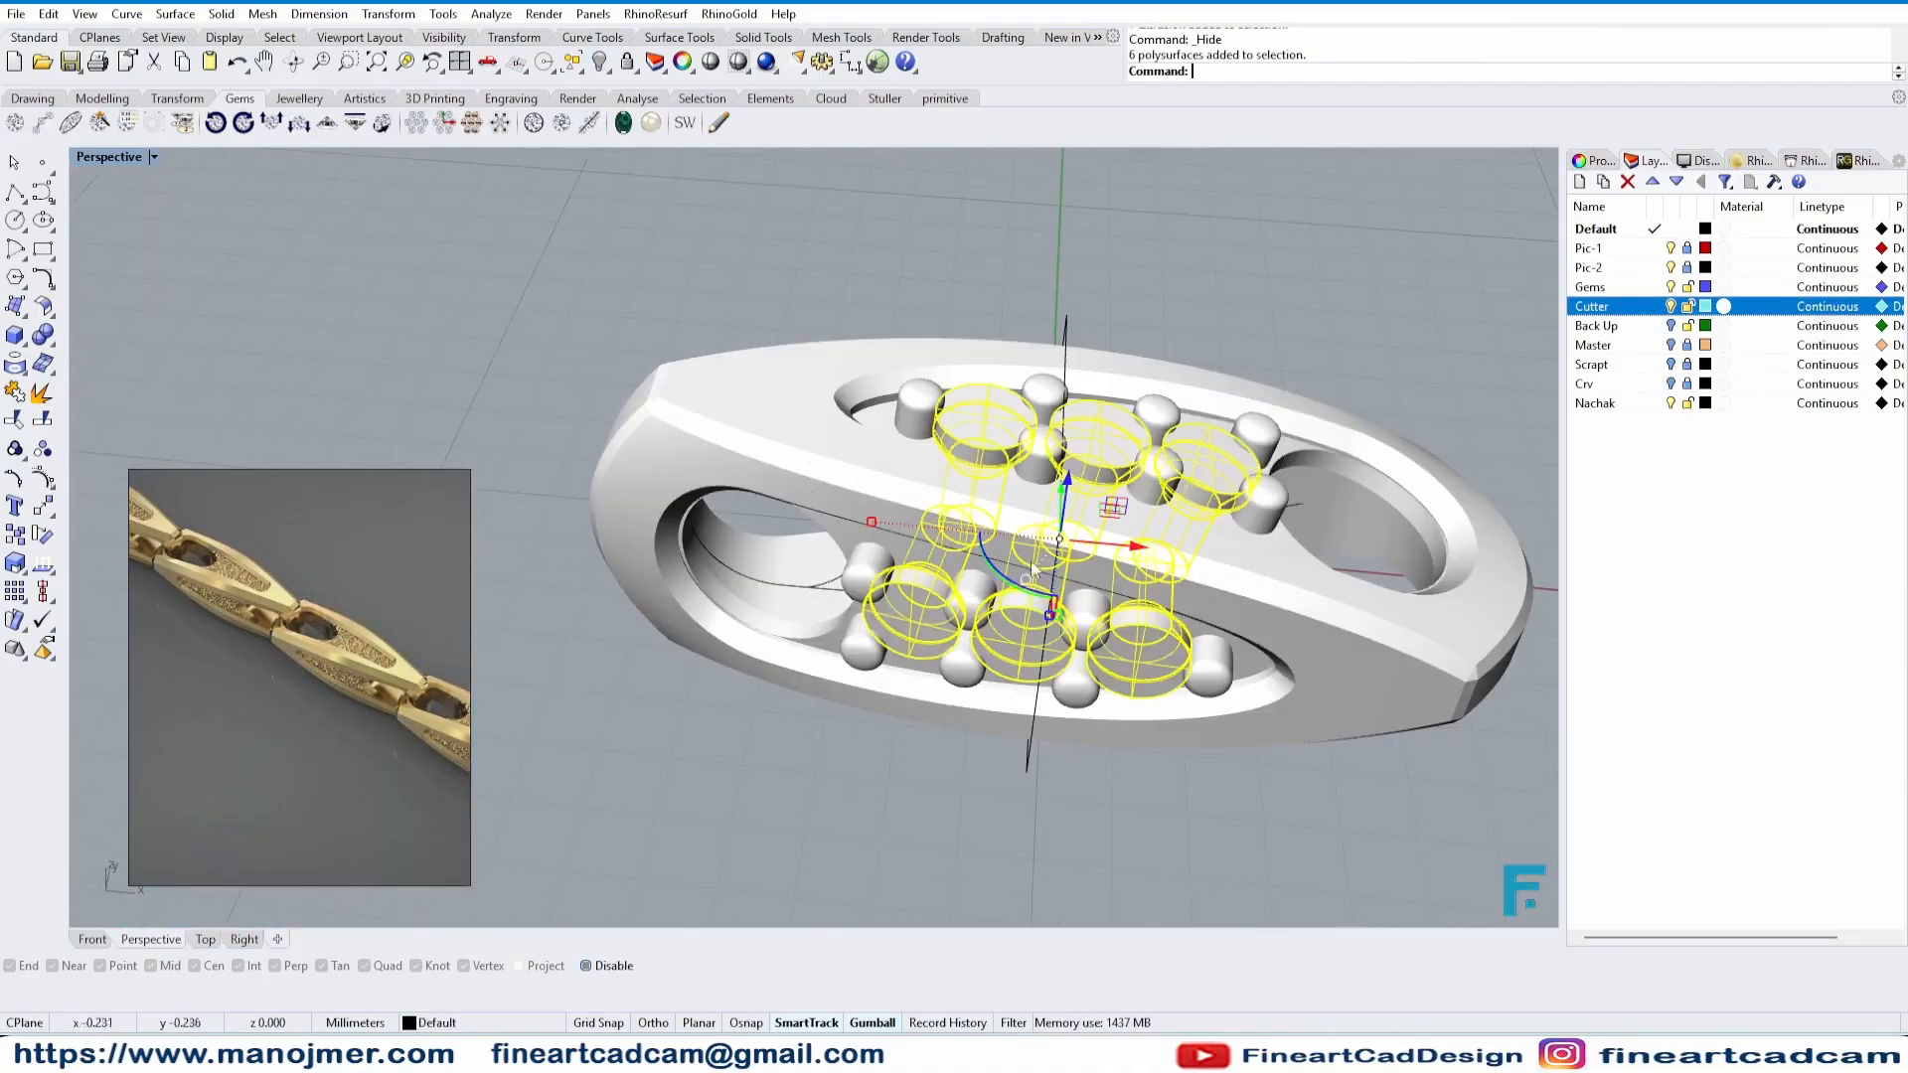
pyautogui.click(1657, 676)
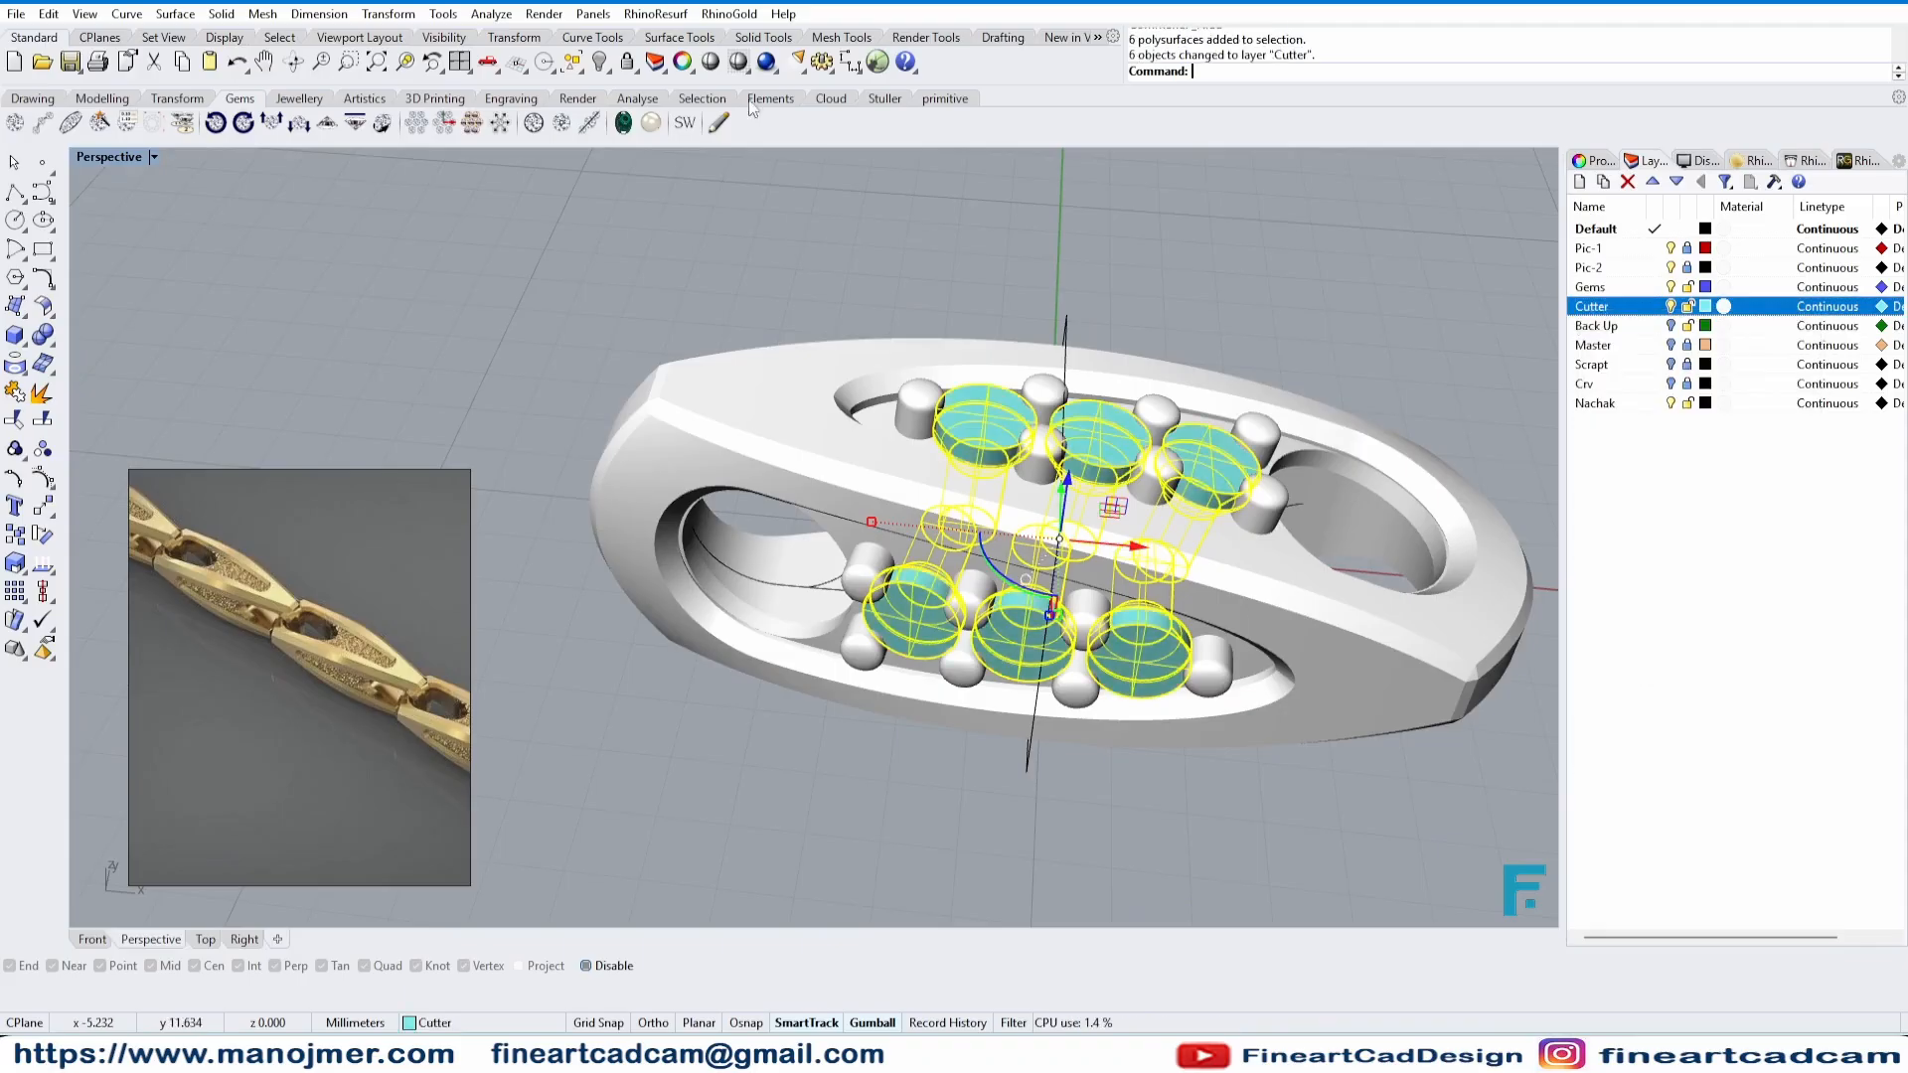
# - Show the hidden objects, turn off and lock the Cutter layer, and save the file
pyautogui.rightClick(600, 61)
pyautogui.click(1670, 306)
pyautogui.click(1687, 307)
pyautogui.moveTo(1207, 785); pyautogui.dragTo(1129, 735, button='right')
pyautogui.hotkey('ctrl', 's')
pyautogui.moveTo(878, 614); pyautogui.dragTo(951, 698, button='right')
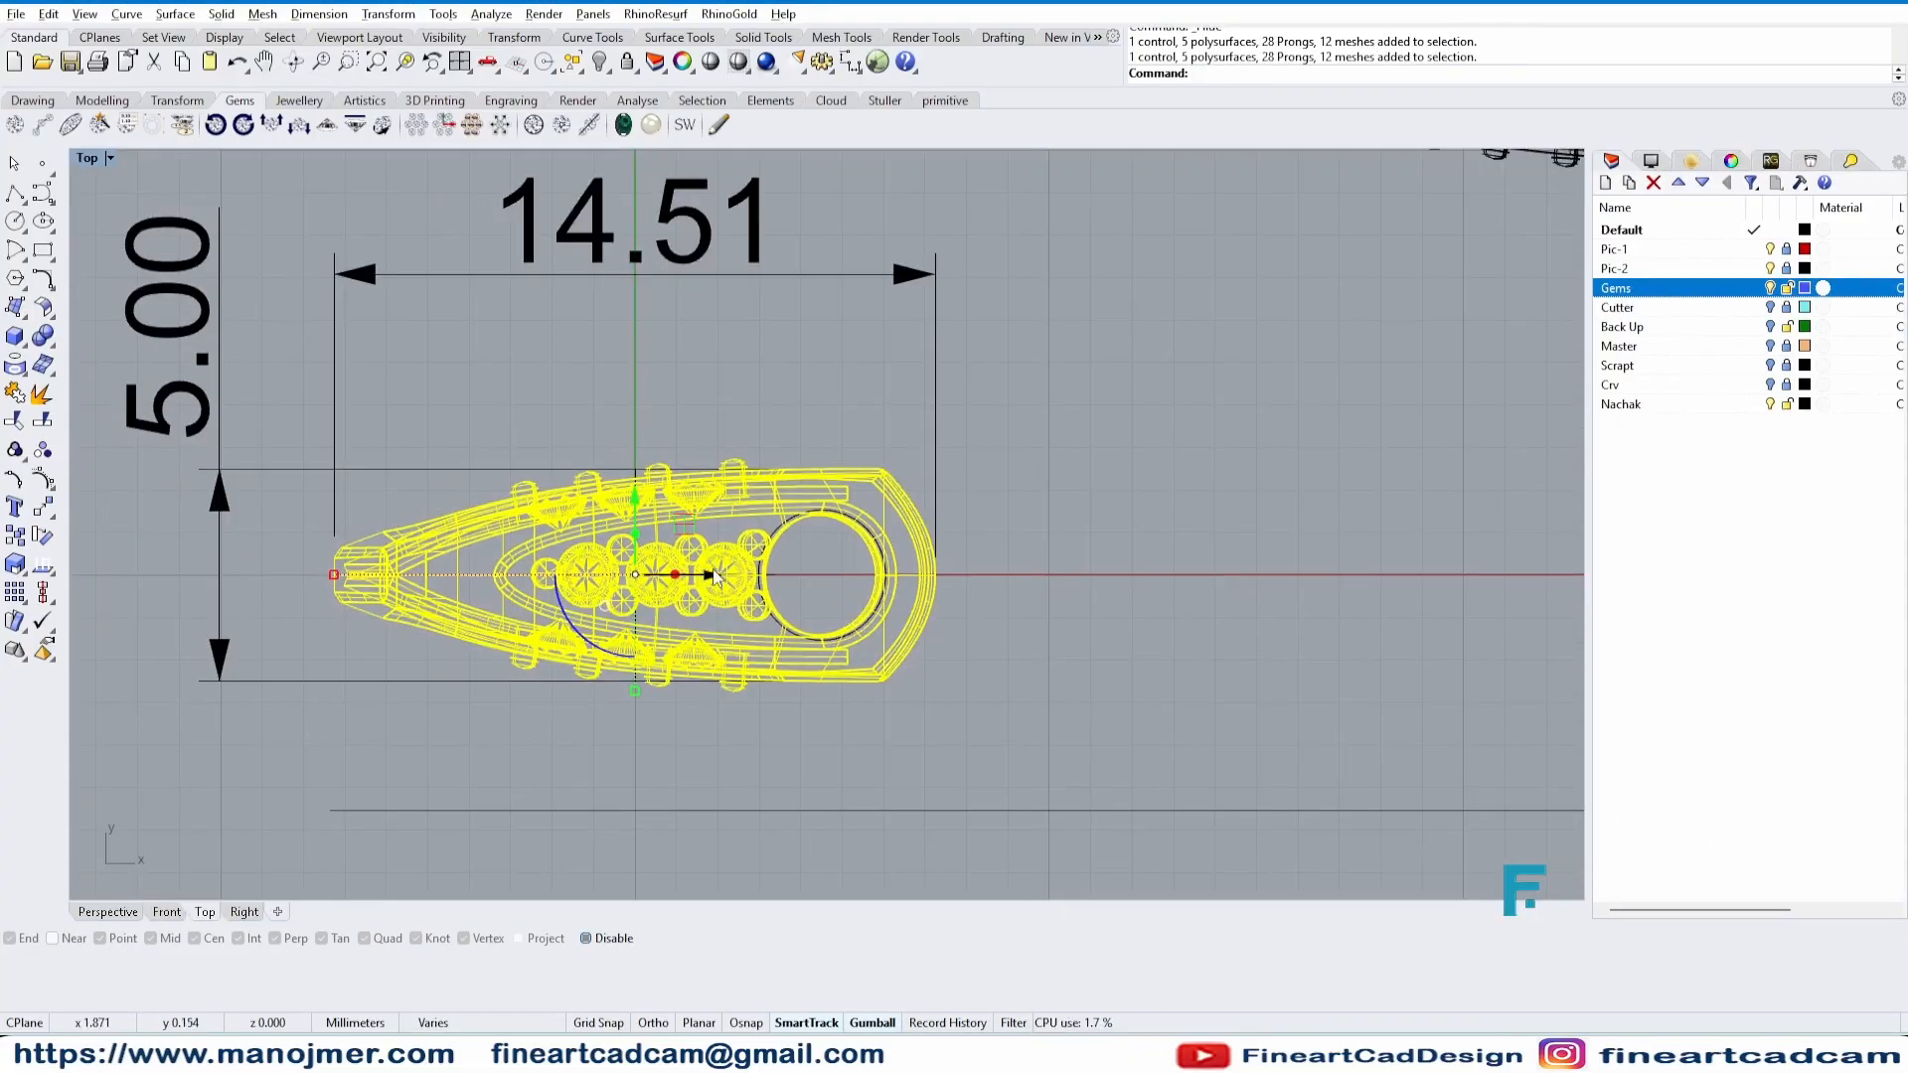
# - Copy the finished link with its gems and prongs along the X axis in the Top view to extend the chain
pyautogui.moveTo(557, 537); pyautogui.dragTo(643, 515)
pyautogui.moveTo(993, 557); pyautogui.dragTo(765, 574, button='right')
pyautogui.scroll(2, 765, 574)
pyautogui.keyDown('alt'); pyautogui.moveTo(757, 558); pyautogui.dragTo(1129, 586); pyautogui.keyUp('alt')
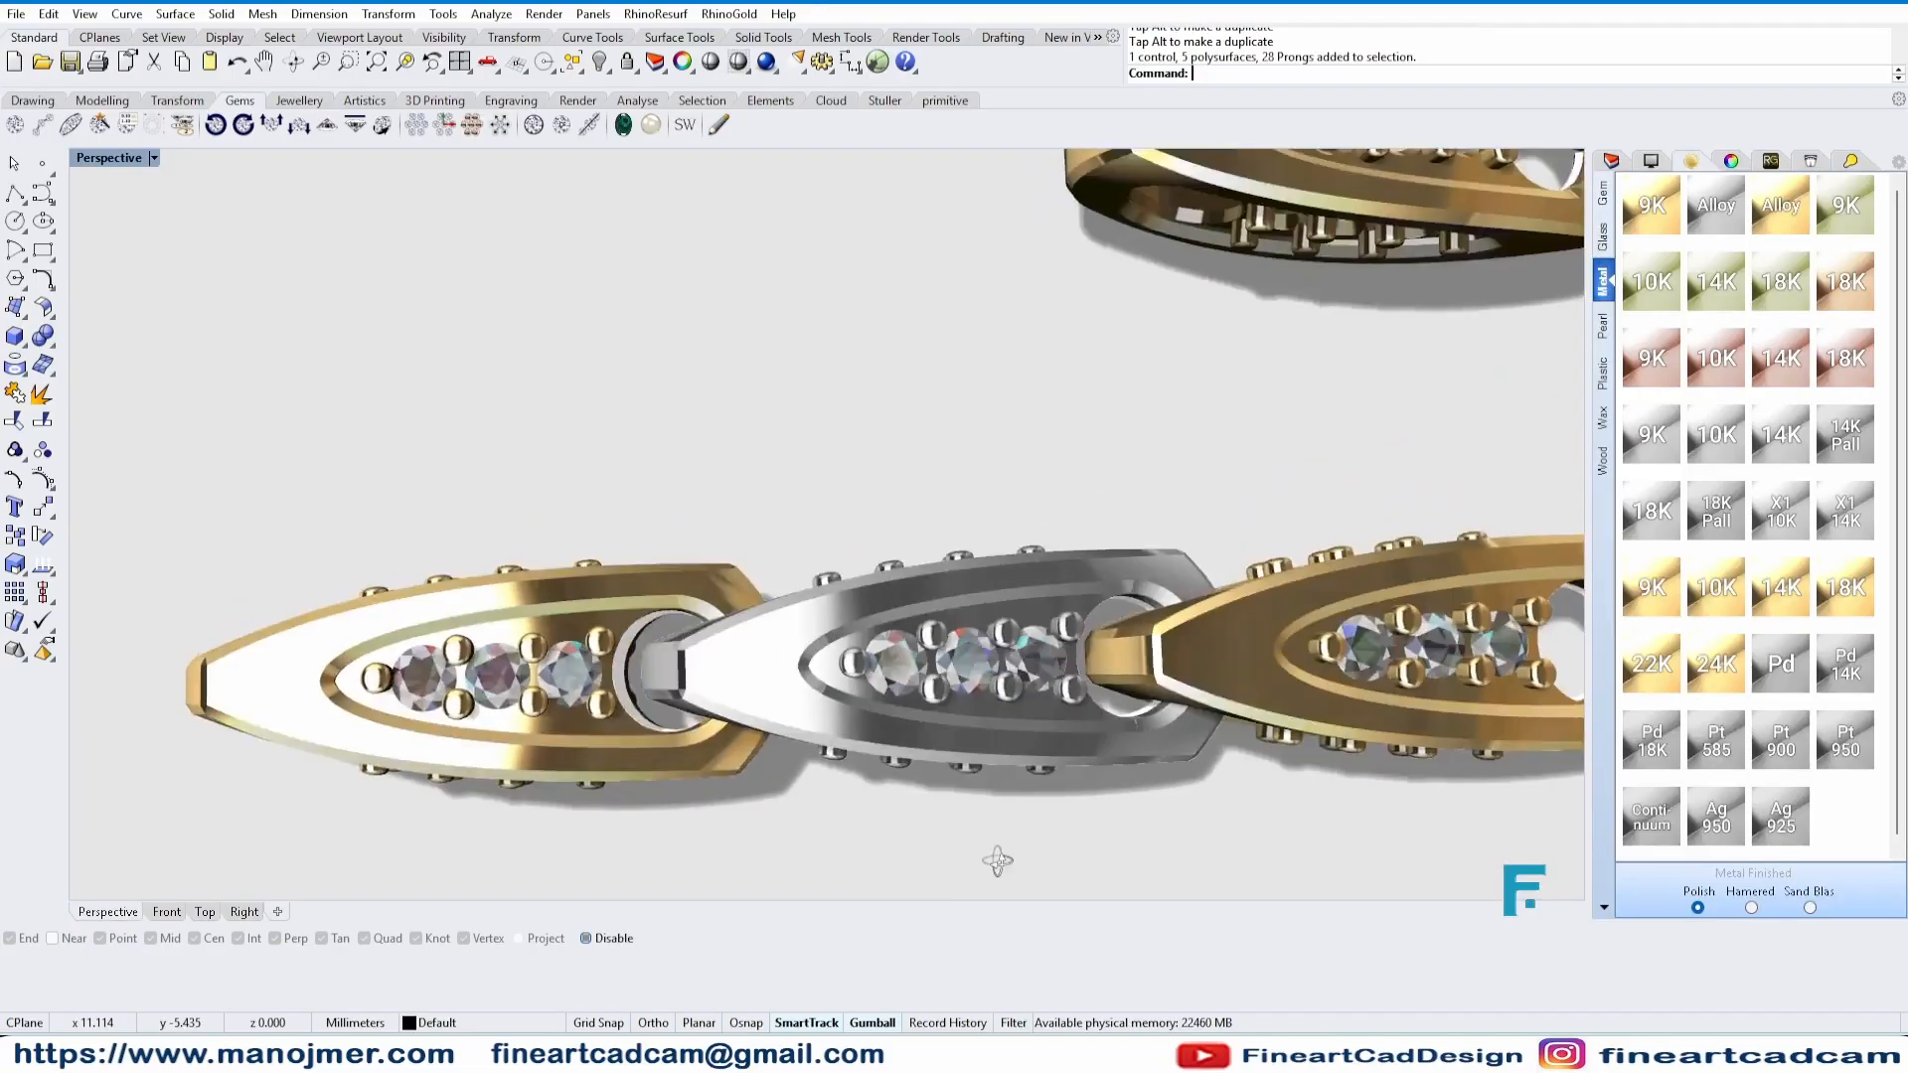
# - Save the file with the metal-rendered chain links
pyautogui.moveTo(984, 854); pyautogui.dragTo(1033, 646, button='right')
pyautogui.hotkey('ctrl', 's')
pyautogui.scroll(-5, 971, 715)
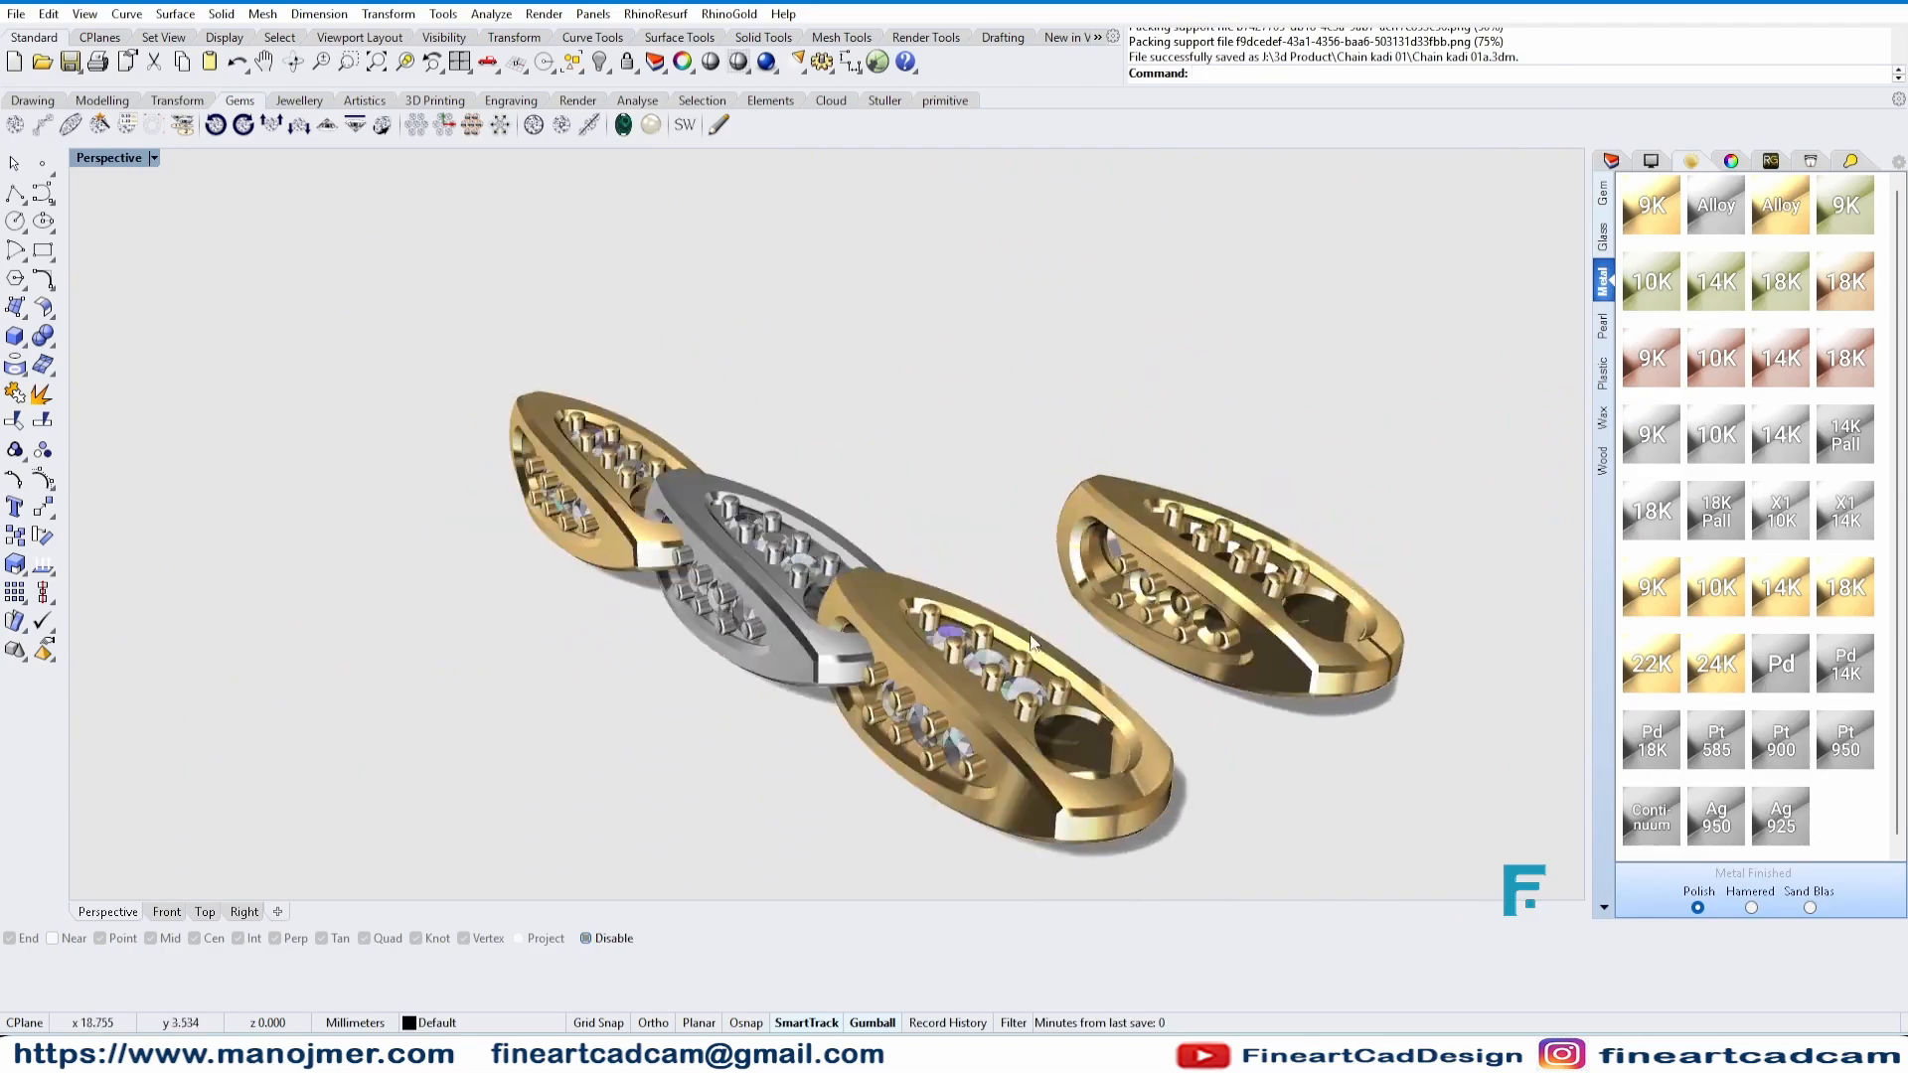
pyautogui.scroll(3, 1232, 610)
pyautogui.scroll(6, 1232, 610)
pyautogui.moveTo(1193, 616)
pyautogui.mouseDown(button='right')
pyautogui.moveTo(979, 635)
pyautogui.moveTo(913, 554)
pyautogui.moveTo(899, 725)
pyautogui.moveTo(995, 742)
pyautogui.moveTo(1220, 634)
pyautogui.mouseUp(button='right')
pyautogui.scroll(-5, 979, 635)
pyautogui.scroll(5, 899, 725)
pyautogui.scroll(-5, 994, 742)
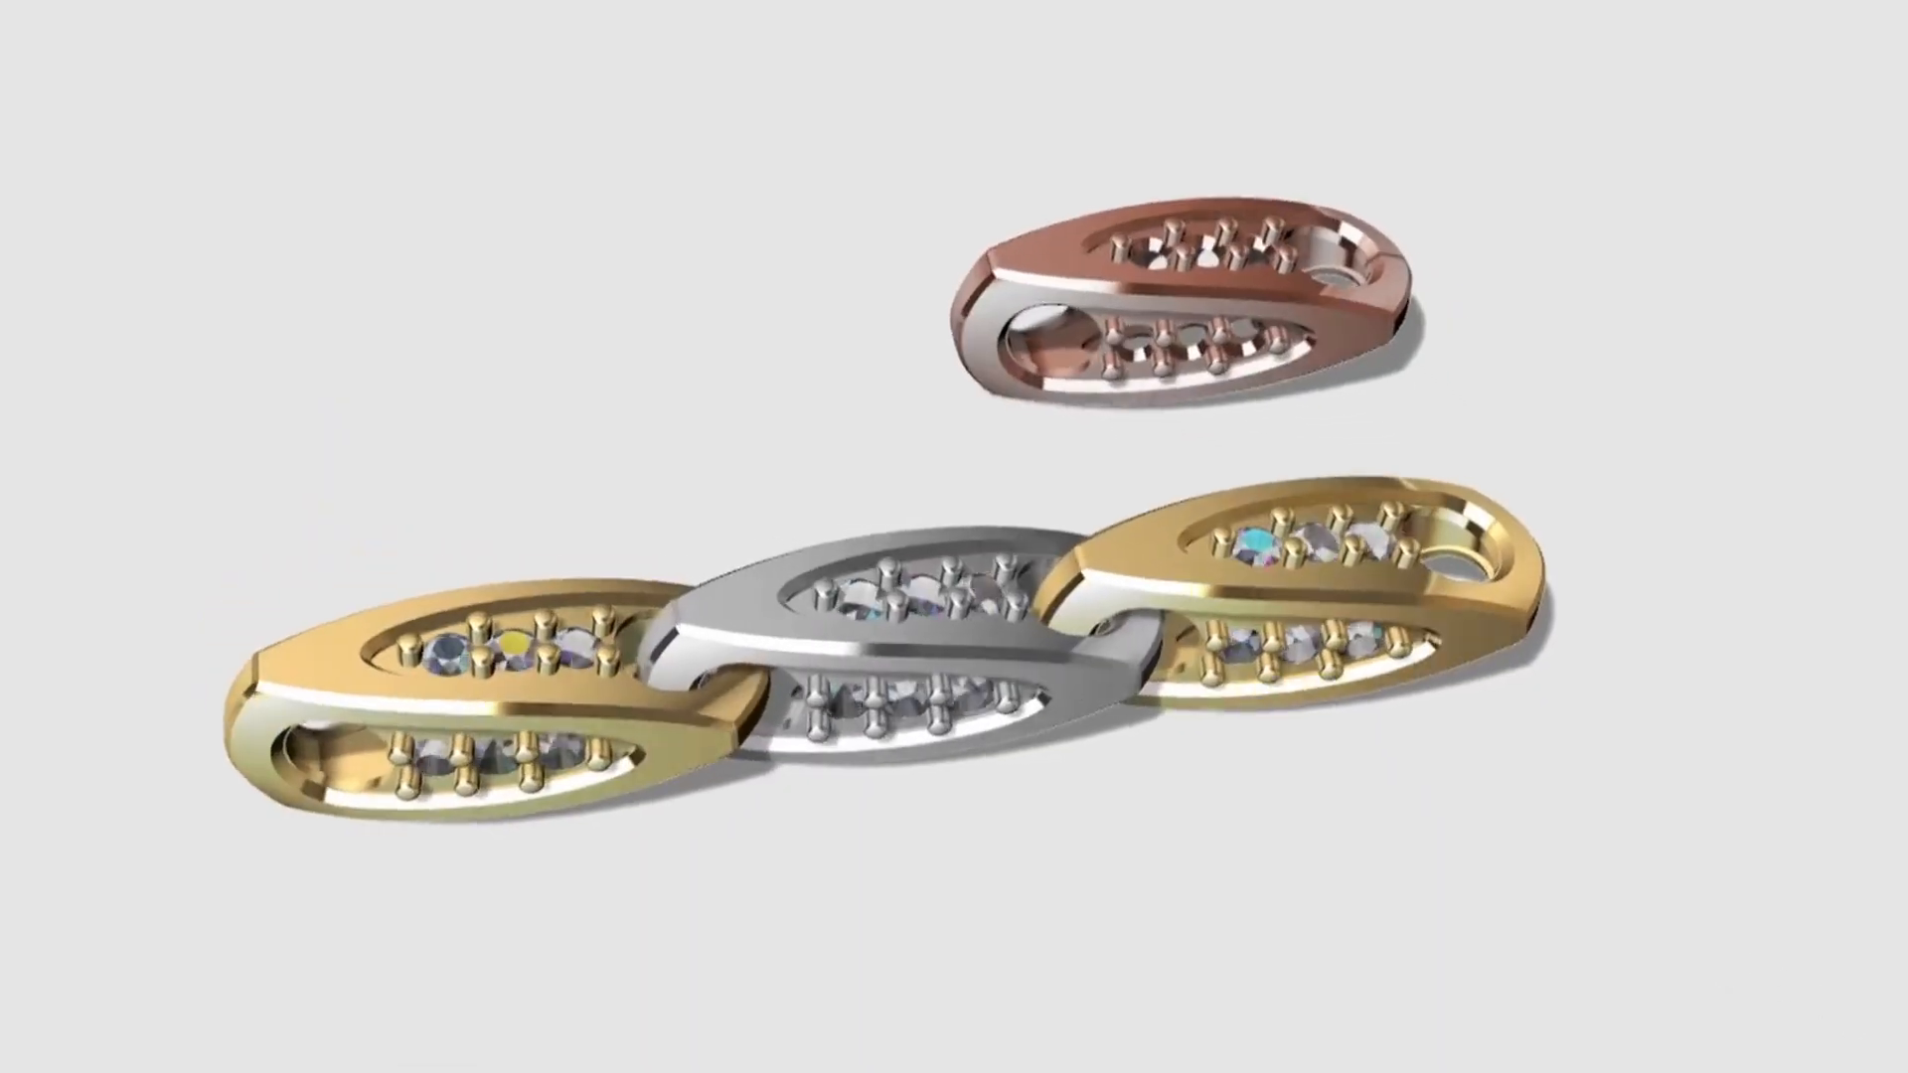